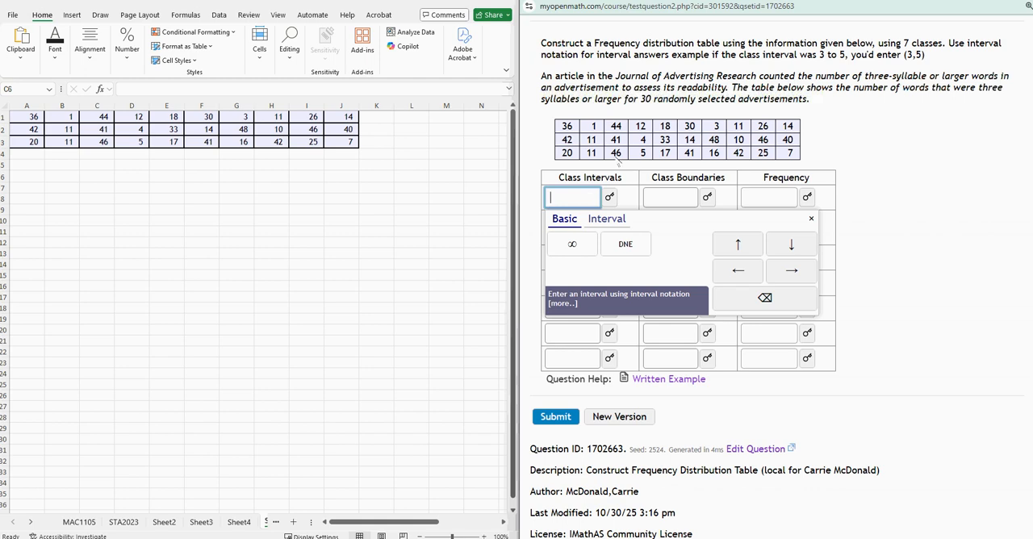
# Examine the question's instructions about the seven classes and the interval notation format, along with the data set in A1:J3.
pyautogui.click(914, 255)
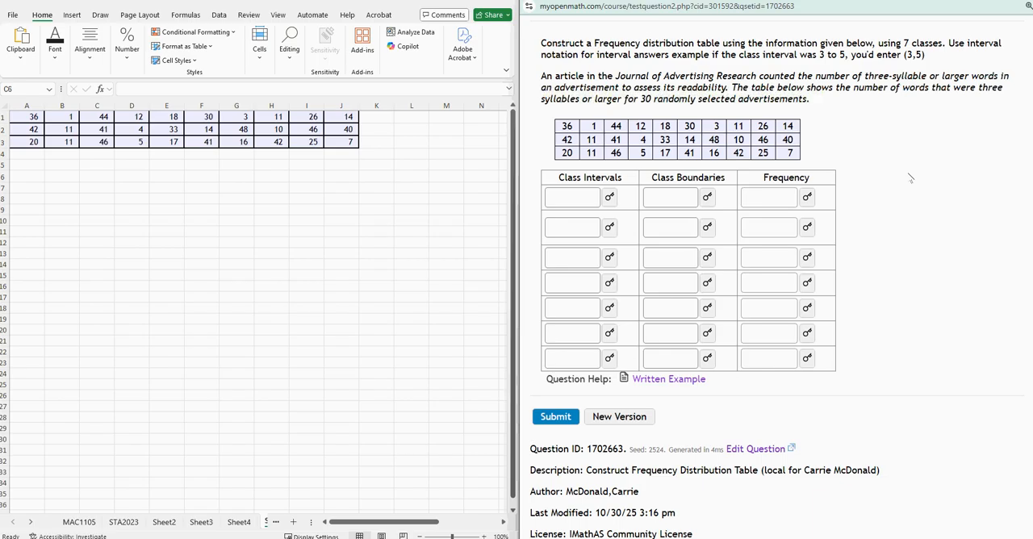
pyautogui.click(576, 203)
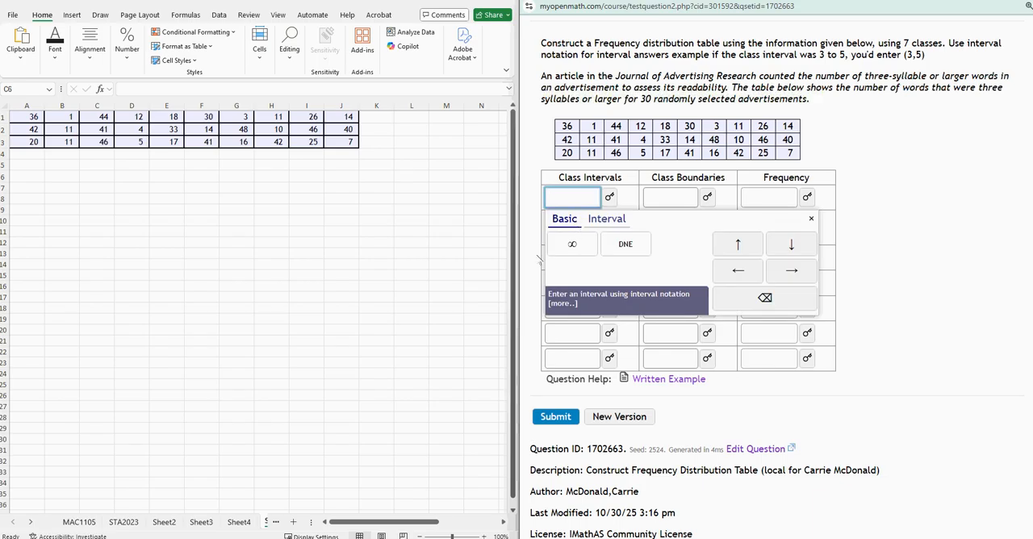
pyautogui.click(539, 252)
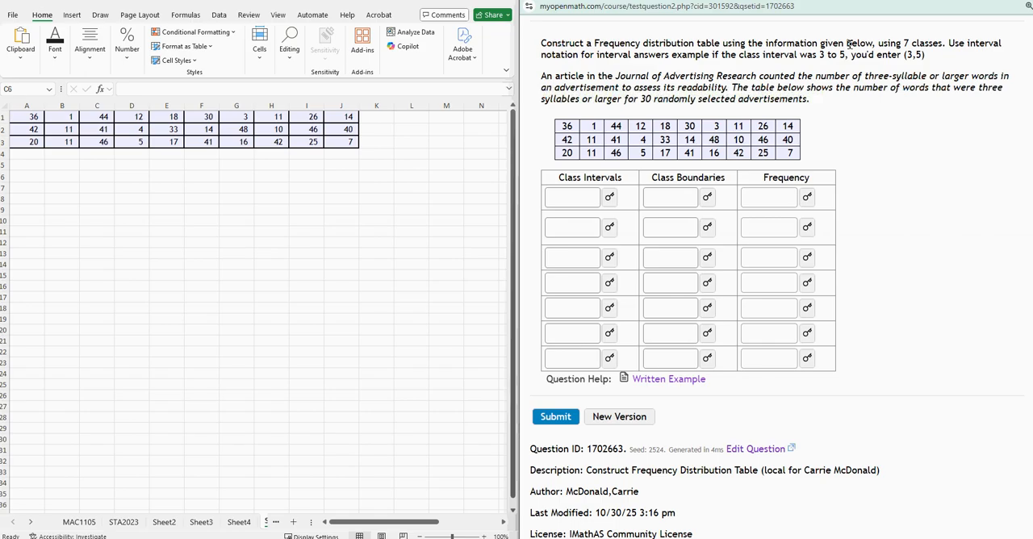
pyautogui.moveTo(874, 43); pyautogui.dragTo(851, 56)
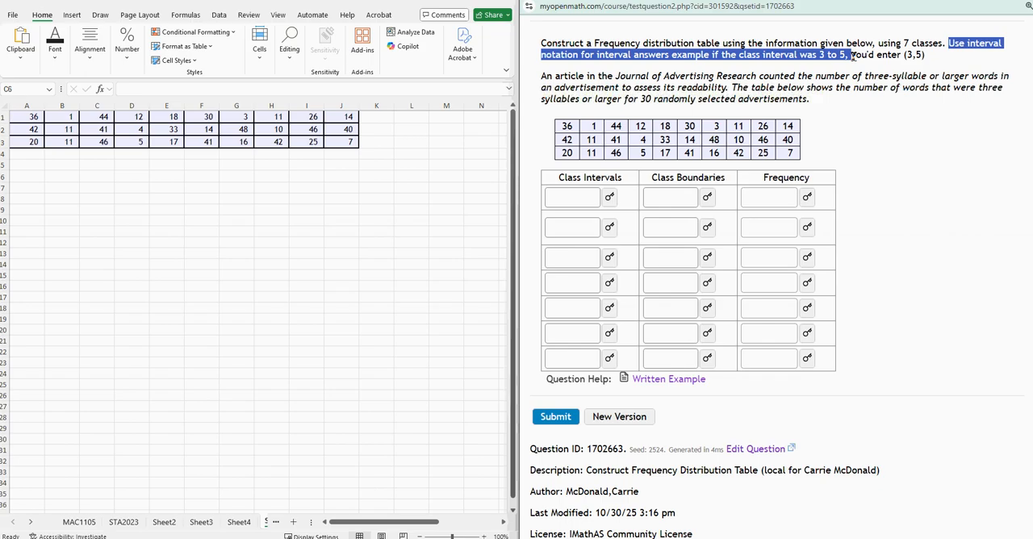
pyautogui.moveTo(851, 56); pyautogui.dragTo(926, 56)
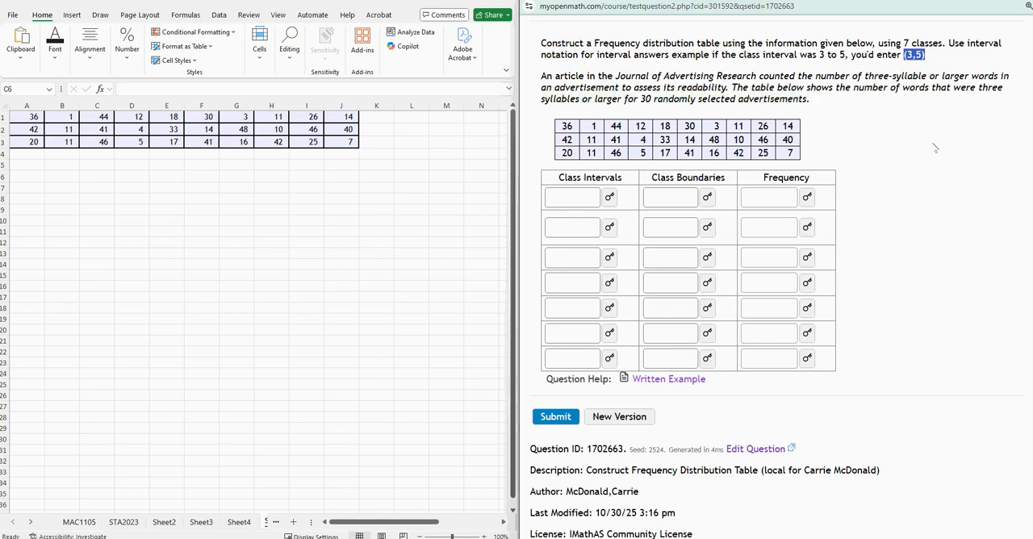
pyautogui.click(921, 175)
pyautogui.click(81, 259)
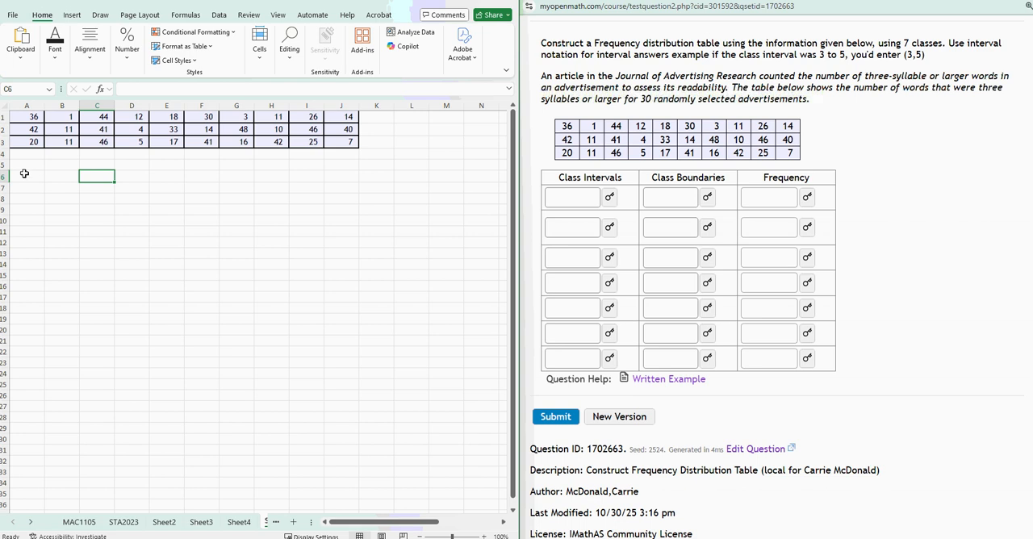
pyautogui.moveTo(24, 117); pyautogui.dragTo(337, 142)
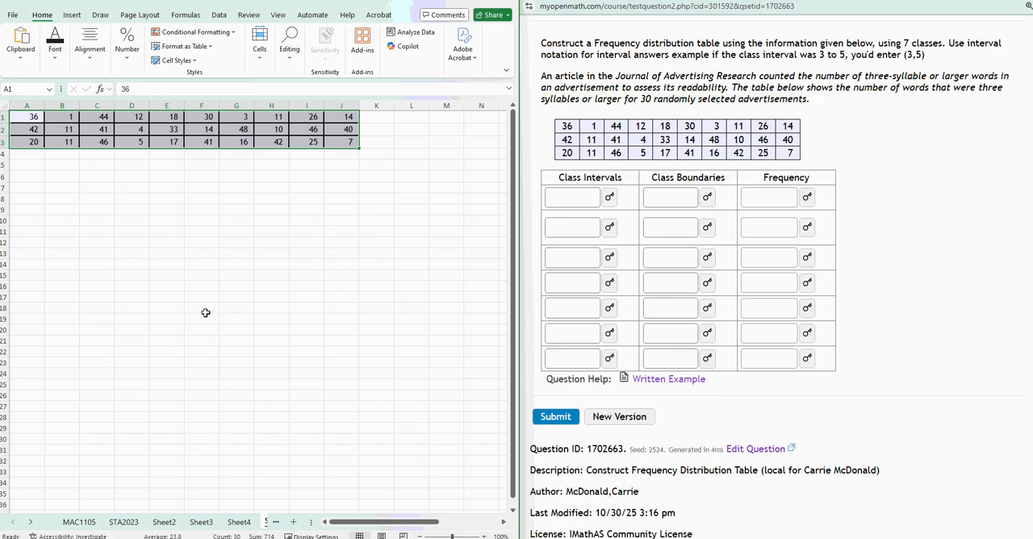
pyautogui.click(115, 211)
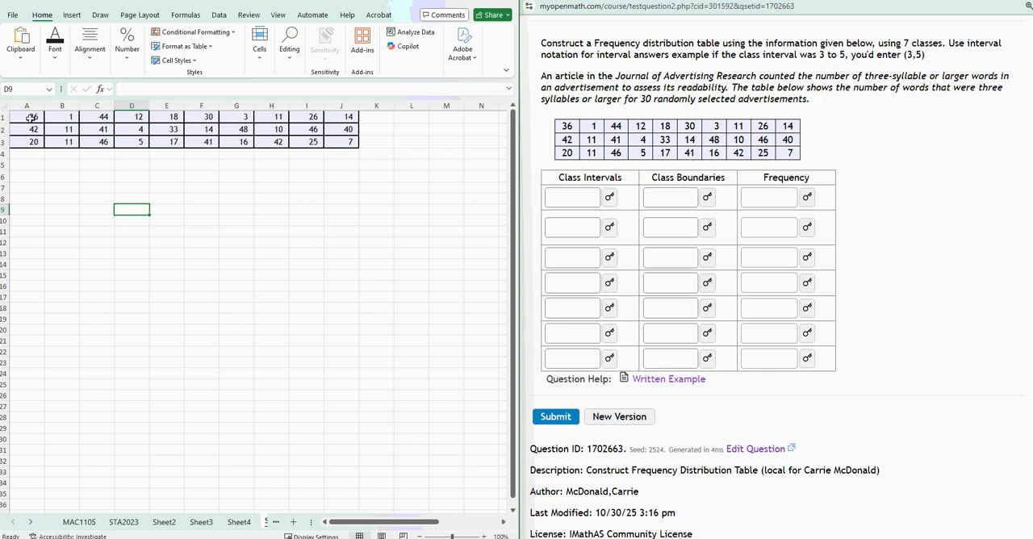
# Try a transposed paste of the first data row, A1:J1, starting at cell A5, and undo it.
pyautogui.moveTo(30, 117); pyautogui.dragTo(339, 116)
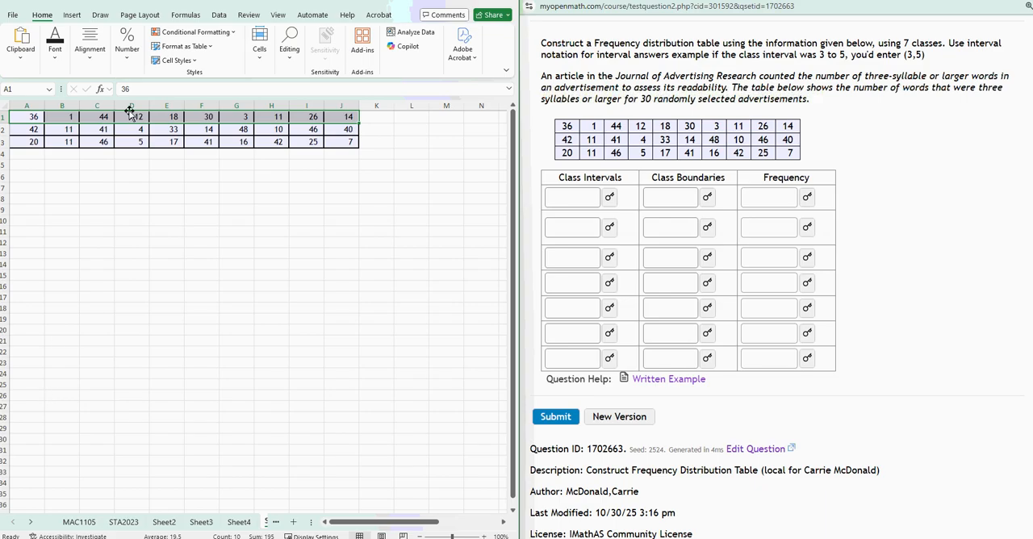
pyautogui.rightClick(203, 121)
pyautogui.click(220, 163)
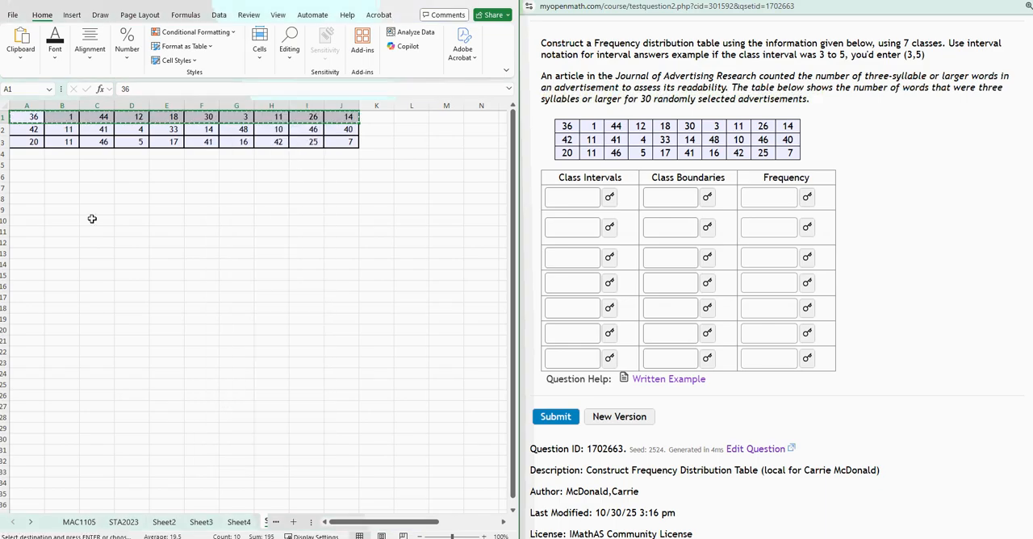
pyautogui.click(33, 166)
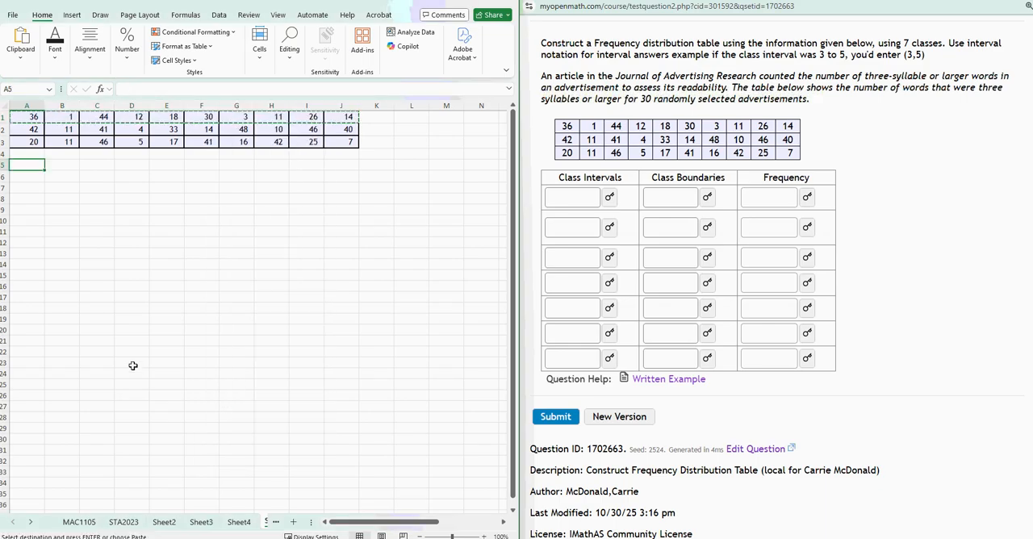
pyautogui.rightClick(28, 164)
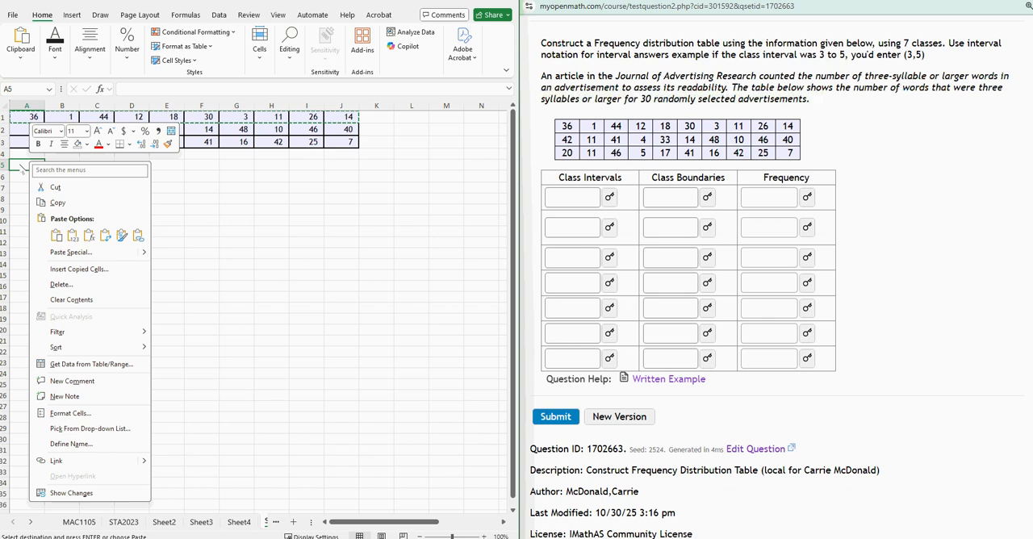
pyautogui.click(104, 234)
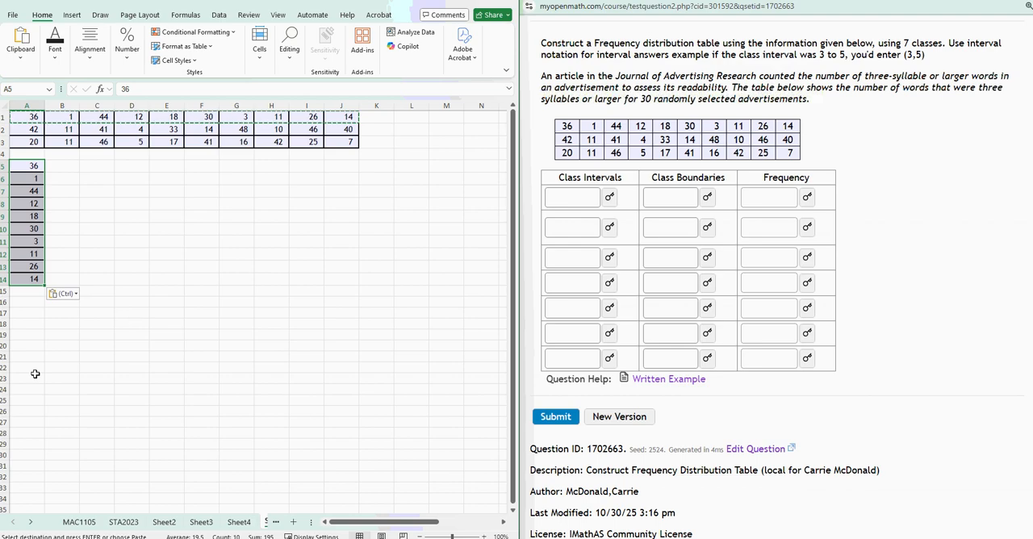
pyautogui.hotkey('ctrl', 'z')
pyautogui.click(221, 394)
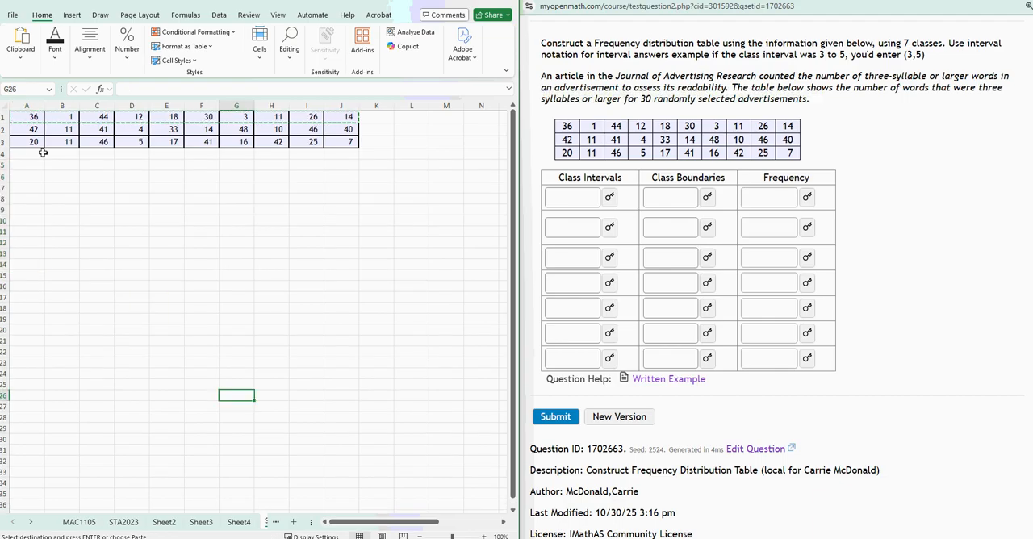
# Move the values of B1:B3 and C1:C3 beneath the existing values in column A, filling A4:A9.
pyautogui.click(68, 145)
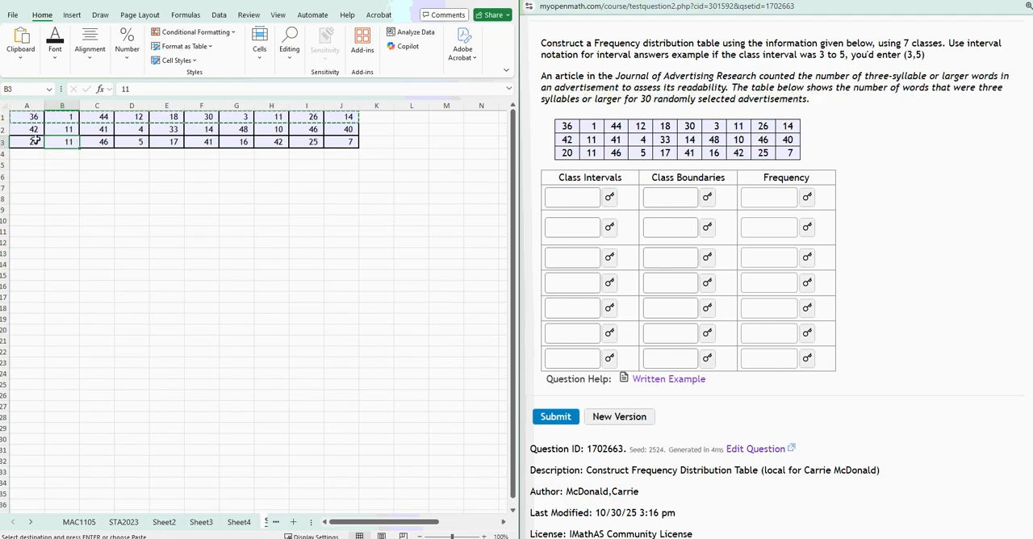
pyautogui.moveTo(62, 117); pyautogui.dragTo(32, 187)
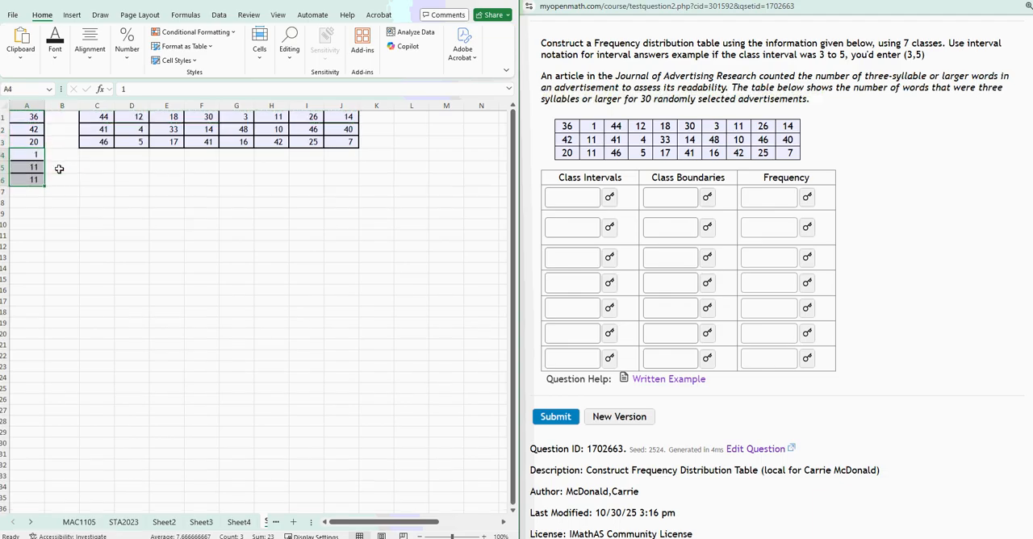
pyautogui.moveTo(97, 117); pyautogui.dragTo(45, 202)
# Move the values of D1:D3 and E1:E3 beneath the stacked values in column A, filling A10:A15.
pyautogui.moveTo(132, 117)
pyautogui.mouseDown()
pyautogui.moveTo(134, 152)
pyautogui.moveTo(41, 254)
pyautogui.moveTo(39, 242)
pyautogui.mouseUp()
pyautogui.click(129, 146)
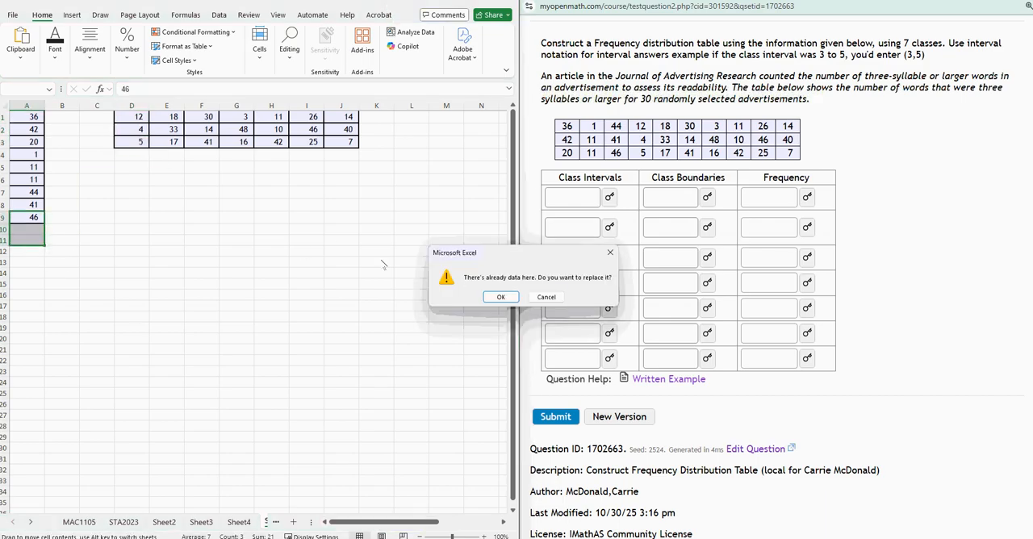
pyautogui.click(547, 297)
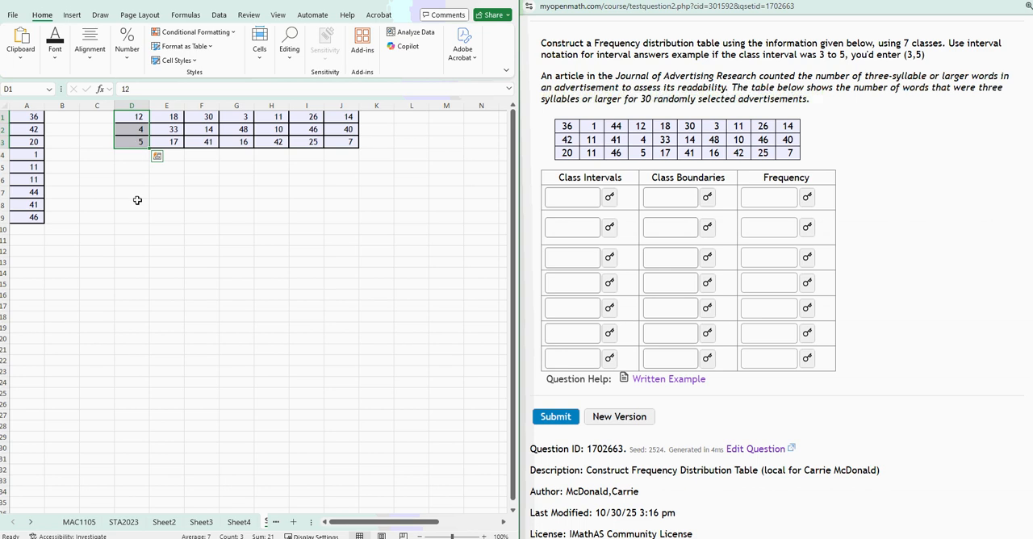
pyautogui.click(157, 156)
pyautogui.click(139, 155)
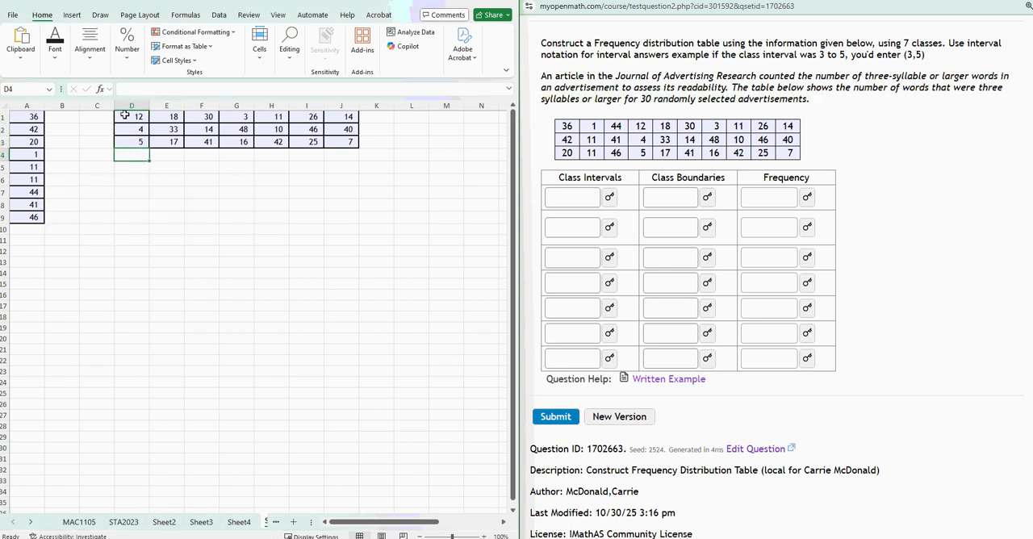
pyautogui.moveTo(125, 116); pyautogui.dragTo(39, 253)
pyautogui.moveTo(175, 118); pyautogui.dragTo(32, 292)
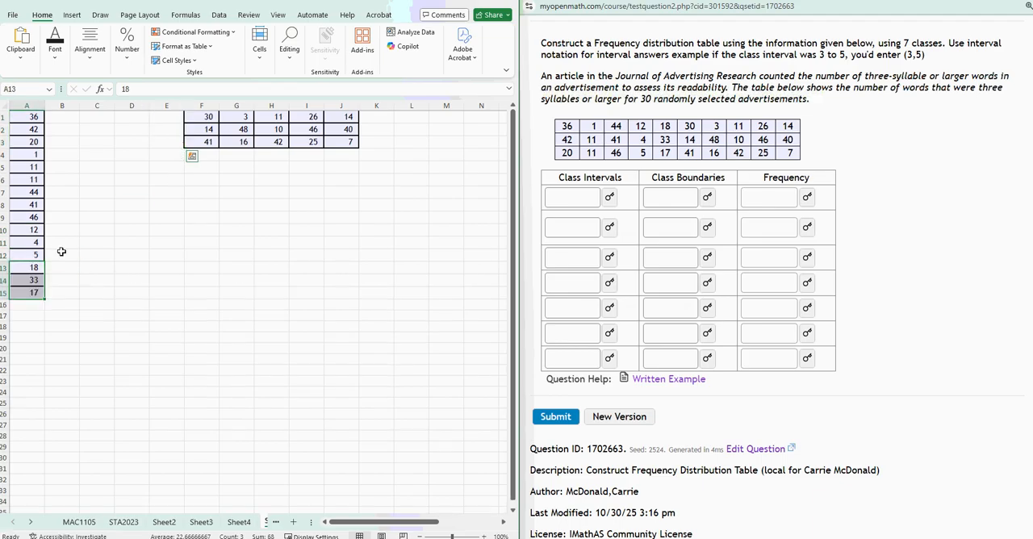
# Move the value blocks from columns F, G and H beneath the stacked values in column A, filling A16:A24.
pyautogui.moveTo(208, 115); pyautogui.dragTo(34, 327)
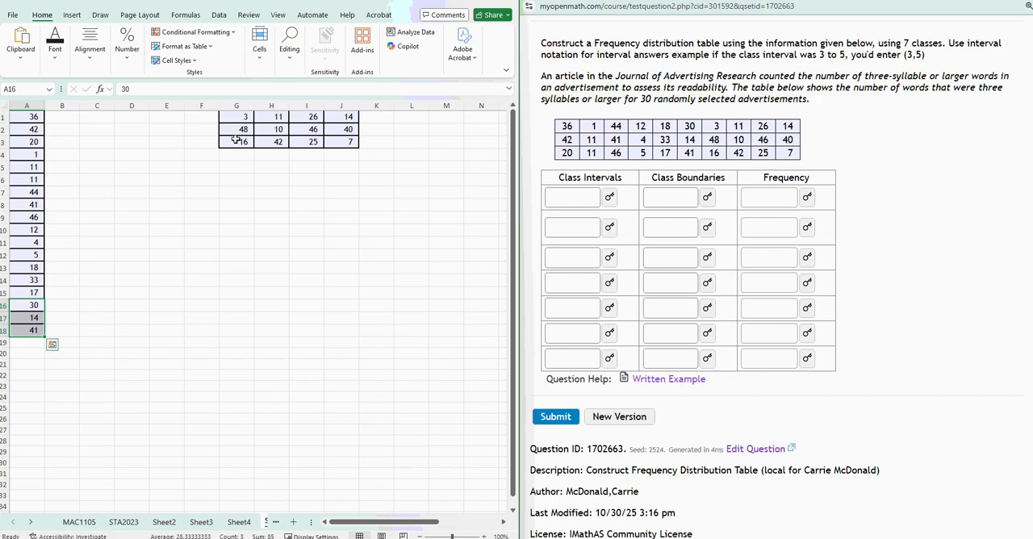
pyautogui.moveTo(242, 118); pyautogui.dragTo(240, 144)
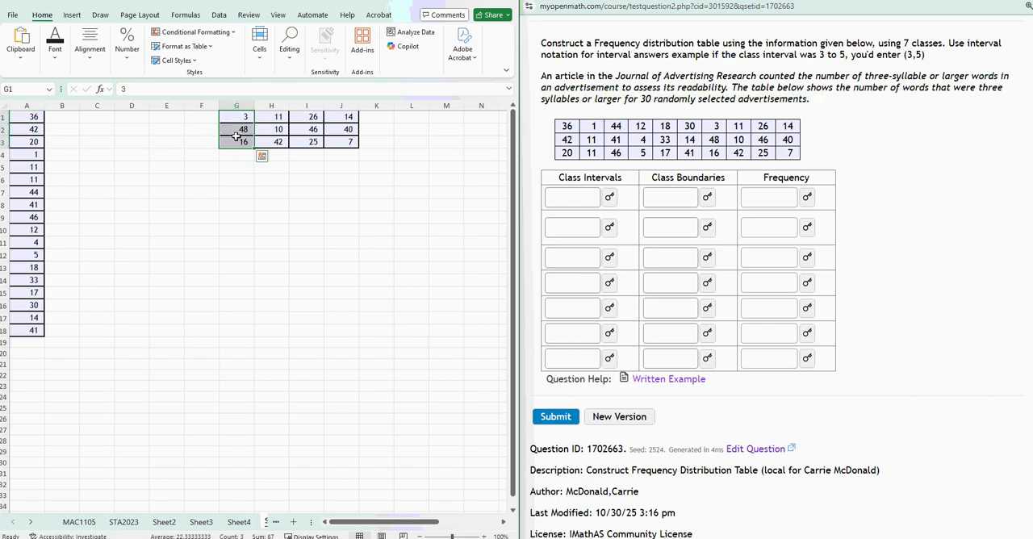
pyautogui.click(242, 143)
pyautogui.moveTo(243, 116); pyautogui.dragTo(243, 143)
pyautogui.click(242, 151)
pyautogui.moveTo(239, 152); pyautogui.dragTo(23, 367)
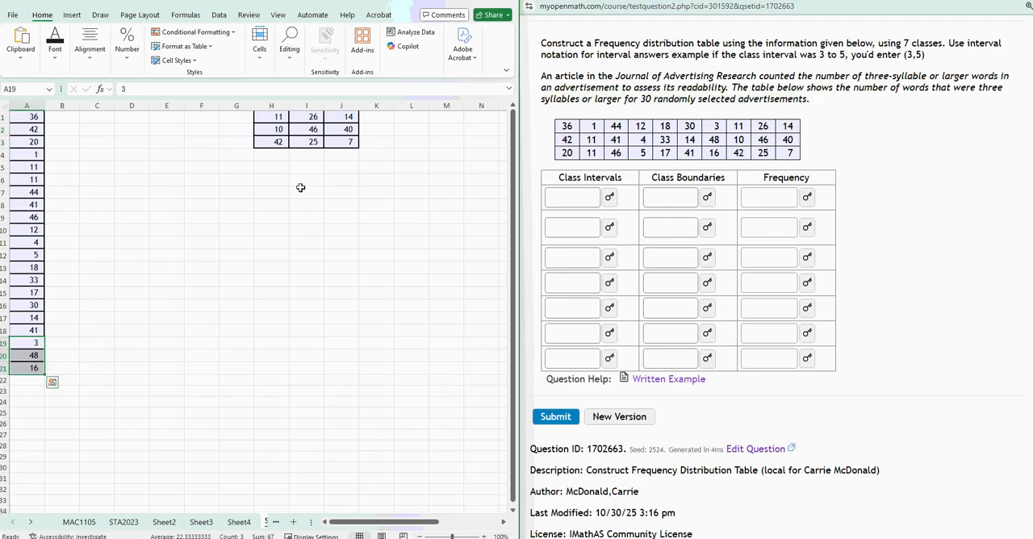
pyautogui.moveTo(288, 117); pyautogui.dragTo(36, 418)
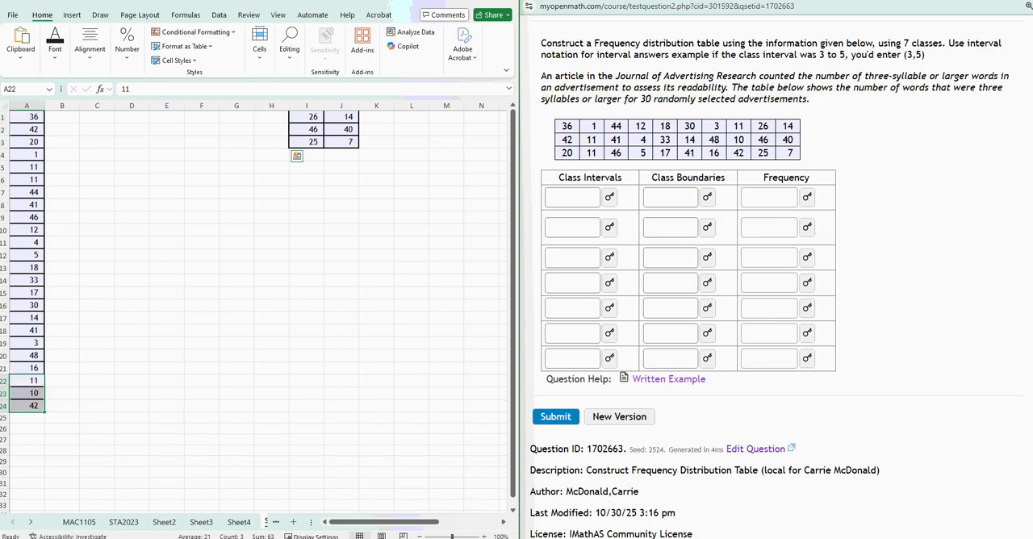
pyautogui.click(208, 410)
# Undo all the column moves to restore the original three-row data layout in A1:J3.
pyautogui.hotkey('ctrl', 'z')
pyautogui.hotkey('ctrl', 'z')
pyautogui.hotkey('ctrl', 'z')
pyautogui.hotkey('ctrl', 'z')
pyautogui.hotkey('ctrl', 'z')
pyautogui.hotkey('ctrl', 'z')
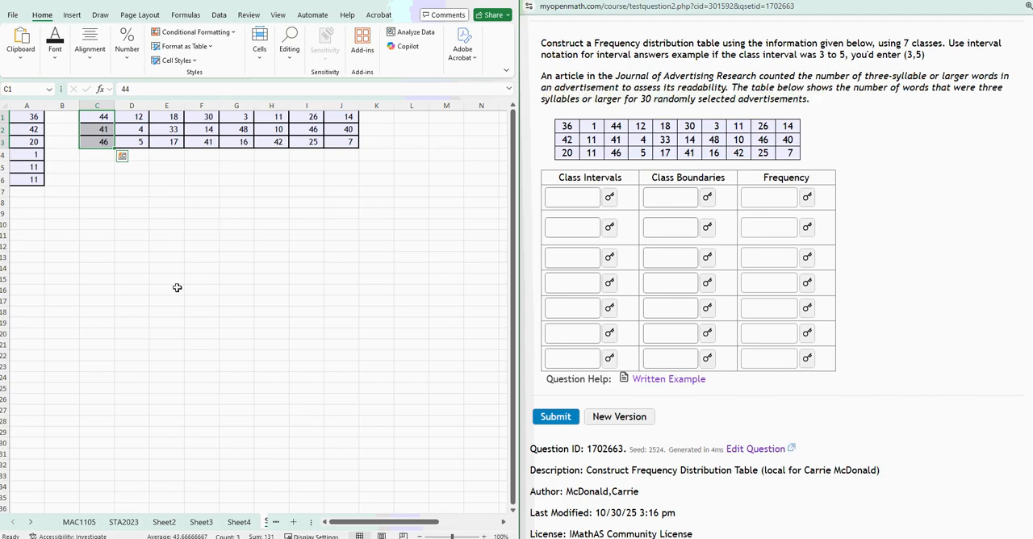
pyautogui.hotkey('ctrl', 'z')
pyautogui.click(40, 184)
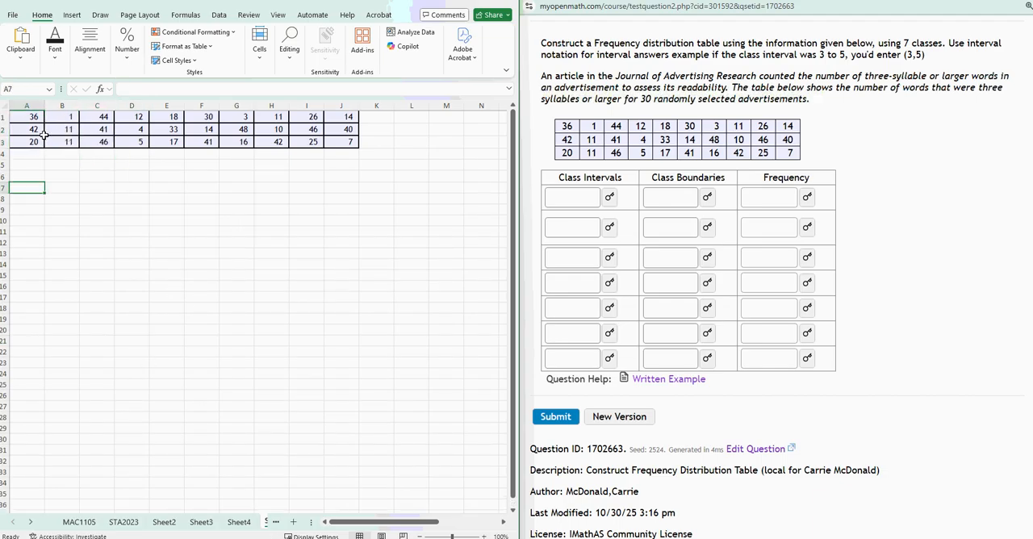
# Copy the first data row, A1:J1, and paste it transposed into column A starting at A5.
pyautogui.moveTo(27, 116); pyautogui.dragTo(332, 121)
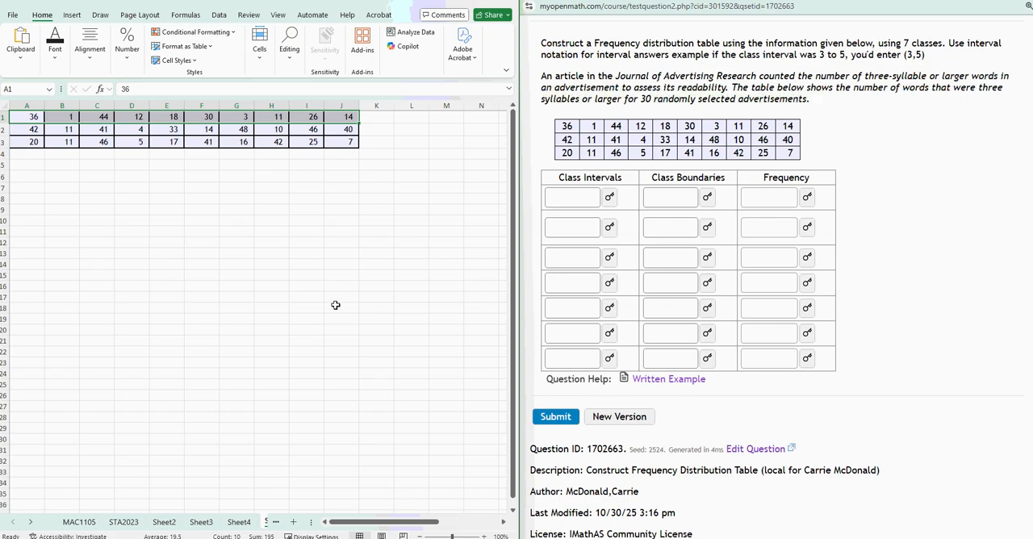
pyautogui.hotkey('ctrl', 'q')
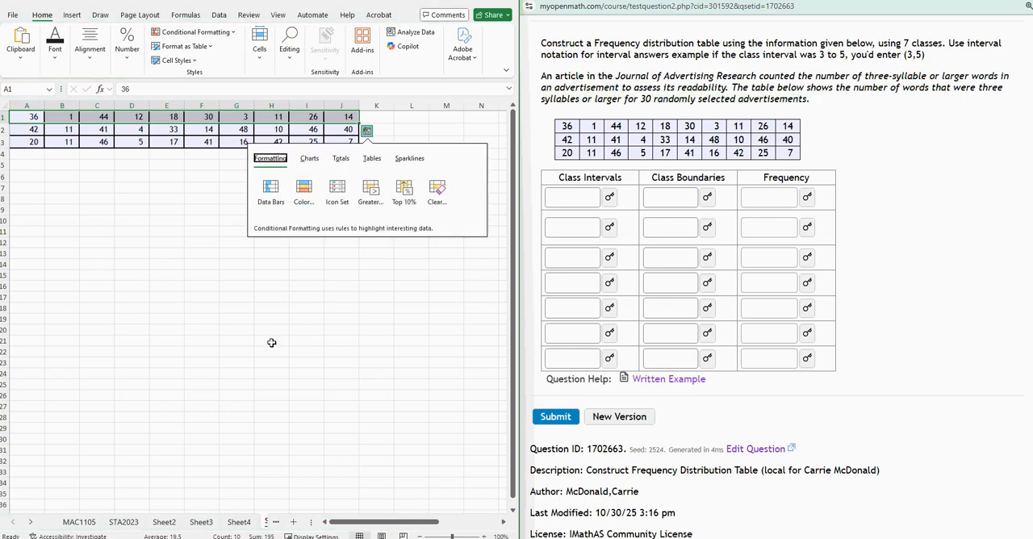
pyautogui.click(133, 297)
pyautogui.moveTo(24, 119); pyautogui.dragTo(348, 120)
pyautogui.hotkey('ctrl', 'c')
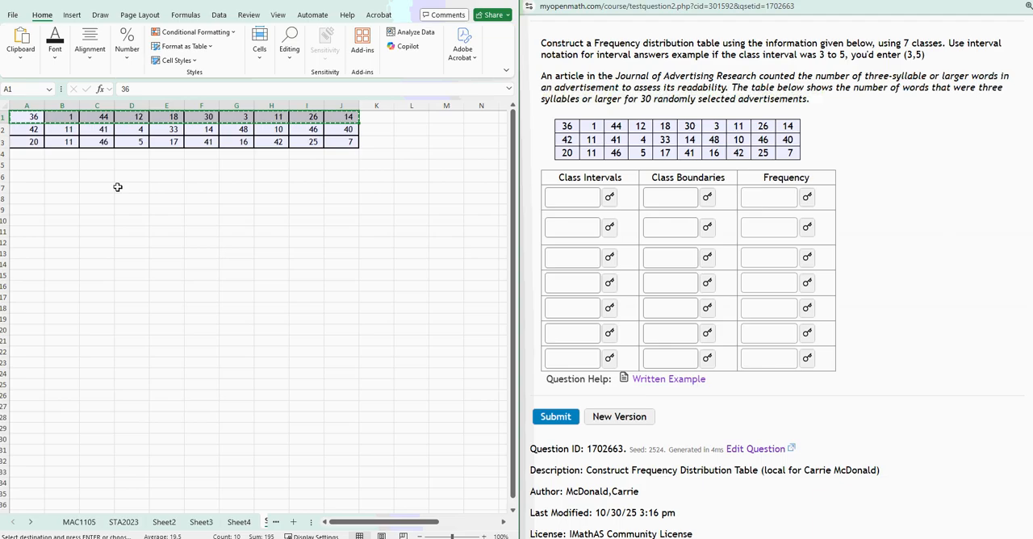
pyautogui.rightClick(22, 163)
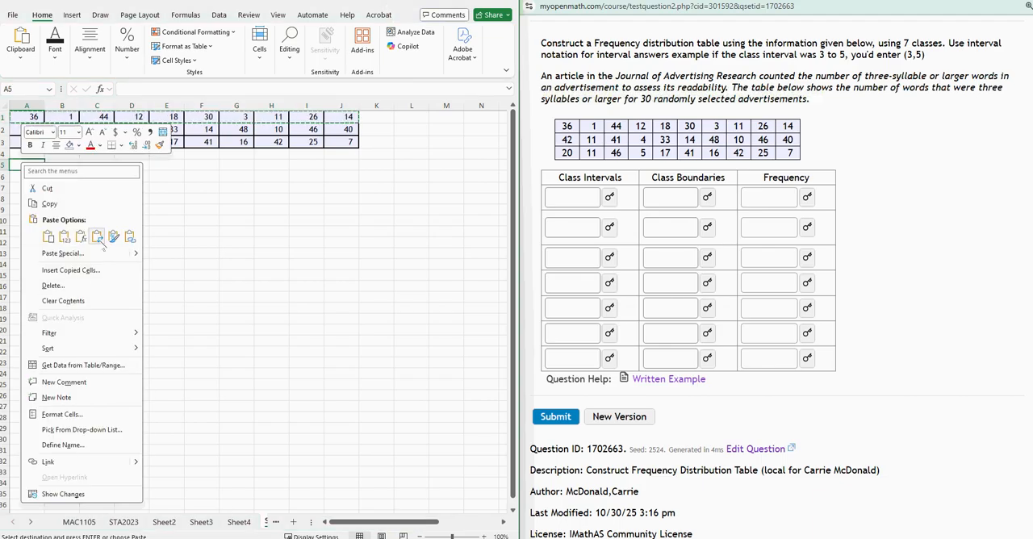
pyautogui.click(97, 236)
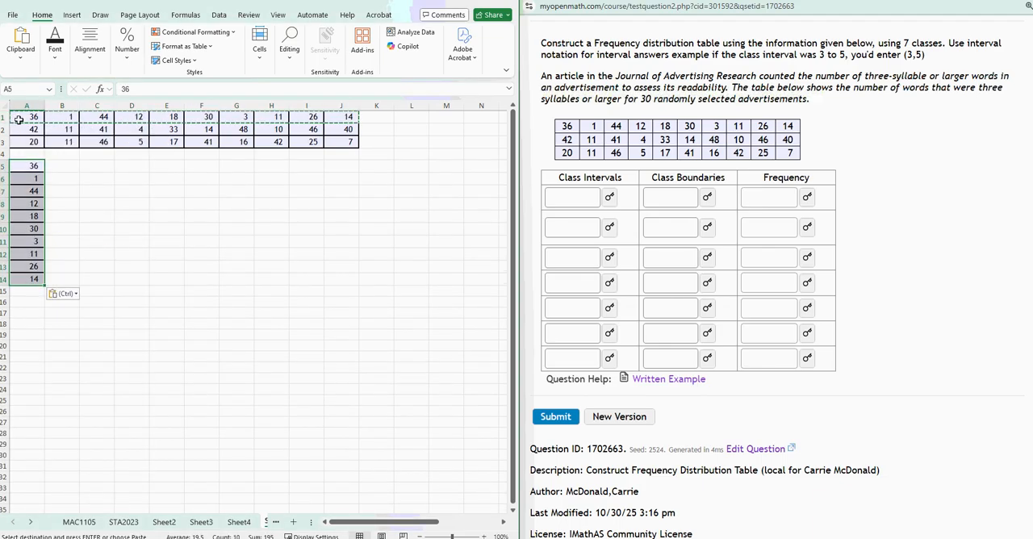
# Copy the second data row, A2:J2, and paste it transposed into column A starting at A15.
pyautogui.moveTo(33, 129); pyautogui.dragTo(357, 122)
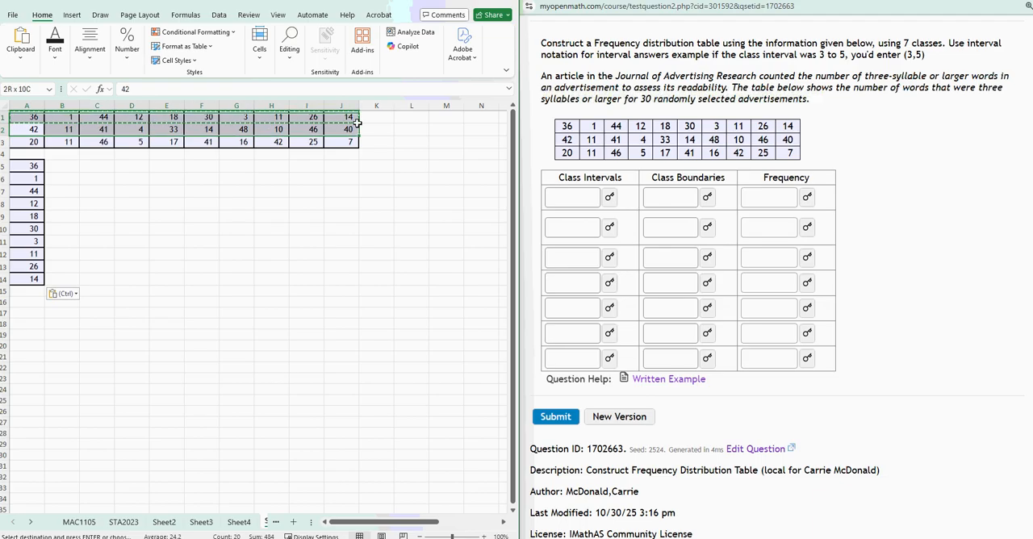
pyautogui.rightClick(34, 296)
pyautogui.click(109, 274)
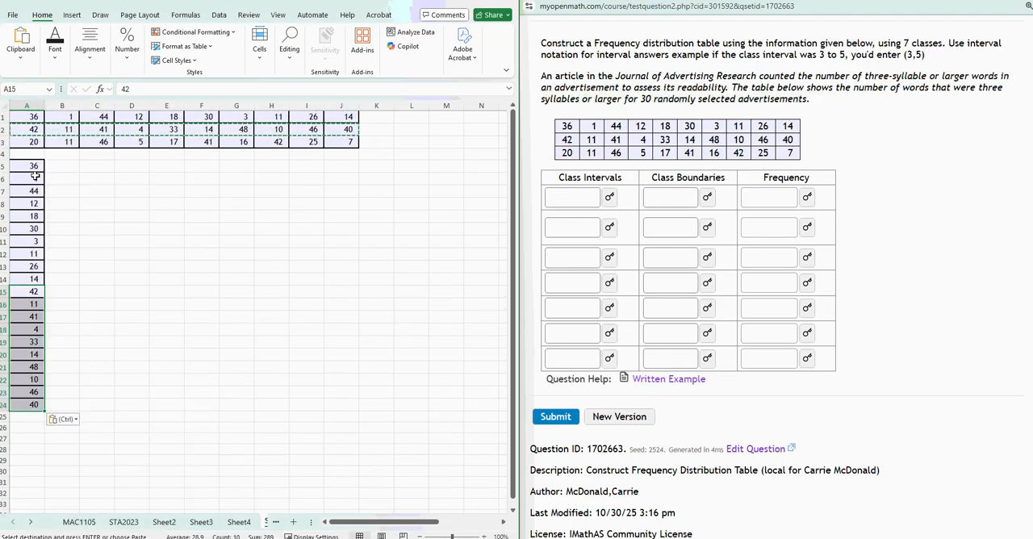
# Copy the third data row, A3:J3, and paste it transposed into column A starting at A25.
pyautogui.moveTo(28, 142); pyautogui.dragTo(355, 142)
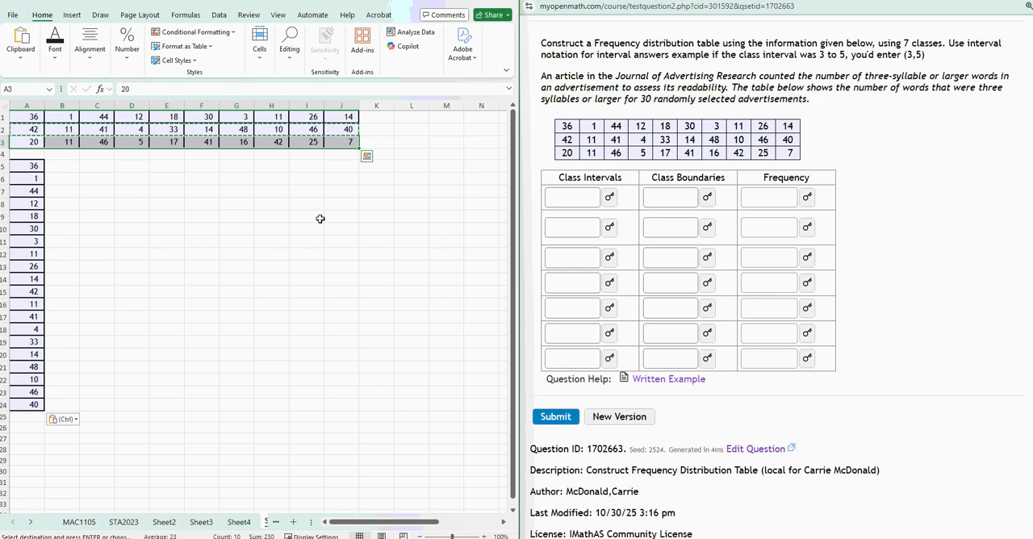
pyautogui.hotkey('ctrl', 'c')
pyautogui.click(29, 417)
pyautogui.rightClick(29, 417)
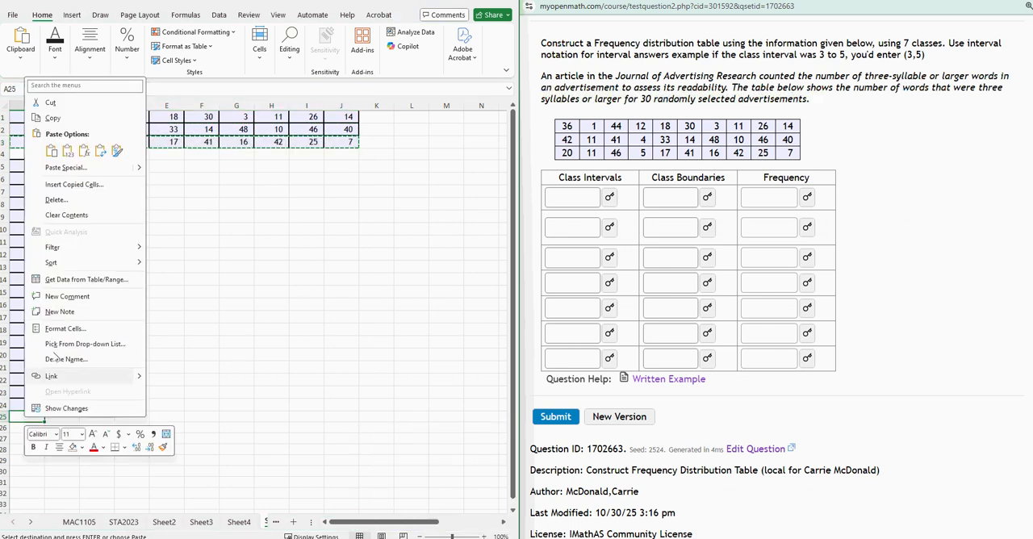
pyautogui.click(100, 150)
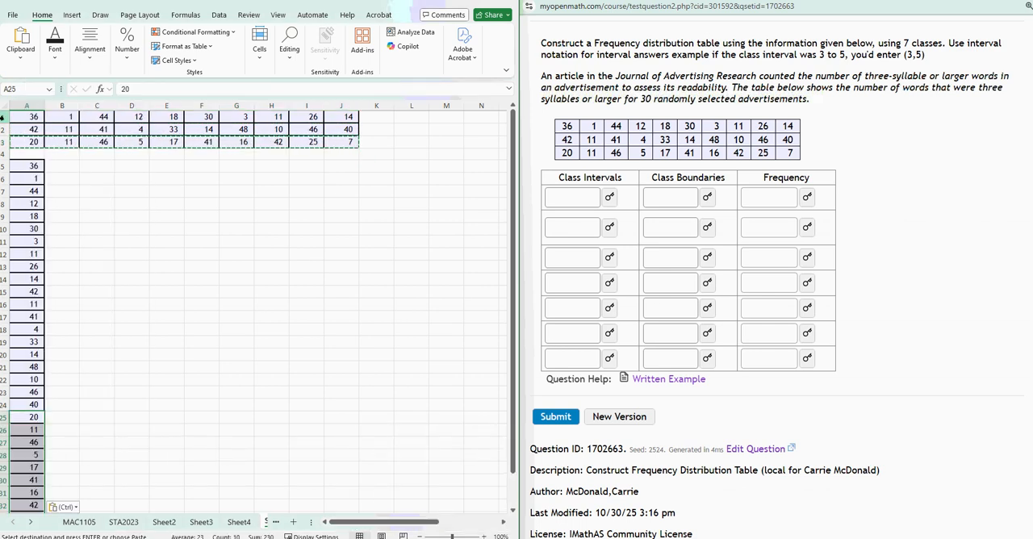
# Delete rows 1 to 4 so that the stacked data column starts in A1.
pyautogui.moveTo(3, 117); pyautogui.dragTo(4, 150)
pyautogui.rightClick(30, 151)
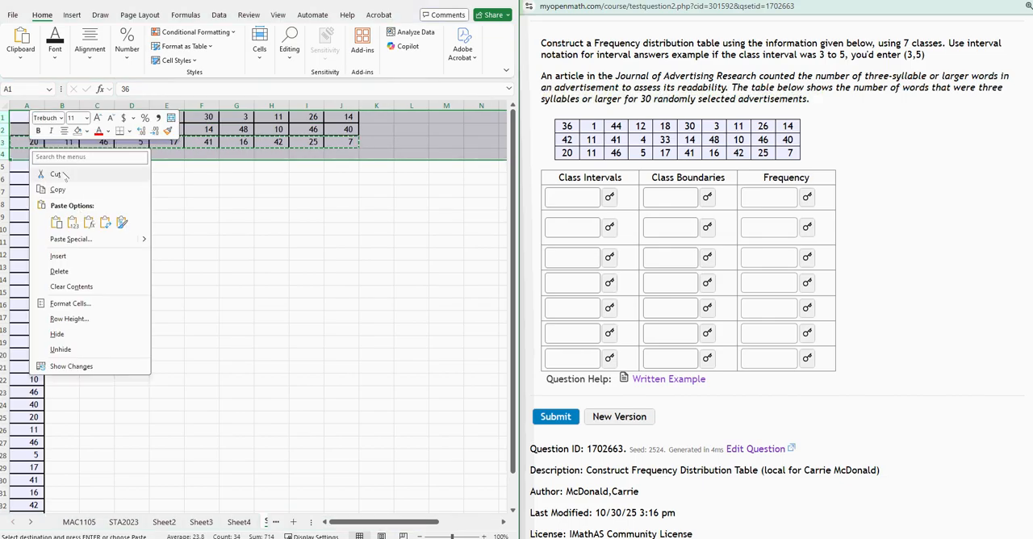
pyautogui.click(59, 271)
pyautogui.click(134, 380)
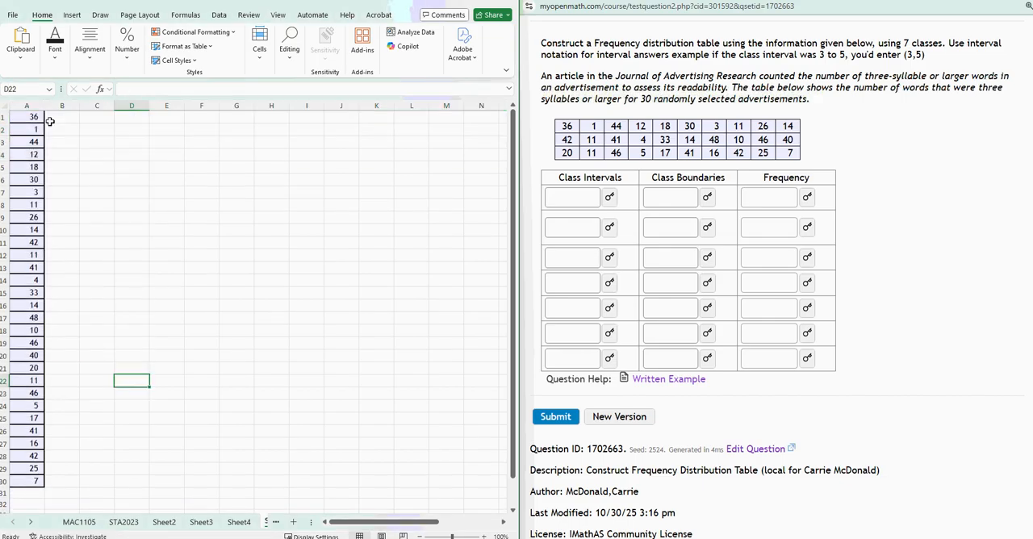
# Sort the data values in column A from smallest to largest.
pyautogui.moveTo(37, 117); pyautogui.dragTo(34, 483)
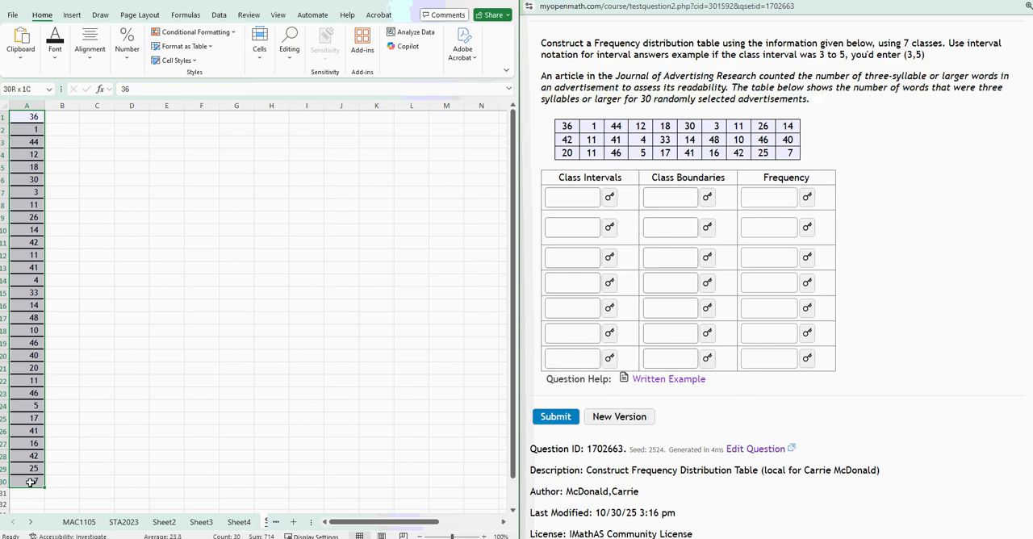
pyautogui.click(4, 117)
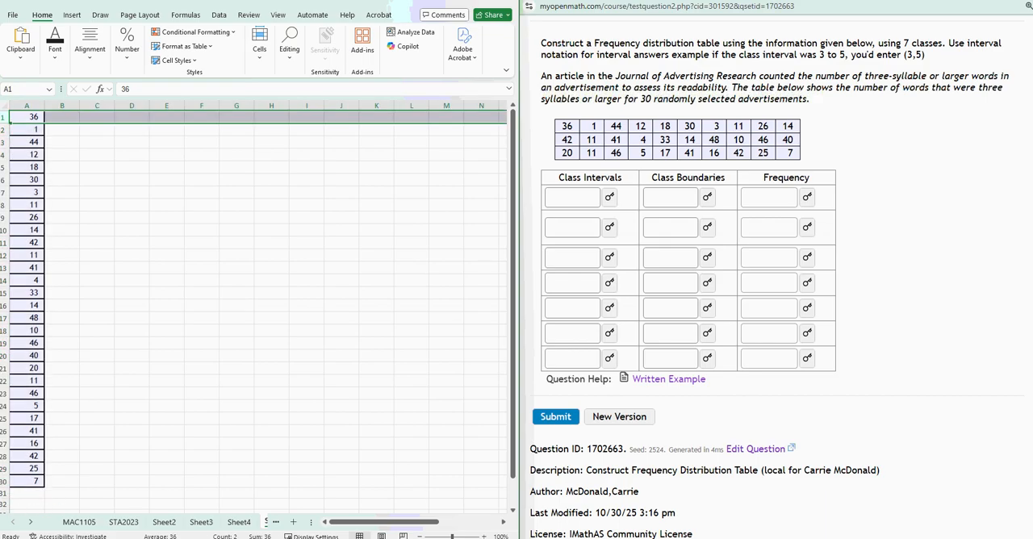
pyautogui.click(98, 181)
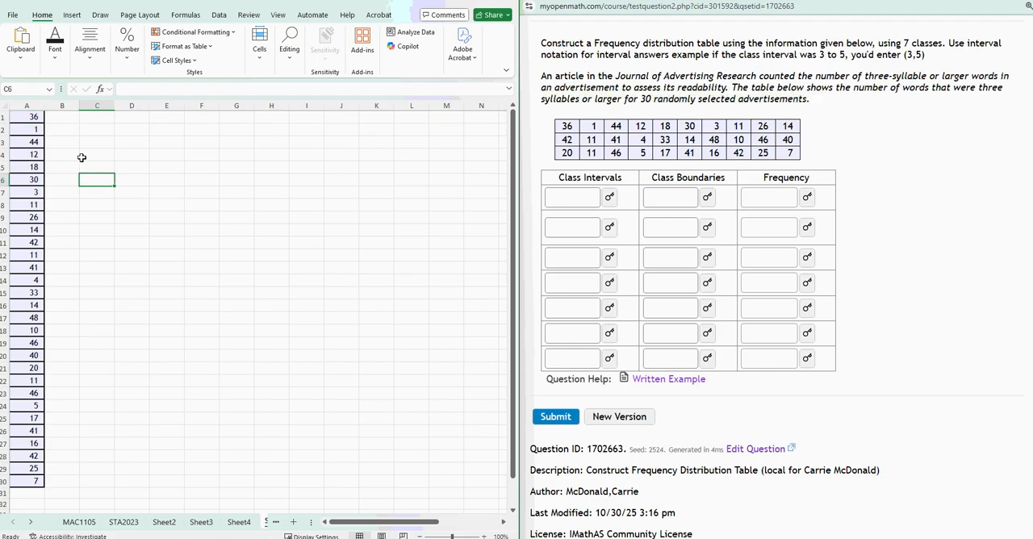
pyautogui.click(26, 106)
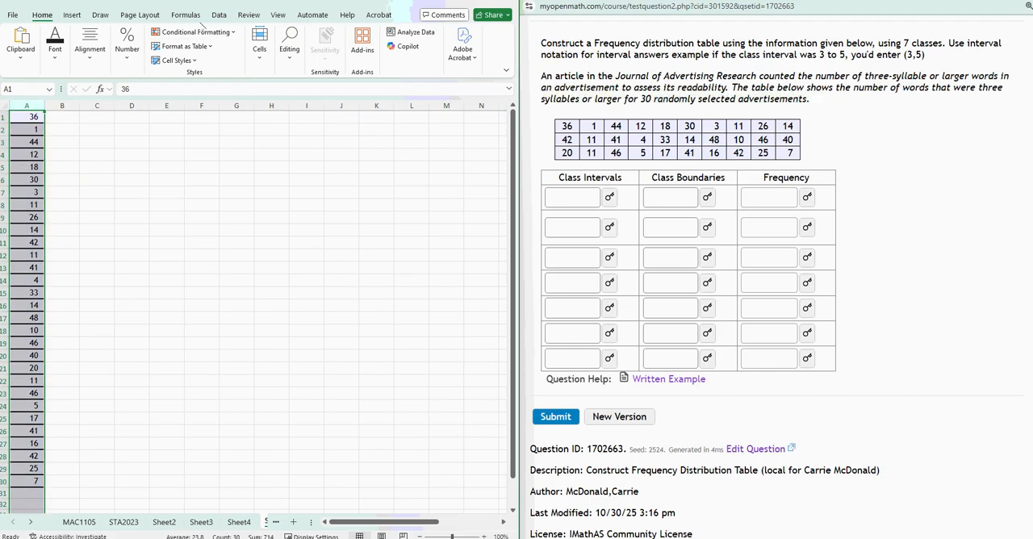
pyautogui.click(219, 15)
pyautogui.click(261, 36)
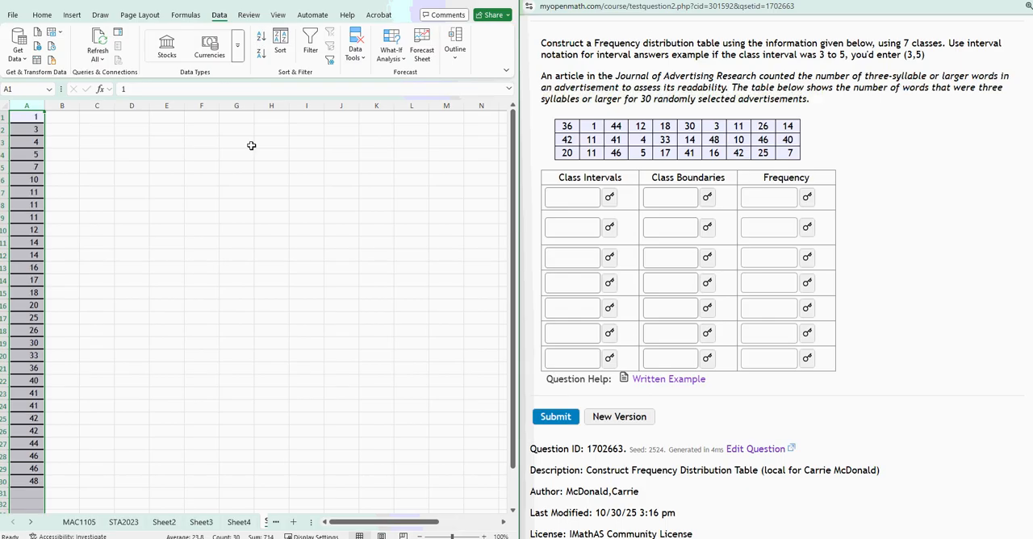
# Examine the smallest and largest values at the two ends of the sorted column A.
pyautogui.click(232, 439)
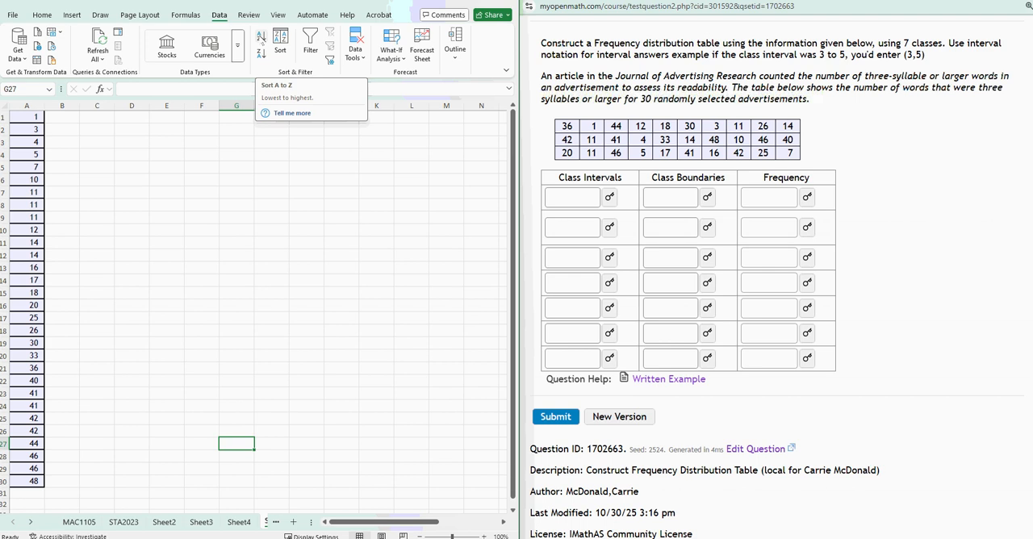
pyautogui.click(16, 118)
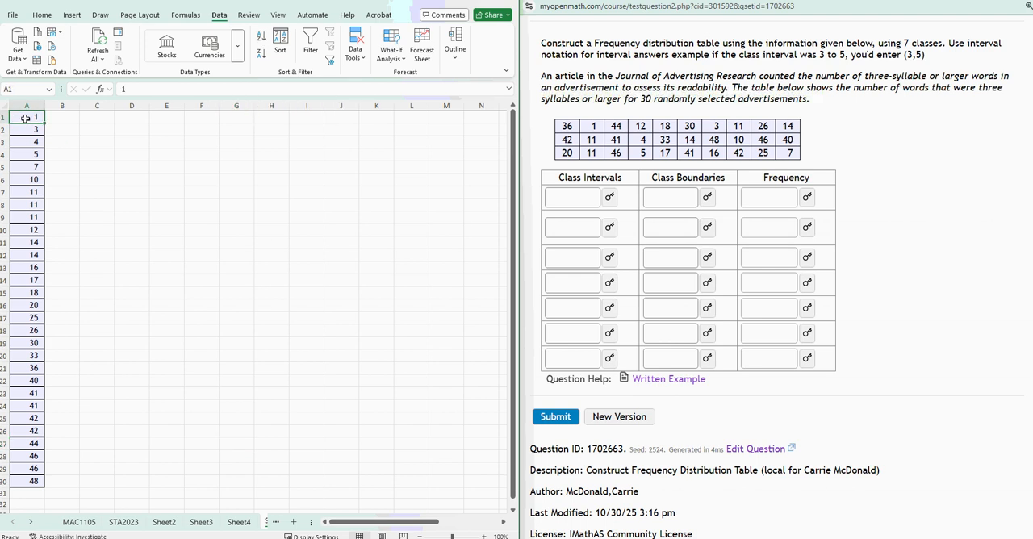
pyautogui.click(32, 483)
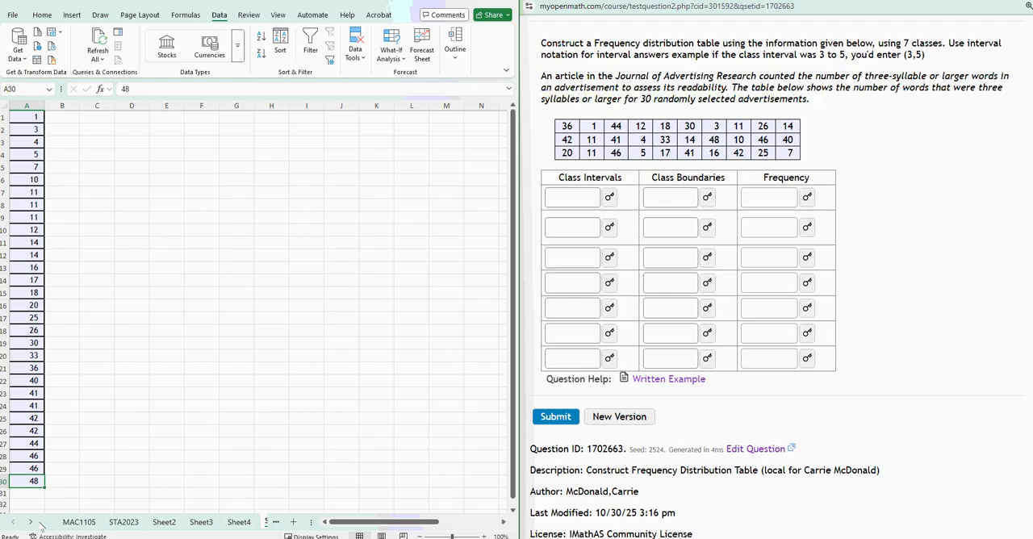
pyautogui.click(97, 117)
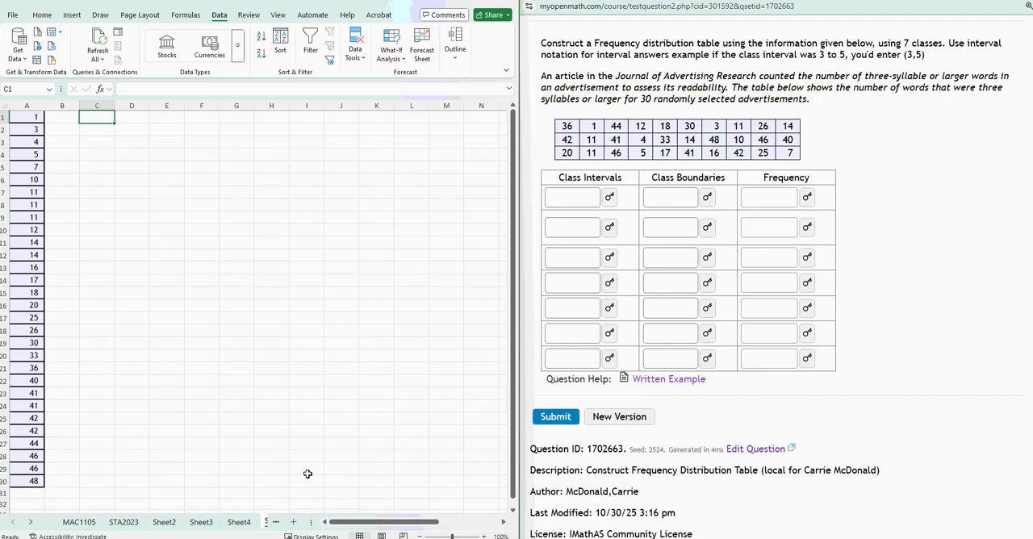
# Undo the sort, the row deletion and the transposed pastes to restore the three-row data layout.
pyautogui.hotkey('ctrl', 'z')
pyautogui.hotkey('ctrl', 'z')
pyautogui.hotkey('ctrl', 'z')
pyautogui.hotkey('ctrl', 'z')
pyautogui.hotkey('ctrl', 'z')
pyautogui.hotkey('ctrl', 'z')
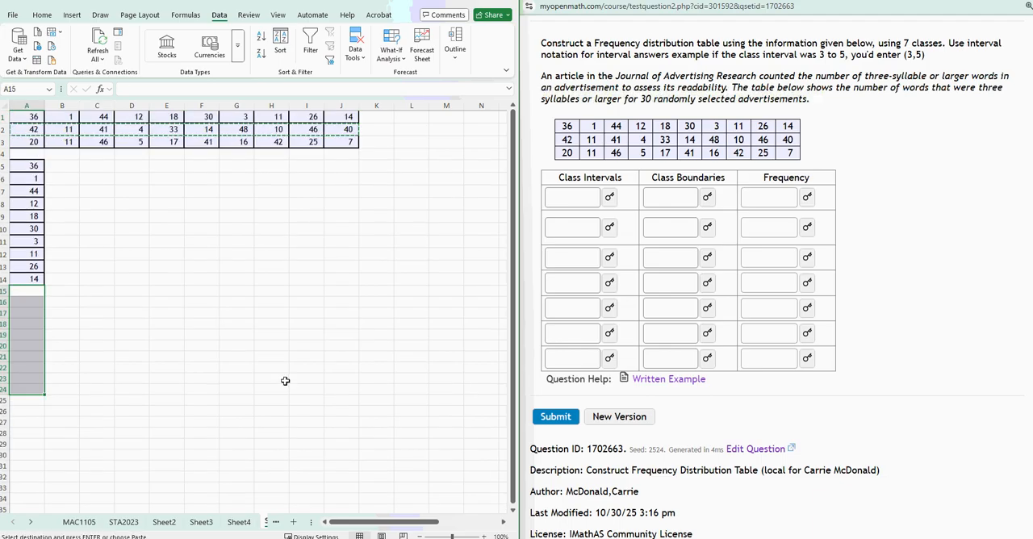
pyautogui.click(189, 296)
# Label A5 "Min" and calculate the minimum of A1:J3 in B5 with the MIN function.
pyautogui.click(25, 164)
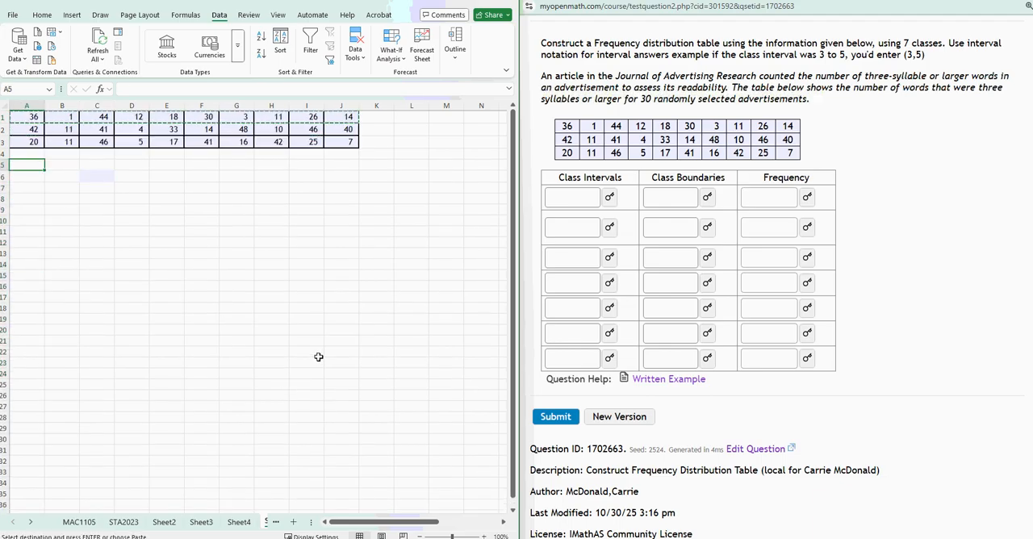
pyautogui.write('Min')
pyautogui.press('Tab')
pyautogui.write('=')
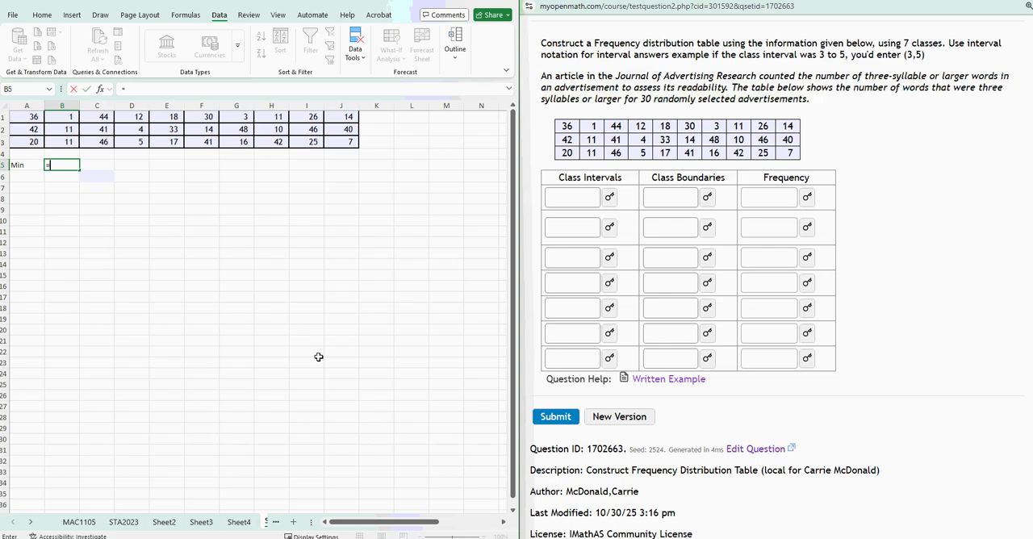
pyautogui.write('min(')
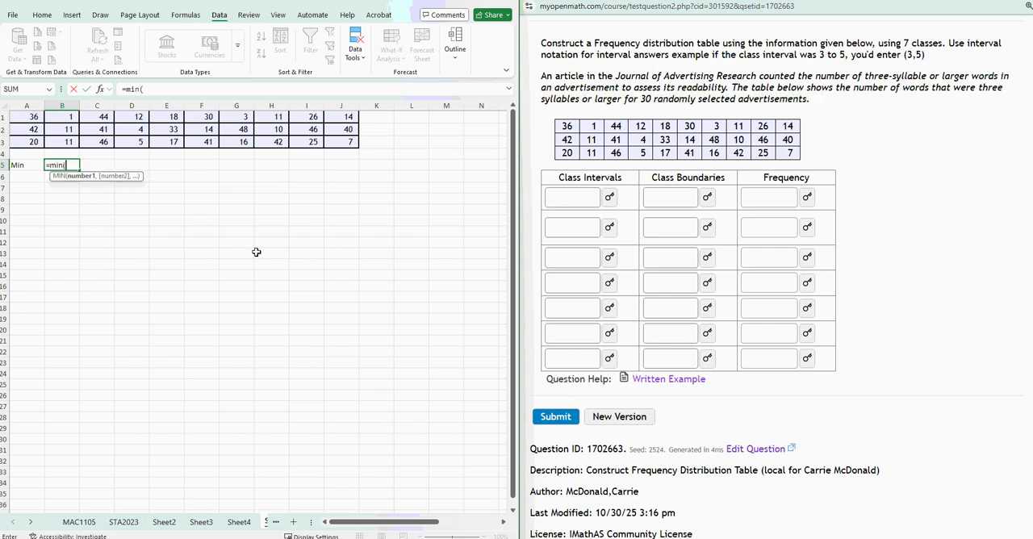
pyautogui.moveTo(24, 120); pyautogui.dragTo(334, 144)
pyautogui.press('Return')
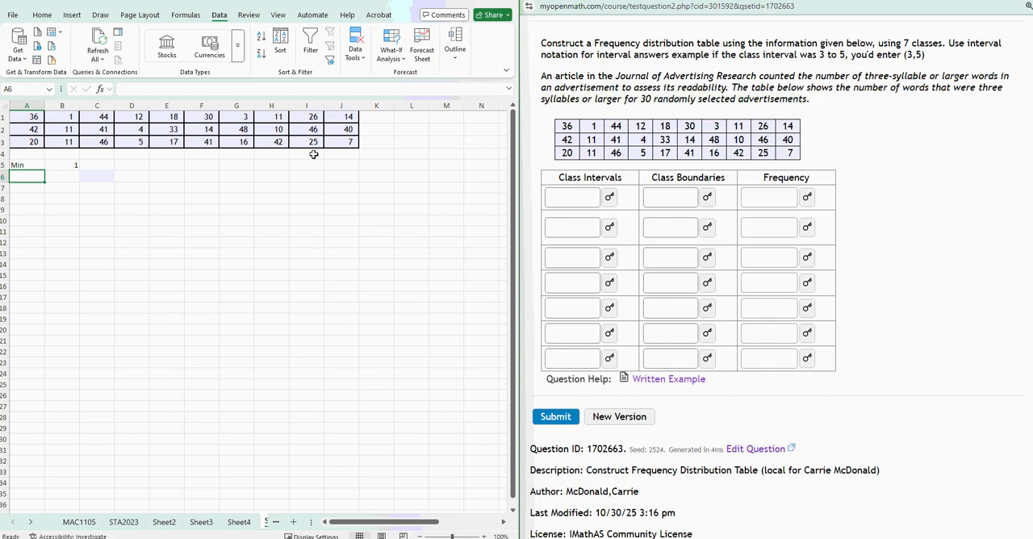
# Label A6 "Max" and calculate the maximum of A1:J3 in B6 with the MAX function.
pyautogui.write('Max')
pyautogui.press('Tab')
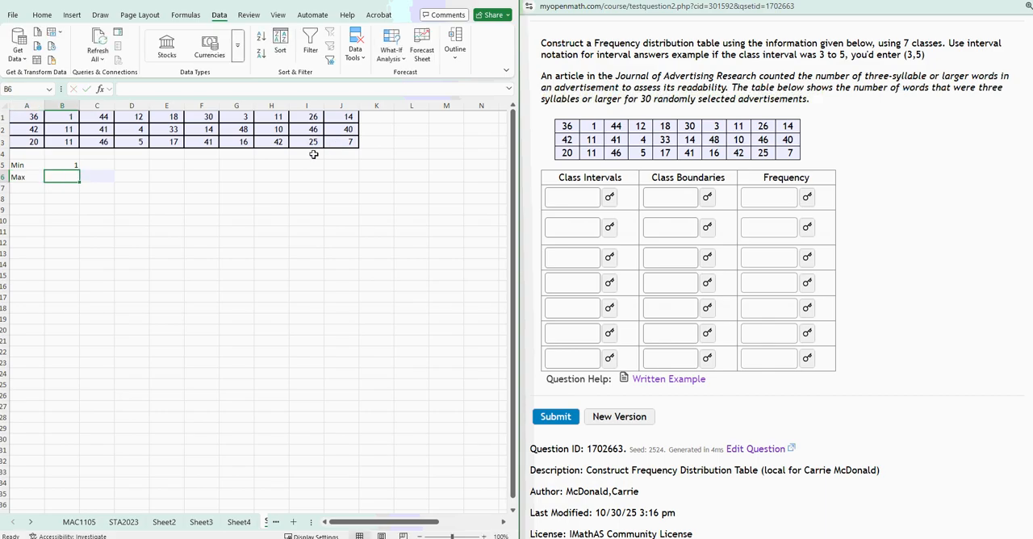
pyautogui.write('=max(')
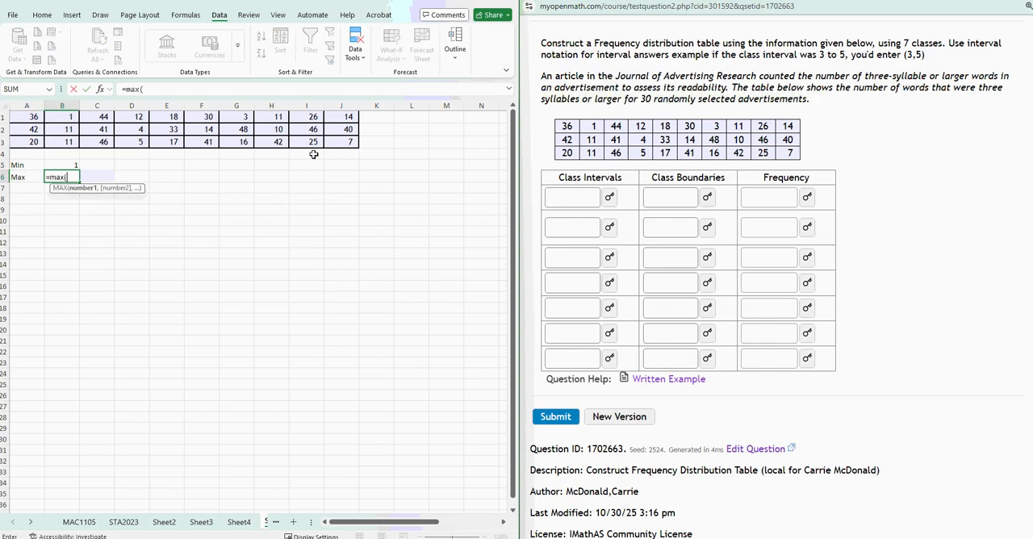
pyautogui.moveTo(20, 116); pyautogui.dragTo(353, 141)
pyautogui.press('Return')
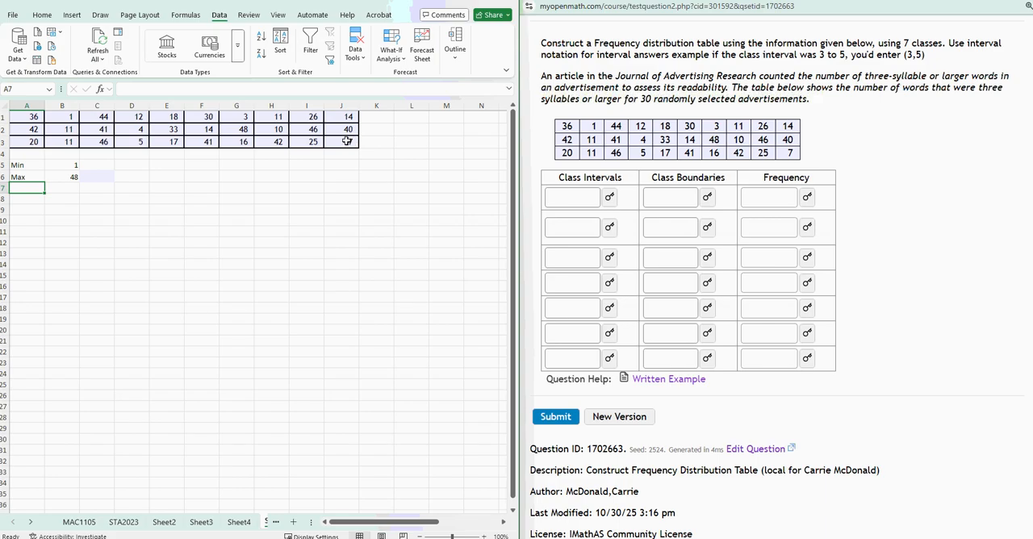
pyautogui.click(237, 296)
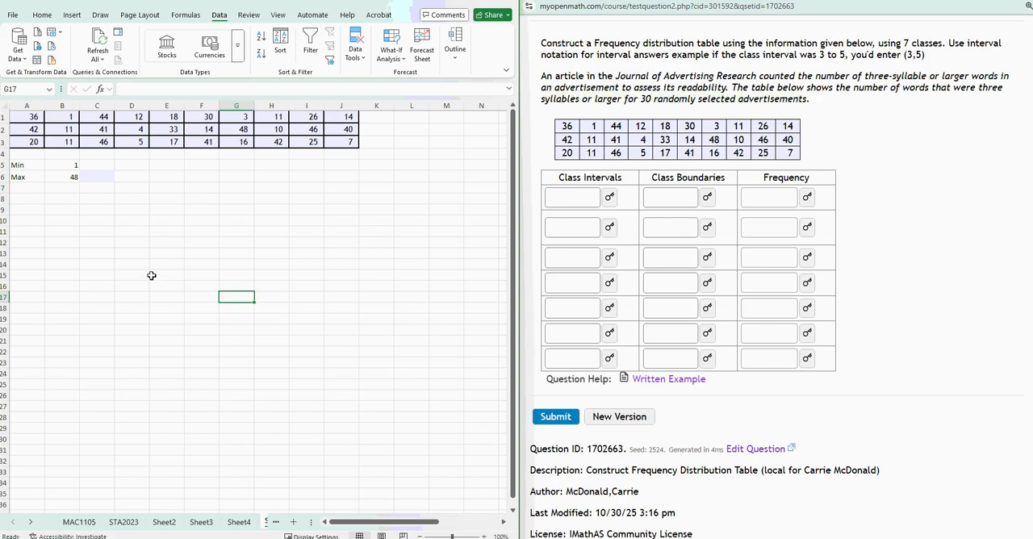
pyautogui.click(61, 118)
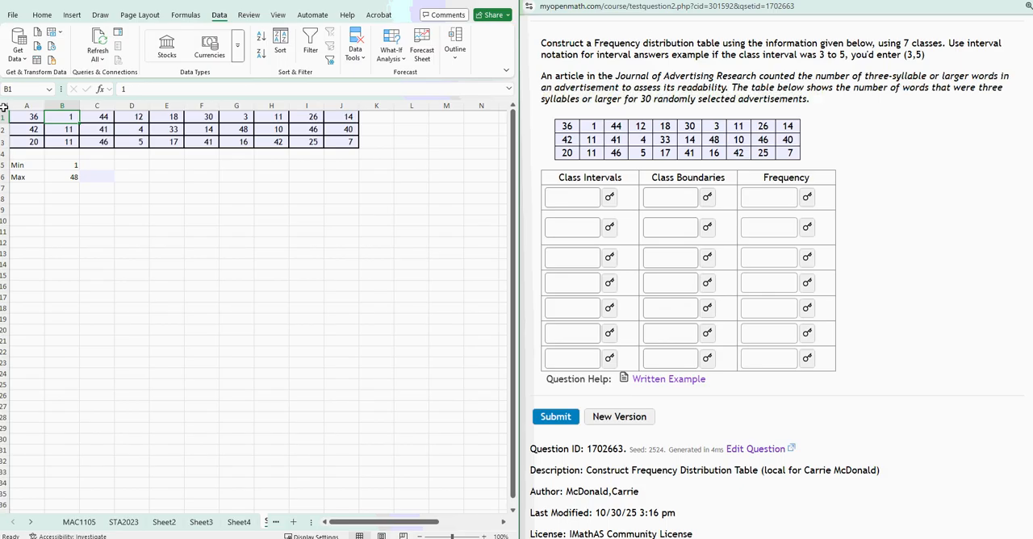
pyautogui.click(51, 176)
pyautogui.click(100, 240)
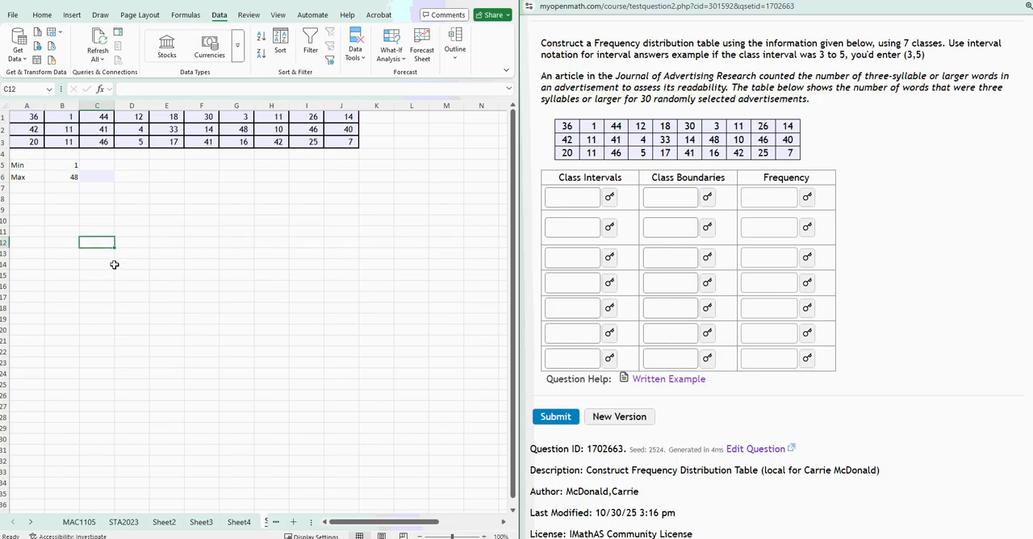
pyautogui.click(206, 375)
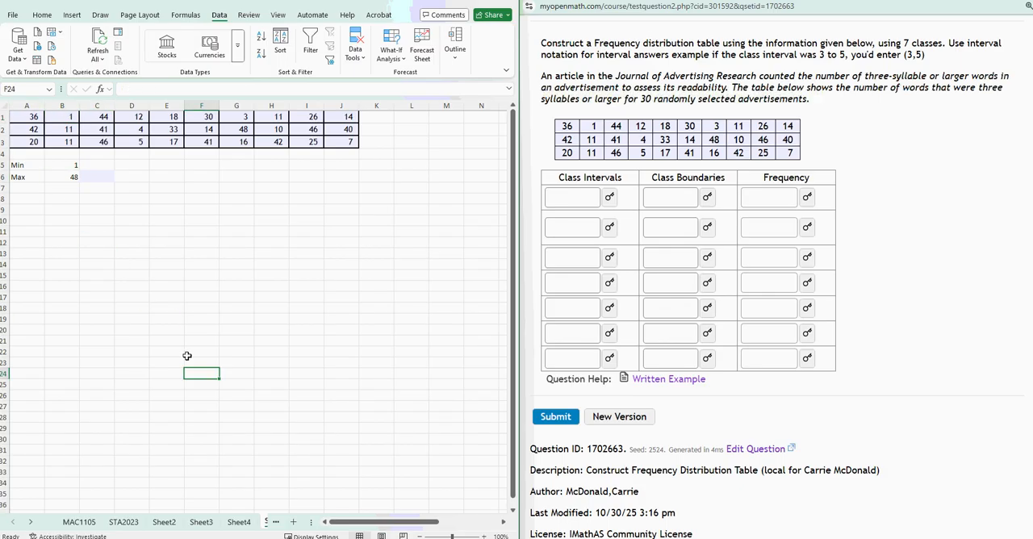
# Undo the Min and Max entries, keeping the range A5:I13 below the data cleared.
pyautogui.hotkey('ctrl', 'z')
pyautogui.hotkey('ctrl', 'z')
pyautogui.hotkey('ctrl', 'z')
pyautogui.hotkey('ctrl', 'z')
pyautogui.hotkey('ctrl', 'z')
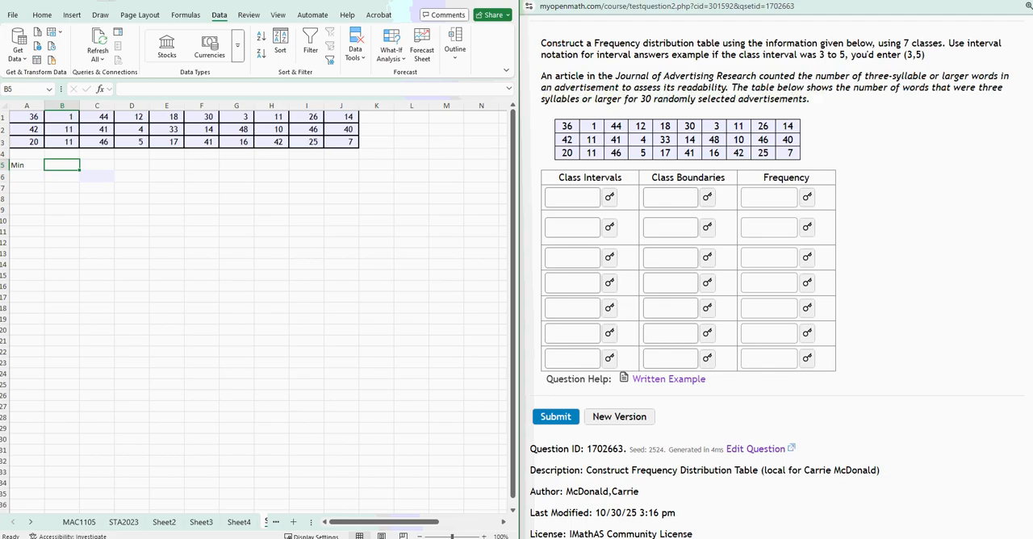
pyautogui.hotkey('ctrl', 'z')
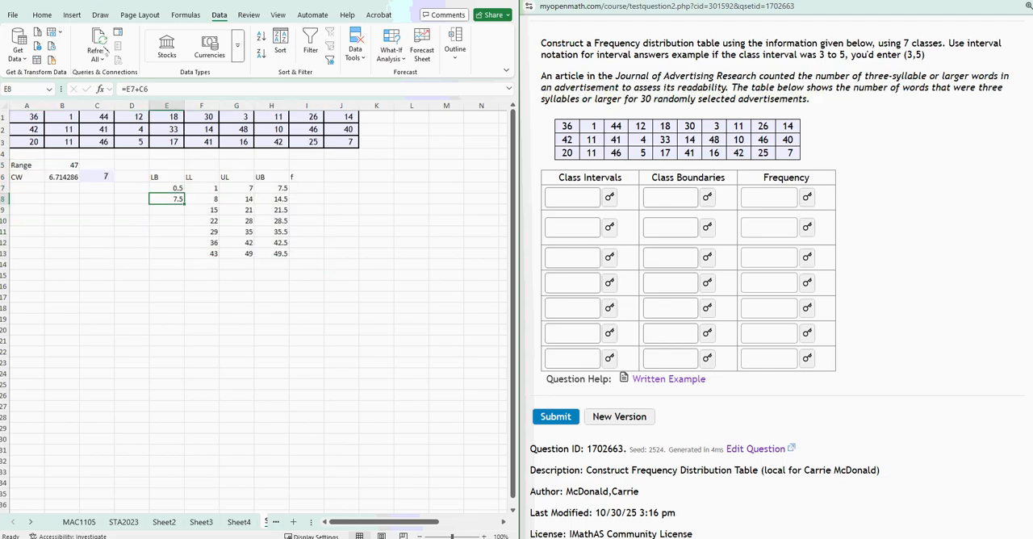
pyautogui.hotkey('ctrl', 'y')
pyautogui.hotkey('ctrl', 'y')
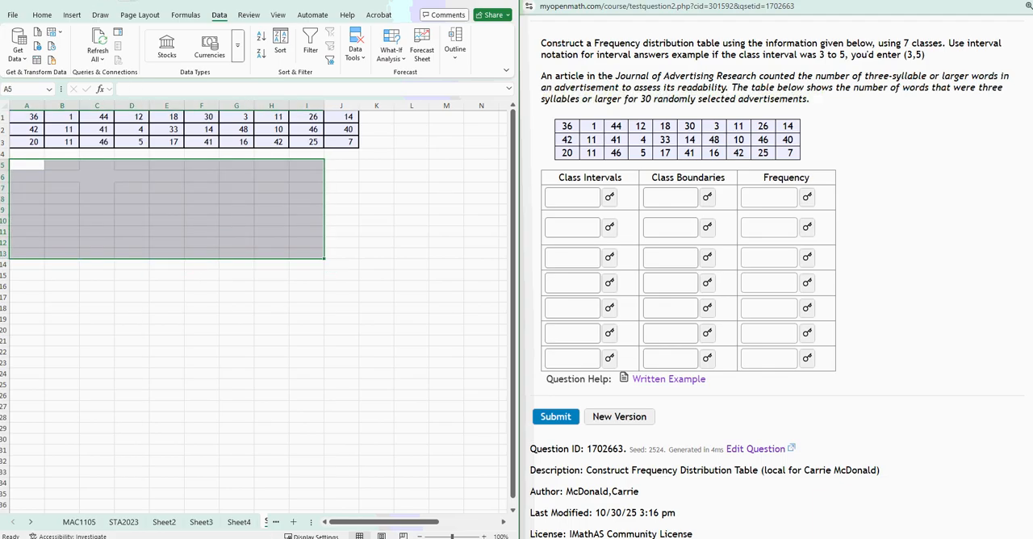
pyautogui.click(123, 307)
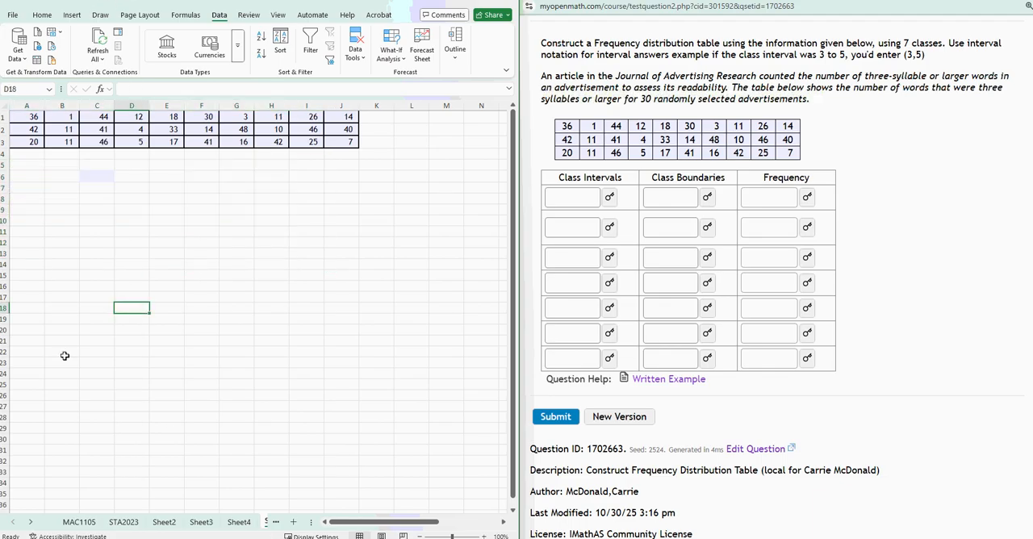
# Remove the fill color from cell C6.
pyautogui.click(89, 176)
pyautogui.click(47, 16)
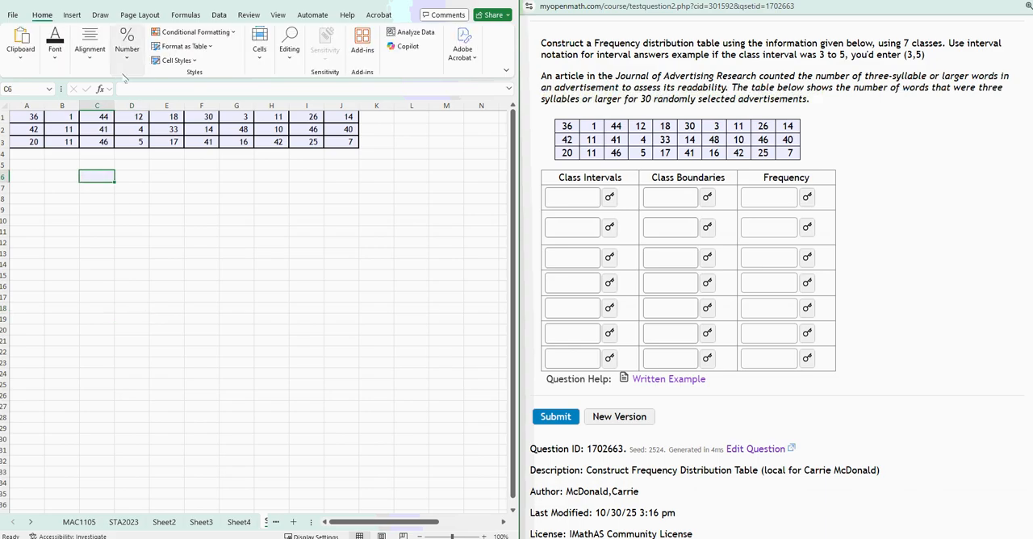
pyautogui.click(54, 44)
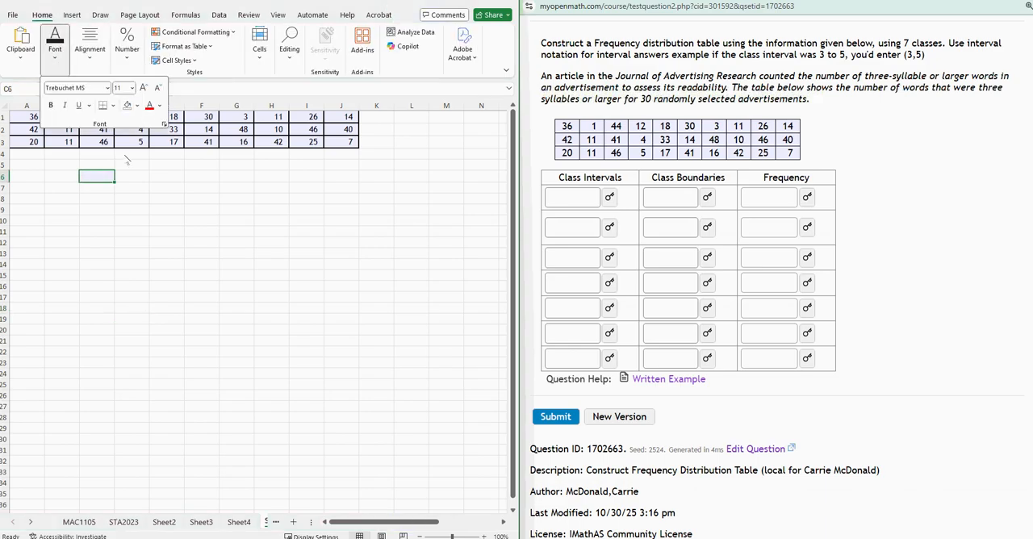
pyautogui.click(137, 107)
pyautogui.click(145, 292)
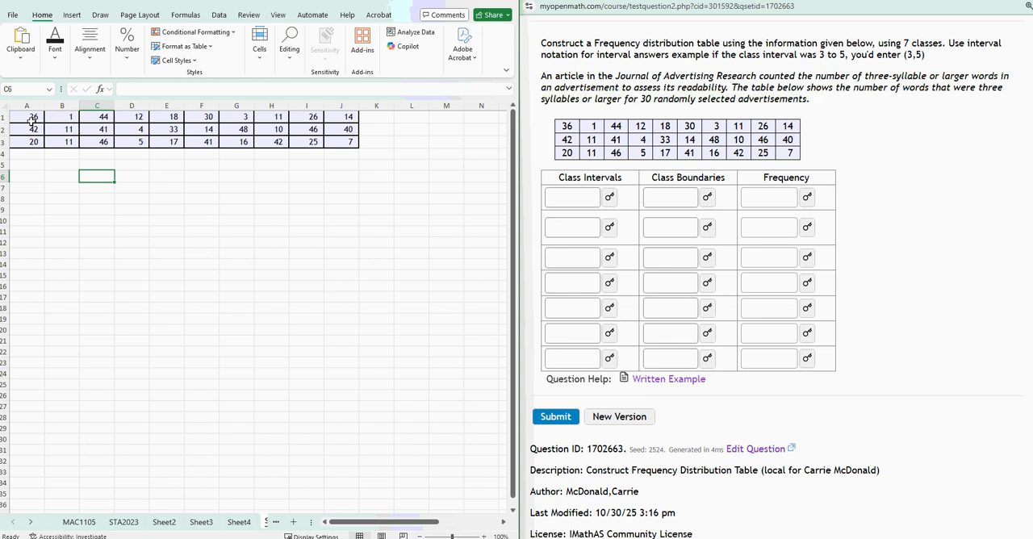
# Copy the first data row A1:J1 and paste it transposed as a column starting at A5.
pyautogui.moveTo(33, 119); pyautogui.dragTo(347, 118)
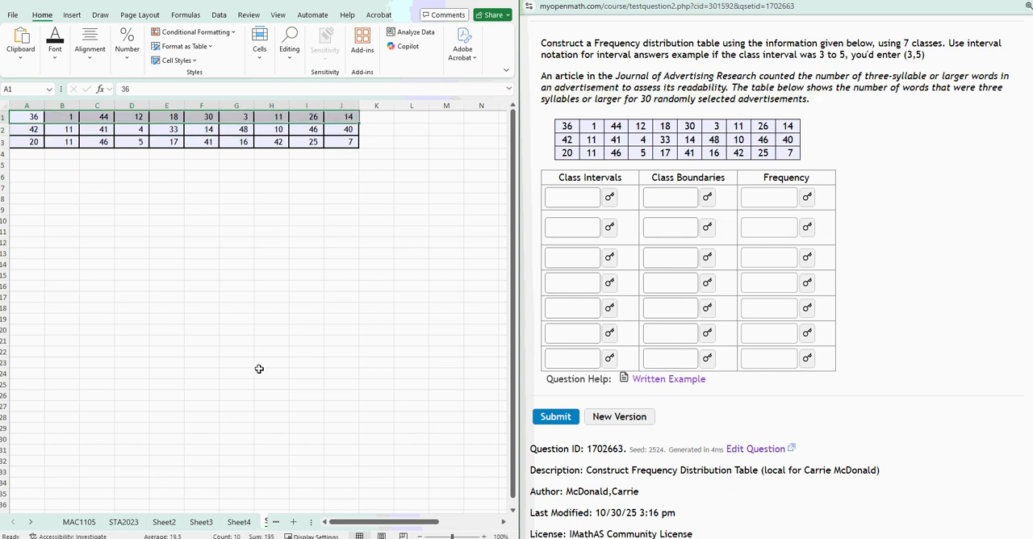
pyautogui.hotkey('ctrl', 'c')
pyautogui.rightClick(33, 165)
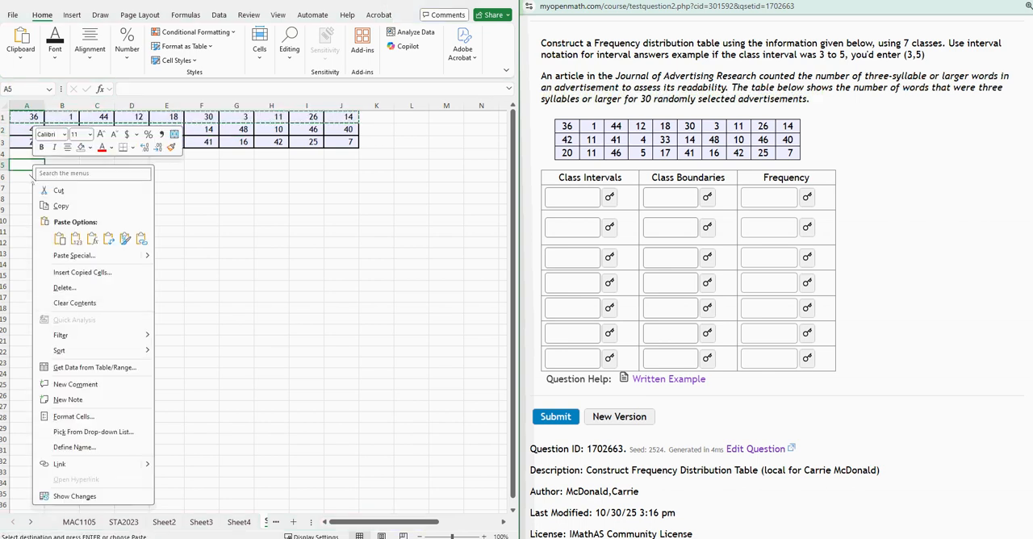
pyautogui.click(125, 239)
# Copy the second data row A2:J2 and paste it transposed below the column, starting at A15.
pyautogui.moveTo(32, 129); pyautogui.dragTo(347, 131)
pyautogui.hotkey('ctrl', 'c')
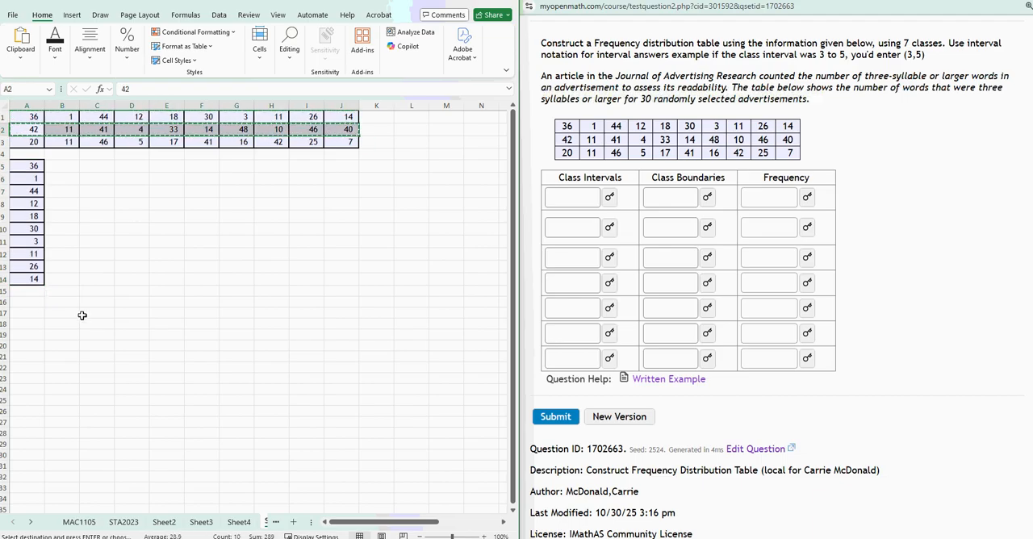
pyautogui.rightClick(31, 293)
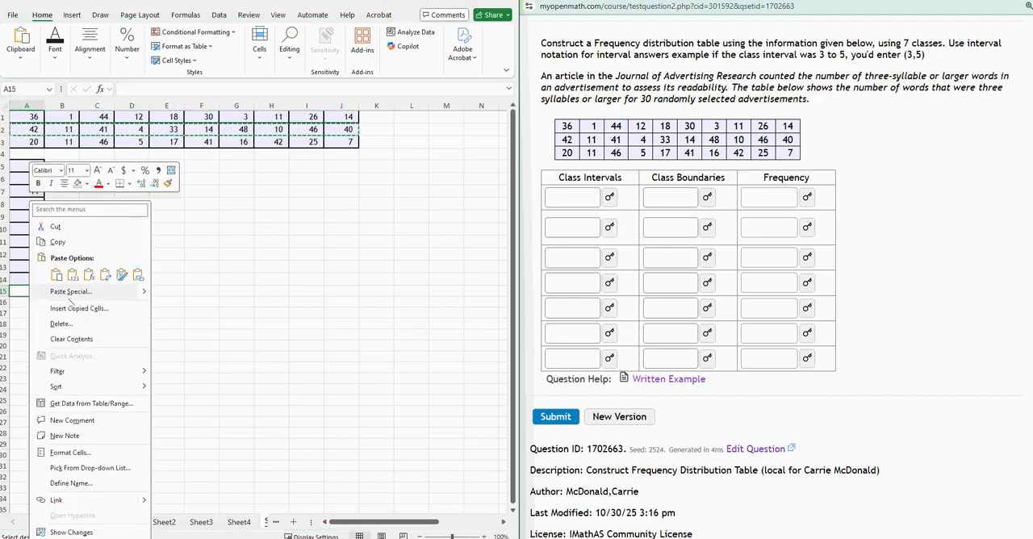
pyautogui.click(121, 275)
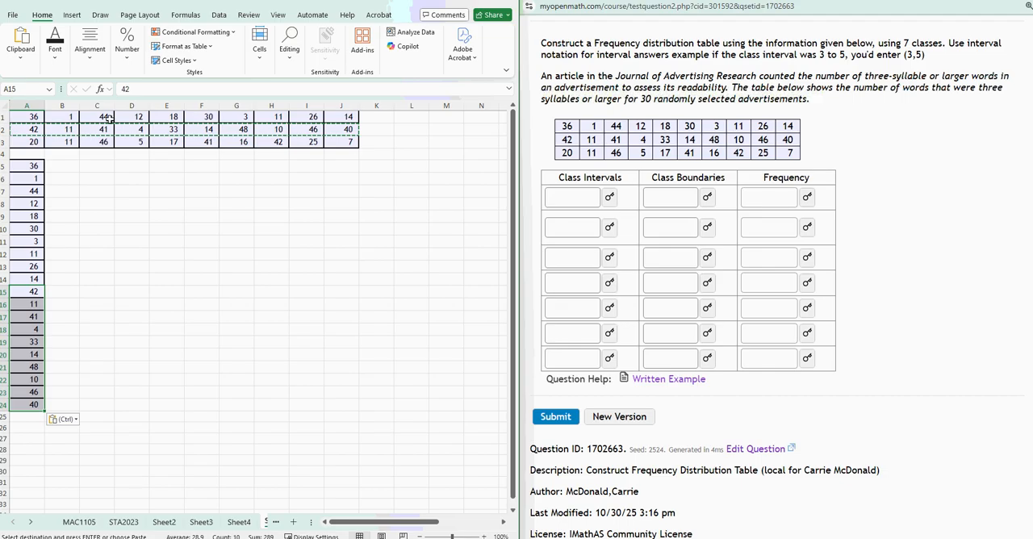
# Copy the third data row A3:J3 and paste it transposed below the column, starting at A25.
pyautogui.moveTo(26, 141); pyautogui.dragTo(214, 142)
pyautogui.moveTo(320, 139); pyautogui.dragTo(349, 143)
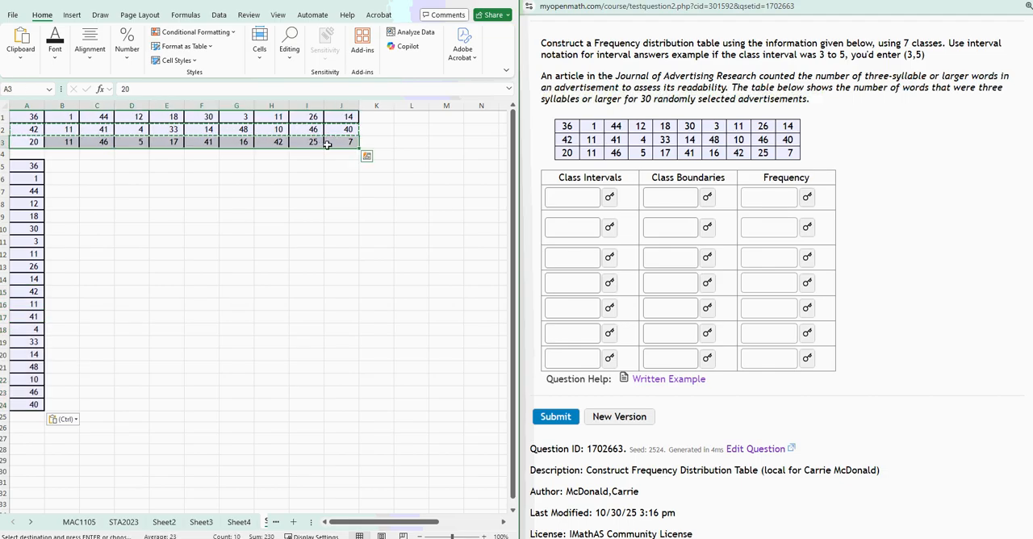
pyautogui.hotkey('ctrl', 'c')
pyautogui.rightClick(25, 418)
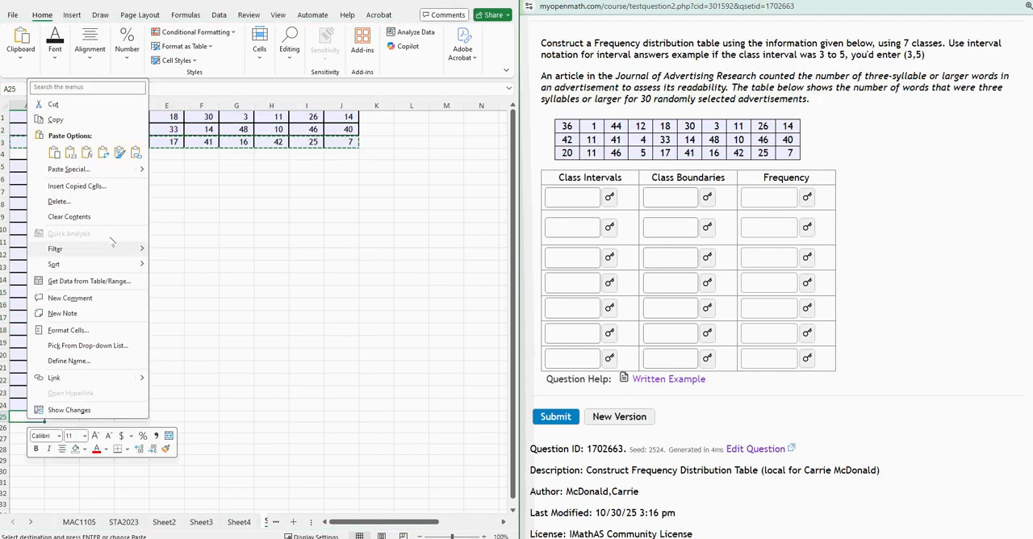
pyautogui.click(122, 150)
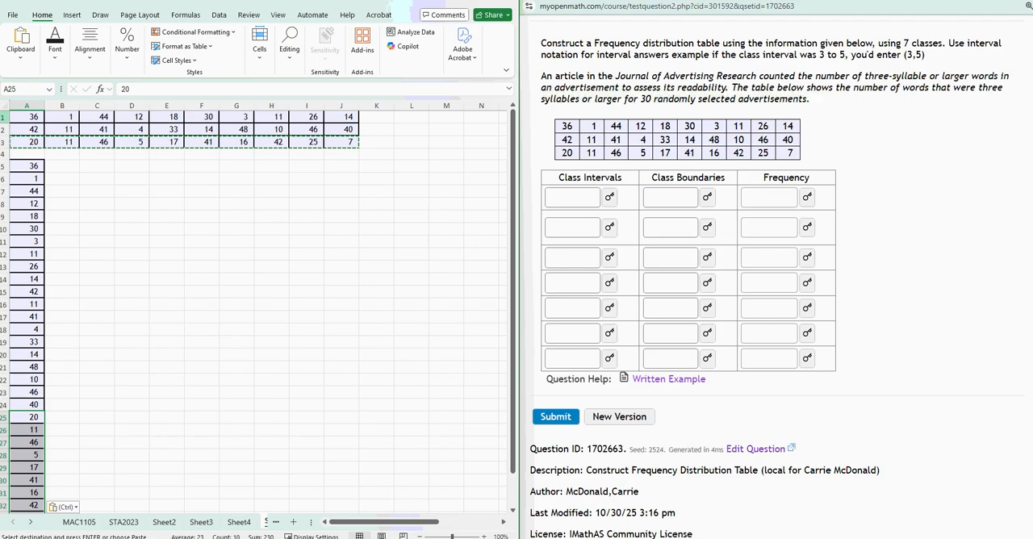
# Delete rows 1 to 4 so the data column starts in A1.
pyautogui.moveTo(4, 117); pyautogui.dragTo(5, 142)
pyautogui.rightClick(6, 142)
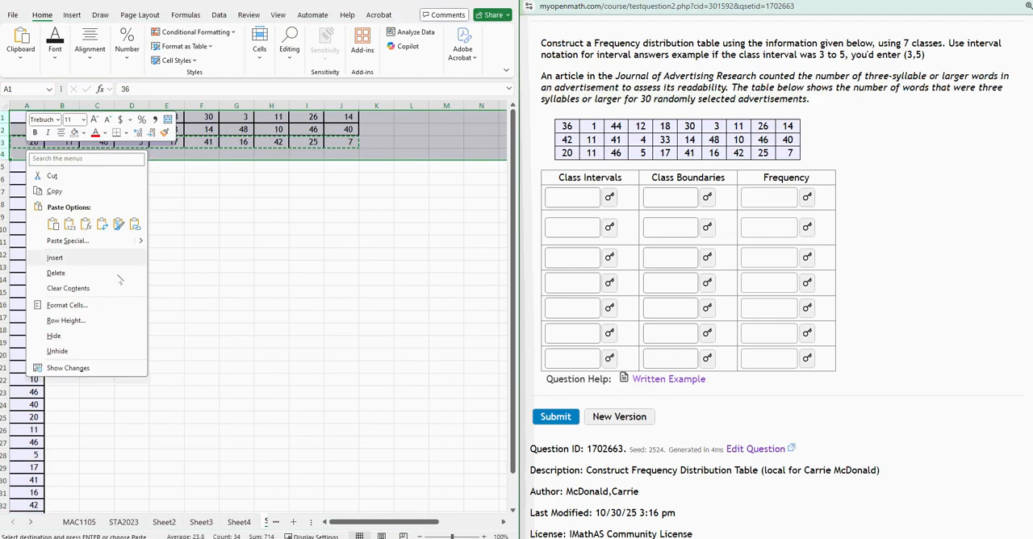
pyautogui.click(62, 277)
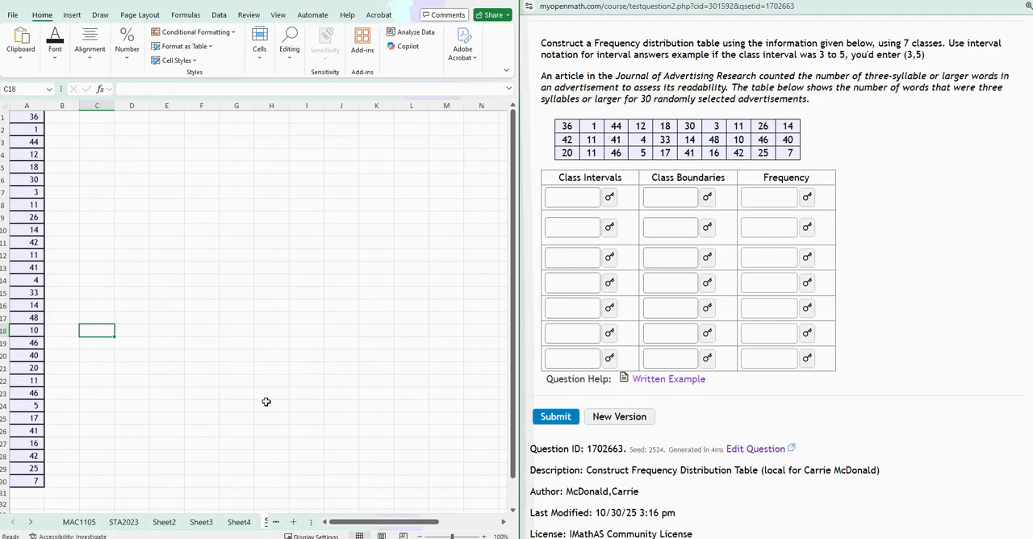
# Sort the data in column A in ascending order.
pyautogui.click(29, 108)
pyautogui.click(219, 14)
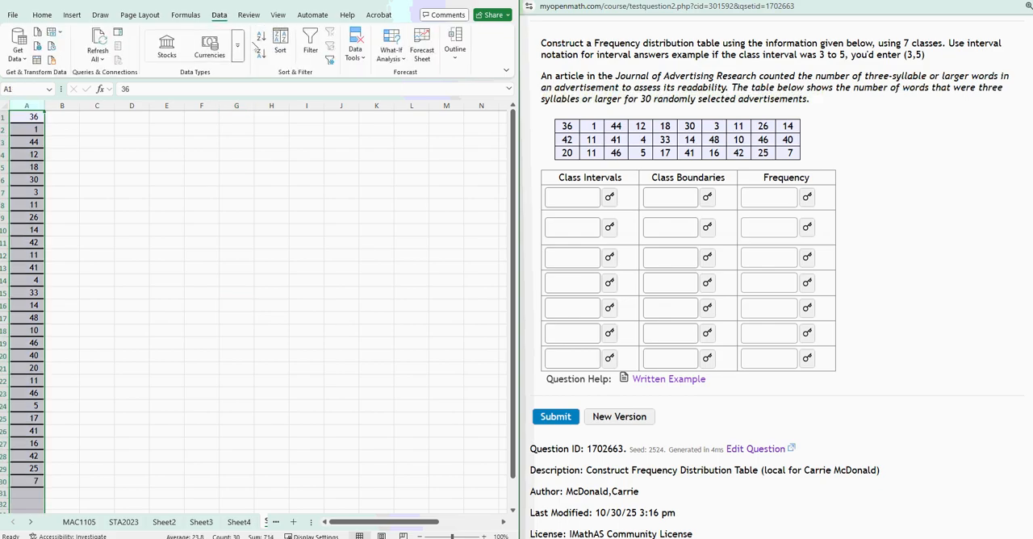
pyautogui.click(261, 36)
pyautogui.click(216, 240)
pyautogui.click(100, 126)
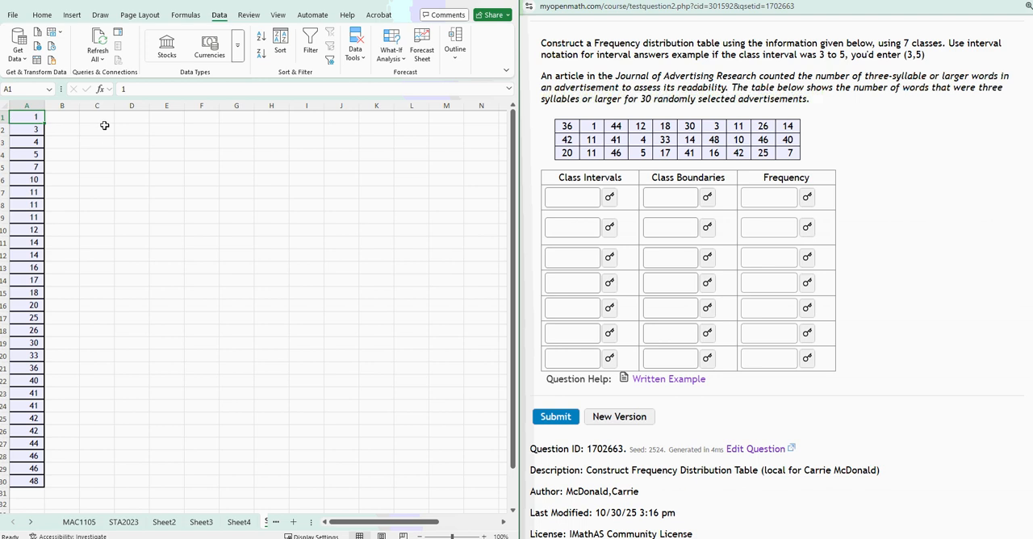
pyautogui.click(100, 119)
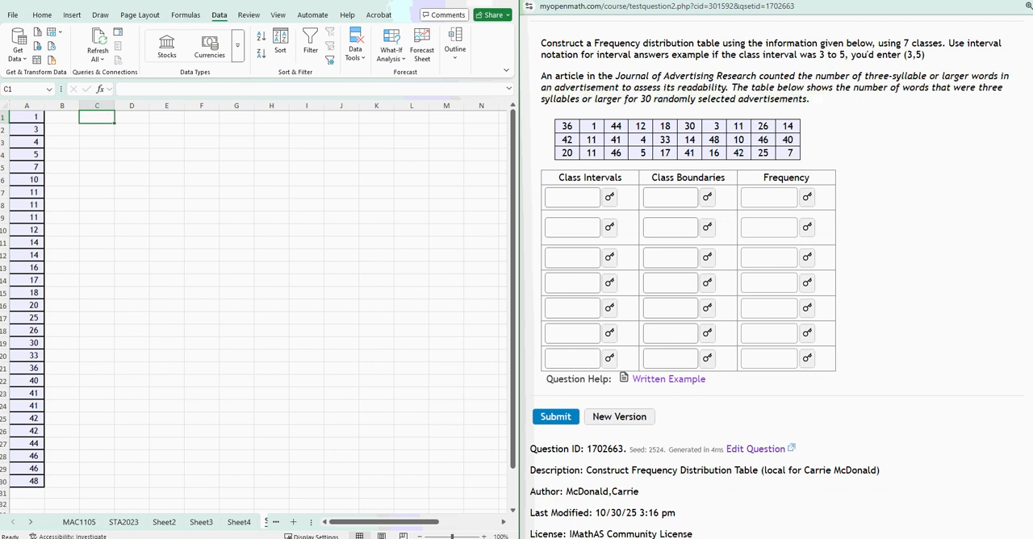
# Maximize the spreadsheet window to show the frequency table instructions in column S.
pyautogui.doubleClick(476, 7)
pyautogui.click(730, 374)
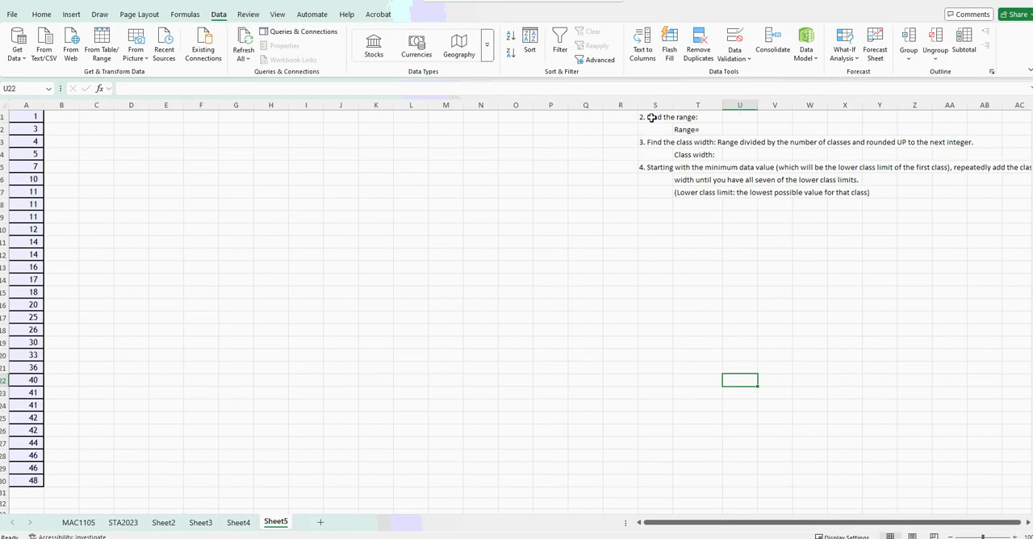
pyautogui.moveTo(647, 117); pyautogui.dragTo(670, 156)
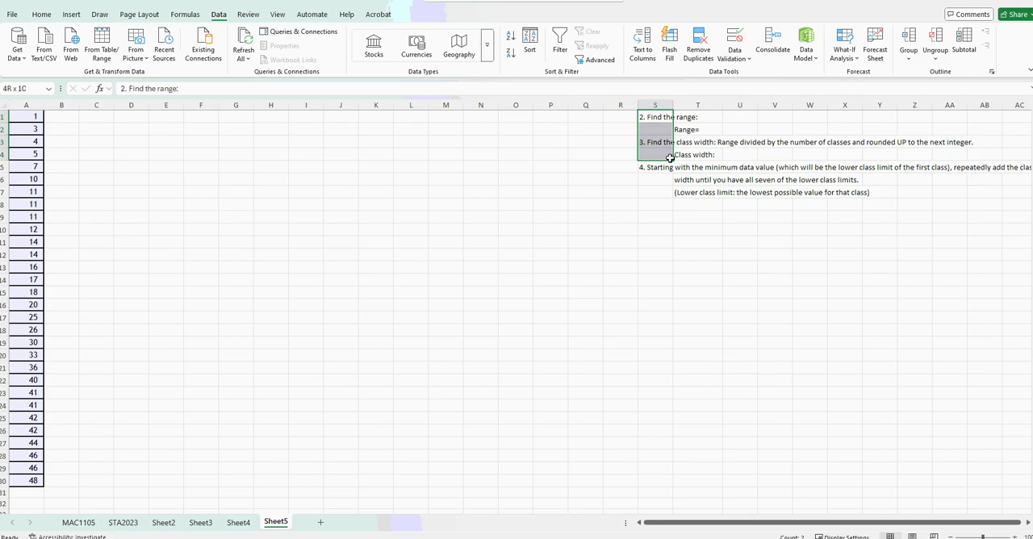
pyautogui.click(664, 117)
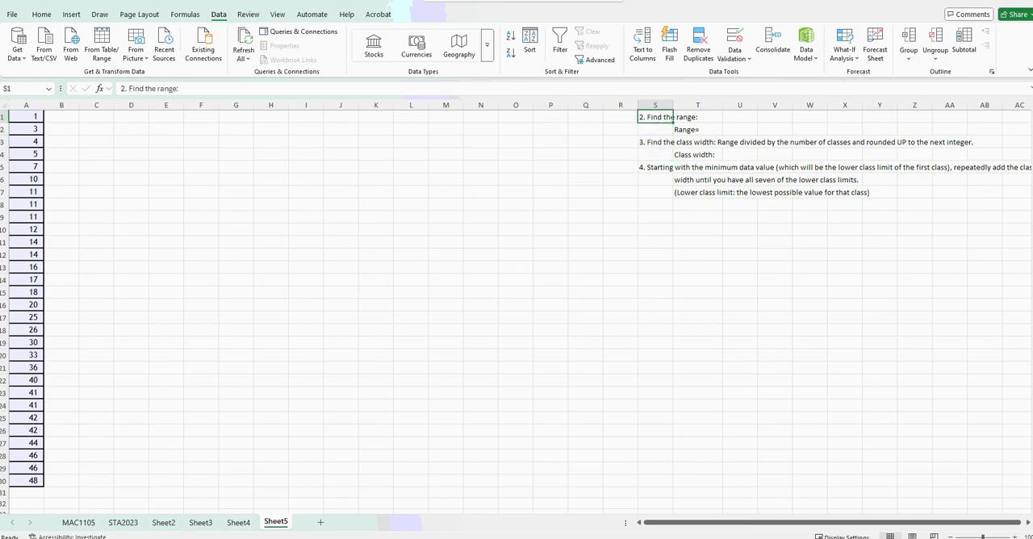
pyautogui.click(714, 213)
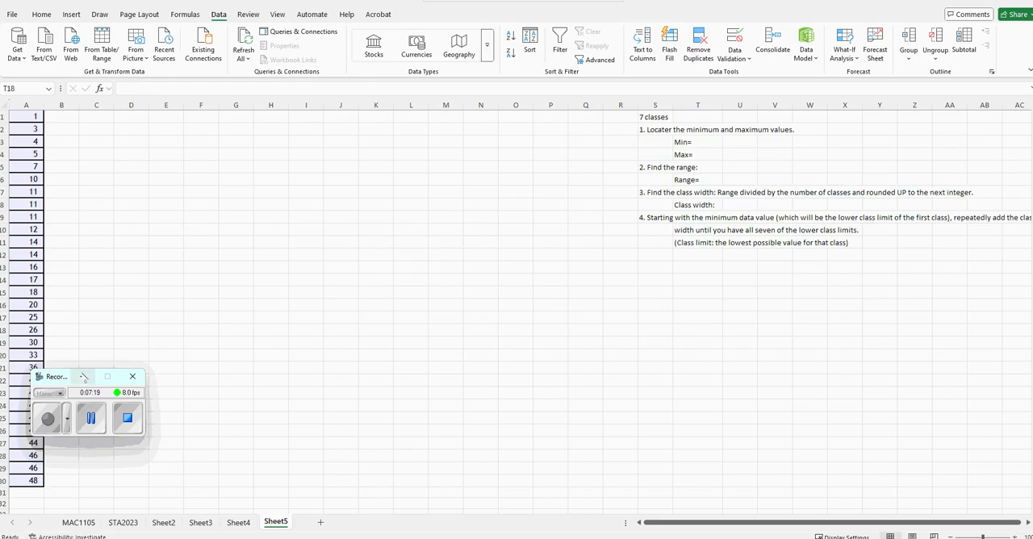
# Correct "Locater" to "Locate" in the step 1 instruction in S2.
pyautogui.click(82, 375)
pyautogui.click(654, 118)
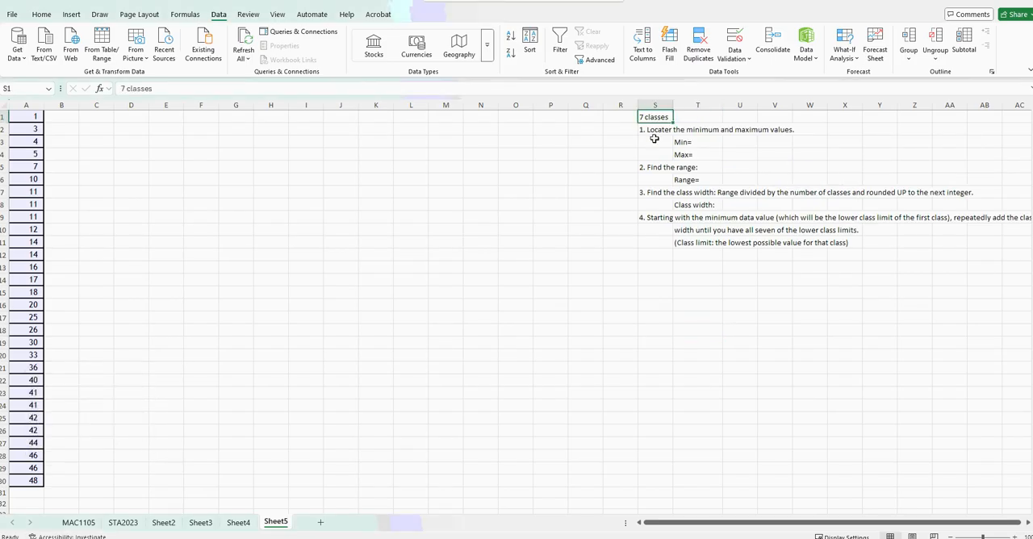
pyautogui.click(652, 131)
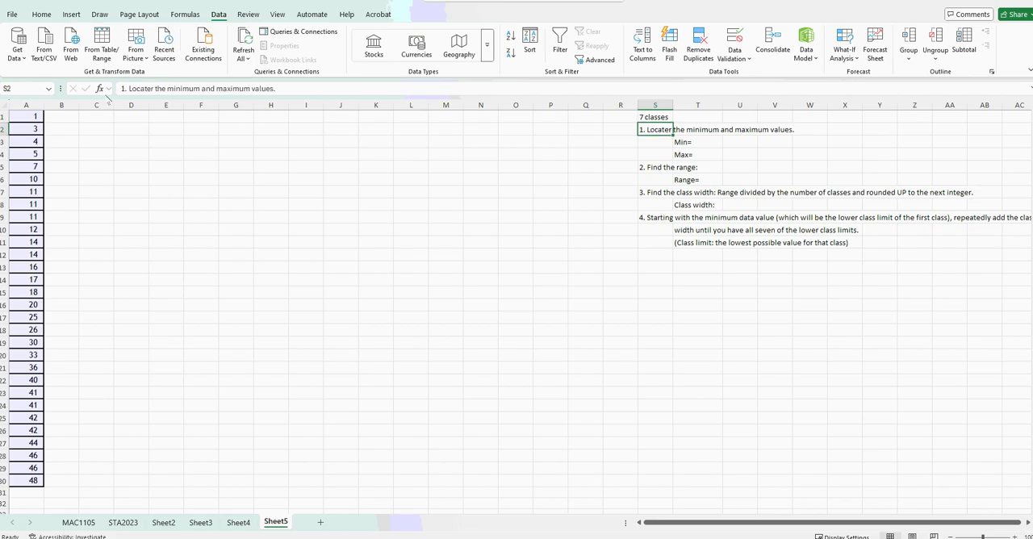
pyautogui.click(144, 86)
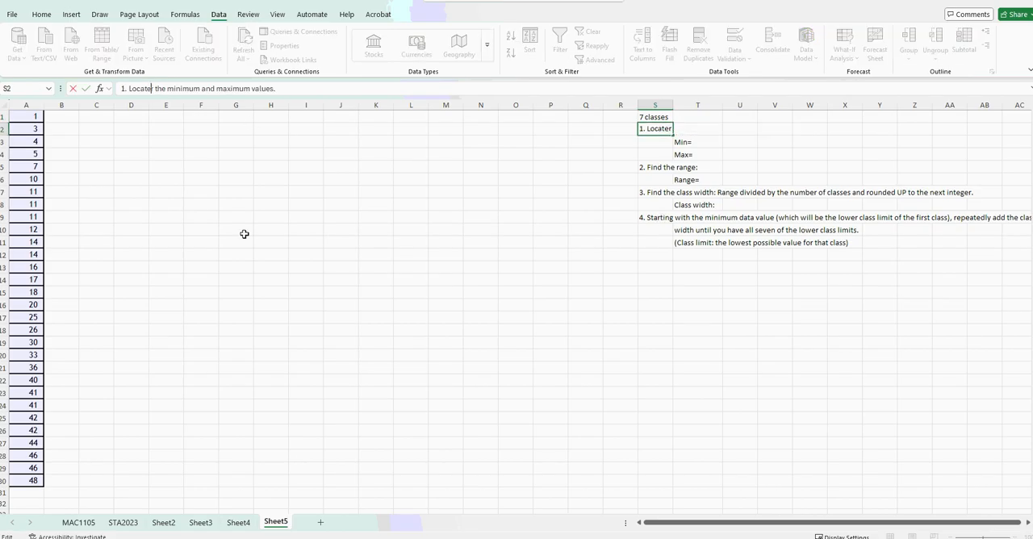
pyautogui.press('Delete')
pyautogui.click(420, 267)
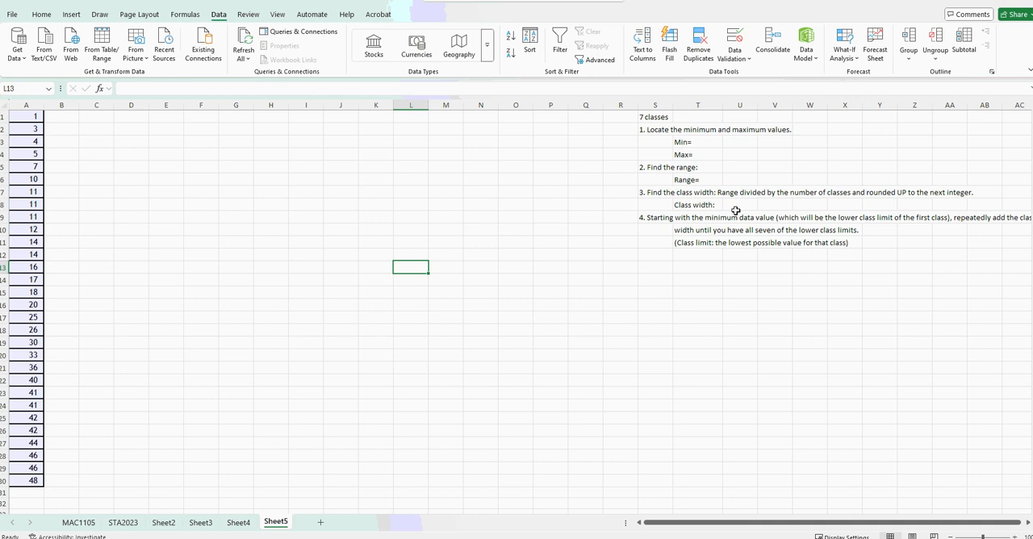
# Enter 1 as the Min value in U3.
pyautogui.click(743, 145)
pyautogui.write('1')
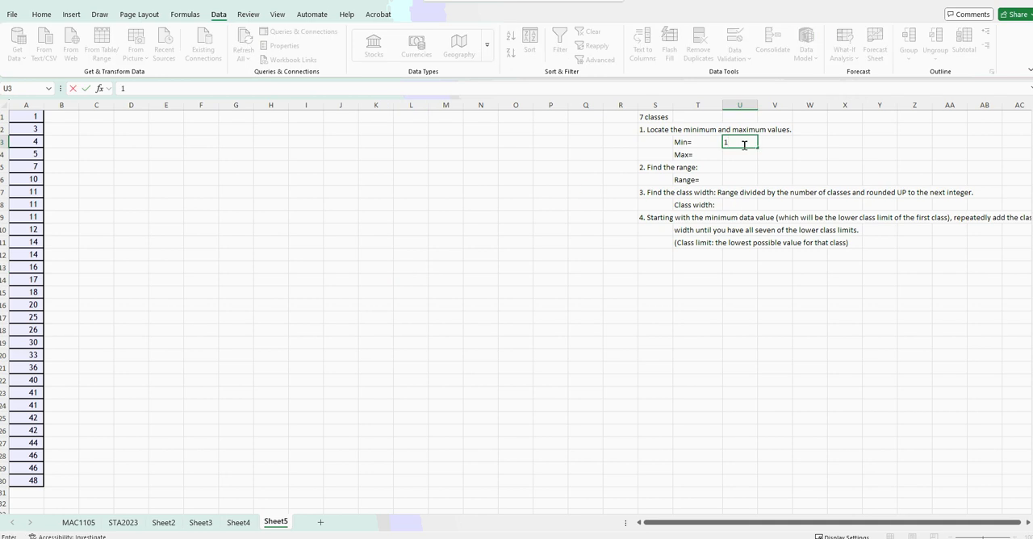
pyautogui.press('Return')
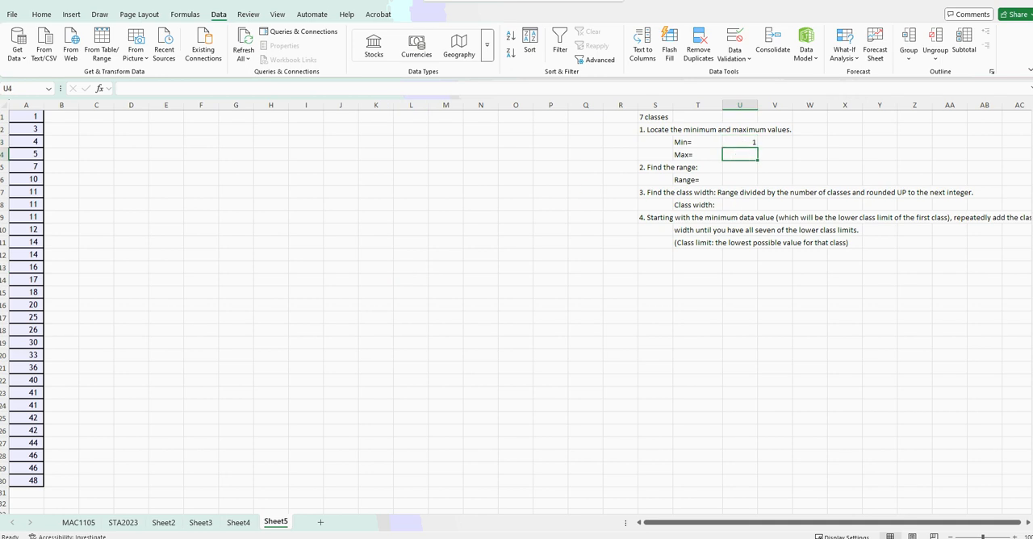
# Re-enter 48 as the last data value in A30.
pyautogui.click(34, 480)
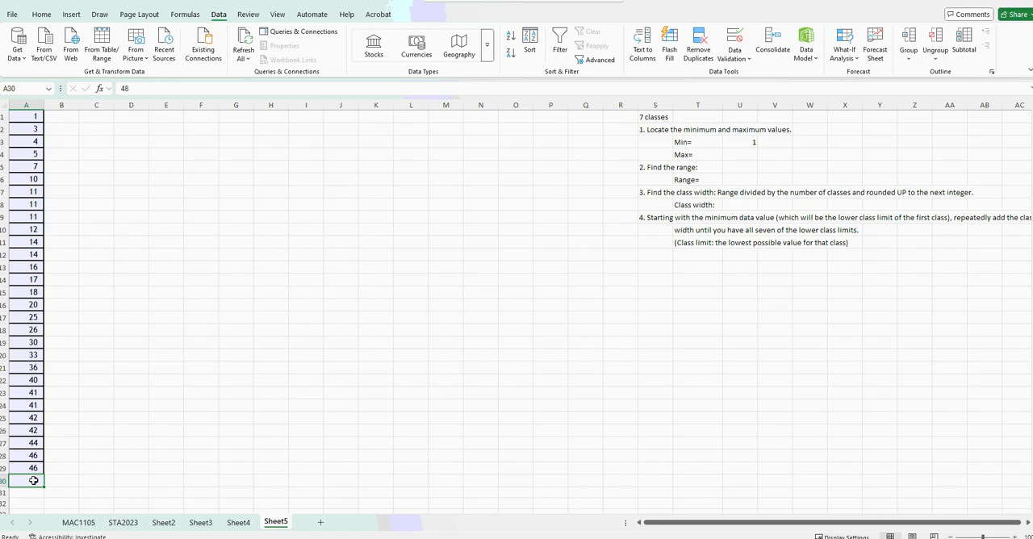
pyautogui.write('48')
pyautogui.press('Return')
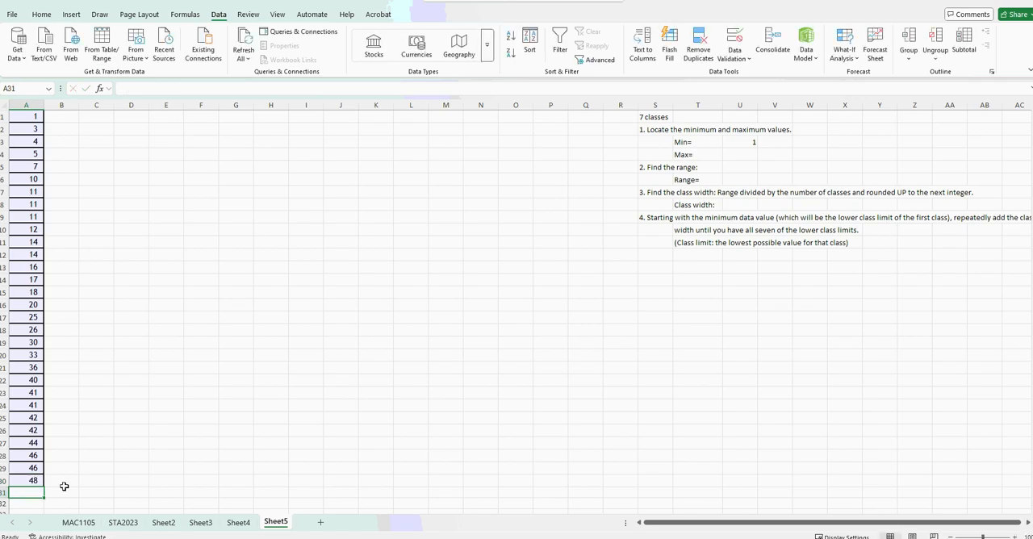
# Calculate the minimum of column A in U3 with the MIN function.
pyautogui.click(743, 145)
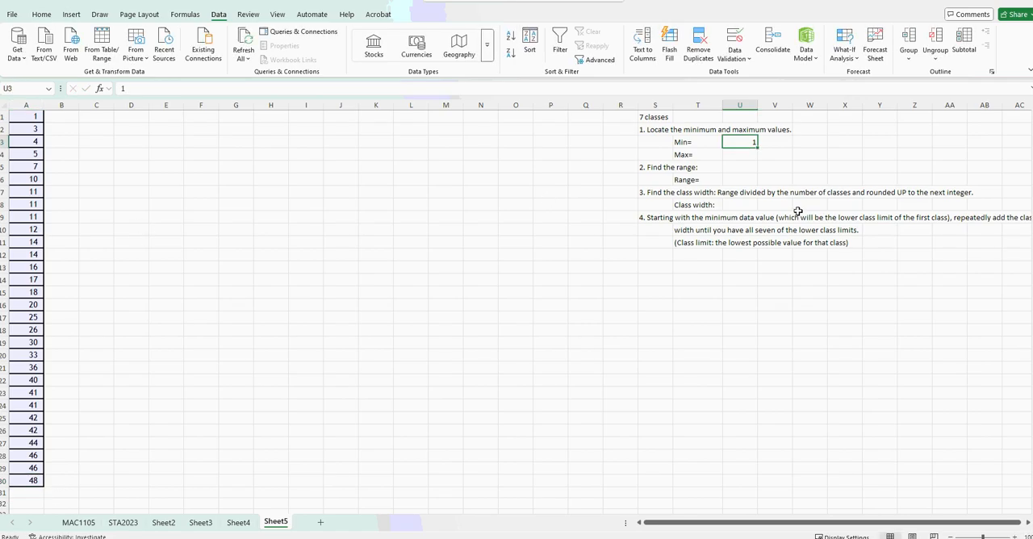
pyautogui.write('=min(')
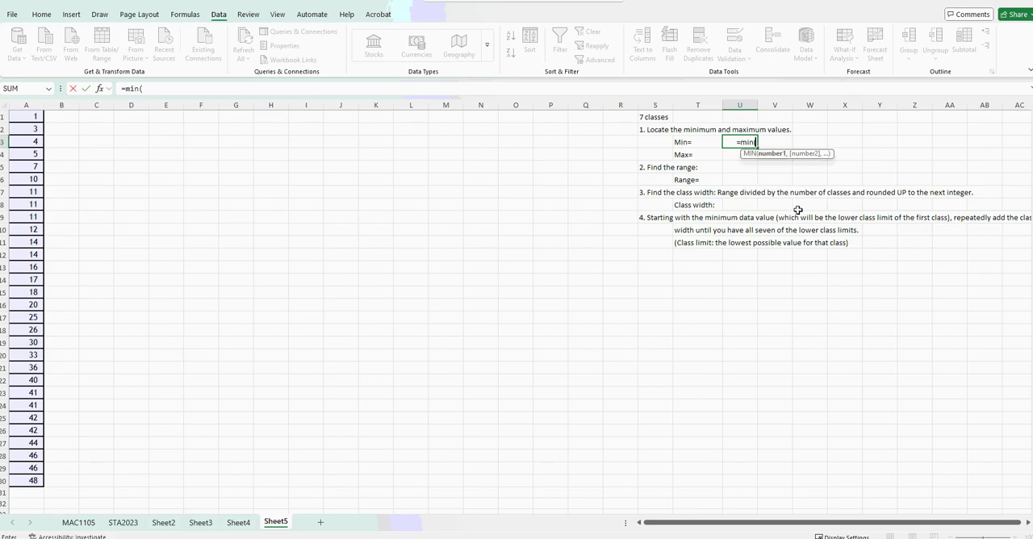
pyautogui.click(17, 105)
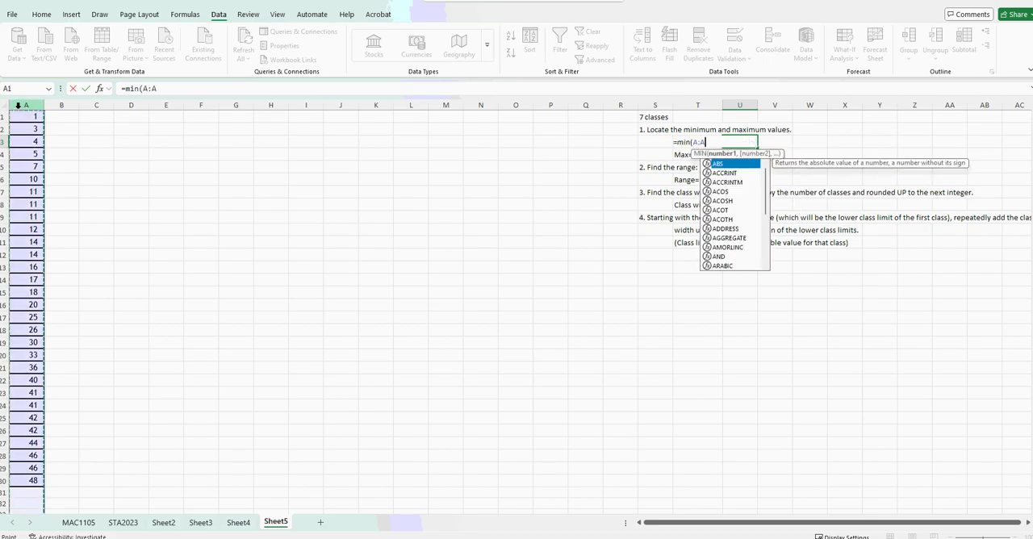
pyautogui.press('Return')
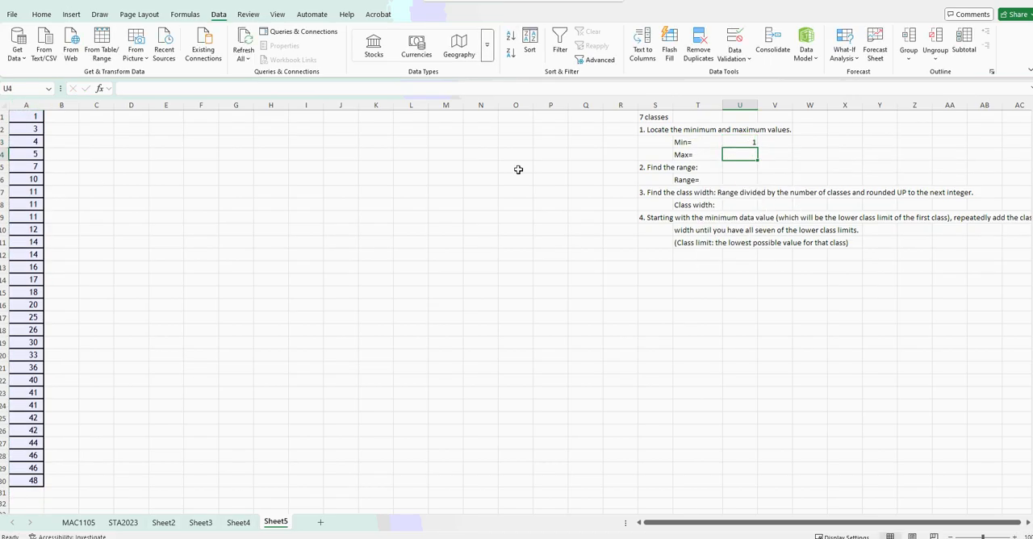
# Calculate the maximum of A1:A30 in U4 with the MAX function.
pyautogui.write('=max(')
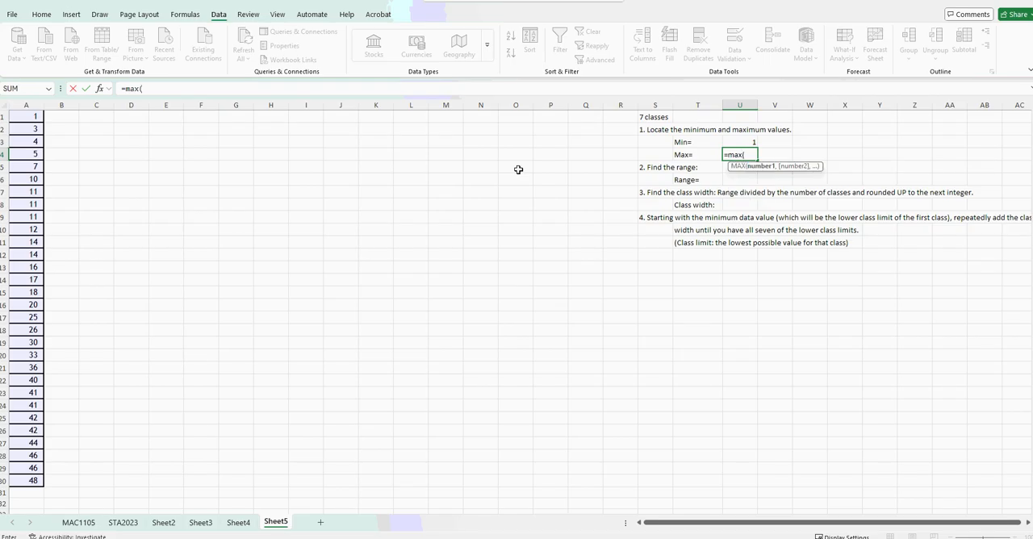
pyautogui.moveTo(24, 117); pyautogui.dragTo(40, 482)
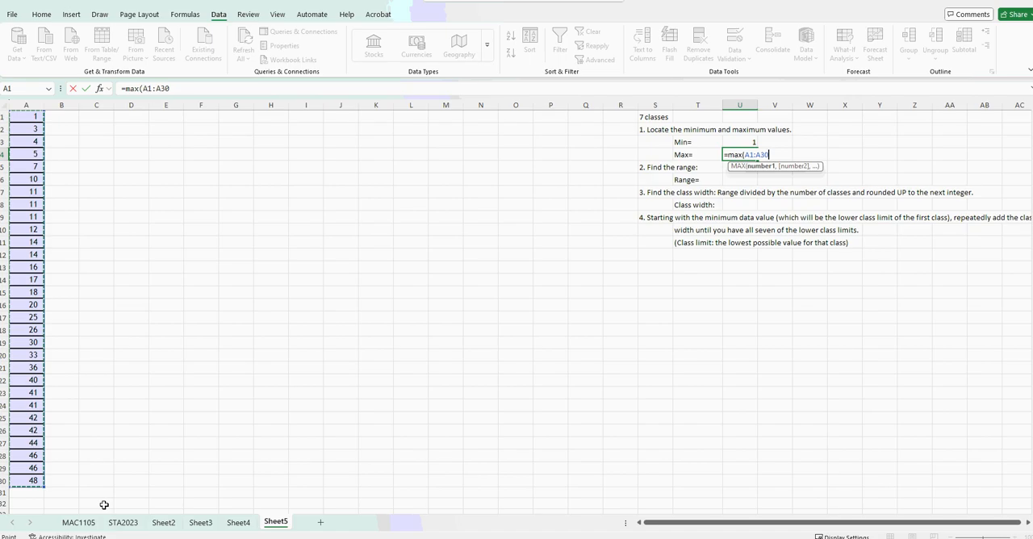
pyautogui.press('Return')
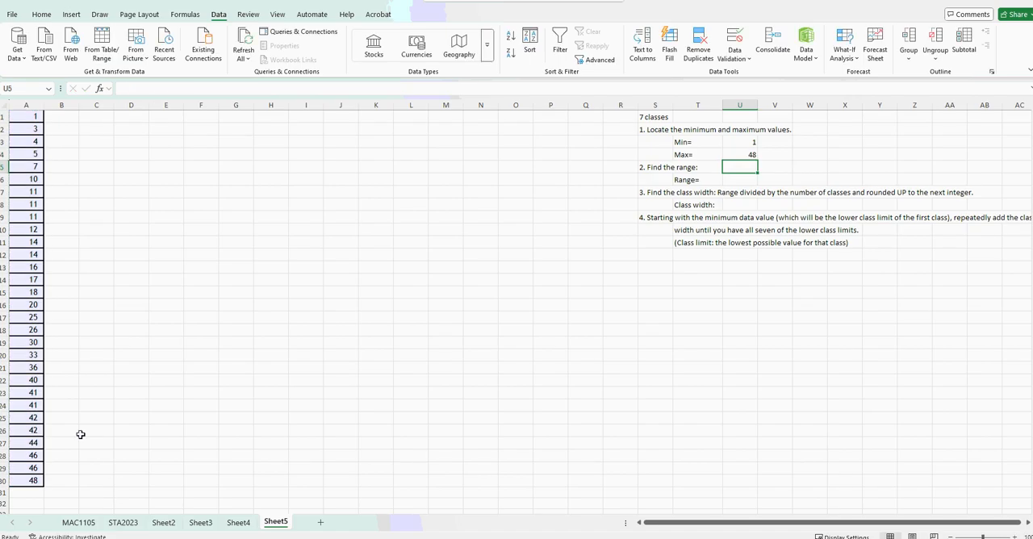
pyautogui.moveTo(737, 145); pyautogui.dragTo(741, 156)
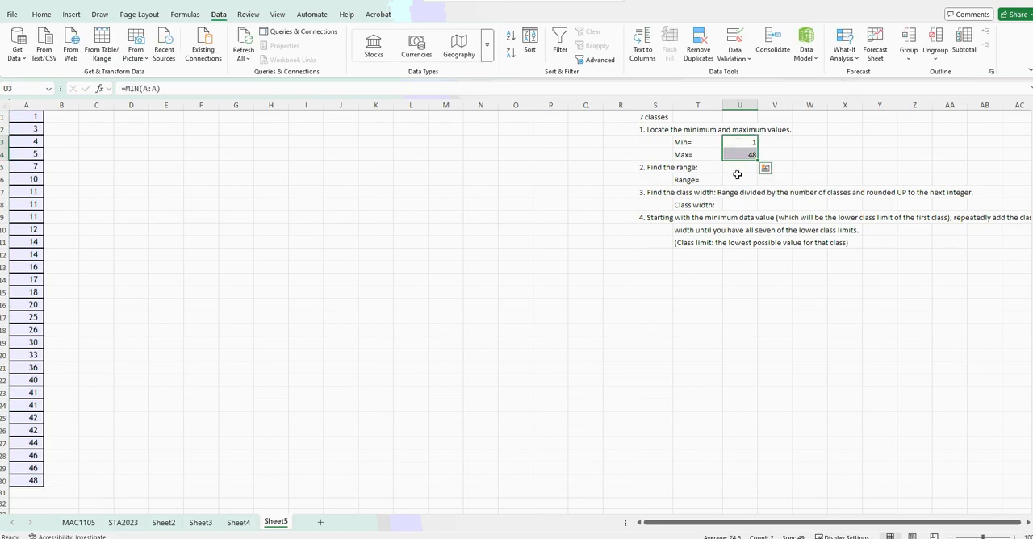
pyautogui.click(738, 141)
pyautogui.click(96, 191)
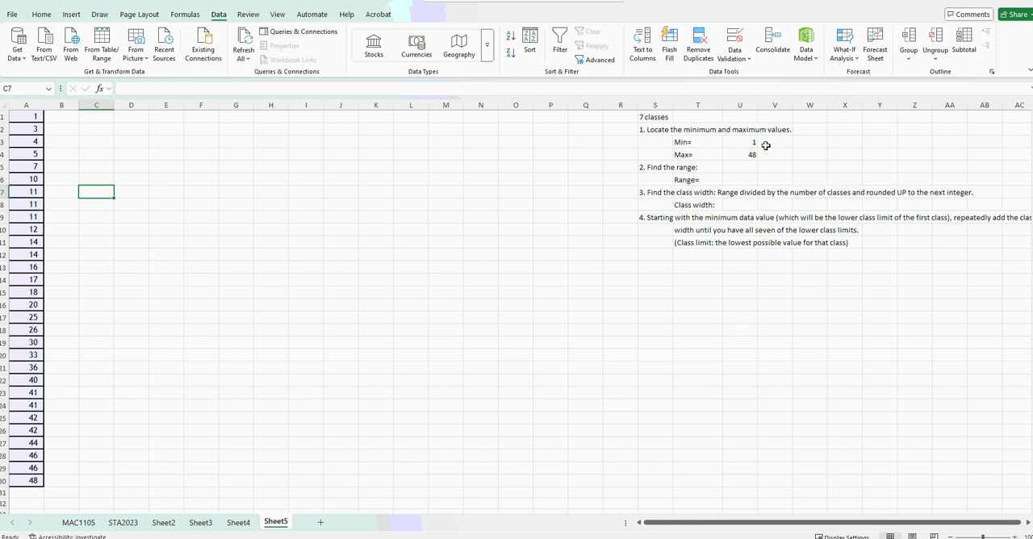
pyautogui.moveTo(750, 144); pyautogui.dragTo(750, 155)
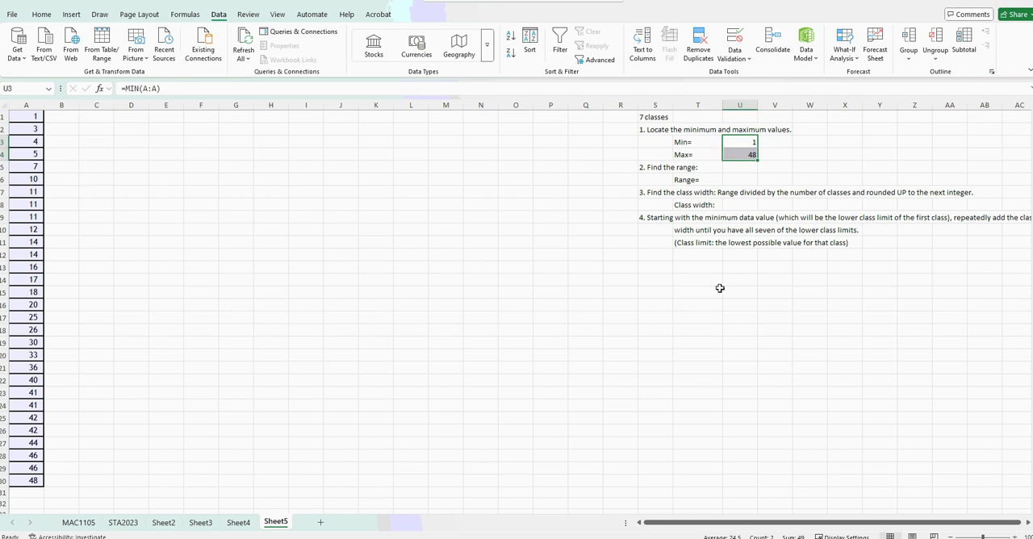
# Calculate the range in U6 by subtracting the minimum in U3 from the maximum in U4.
pyautogui.click(749, 176)
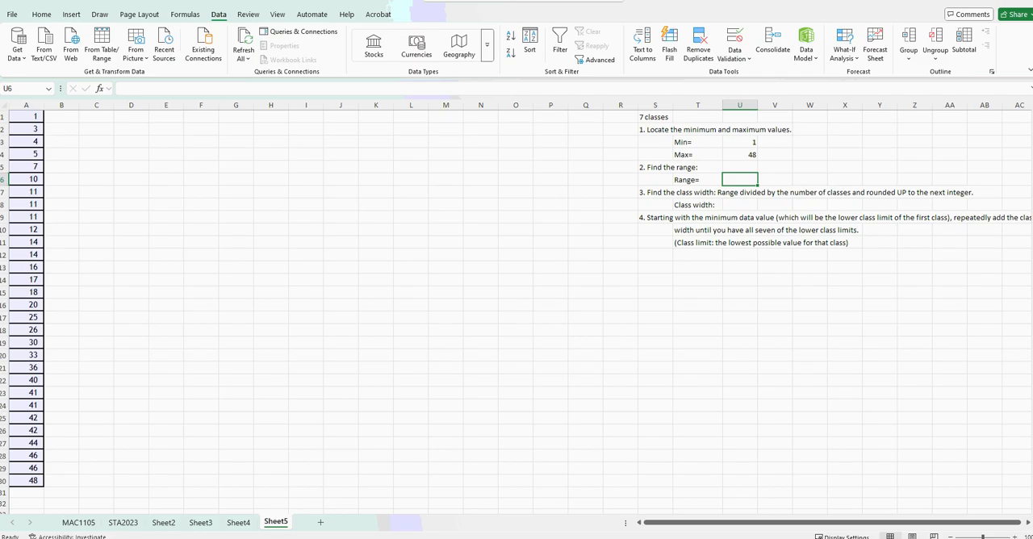
pyautogui.write('=')
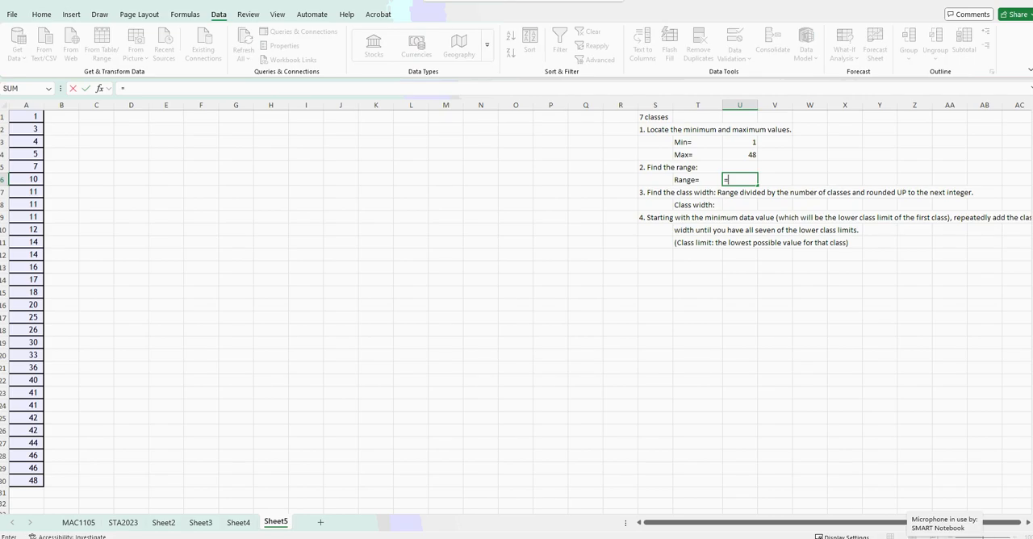
pyautogui.click(728, 154)
pyautogui.write('-')
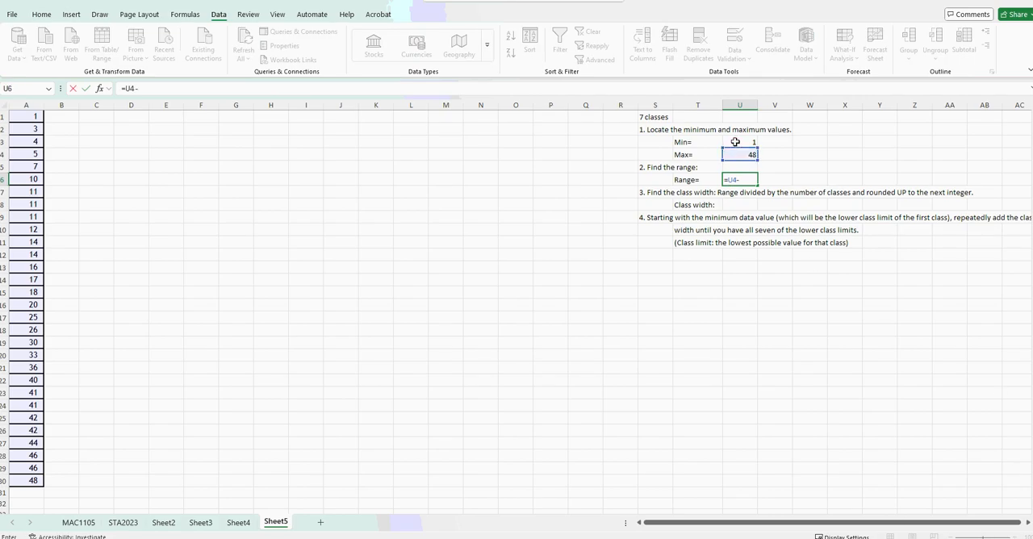
pyautogui.click(735, 142)
pyautogui.press('Return')
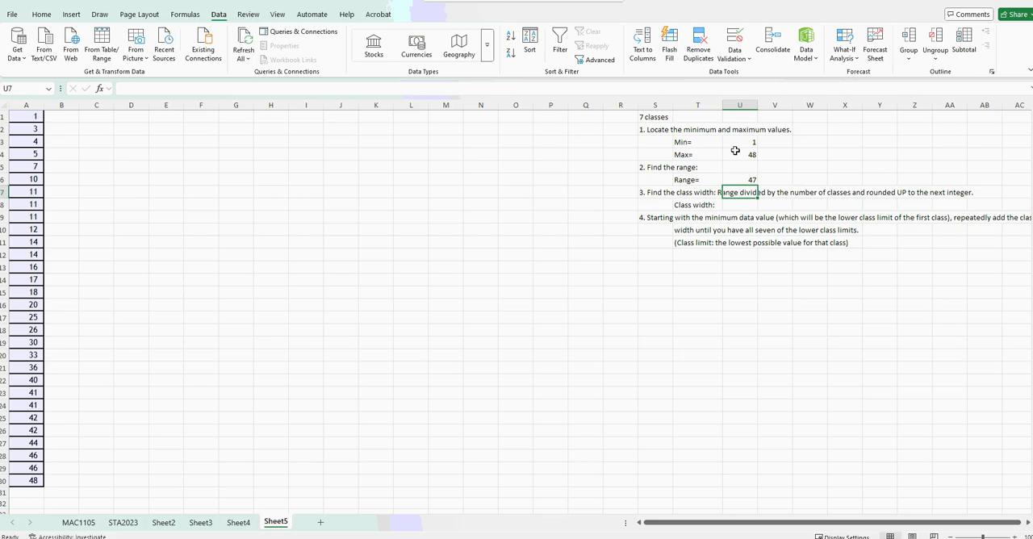
# Calculate the unrounded class width in U8 by dividing the range in U6 by 7.
pyautogui.click(746, 204)
pyautogui.write('=')
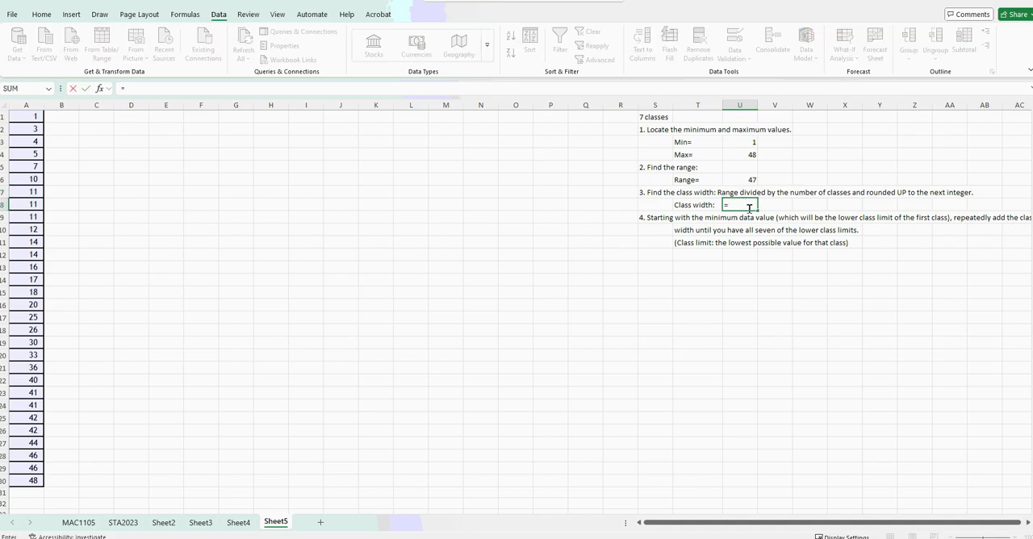
pyautogui.click(746, 180)
pyautogui.write('/')
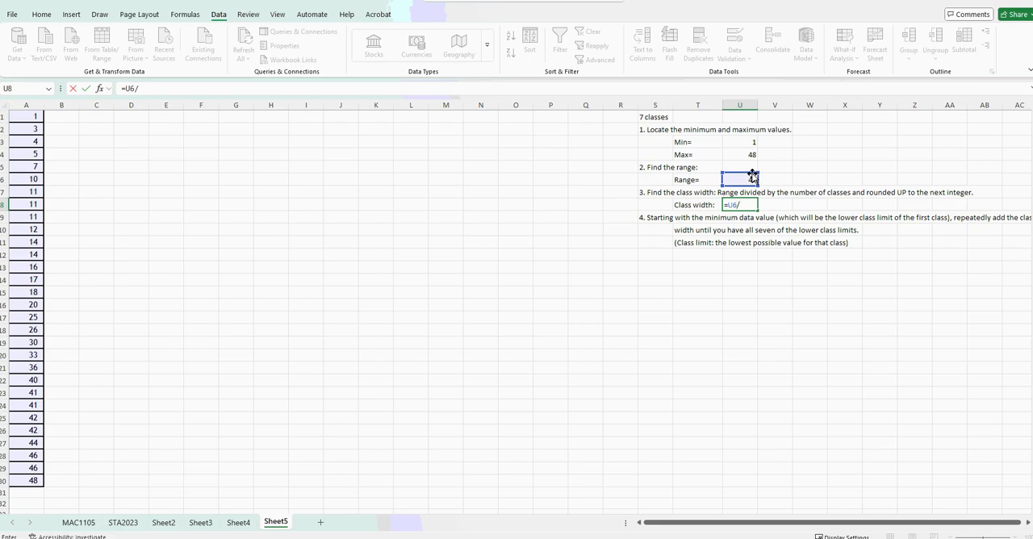
pyautogui.write('7')
pyautogui.press('Return')
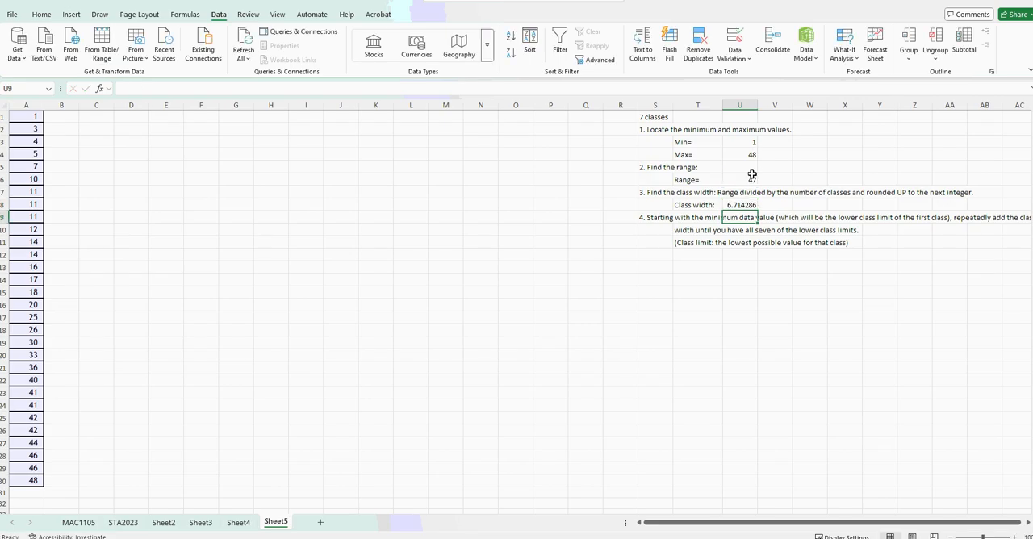
# Enter 7 in V8 as the class width rounded up to the next integer.
pyautogui.click(731, 206)
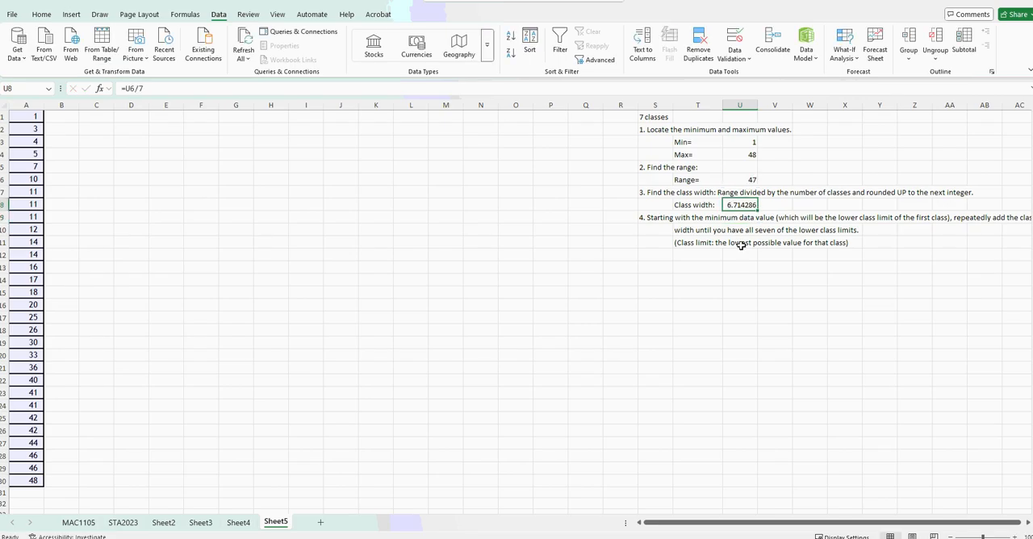
pyautogui.scroll(3, 722, 314)
pyautogui.moveTo(972, 305); pyautogui.dragTo(939, 323)
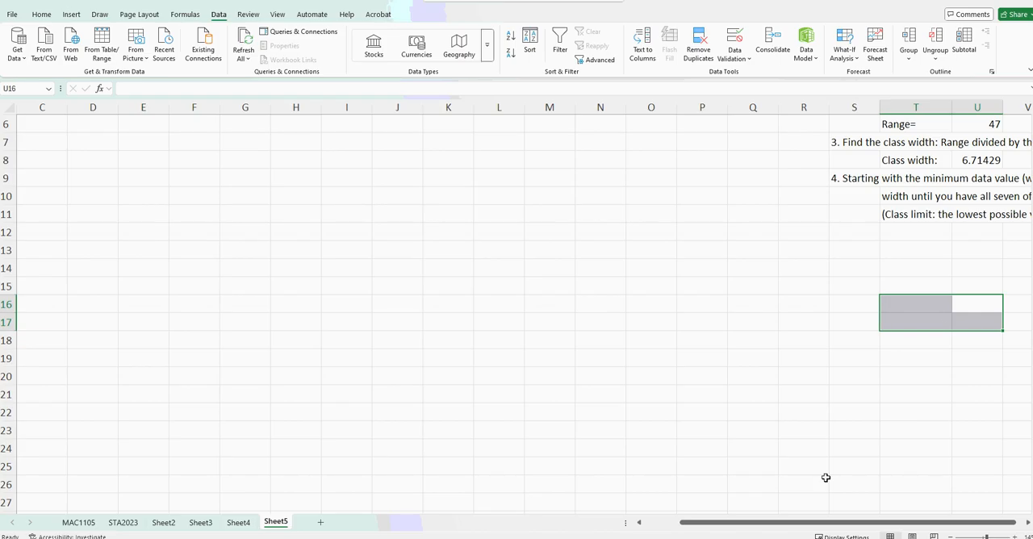
pyautogui.moveTo(816, 523); pyautogui.dragTo(933, 526)
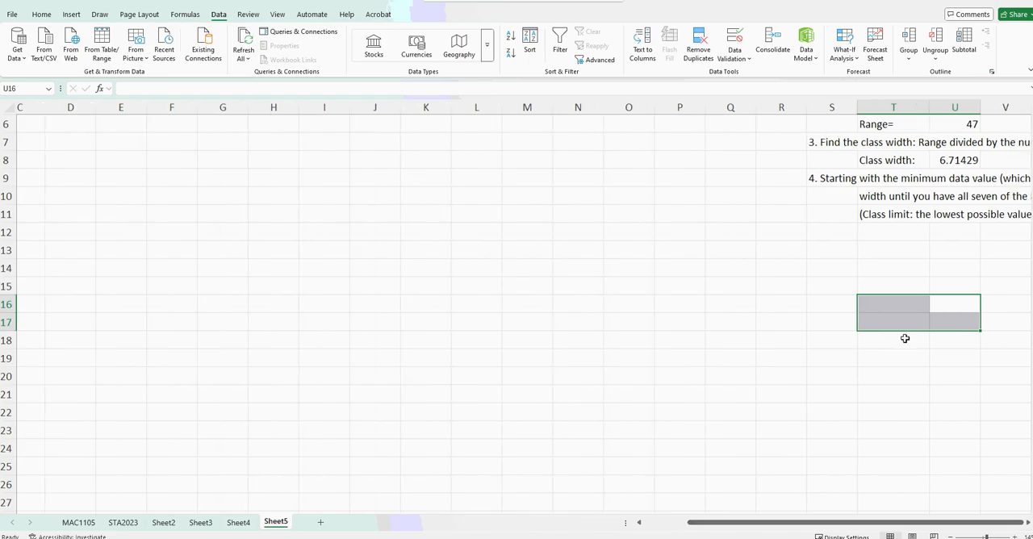
pyautogui.scroll(-2, 799, 395)
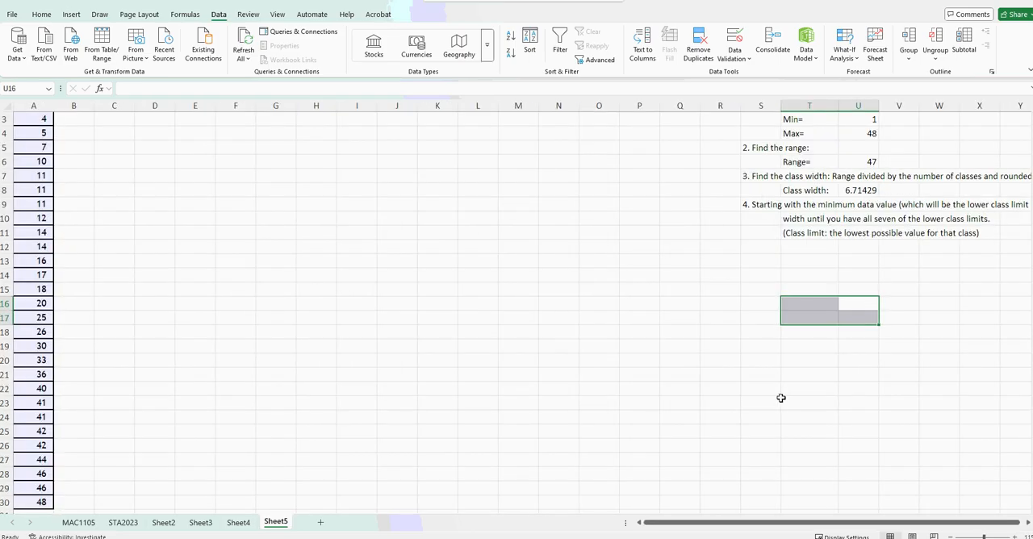
pyautogui.click(850, 190)
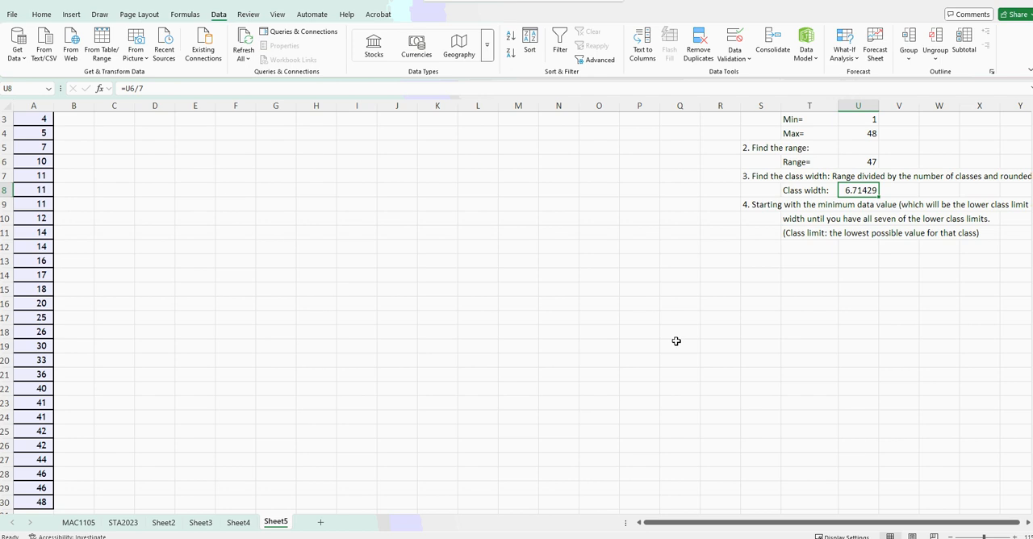
pyautogui.scroll(1, 703, 447)
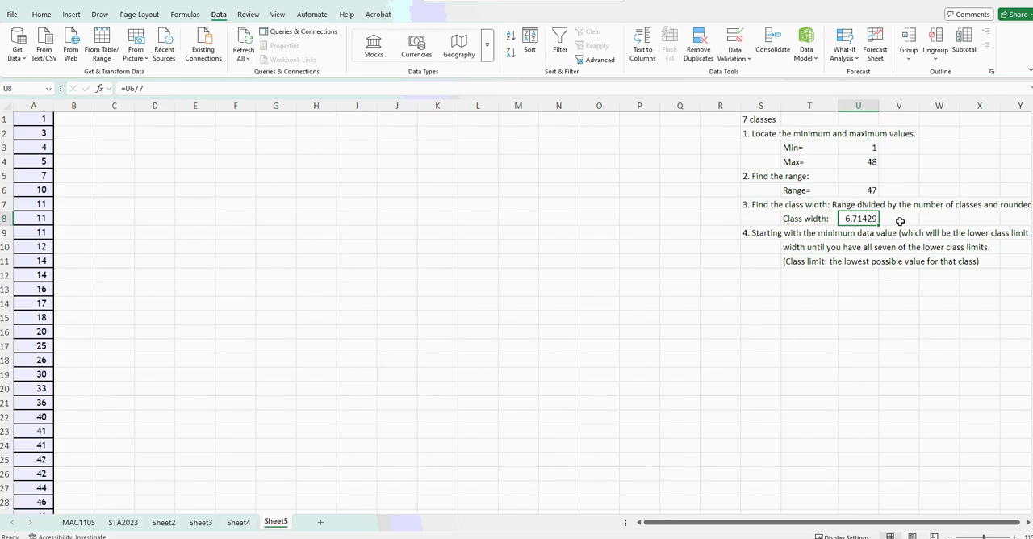
pyautogui.click(896, 221)
pyautogui.write('7')
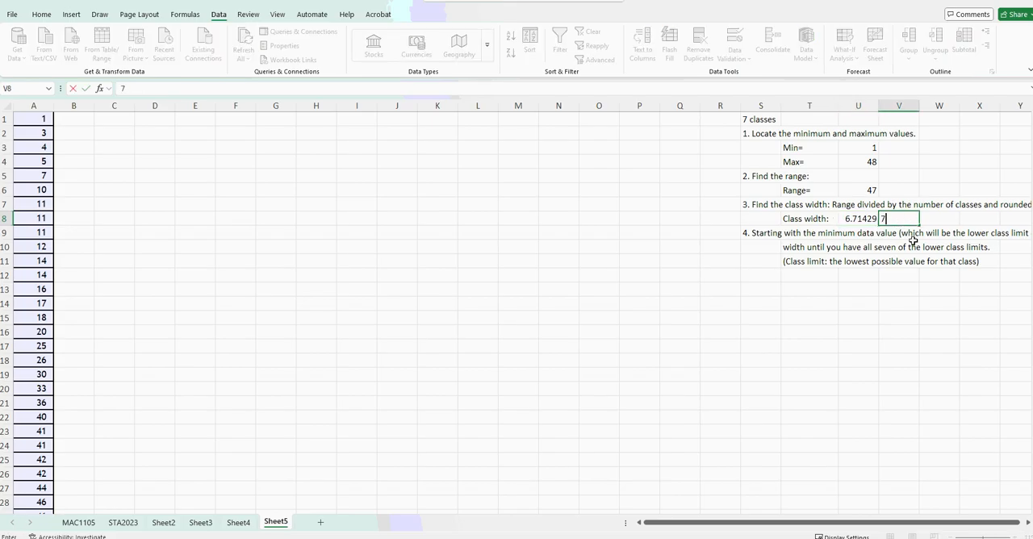
pyautogui.press('Return')
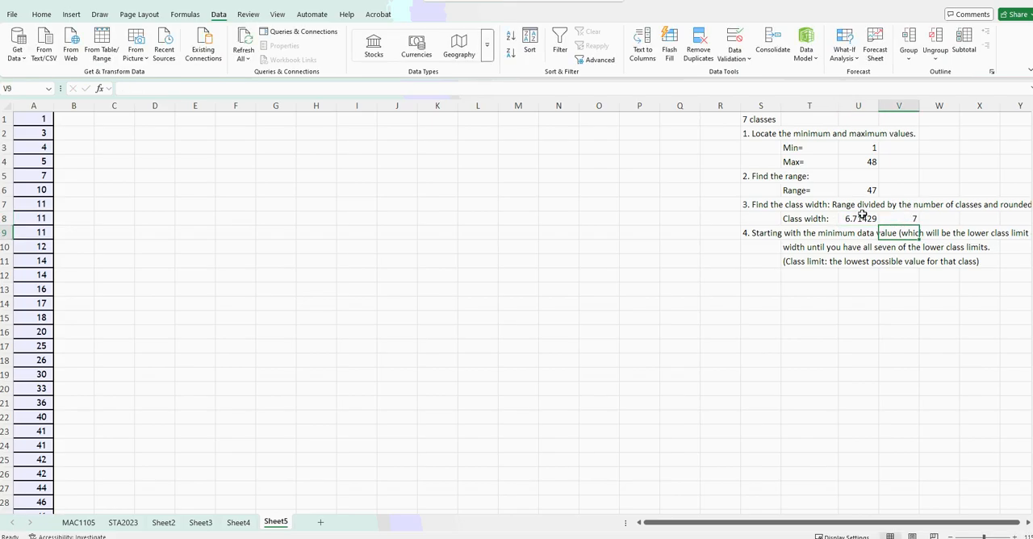
# Try a range of 49 in U6 and check the class width in U8.
pyautogui.click(864, 192)
pyautogui.write('49')
pyautogui.press('Return')
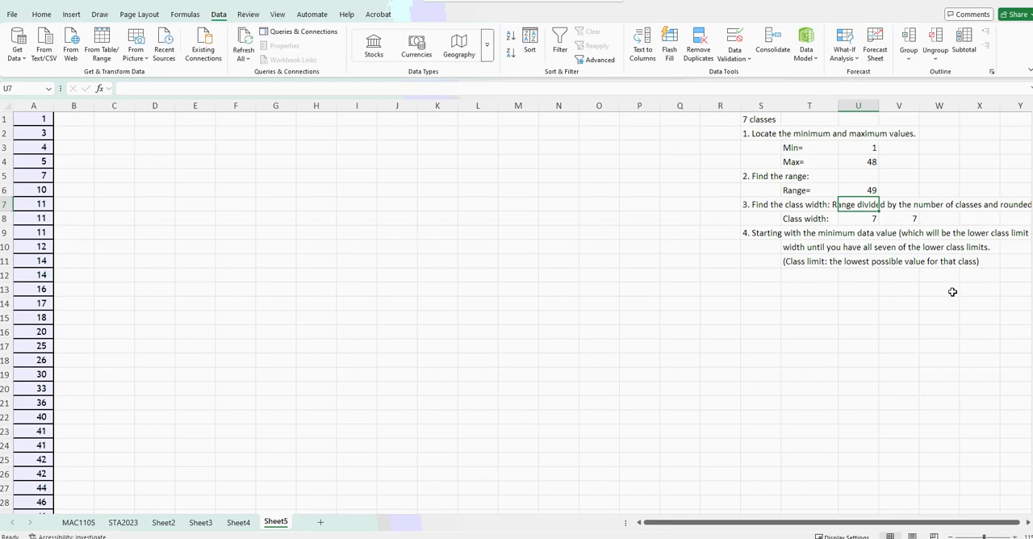
pyautogui.press('Down')
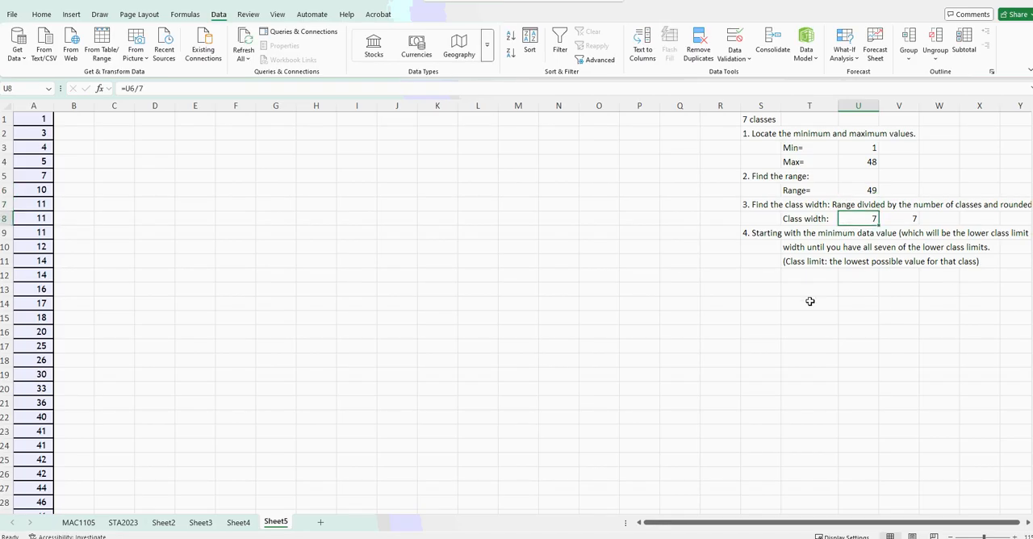
# Try 8 as the rounded-up class width in V8.
pyautogui.click(907, 218)
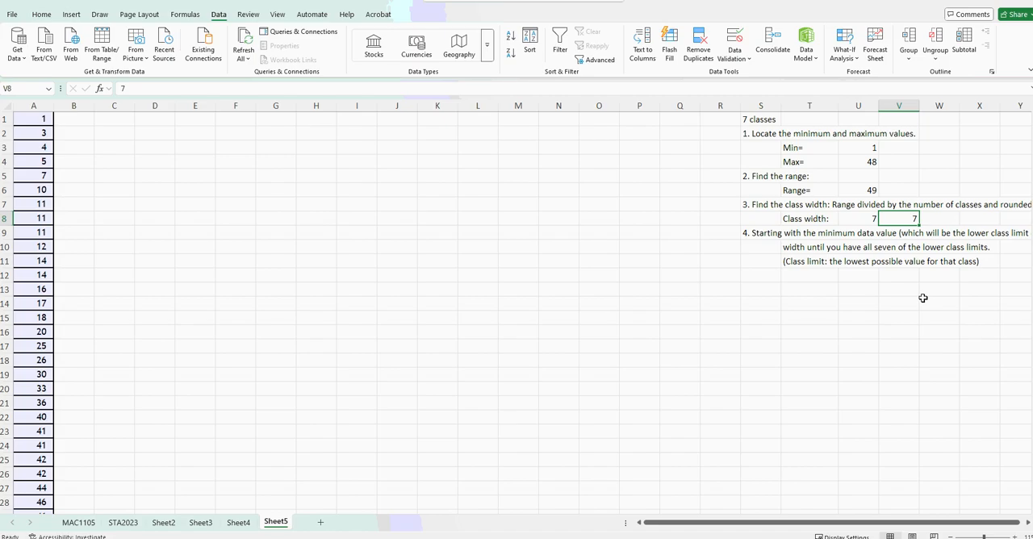
pyautogui.write('8')
pyautogui.press('Return')
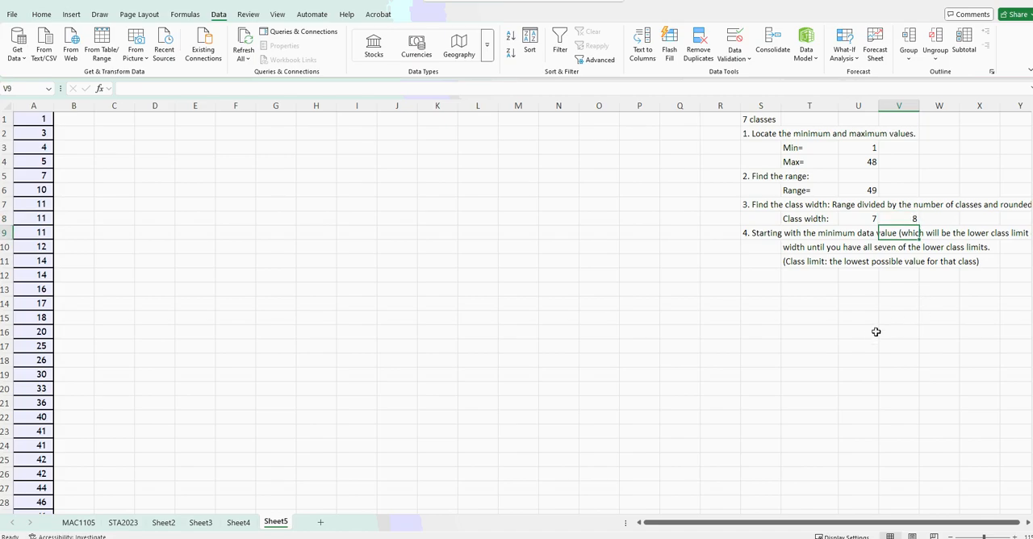
# Undo the trial entries for the rounded class width in V8 and the range in U6.
pyautogui.hotkey('ctrl', 'z')
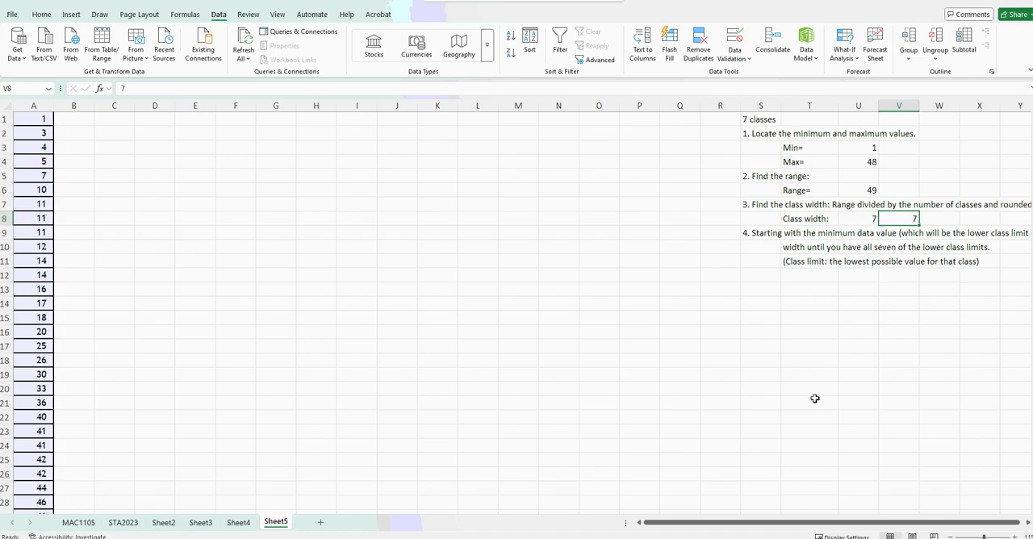
pyautogui.hotkey('ctrl', 'z')
pyautogui.click(858, 331)
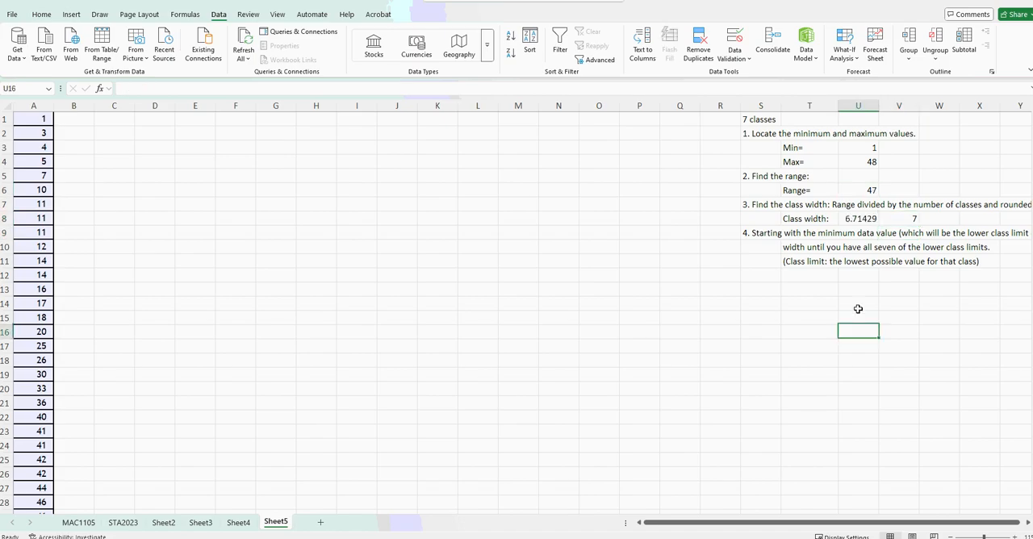
pyautogui.click(908, 218)
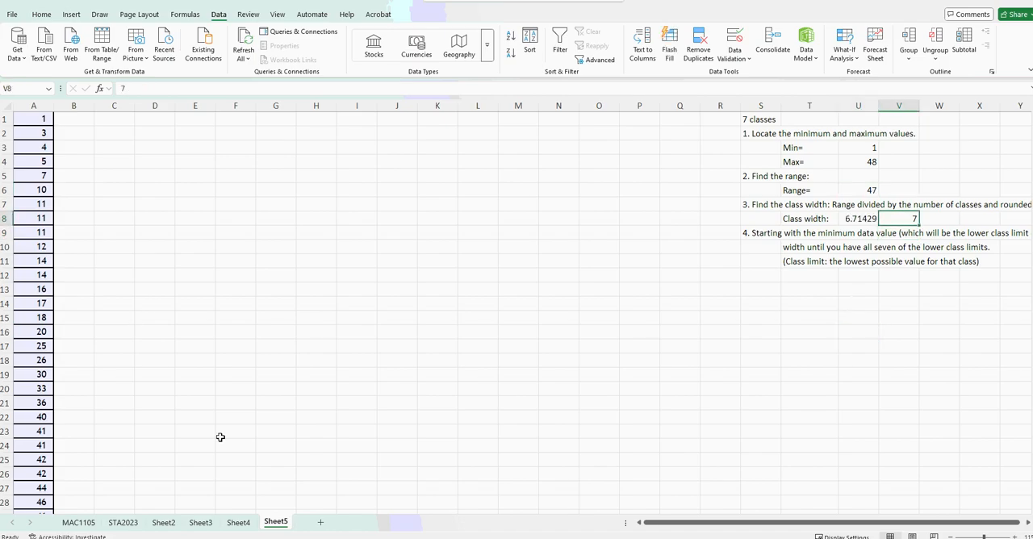
pyautogui.scroll(-1, 220, 425)
pyautogui.scroll(1, 220, 424)
pyautogui.click(856, 221)
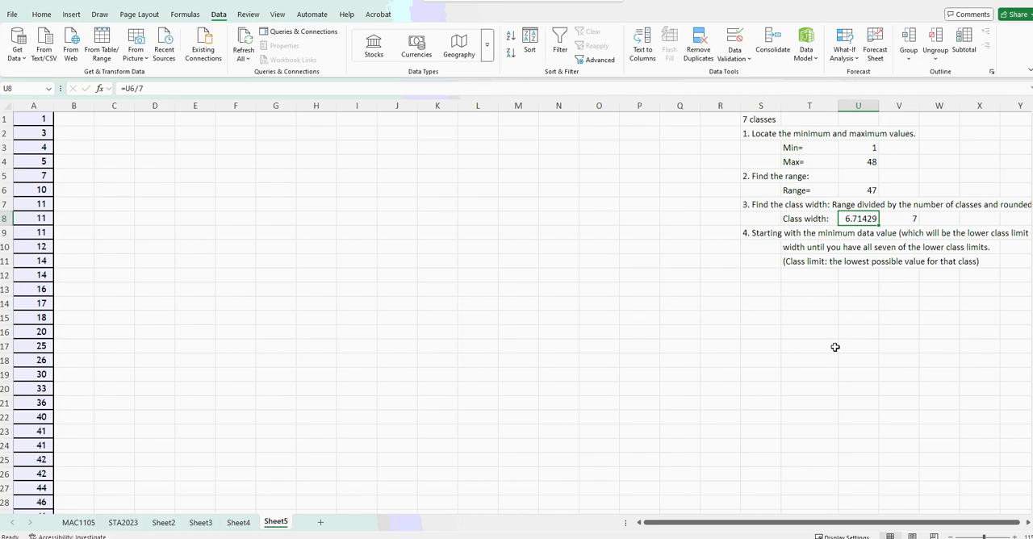
# Replace the range formula in U6 with 49 once more and check U8.
pyautogui.click(861, 189)
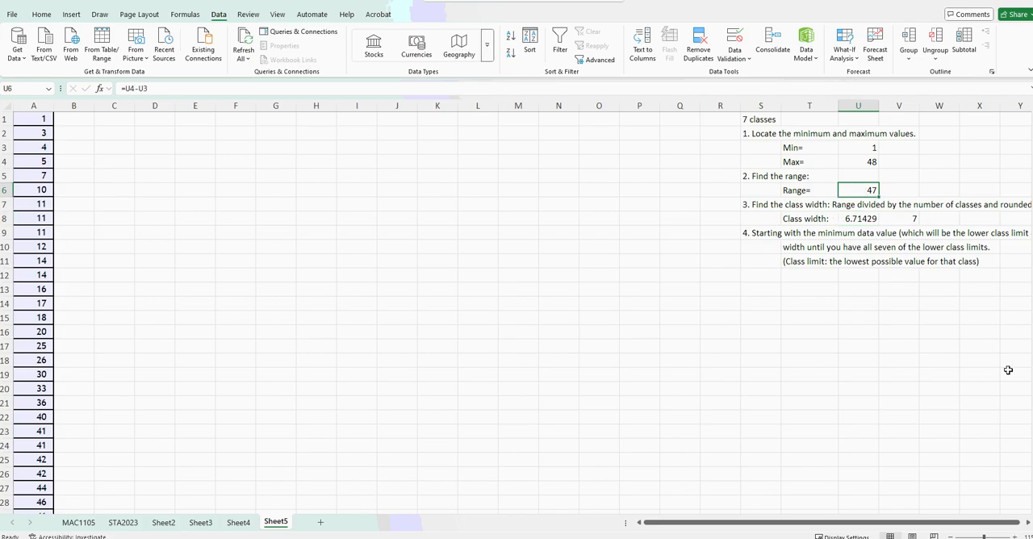
pyautogui.write('49')
pyautogui.press('Return')
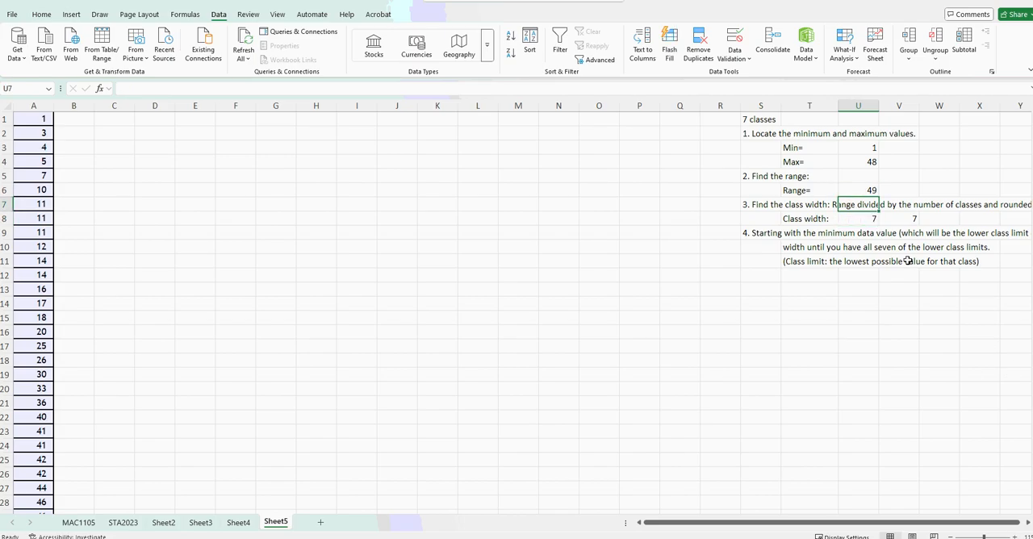
pyautogui.press('Down')
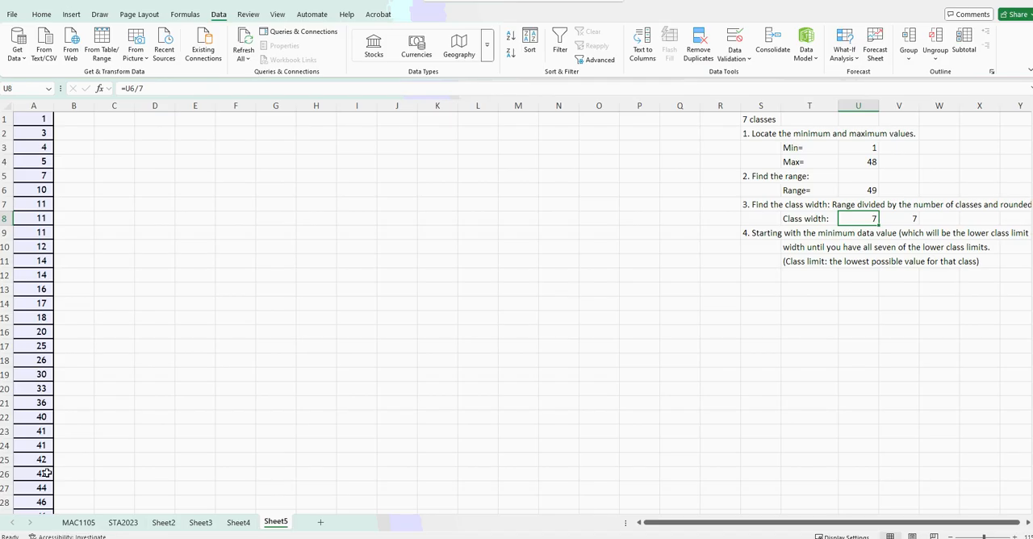
# Select the last three data values in A28:A30 for inspection, and undo the trial range entry in U6.
pyautogui.scroll(-3, 46, 473)
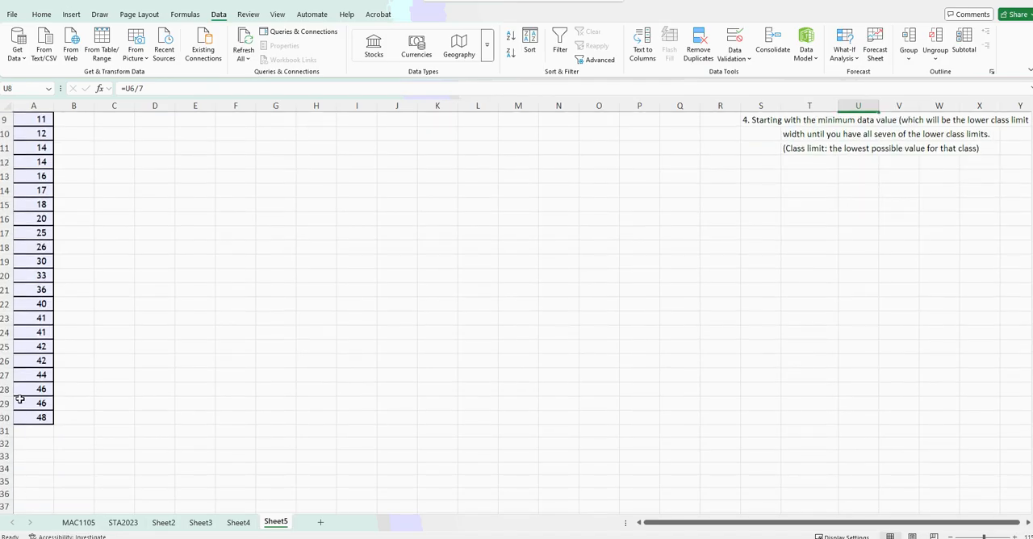
pyautogui.moveTo(26, 387); pyautogui.dragTo(32, 417)
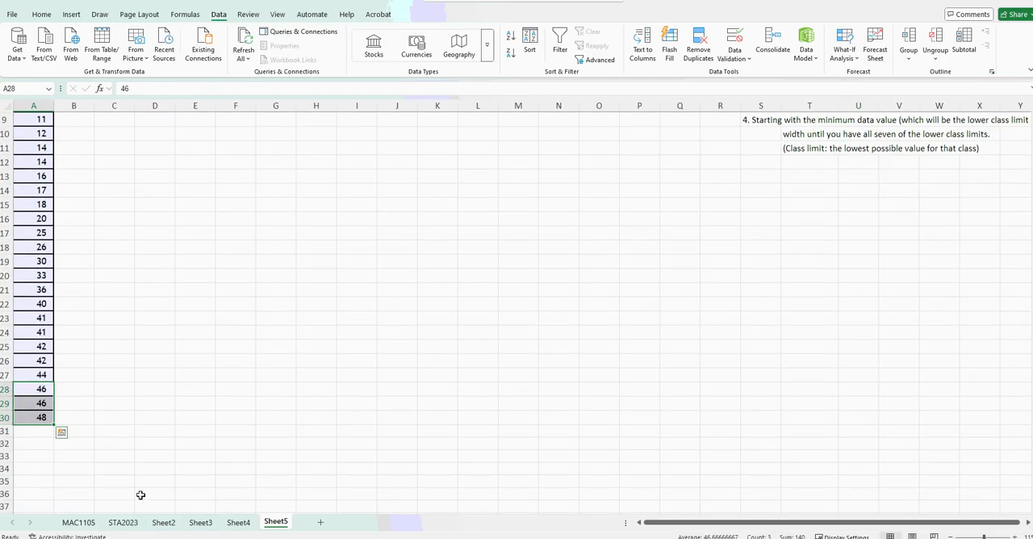
pyautogui.scroll(3, 141, 495)
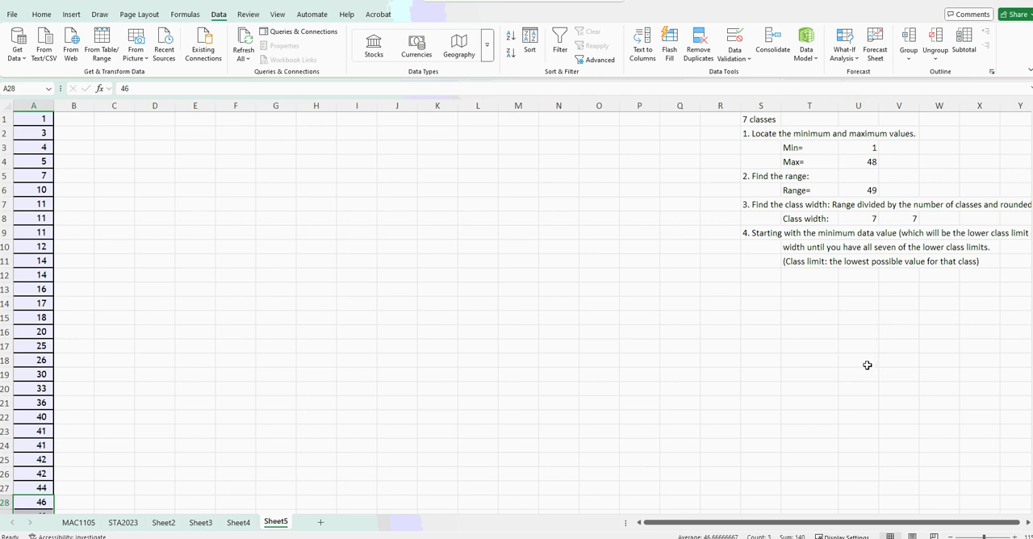
pyautogui.hotkey('ctrl', 'z')
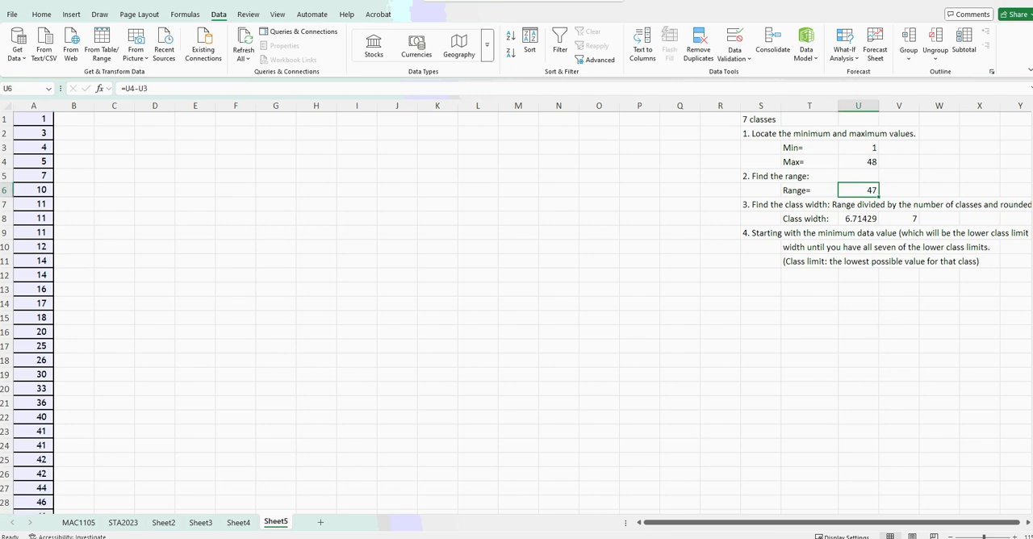
pyautogui.moveTo(520, 3); pyautogui.dragTo(218, 0)
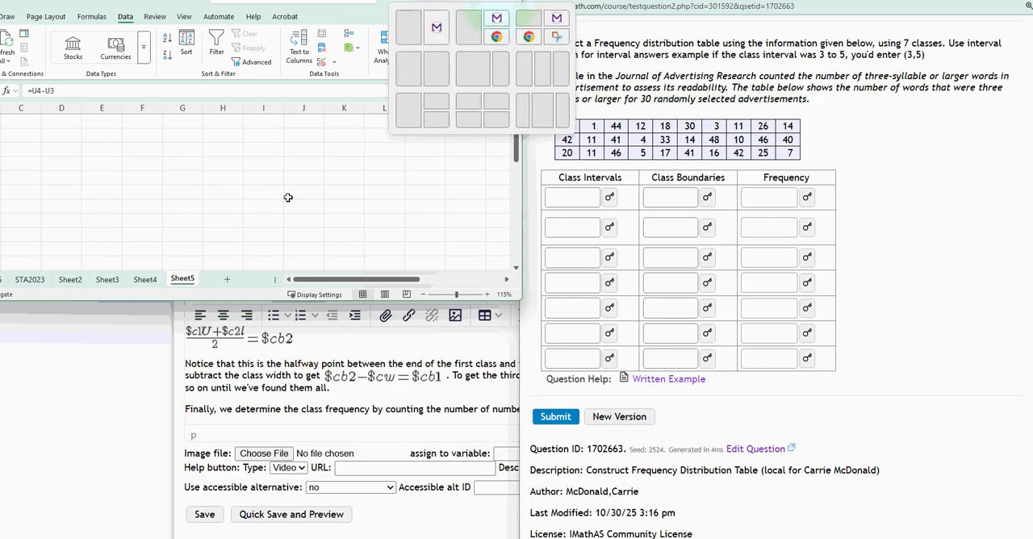
pyautogui.click(483, 4)
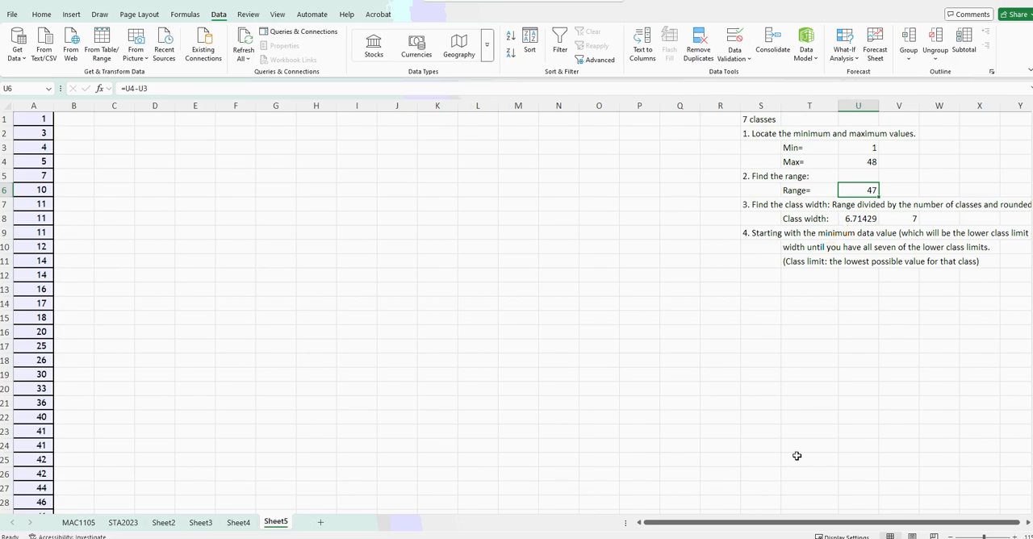
pyautogui.click(796, 454)
pyautogui.click(855, 219)
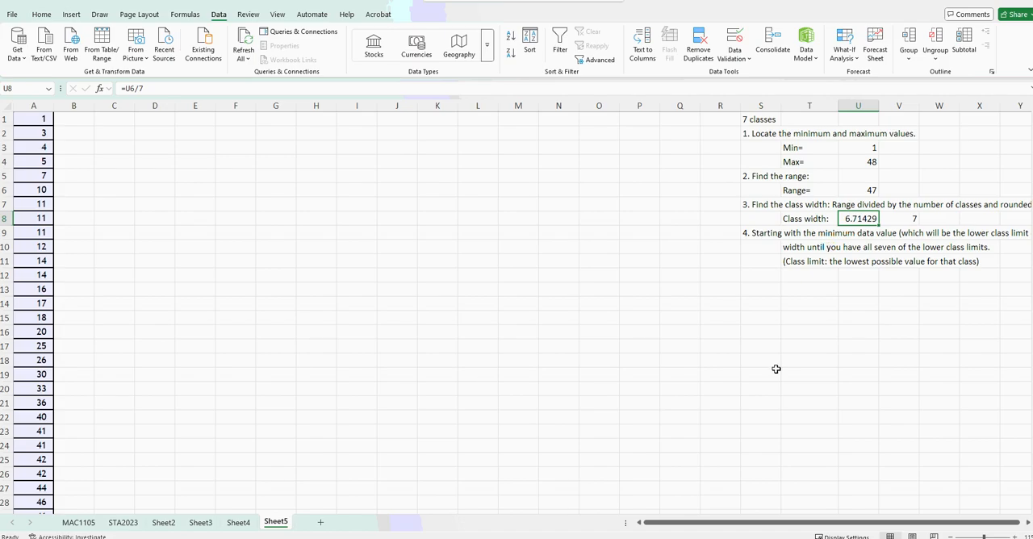
pyautogui.click(895, 222)
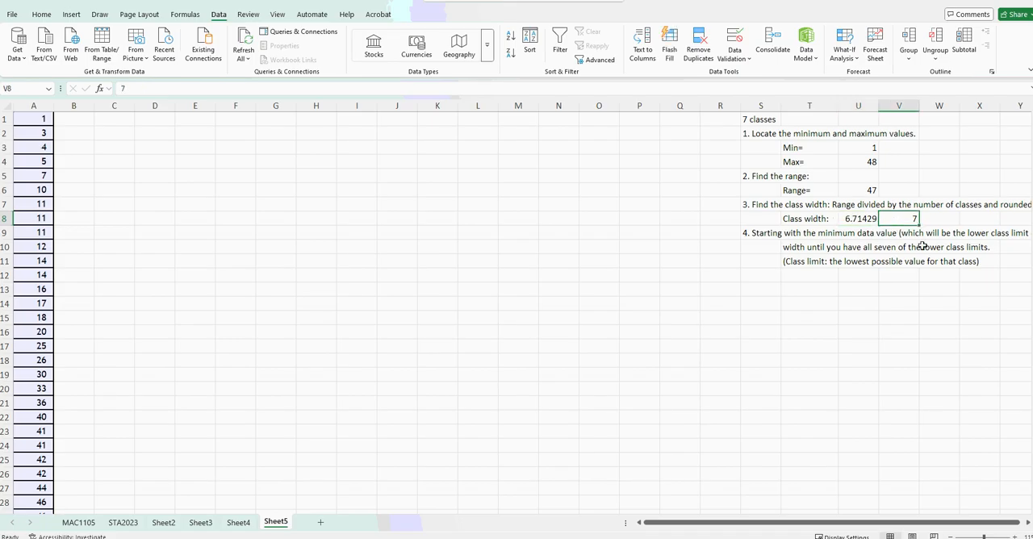
pyautogui.click(865, 178)
pyautogui.press('Down')
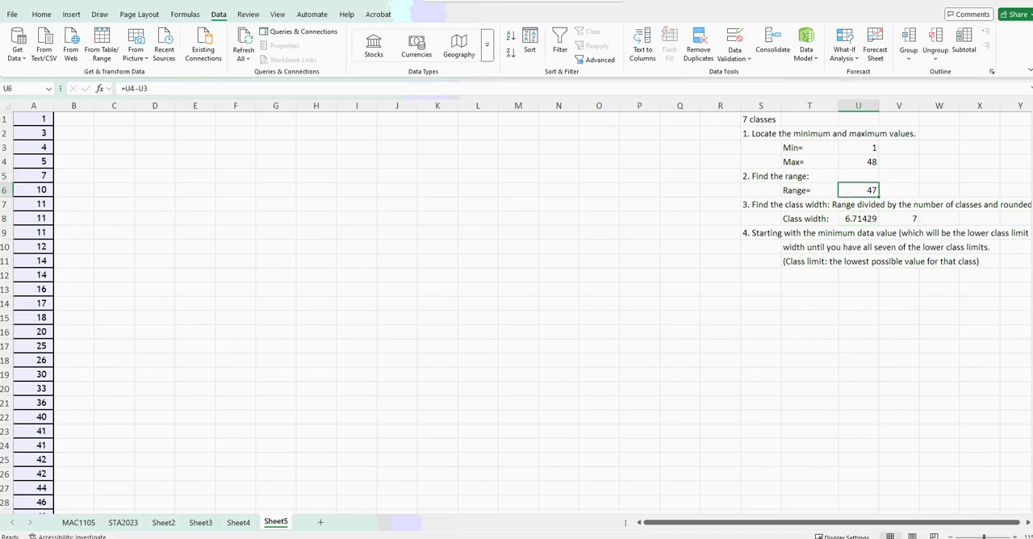
# Try 49 as the range in U6, check the class width in U8, and try 8 as the rounded-up width in V8.
pyautogui.write('4')
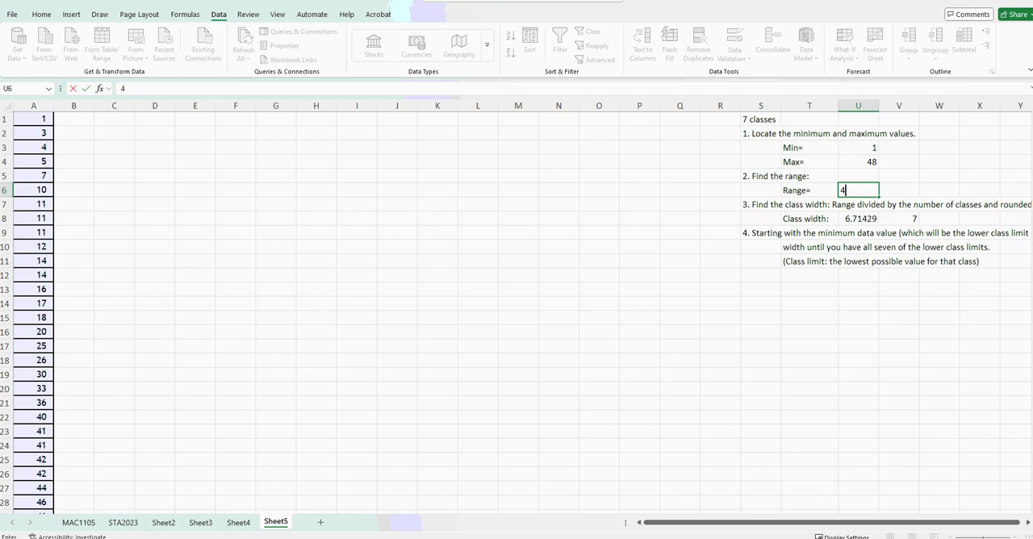
pyautogui.write('89')
pyautogui.press('Return')
pyautogui.click(868, 219)
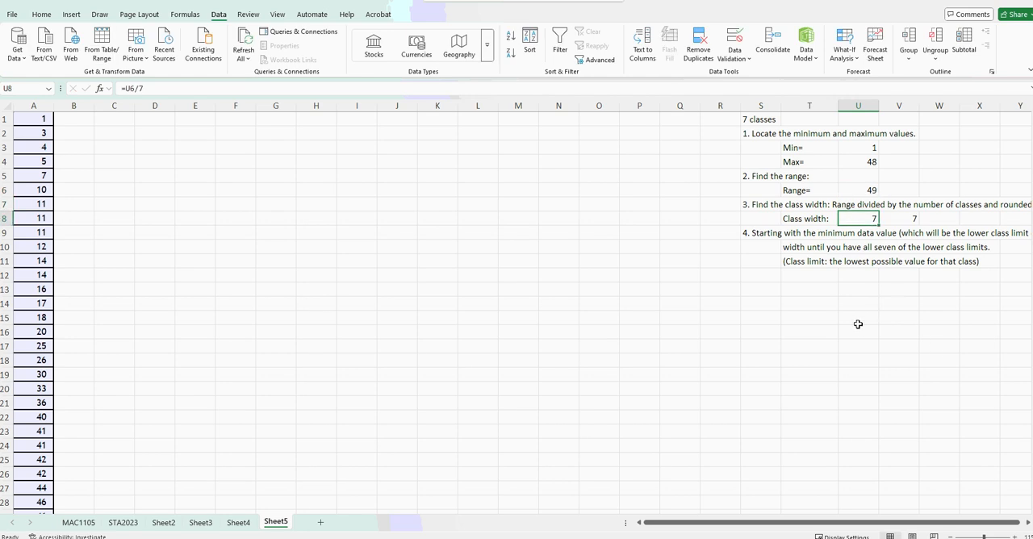
pyautogui.click(896, 220)
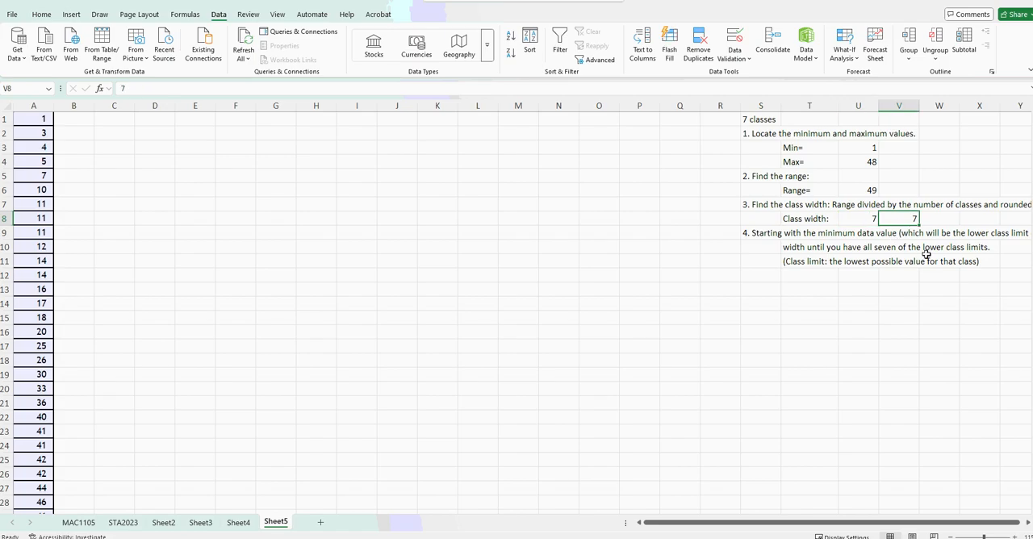
pyautogui.write('8')
pyautogui.press('Return')
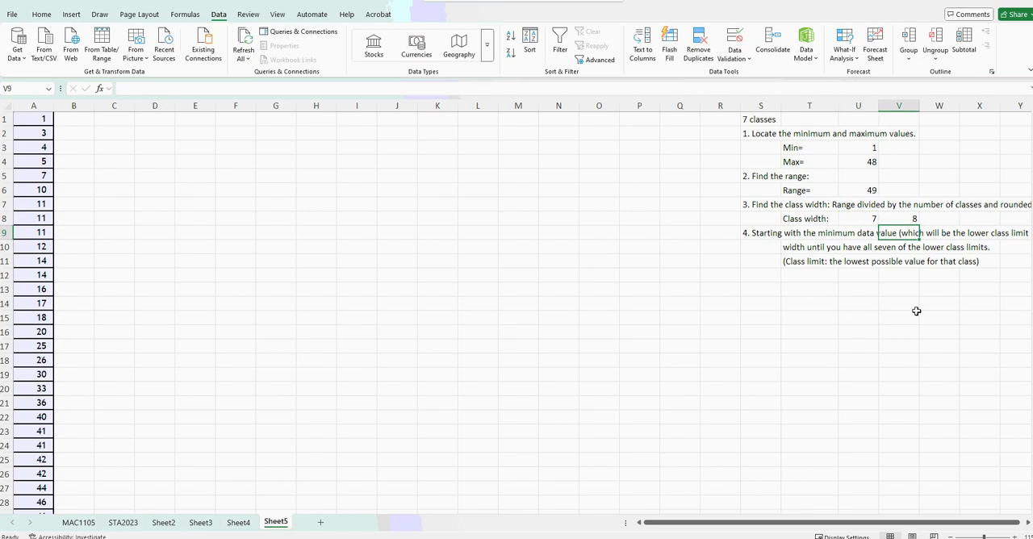
# Undo the trial entries in V8 and U6, and recheck the class width cells U8 and V8.
pyautogui.hotkey('ctrl', 'z')
pyautogui.hotkey('ctrl', 'z')
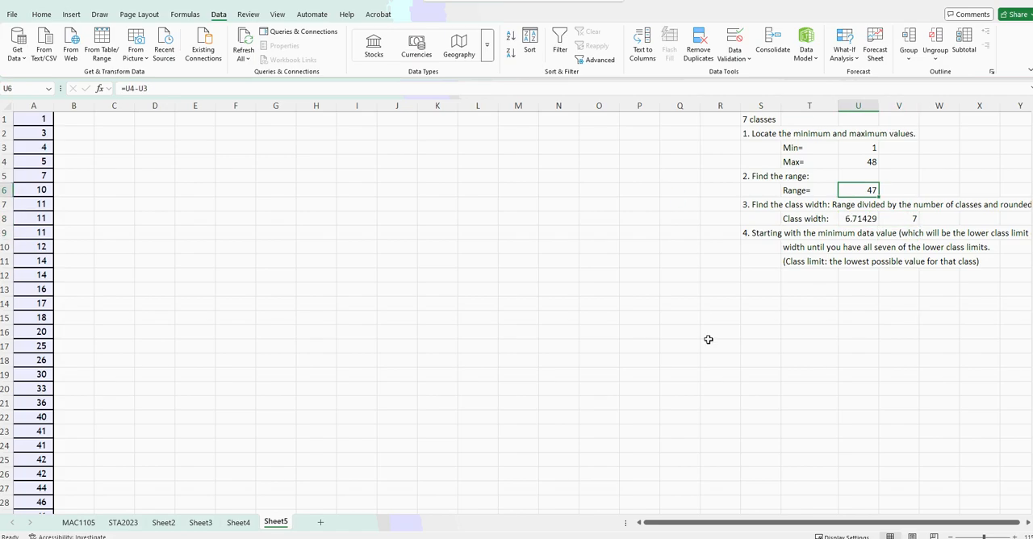
pyautogui.click(810, 292)
pyautogui.click(855, 221)
pyautogui.click(896, 216)
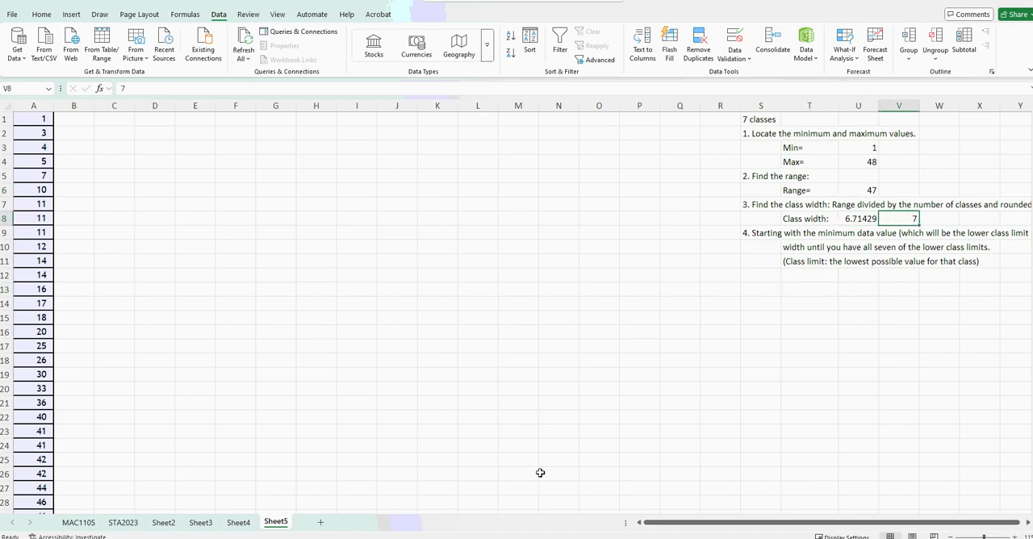
# Enter the heading LIMITS in cell E1, leaving D1 empty.
pyautogui.click(168, 123)
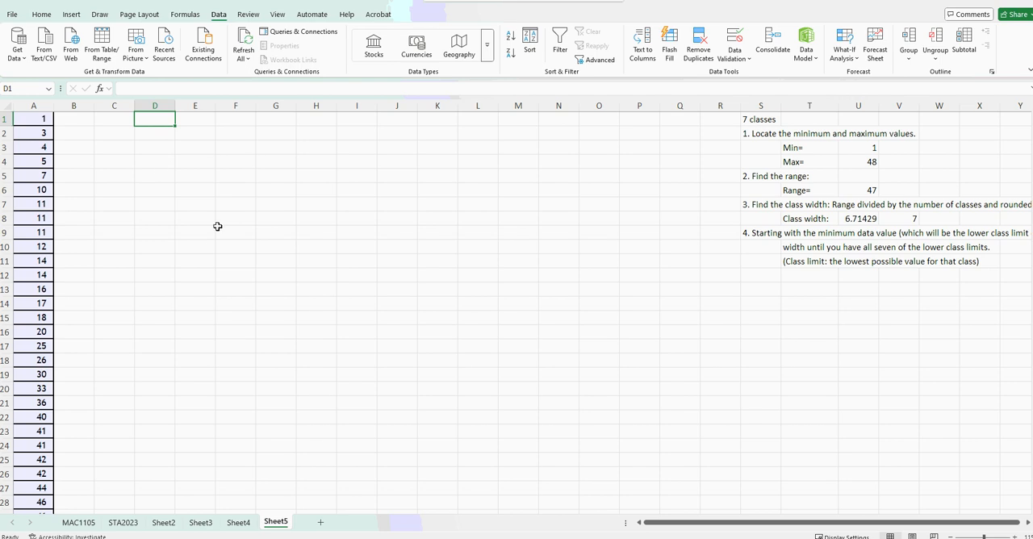
pyautogui.write('L')
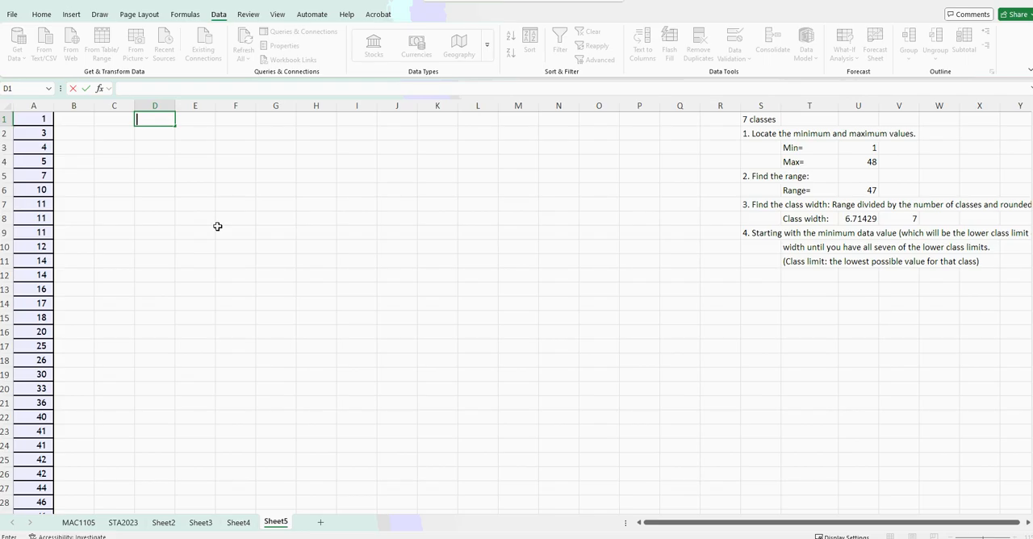
pyautogui.click(212, 118)
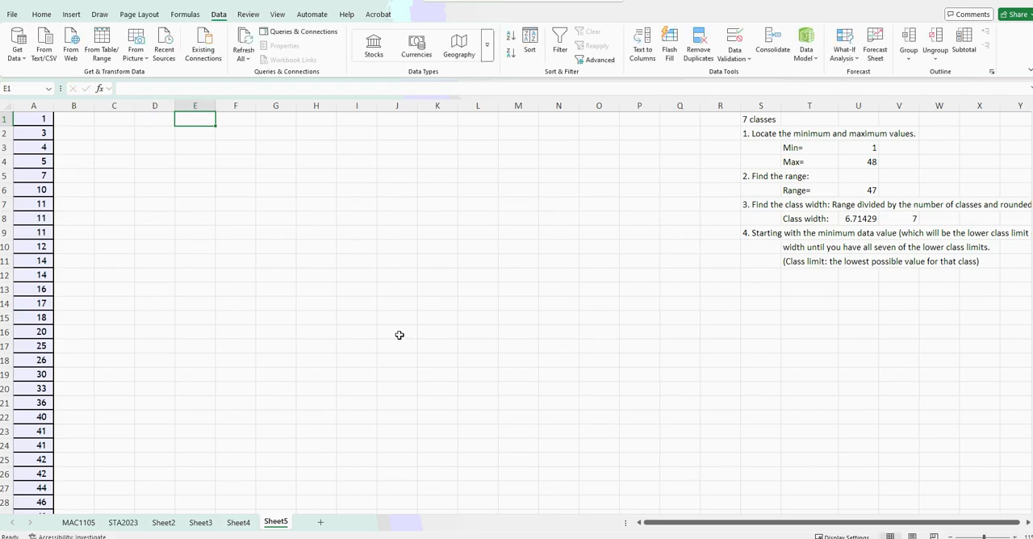
pyautogui.write('Li')
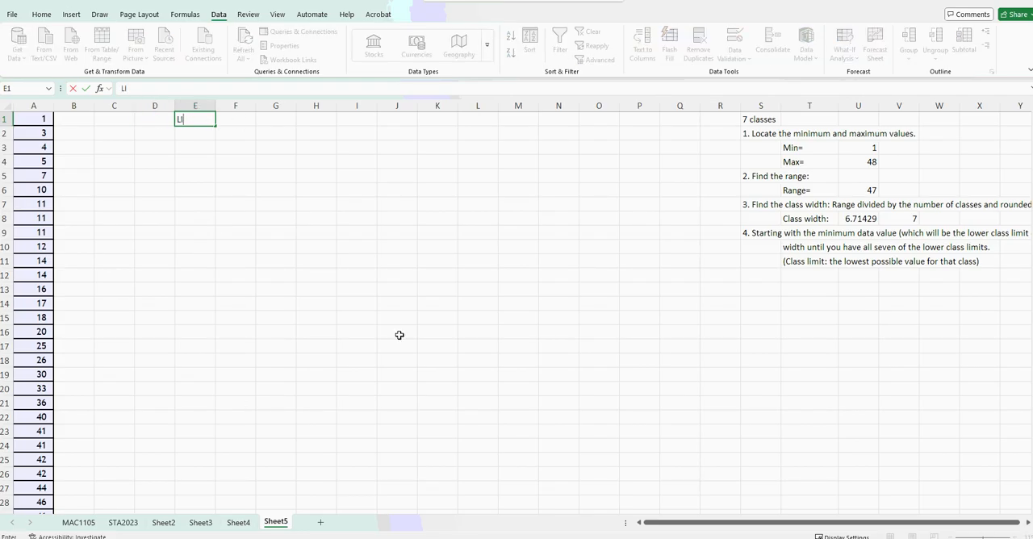
pyautogui.write('MITS')
pyautogui.click(328, 273)
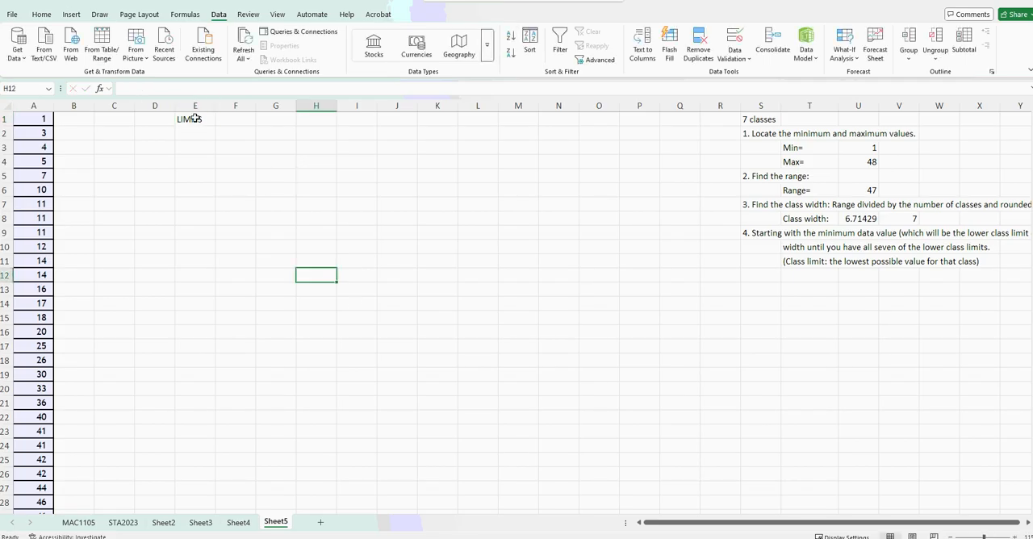
# Fill the cells E1:F8 with a light purple color.
pyautogui.moveTo(194, 119); pyautogui.dragTo(238, 221)
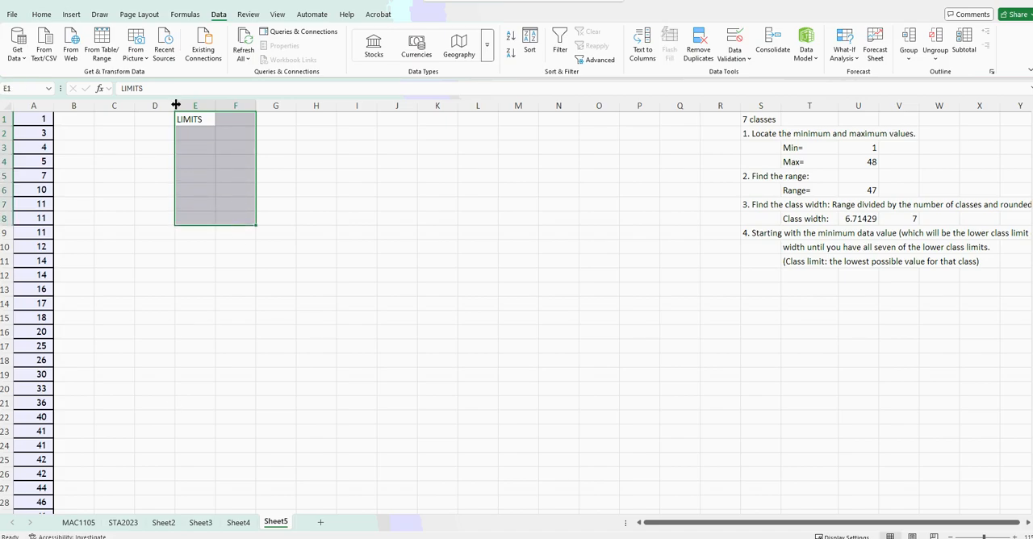
pyautogui.click(44, 14)
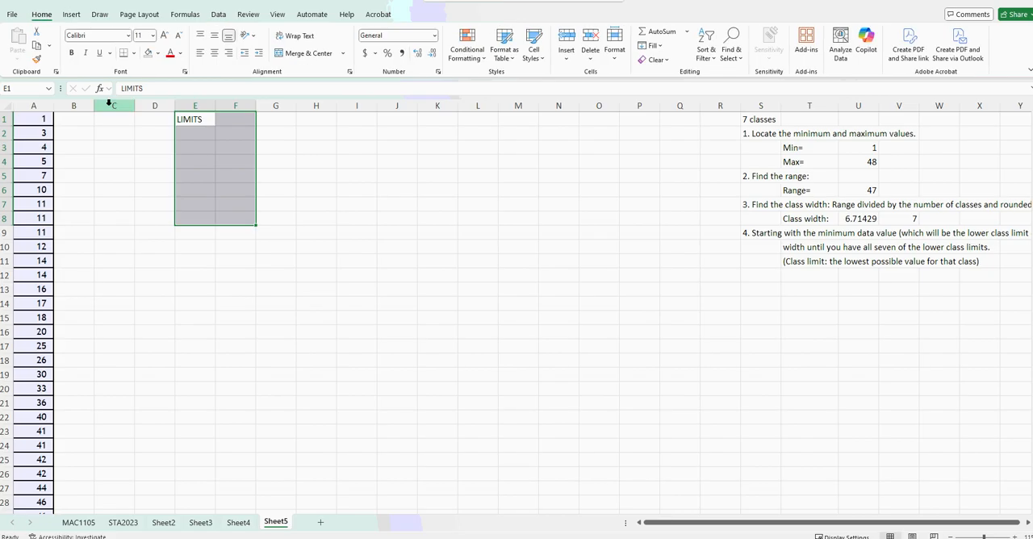
pyautogui.click(157, 54)
pyautogui.click(271, 129)
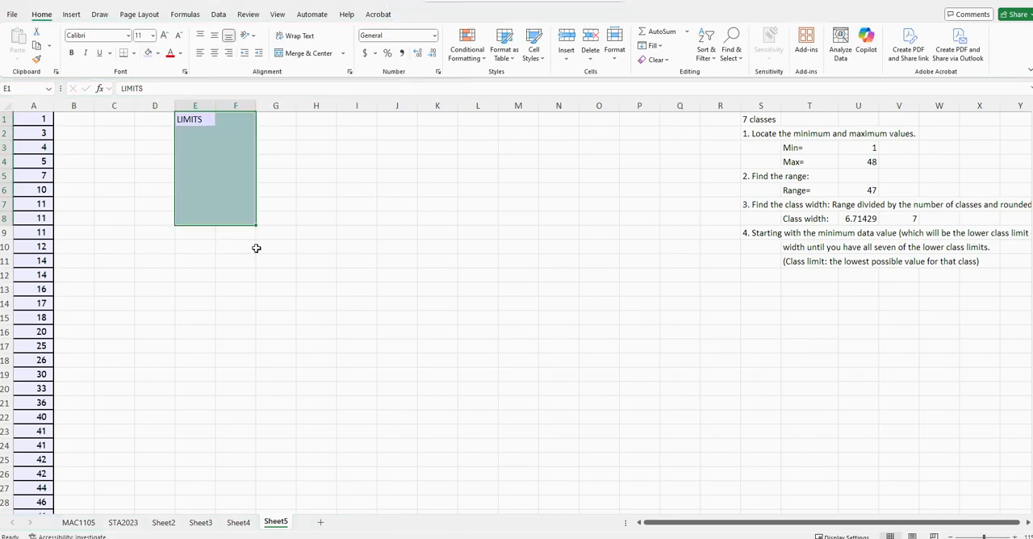
pyautogui.click(274, 301)
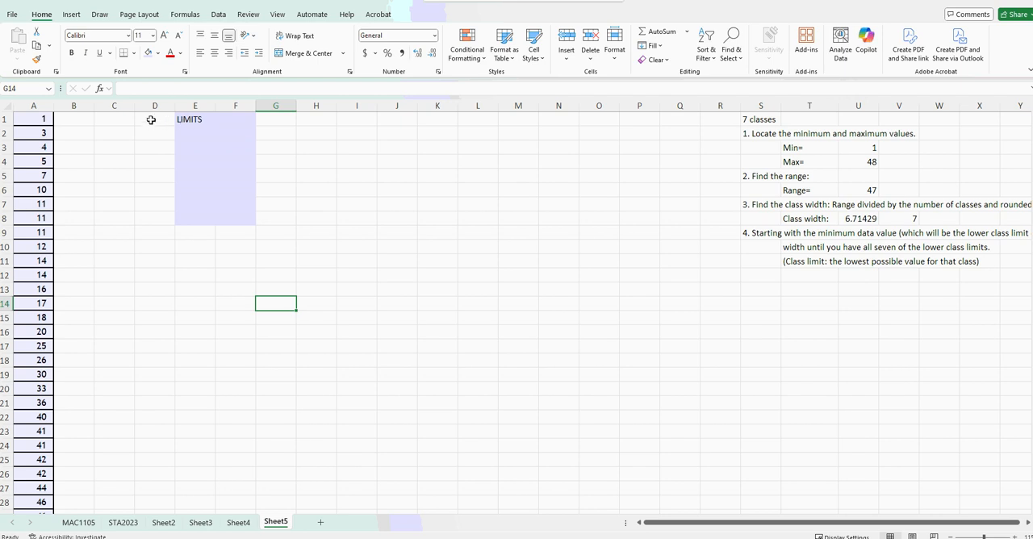
# Enter the heading Boundarie in cell D1, beside the shaded limits block.
pyautogui.moveTo(151, 119); pyautogui.dragTo(158, 217)
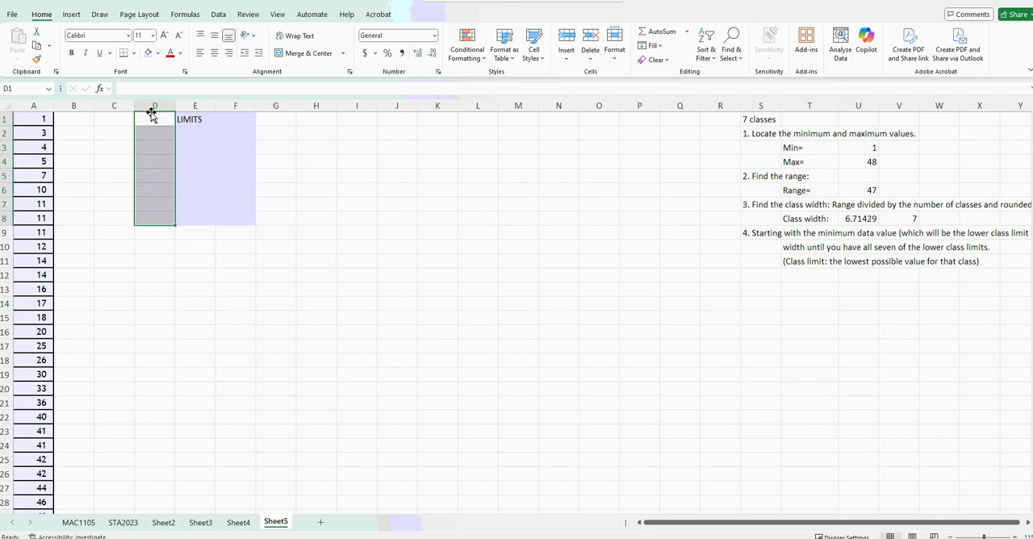
pyautogui.click(152, 119)
pyautogui.write('Boun')
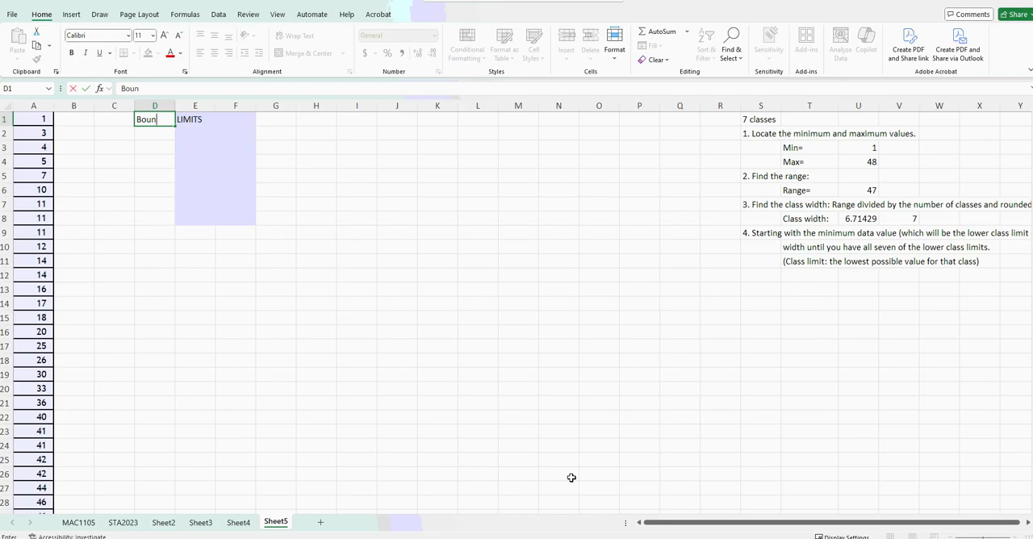
pyautogui.write('daries')
pyautogui.press('Tab')
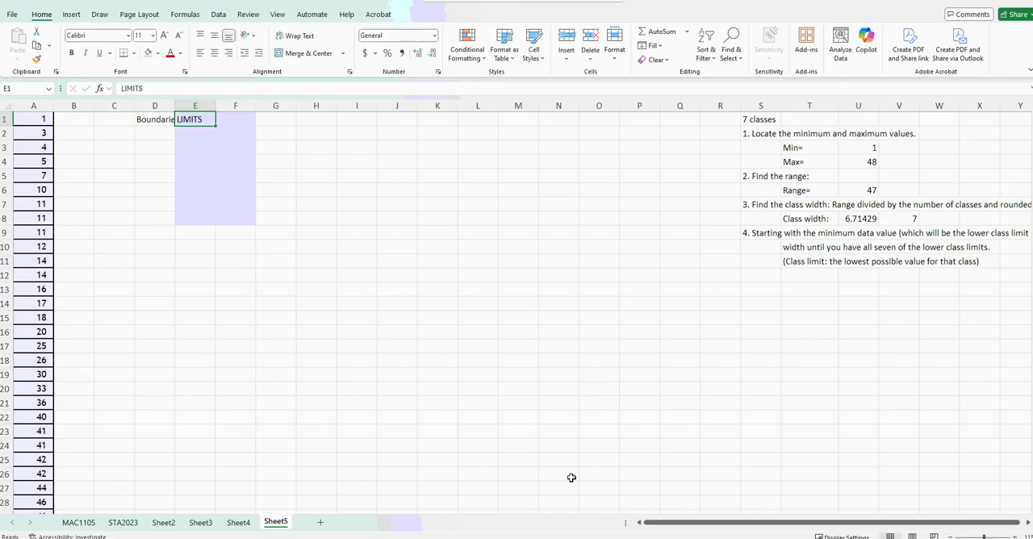
# Replace the heading in D1 with the abbreviation LB.
pyautogui.click(143, 118)
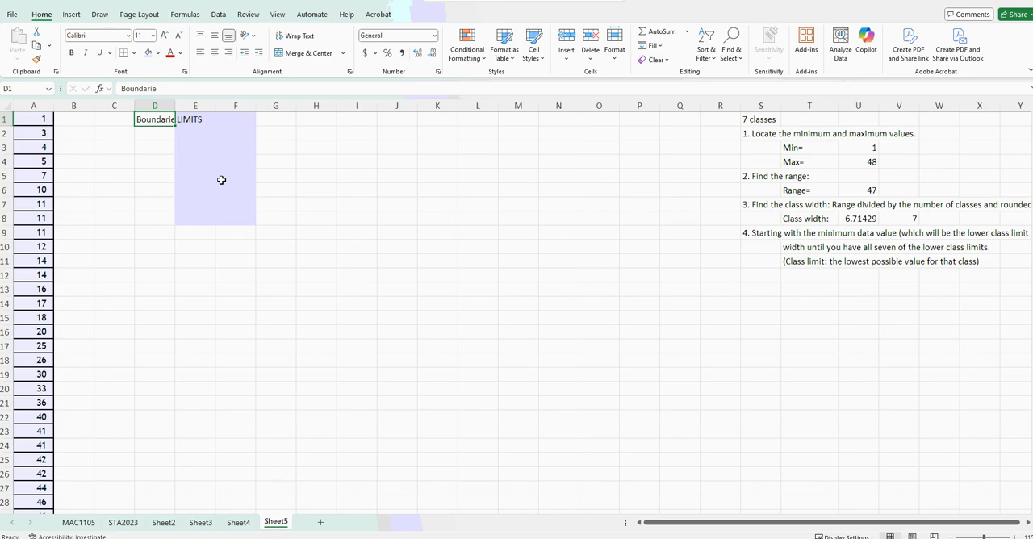
pyautogui.write('LB')
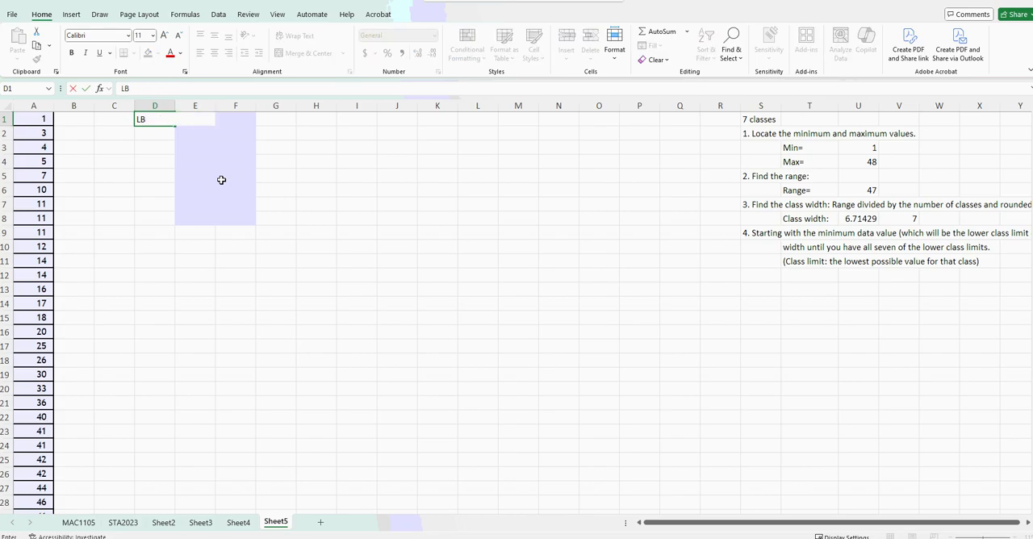
pyautogui.press('Tab')
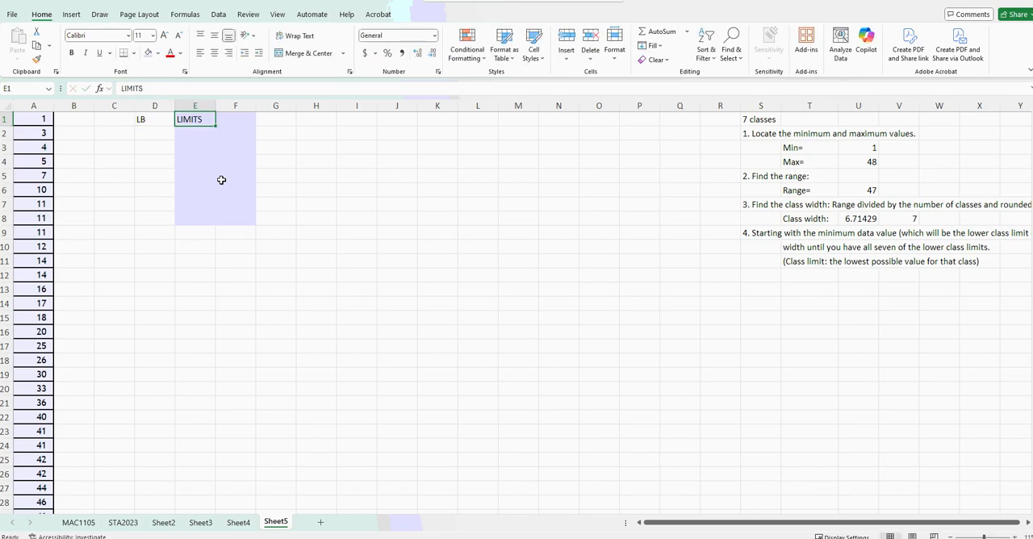
# Change the heading in D1 to Lower bounds and auto-fit the width of column D.
pyautogui.click(148, 123)
pyautogui.write('Lower')
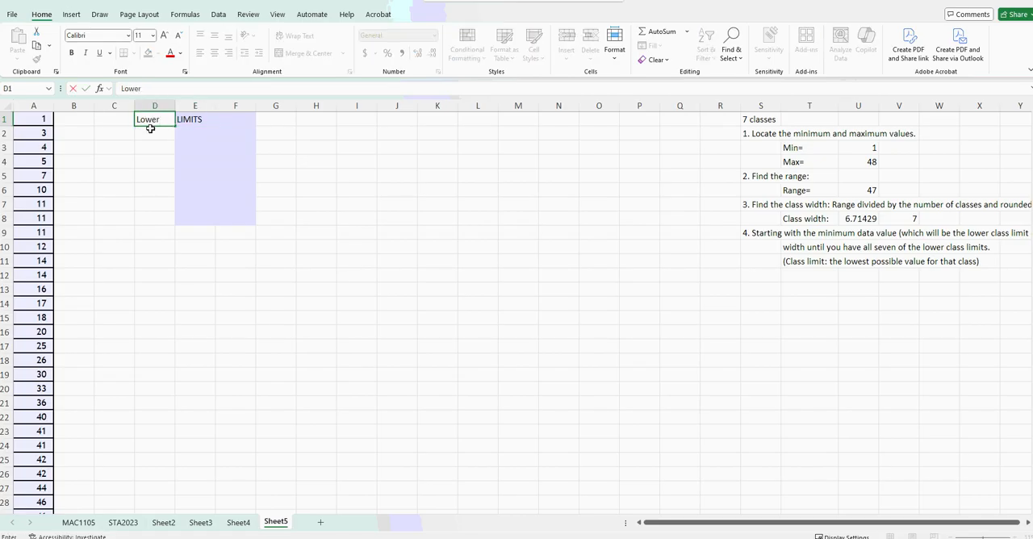
pyautogui.write(' bounds')
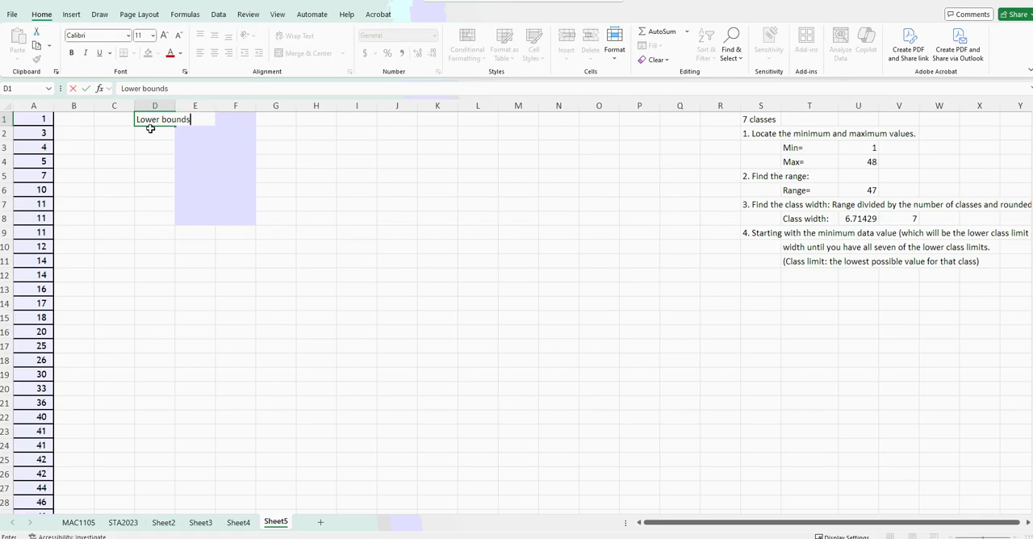
pyautogui.press('Return')
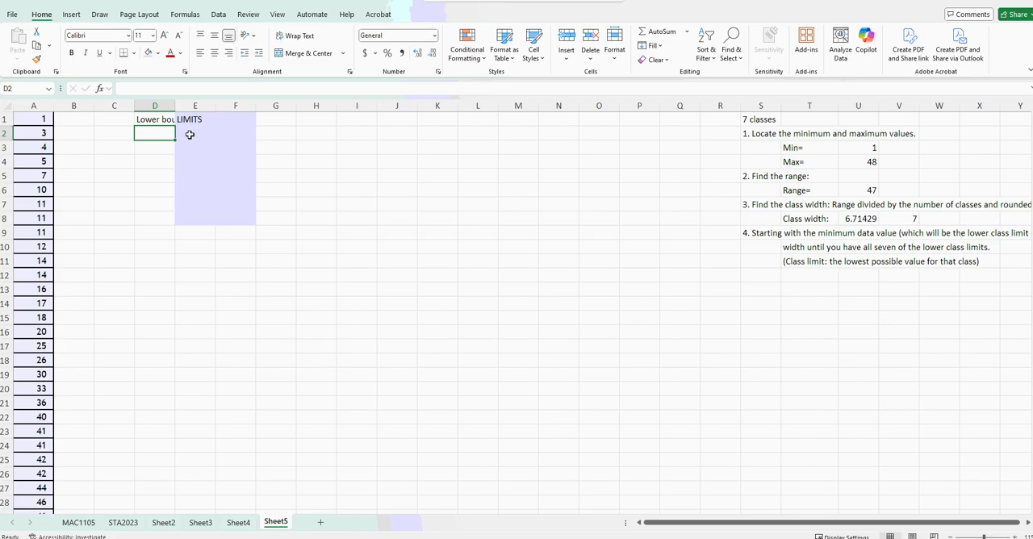
pyautogui.doubleClick(171, 107)
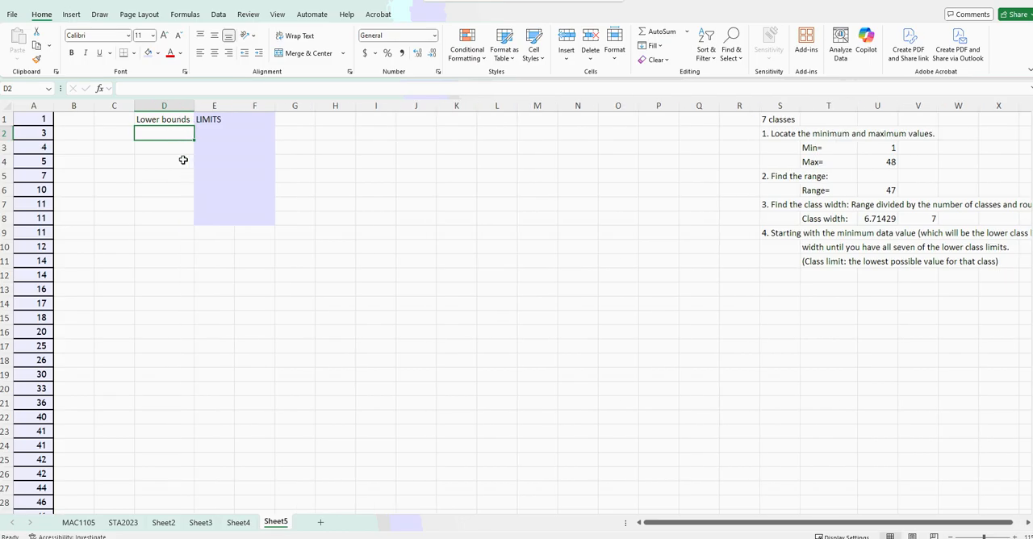
# Shorten the Lower bounds heading in D1 to LB.
pyautogui.click(164, 121)
pyautogui.write('LB')
pyautogui.press('Return')
pyautogui.click(253, 120)
pyautogui.click(217, 133)
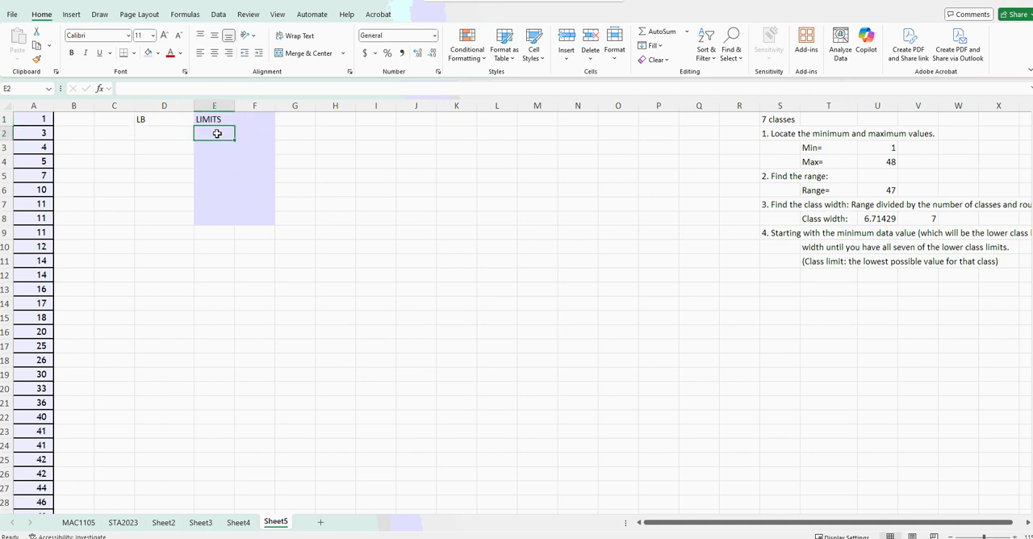
# Enter the column headings LL in E1, UL in F1 and UB in G1.
pyautogui.click(215, 121)
pyautogui.write('L')
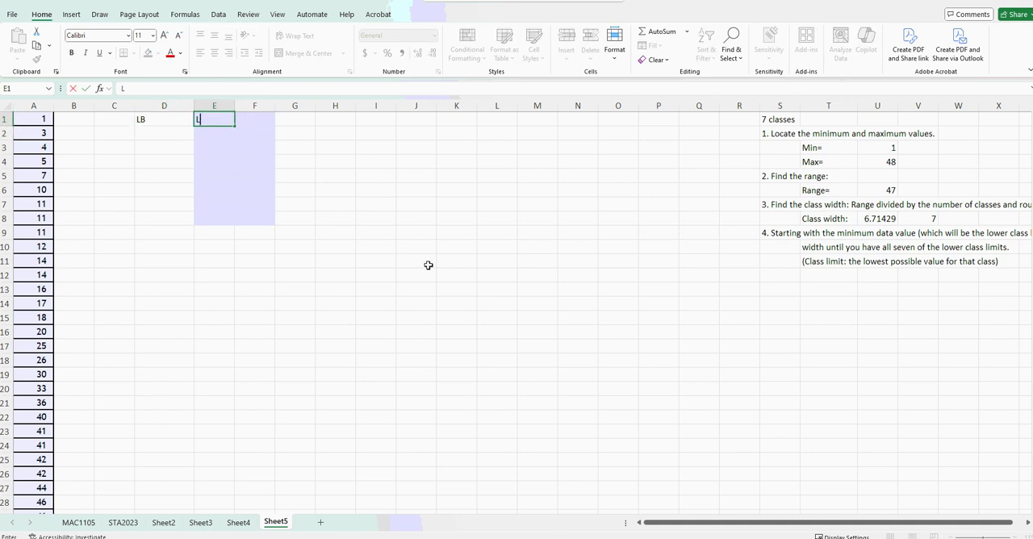
pyautogui.write('L')
pyautogui.press('Tab')
pyautogui.write('UL')
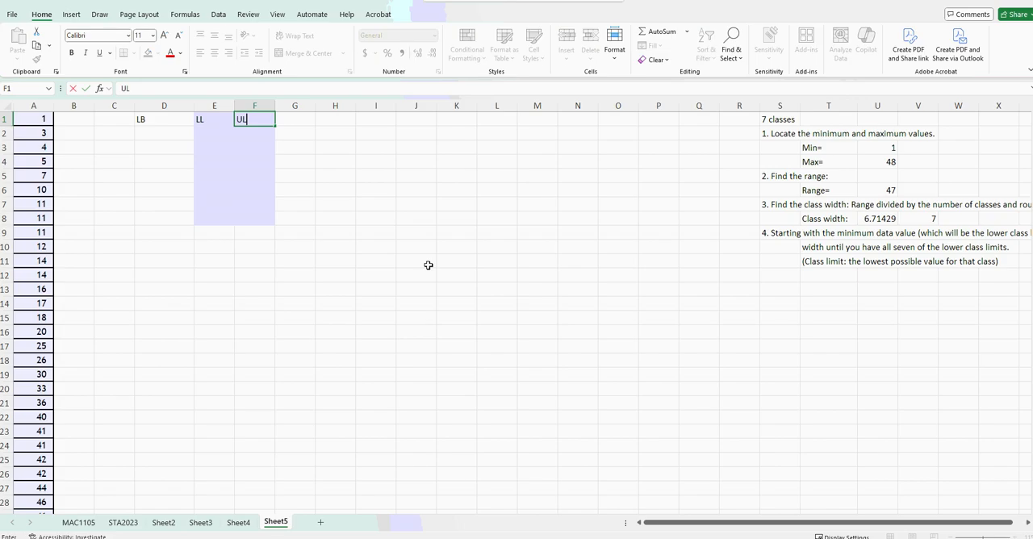
pyautogui.click(287, 123)
pyautogui.click(140, 119)
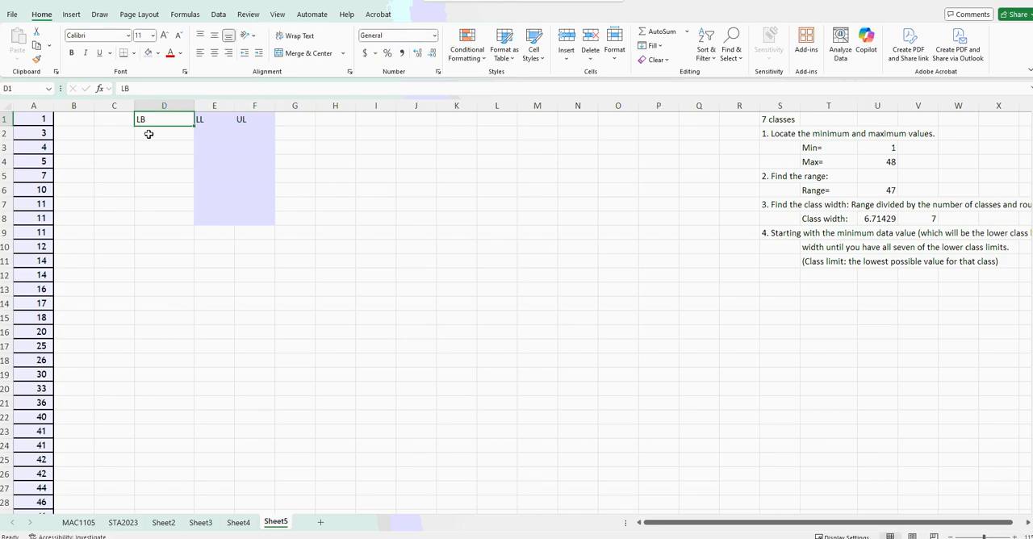
pyautogui.click(290, 122)
pyautogui.write('UB')
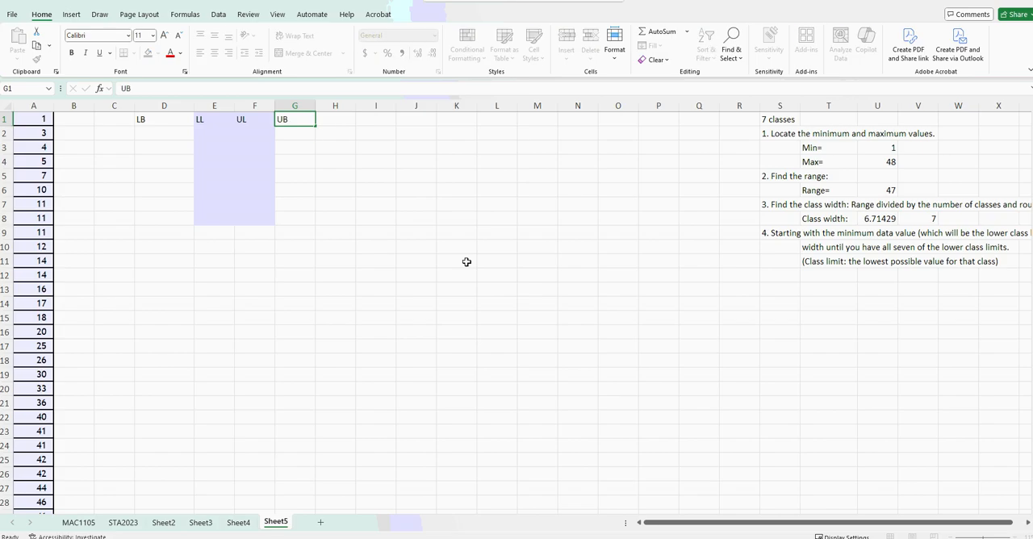
pyautogui.press('Return')
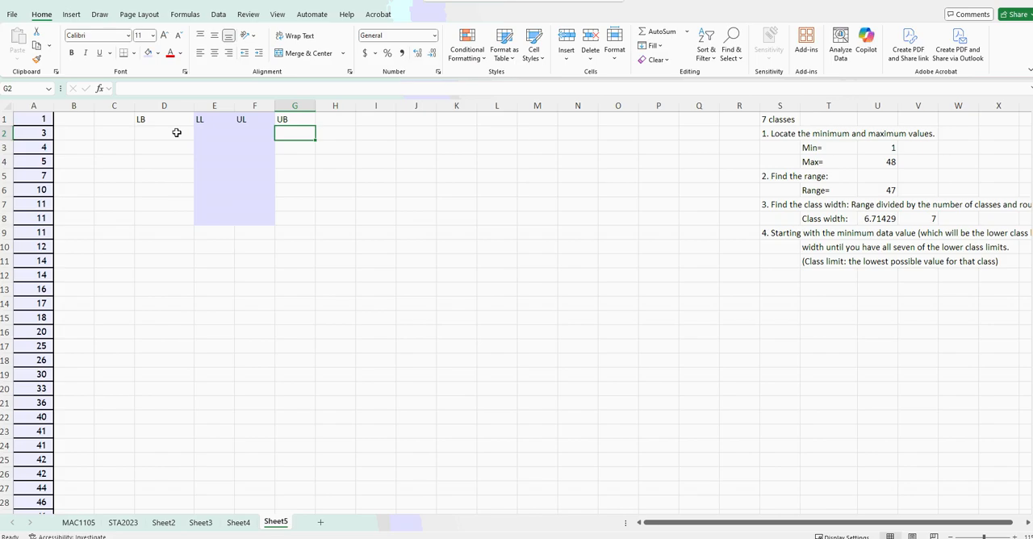
# Fill the LB cells D1:D8 and the UB cells G1:G8 with the same light gray.
pyautogui.moveTo(168, 121); pyautogui.dragTo(168, 221)
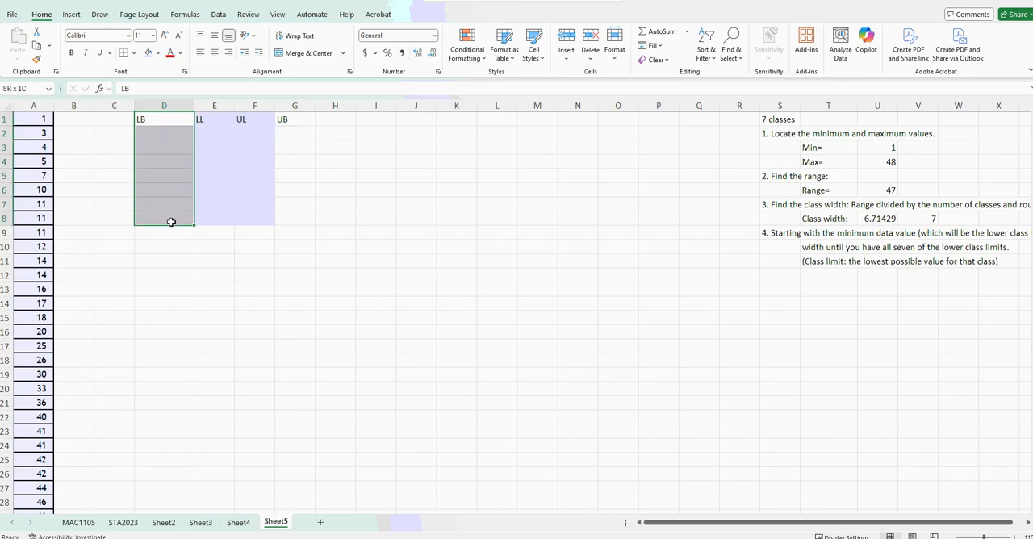
pyautogui.click(158, 53)
pyautogui.click(281, 141)
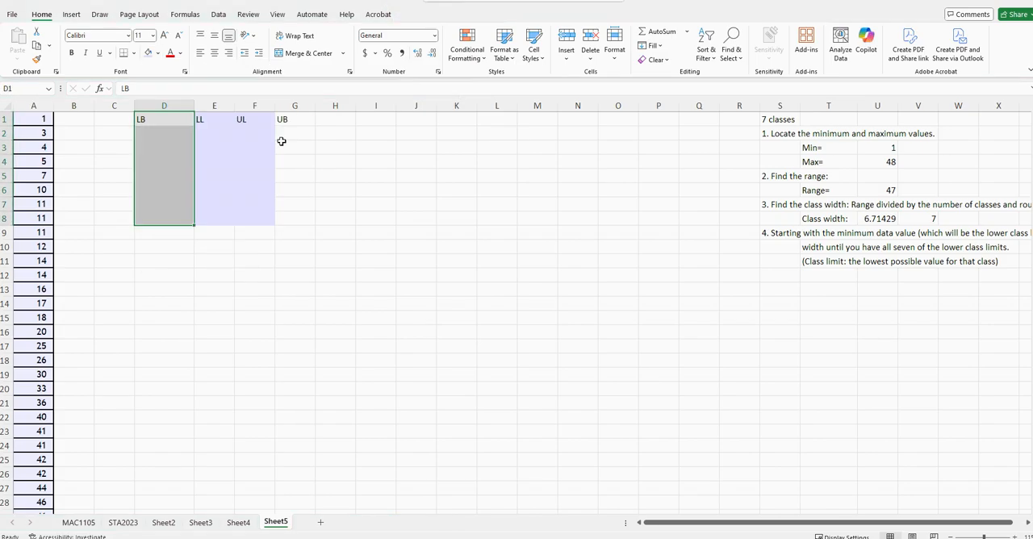
pyautogui.moveTo(283, 120); pyautogui.dragTo(299, 224)
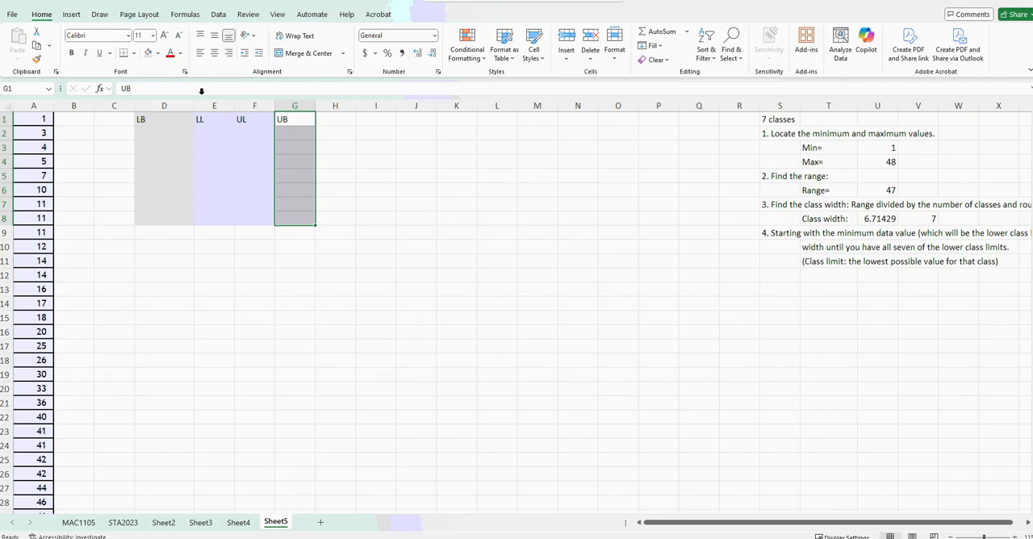
pyautogui.click(147, 53)
pyautogui.click(207, 261)
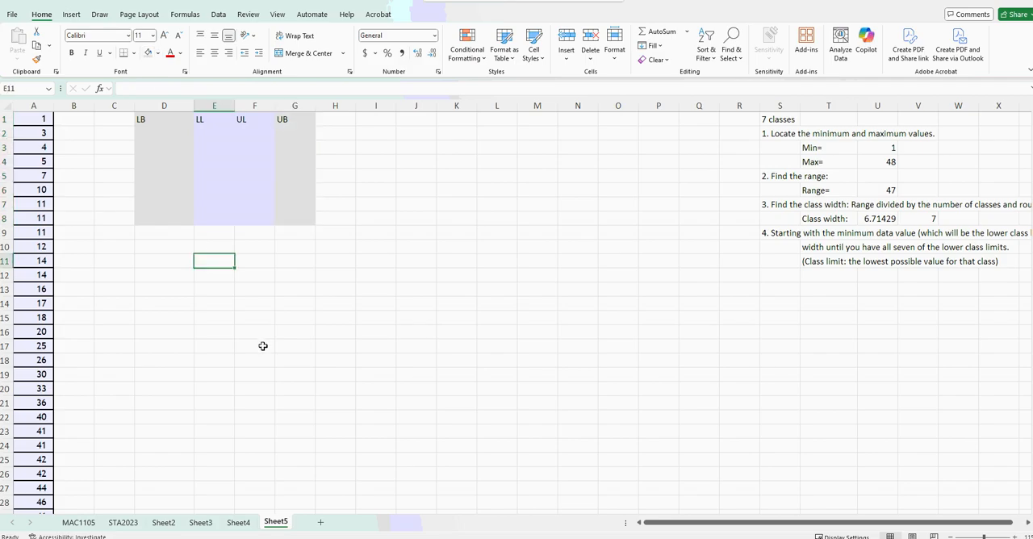
# Apply all borders to the class table cells D1:G8.
pyautogui.click(205, 126)
pyautogui.moveTo(161, 120); pyautogui.dragTo(302, 218)
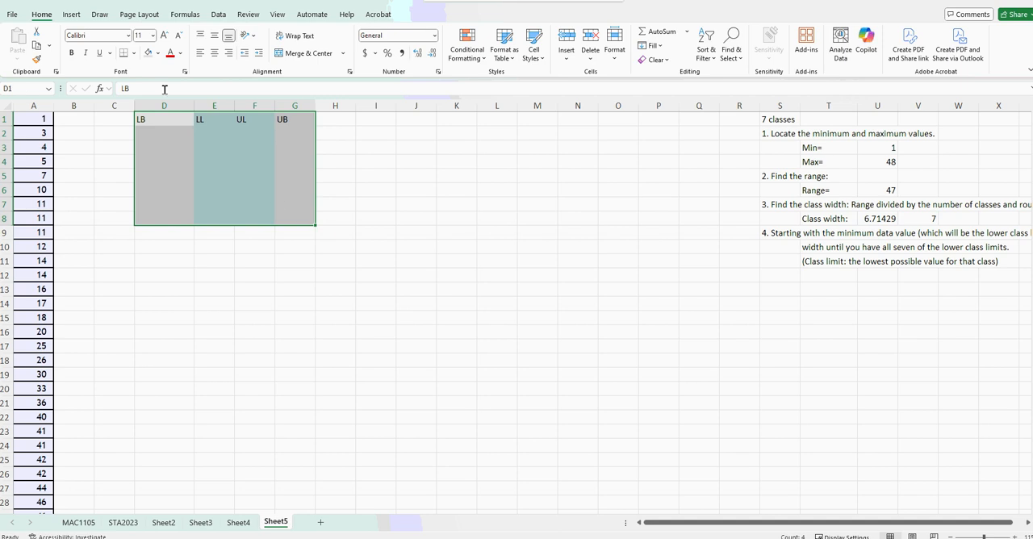
pyautogui.click(133, 53)
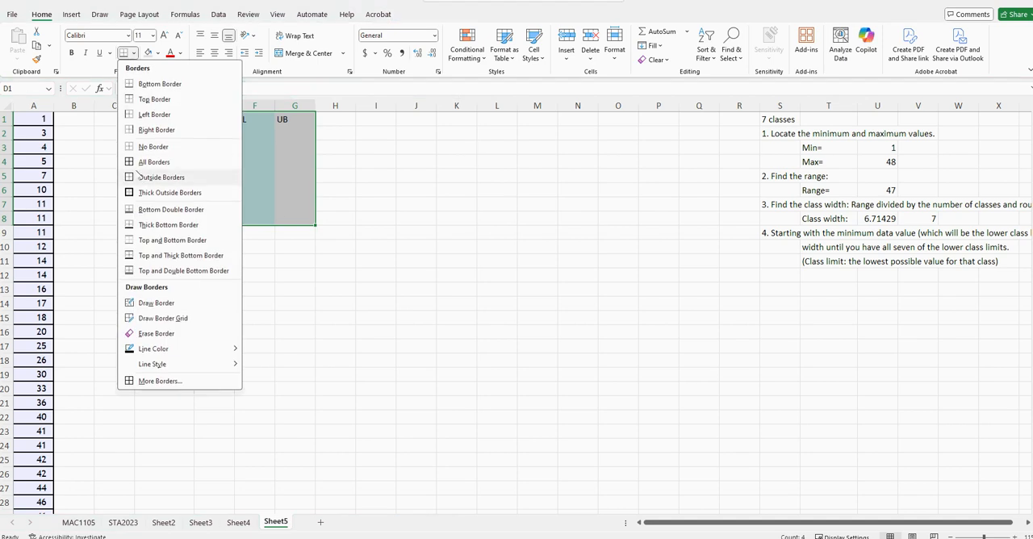
pyautogui.click(234, 161)
# Enter the heading Freq. in H1 and apply all borders to H1:H8.
pyautogui.click(321, 122)
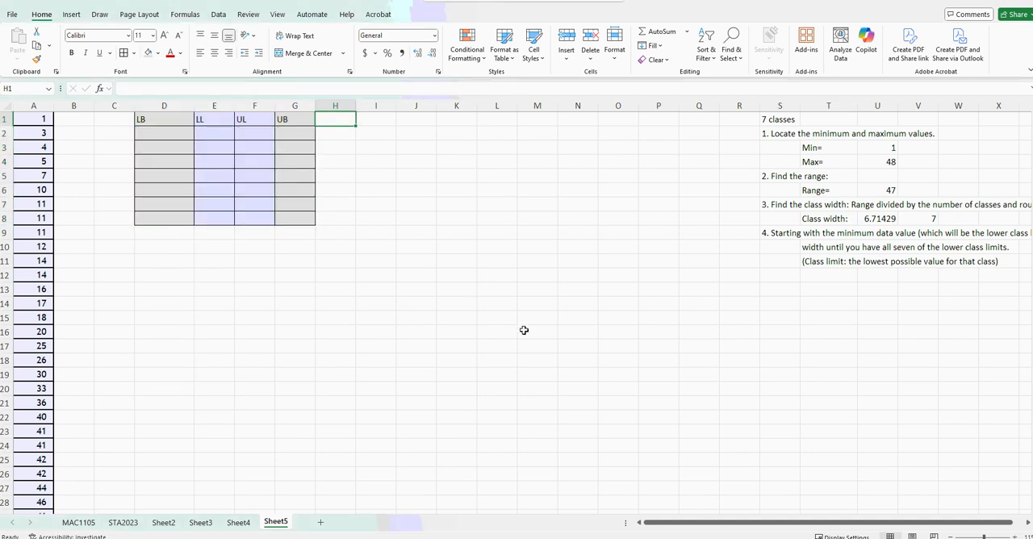
pyautogui.write('f')
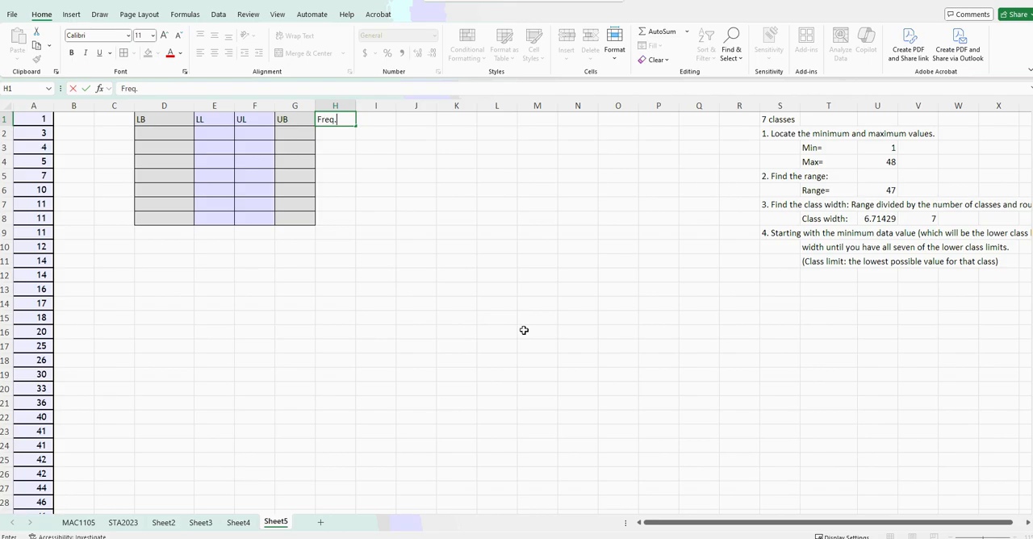
pyautogui.moveTo(400, 288); pyautogui.dragTo(383, 293)
pyautogui.moveTo(330, 138); pyautogui.dragTo(347, 220)
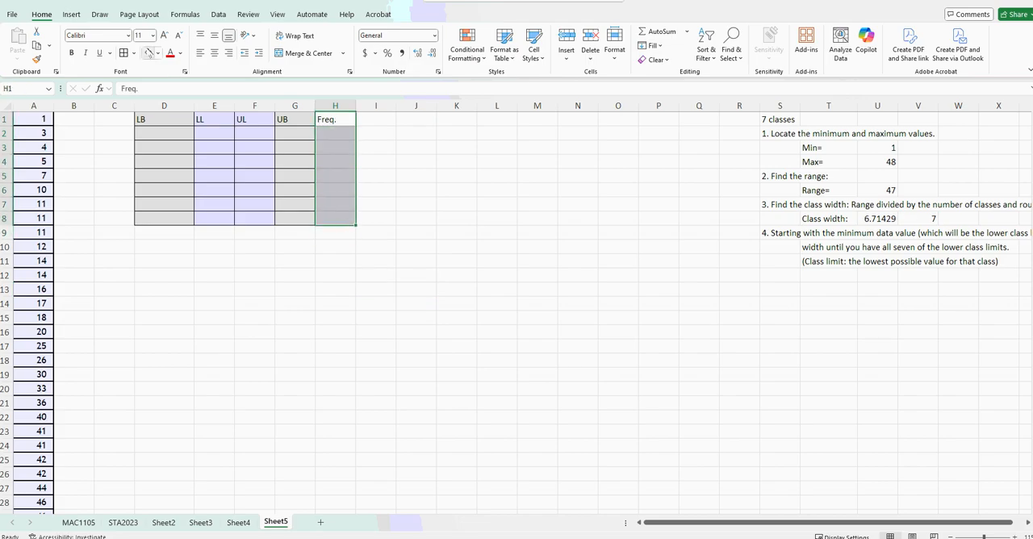
pyautogui.click(125, 53)
pyautogui.click(303, 414)
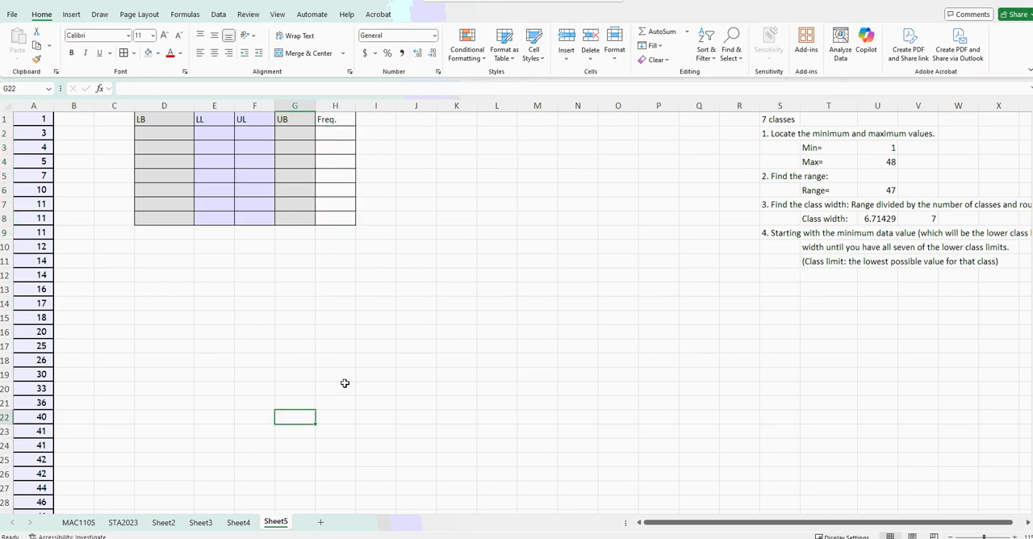
# Enter 1 in E2 as the lower limit of the first class.
pyautogui.click(209, 131)
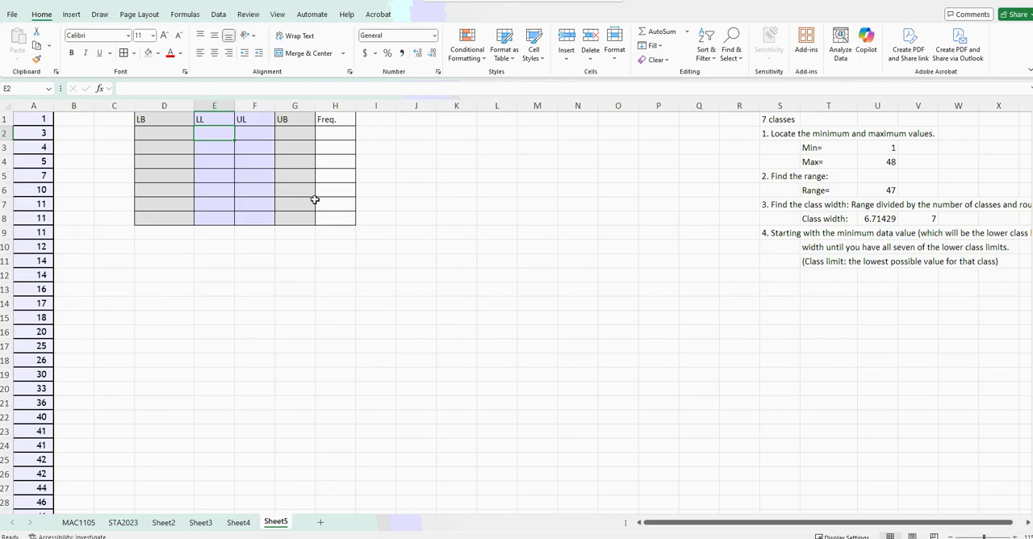
pyautogui.click(252, 130)
pyautogui.click(211, 130)
pyautogui.write('1')
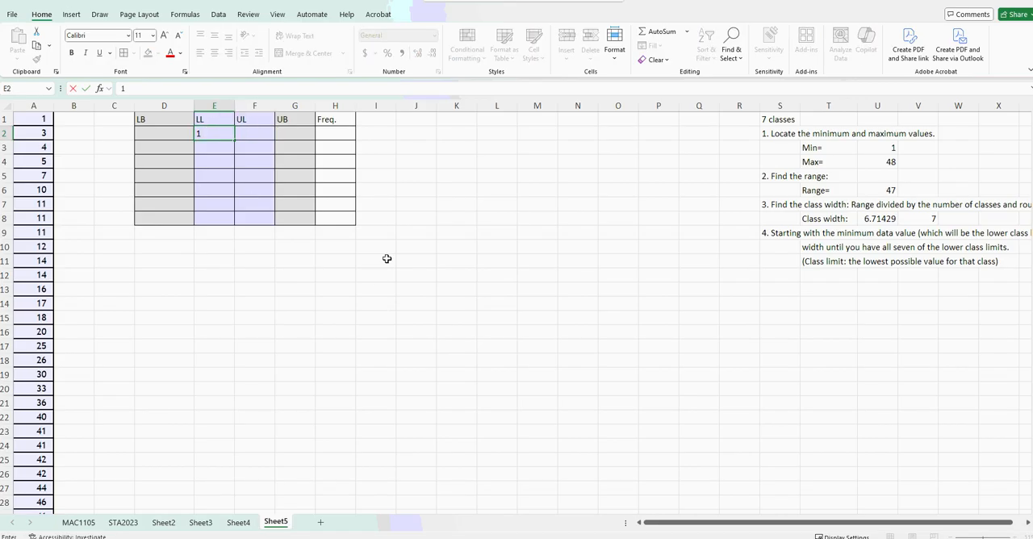
pyautogui.click(326, 292)
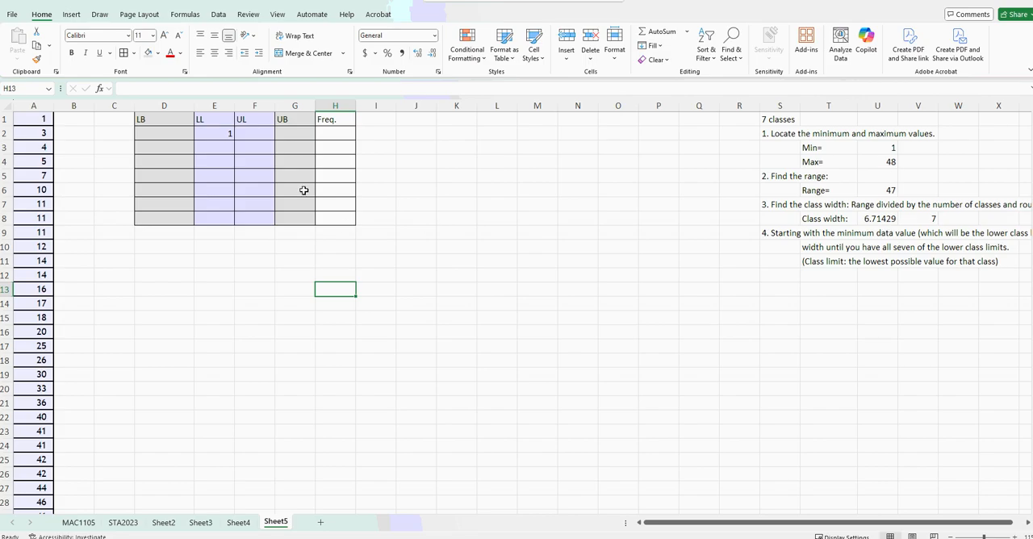
# Fill the rounded class width cell V8 with yellow.
pyautogui.click(207, 148)
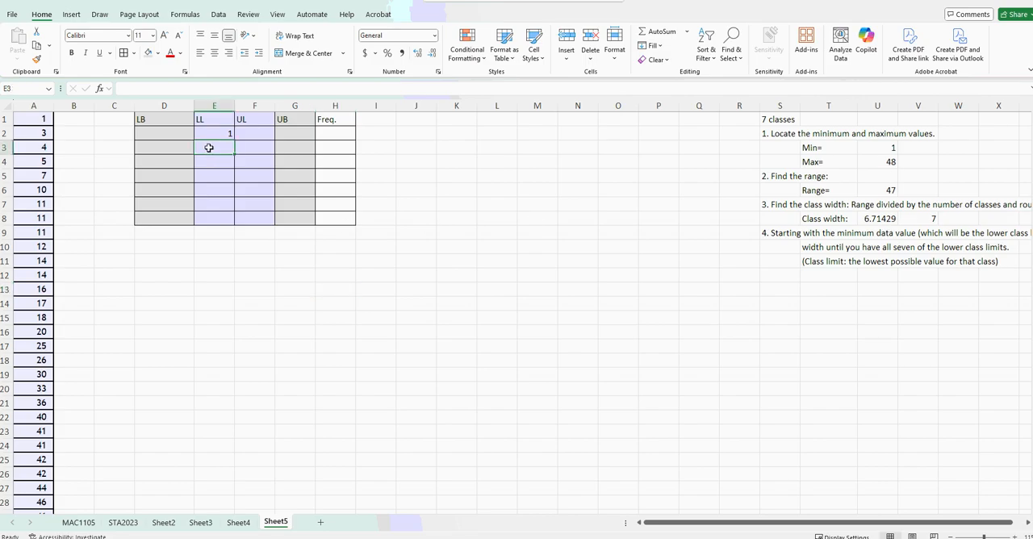
pyautogui.click(934, 219)
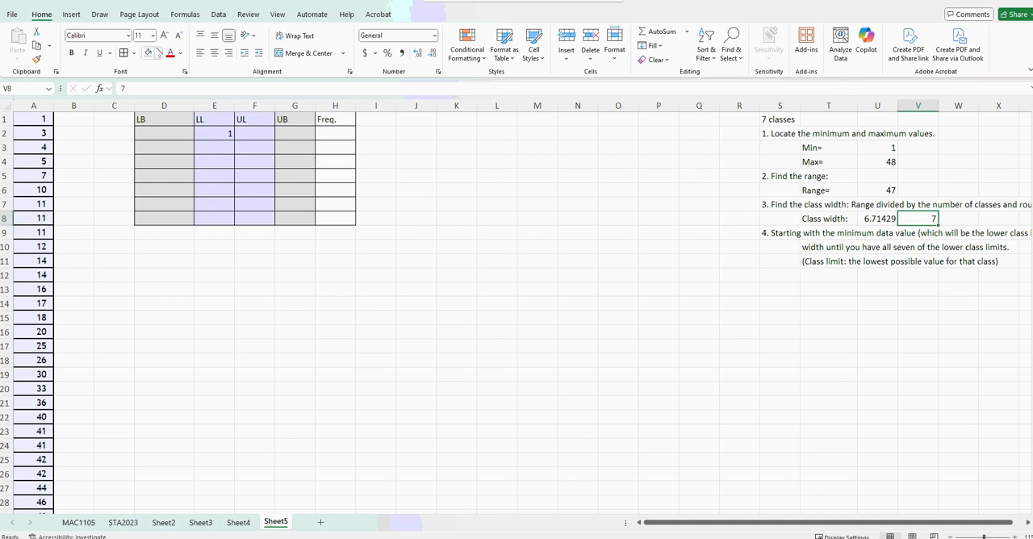
pyautogui.click(134, 52)
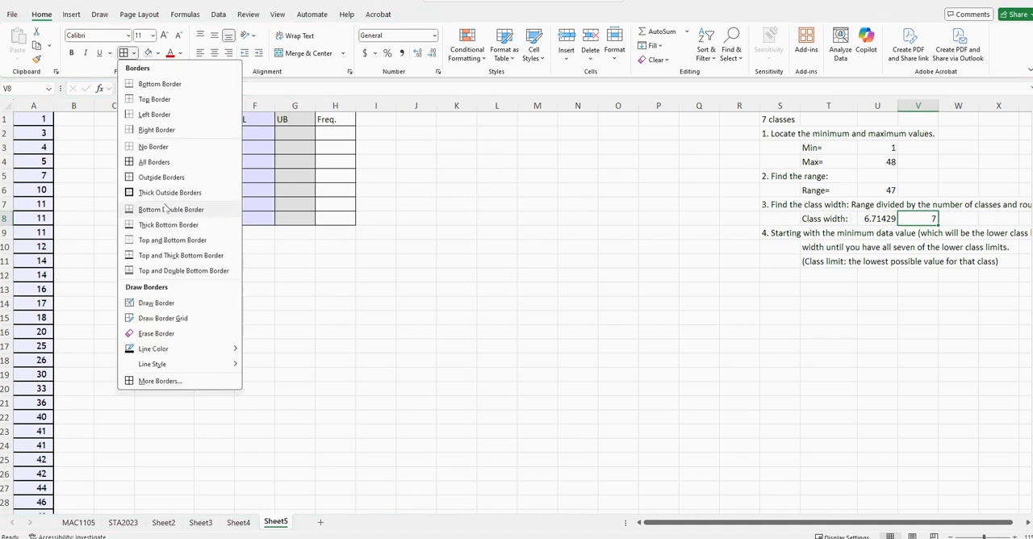
pyautogui.click(157, 53)
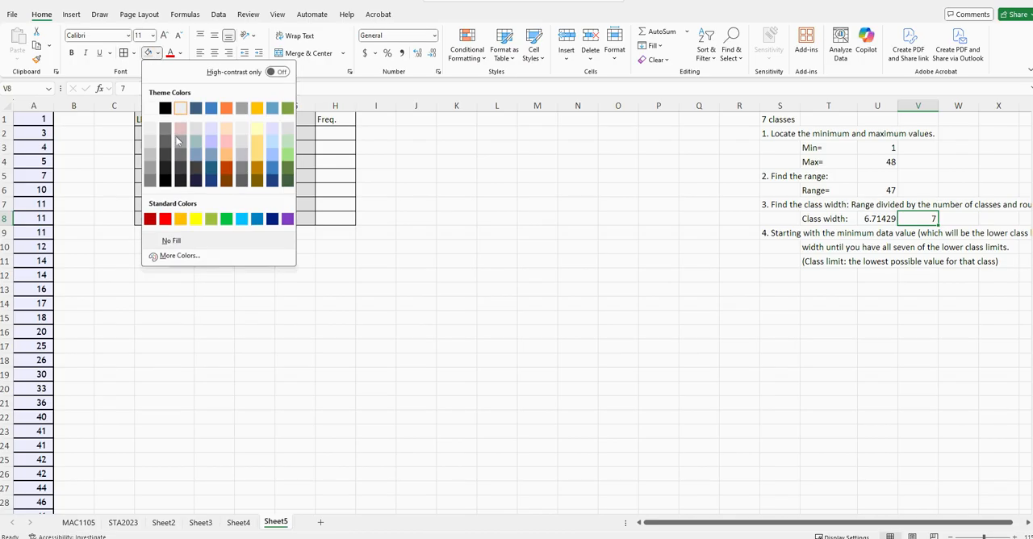
pyautogui.click(196, 216)
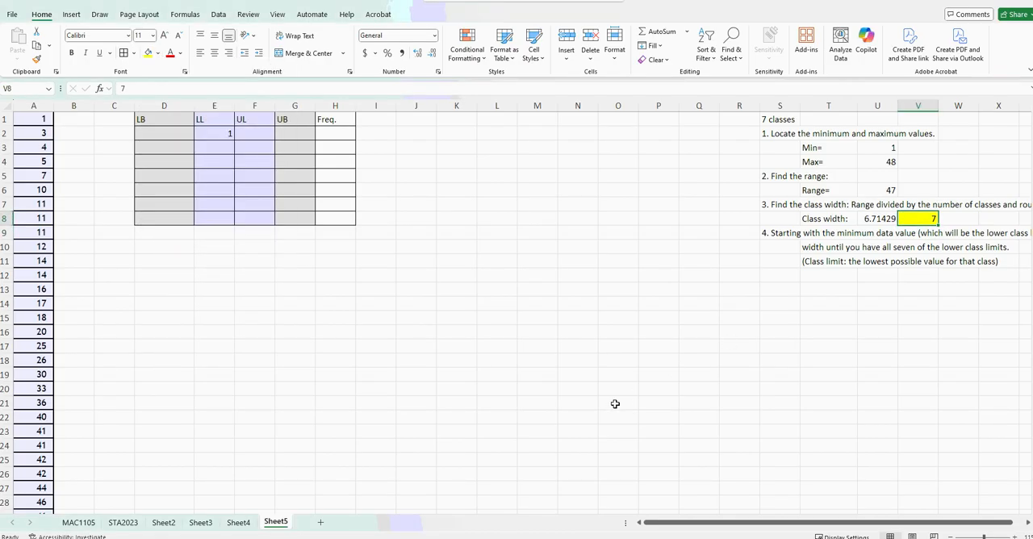
# Enter =E2+$V$8 in E3 and copy the formula down through E8 to complete the lower limits.
pyautogui.click(219, 147)
pyautogui.write('=')
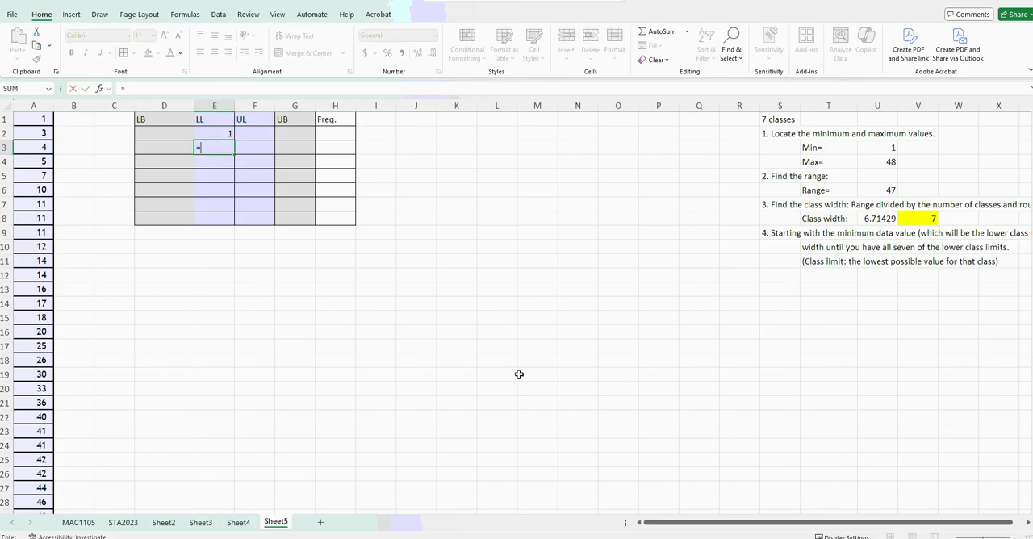
pyautogui.click(216, 134)
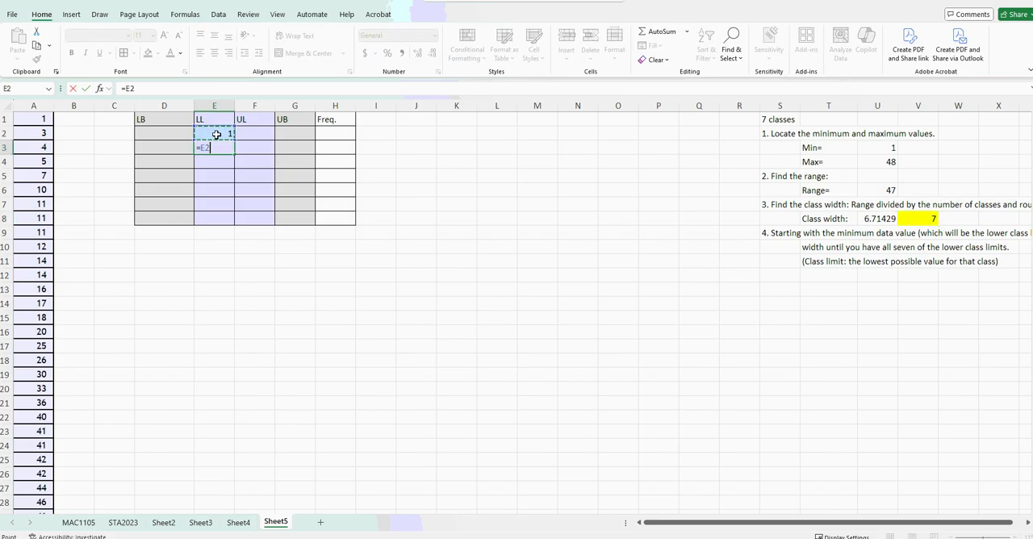
pyautogui.write('+')
pyautogui.click(921, 219)
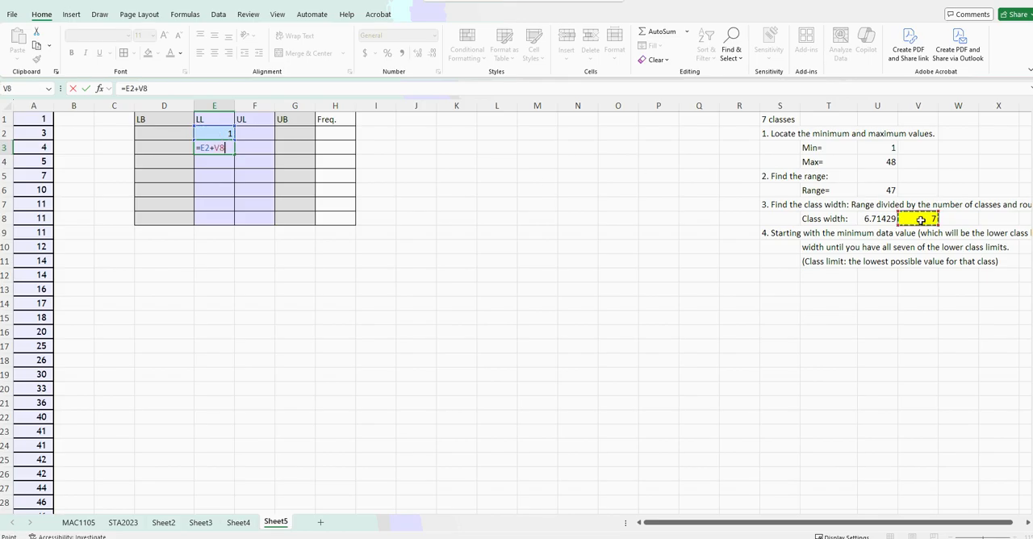
pyautogui.press('F4')
pyautogui.click(216, 148)
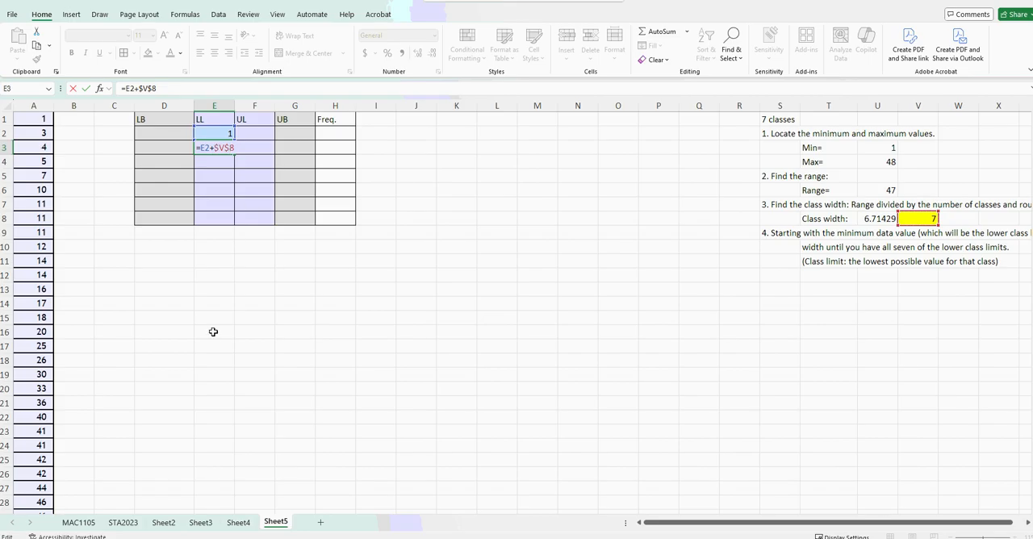
pyautogui.press('Return')
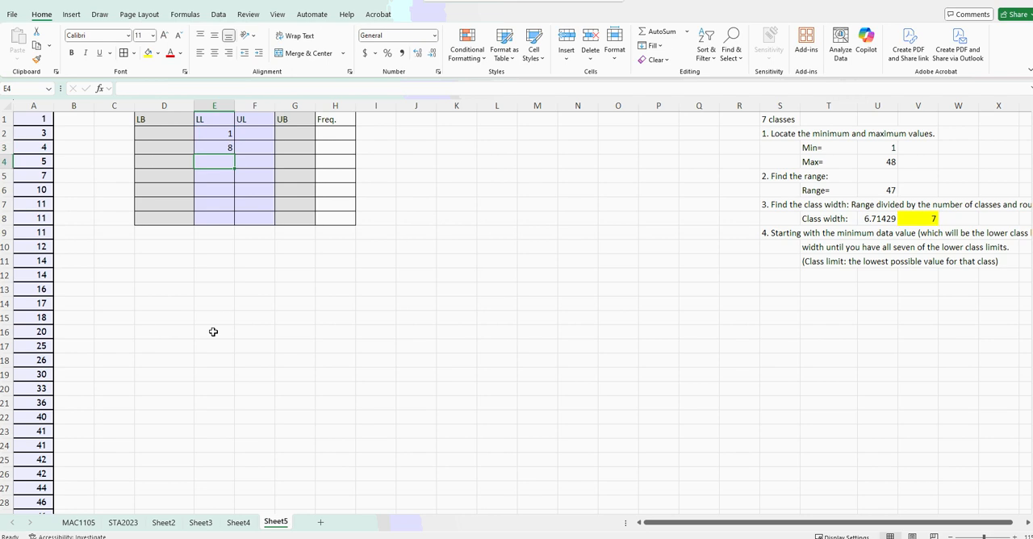
pyautogui.click(224, 144)
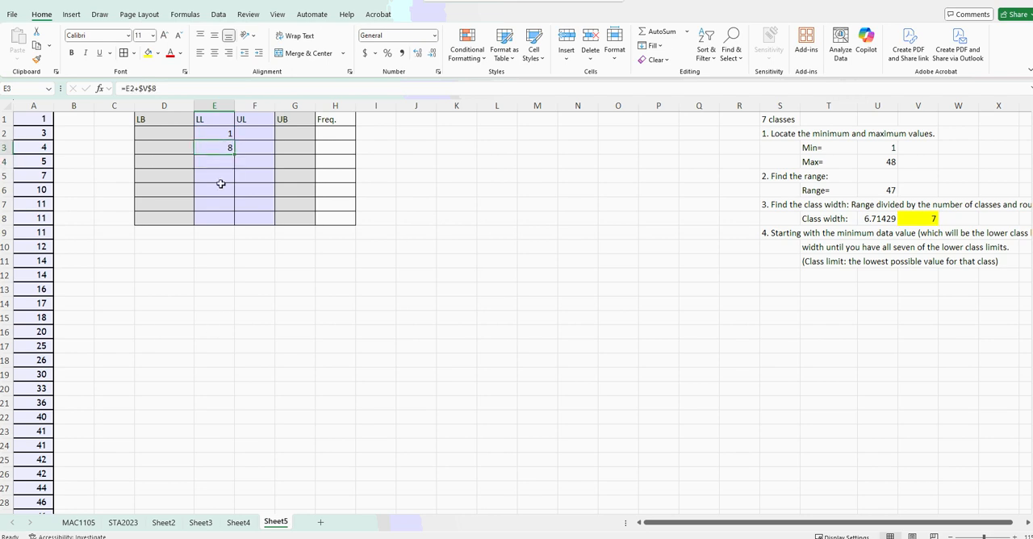
pyautogui.moveTo(232, 154); pyautogui.dragTo(239, 228)
pyautogui.click(218, 148)
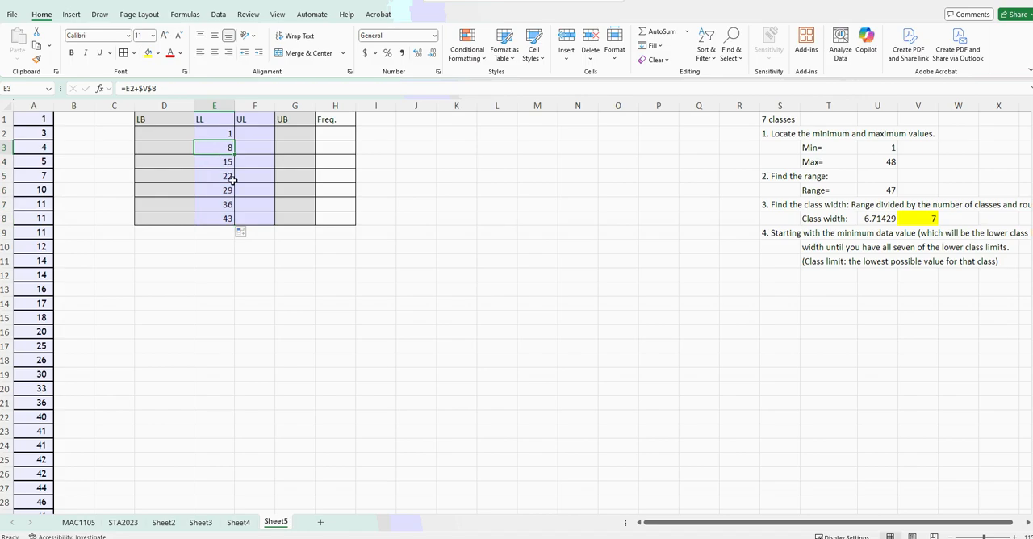
pyautogui.moveTo(142, 88); pyautogui.dragTo(158, 89)
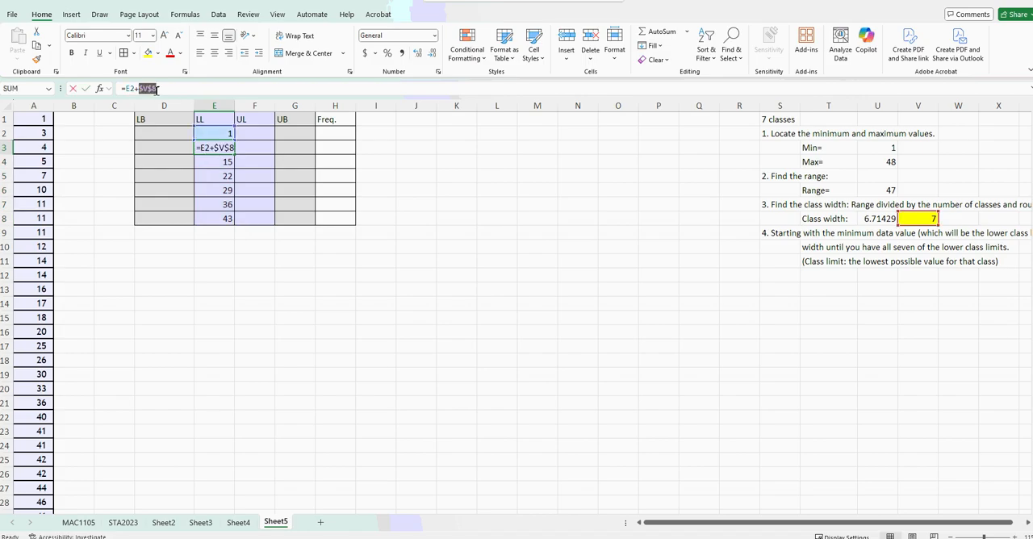
pyautogui.click(218, 161)
pyautogui.press('Return')
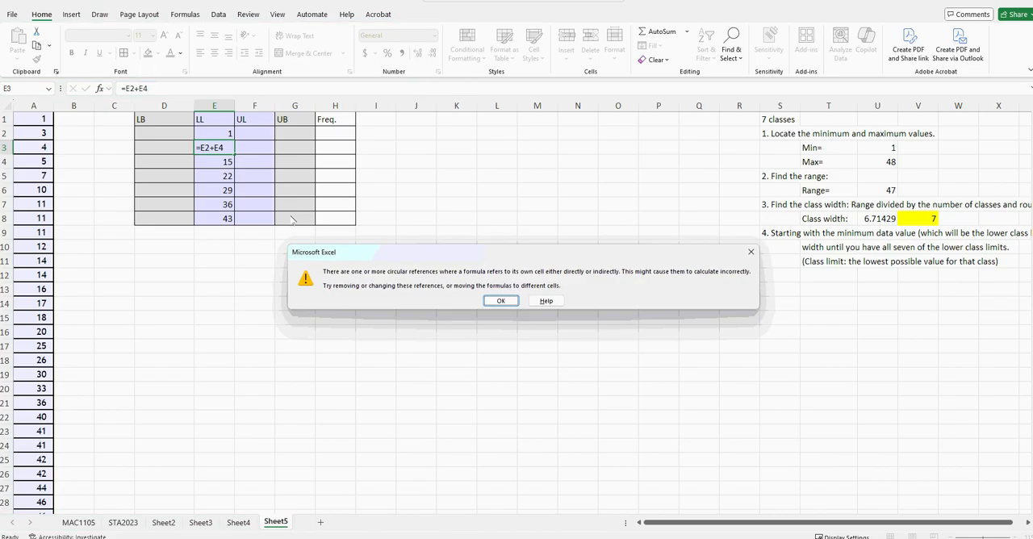
pyautogui.press('Return')
pyautogui.hotkey('ctrl', 'z')
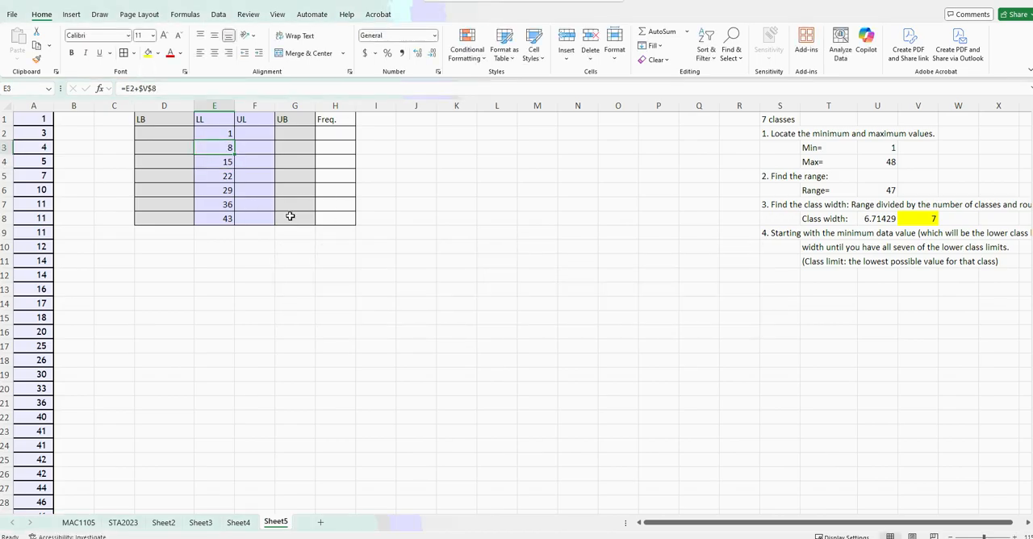
# Examine the cell references in the lower limit formulas in E3 and E4, including the absolute reference $V$8.
pyautogui.click(156, 86)
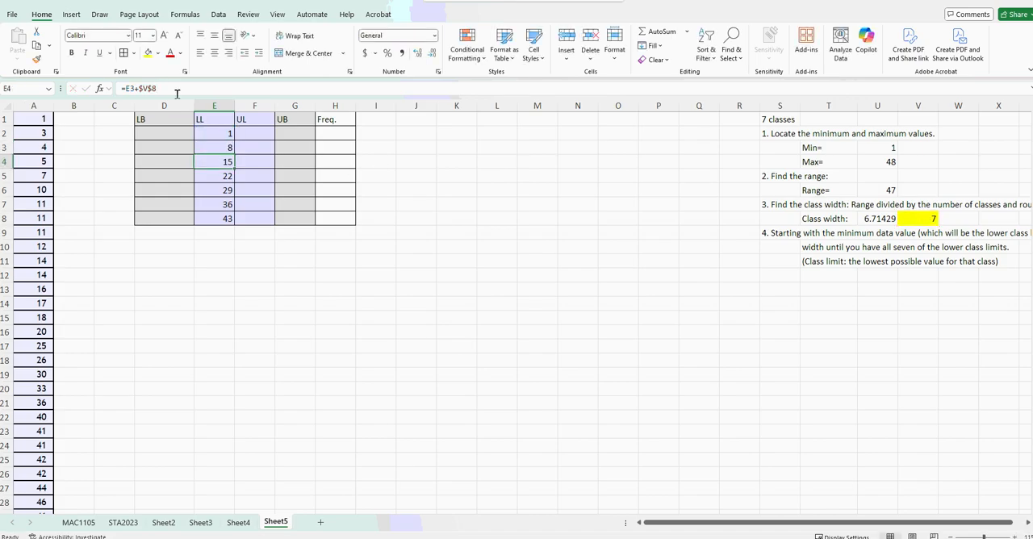
pyautogui.press('Return')
pyautogui.press('F2')
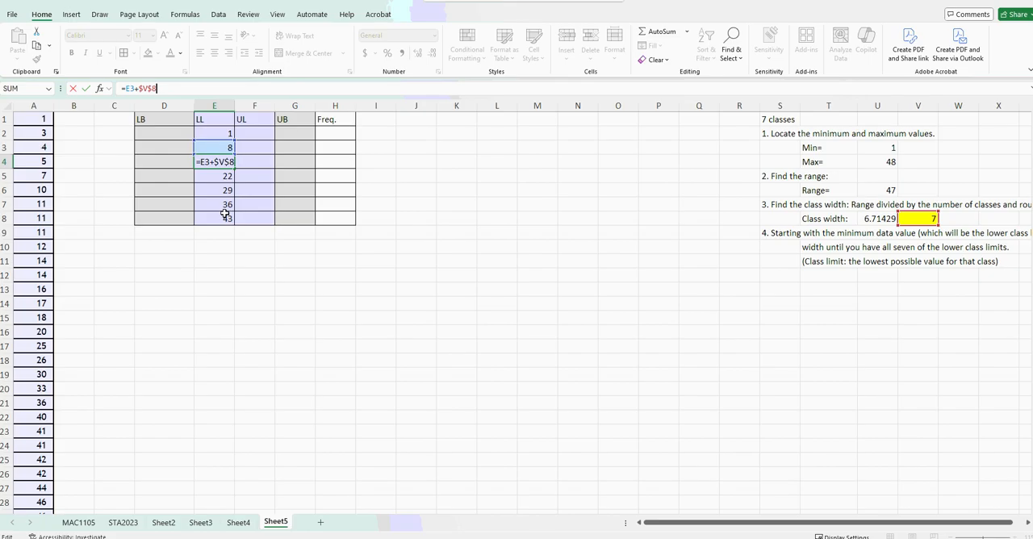
pyautogui.press('Return')
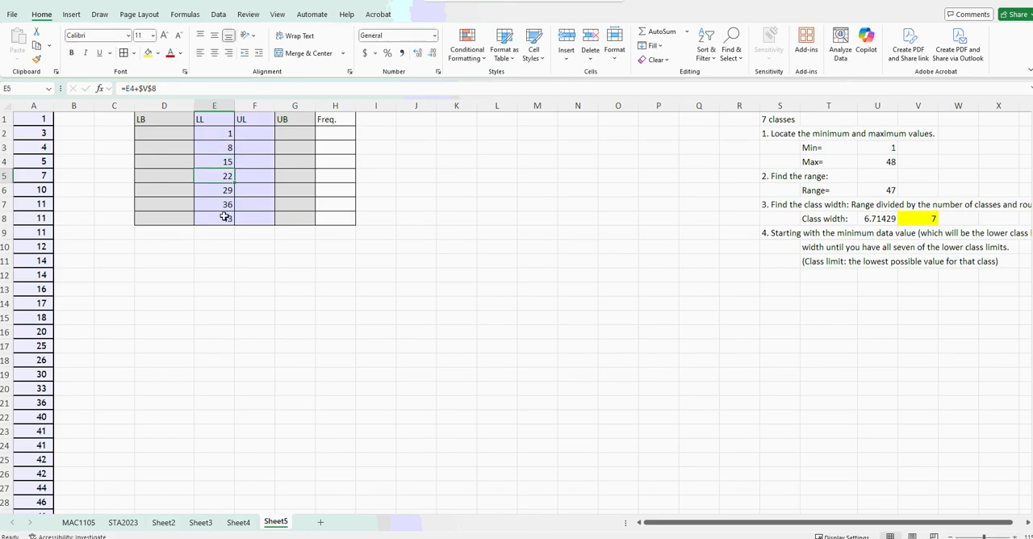
pyautogui.click(213, 163)
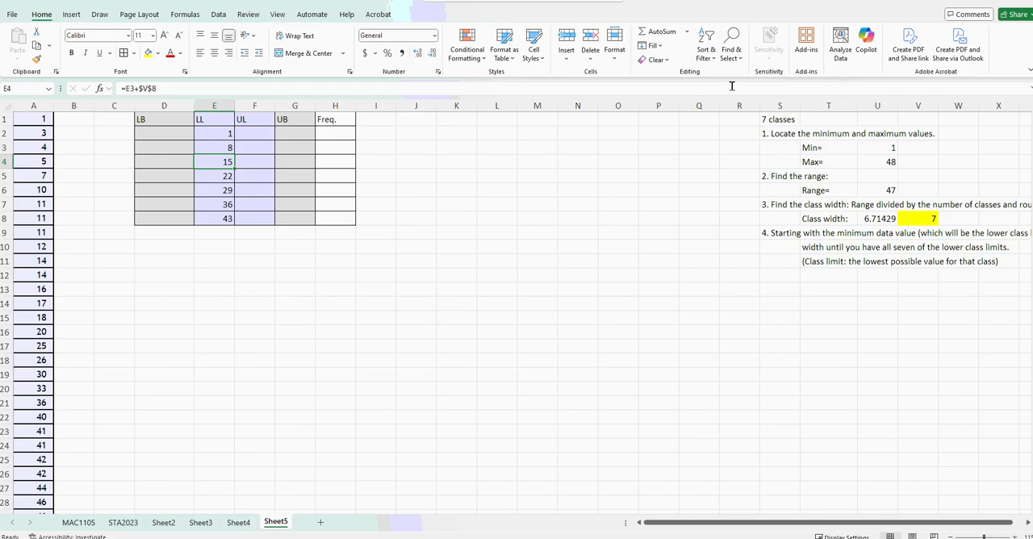
# Enter =E3-1 in F2 as the upper limit of the first class.
pyautogui.click(257, 135)
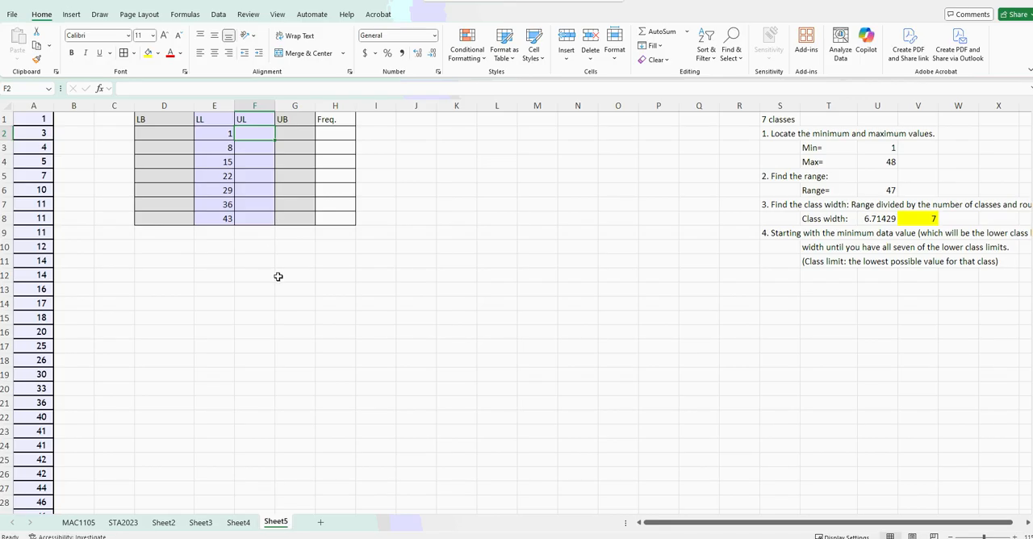
pyautogui.write('=')
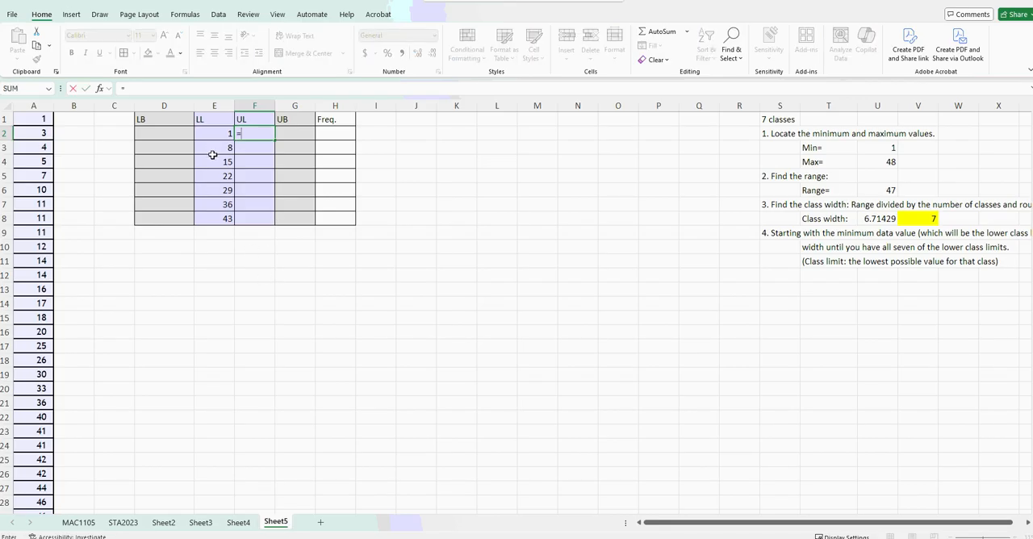
pyautogui.click(215, 149)
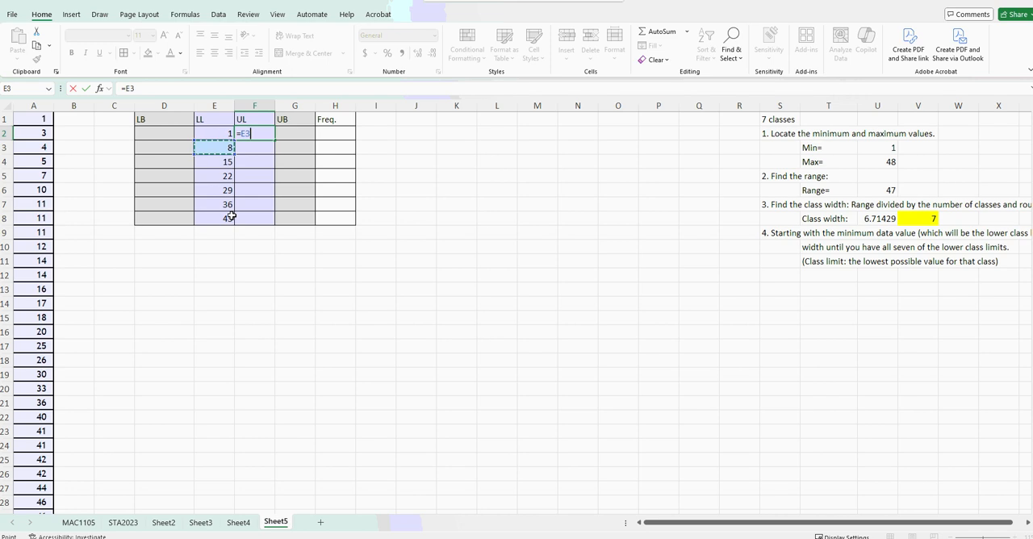
pyautogui.write('-1')
pyautogui.press('Return')
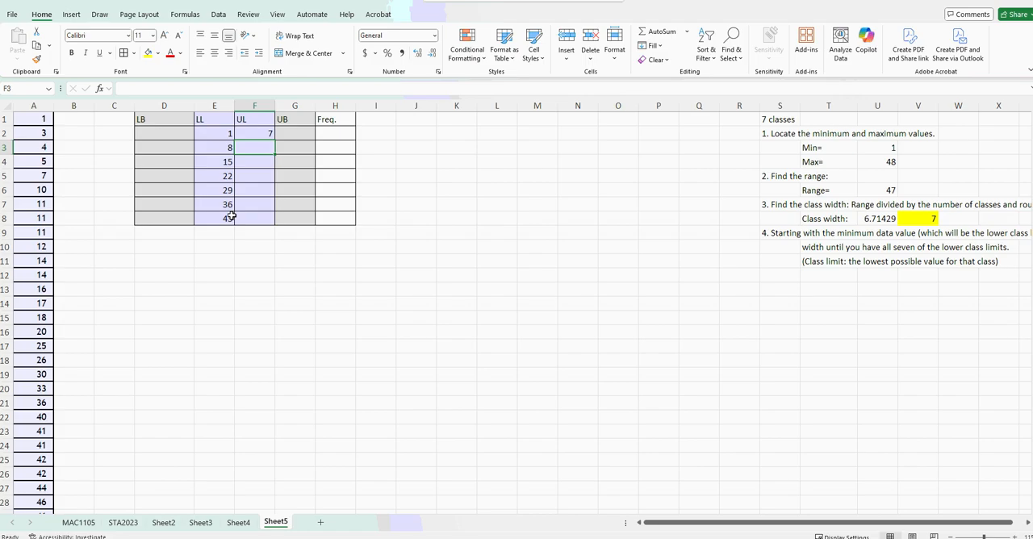
# Enter =F2+$V$8 in F3 and copy the formula down through F8 to complete the upper limits.
pyautogui.write('=')
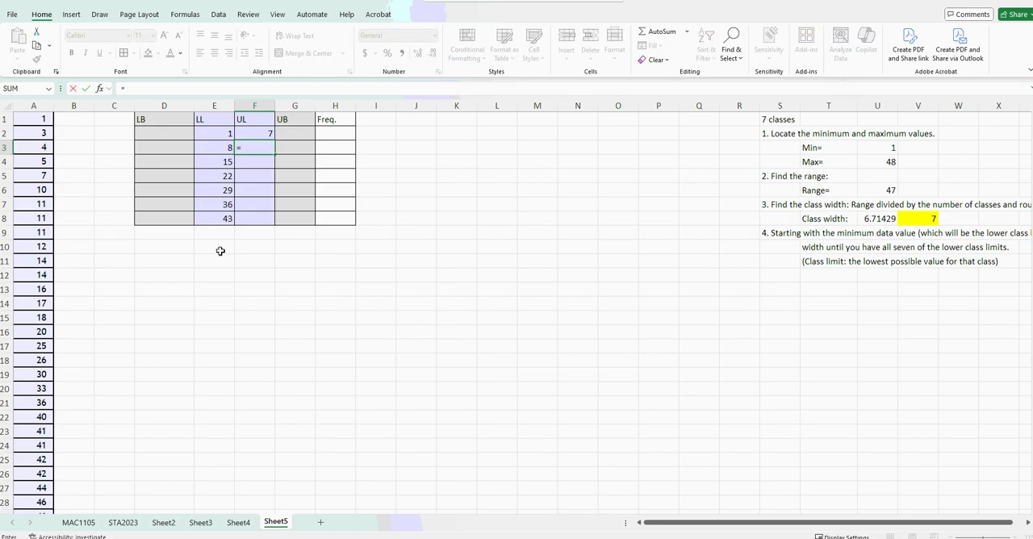
pyautogui.click(262, 134)
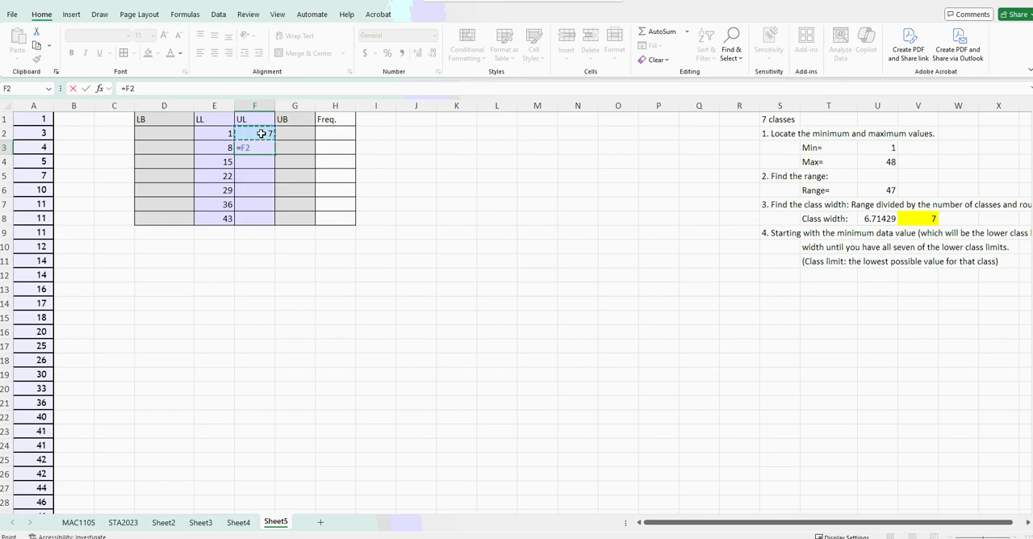
pyautogui.write('+')
pyautogui.click(917, 218)
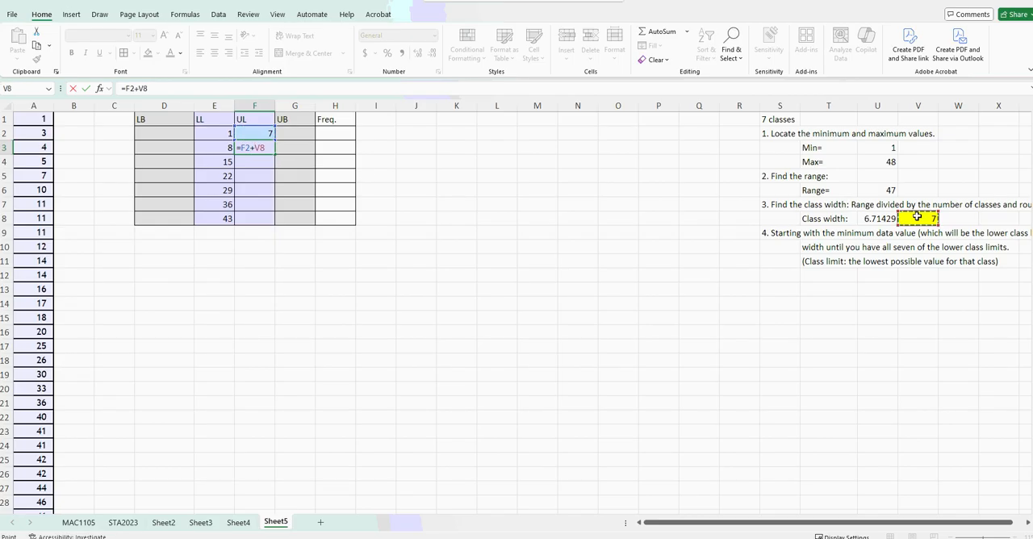
pyautogui.press('F4')
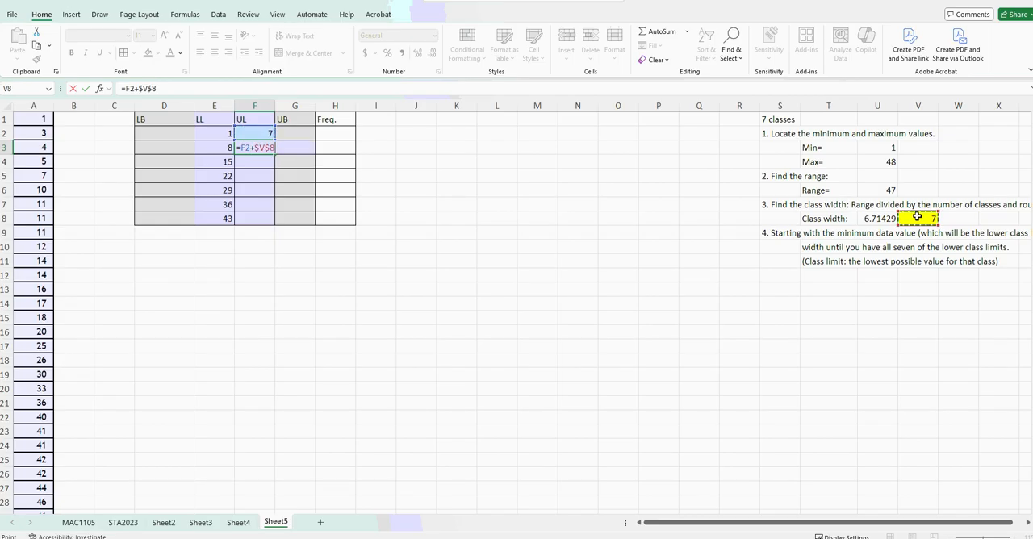
pyautogui.press('Return')
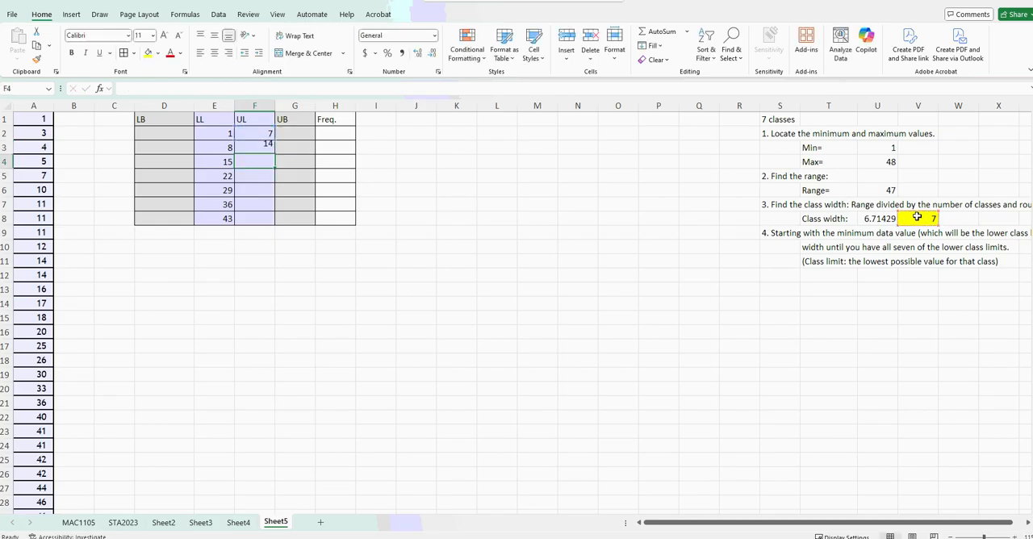
pyautogui.click(273, 147)
pyautogui.moveTo(274, 154); pyautogui.dragTo(275, 221)
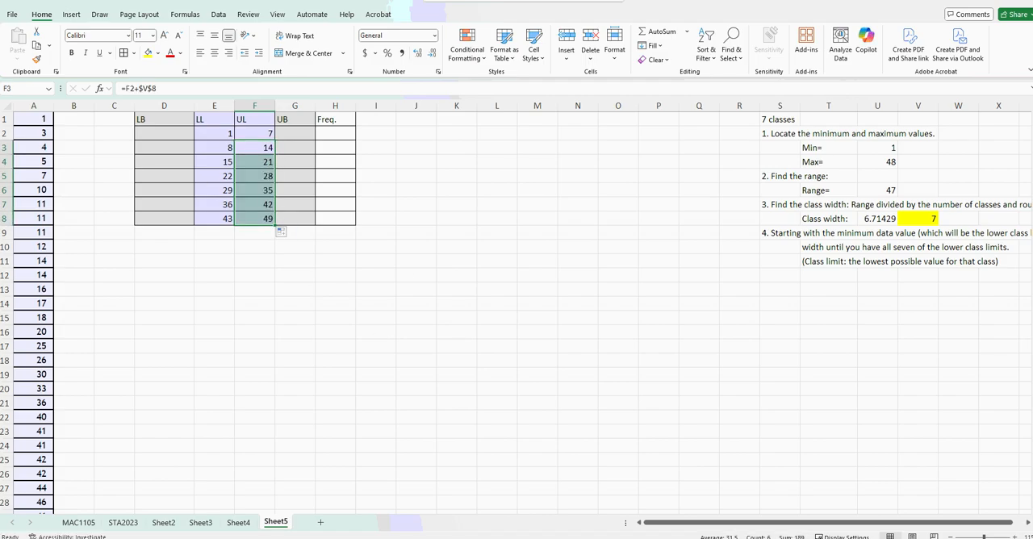
pyautogui.click(216, 176)
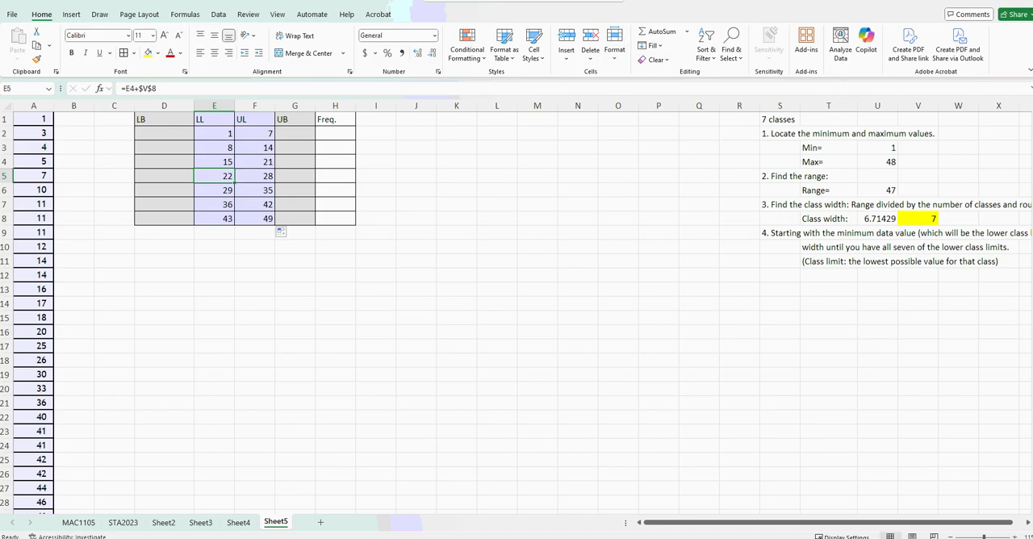
# Place the worksheet beside the MyOpenMath question, enter (1,7) as the first class interval there and submit it.
pyautogui.moveTo(839, 1); pyautogui.dragTo(2, 187)
pyautogui.moveTo(1, 129); pyautogui.dragTo(2, 194)
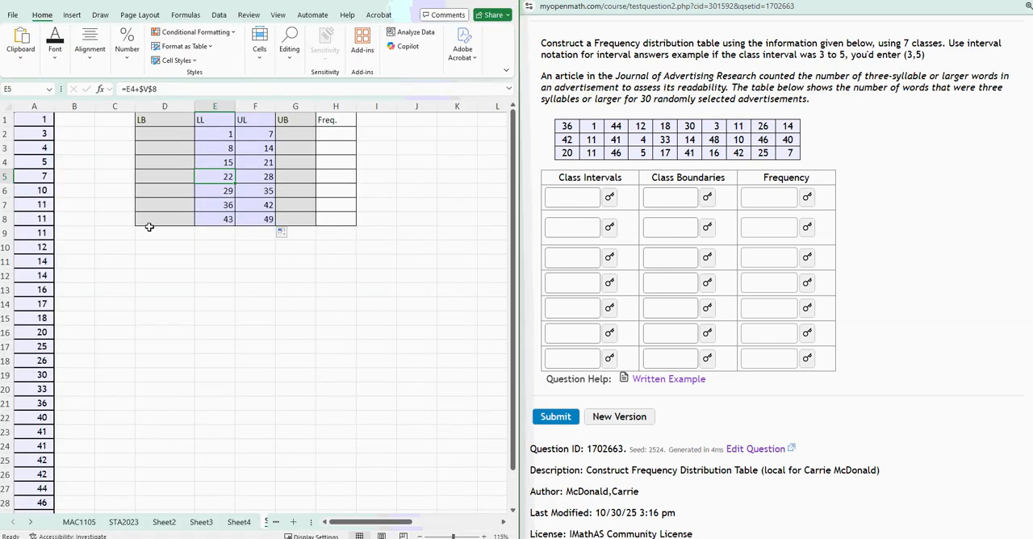
pyautogui.click(578, 197)
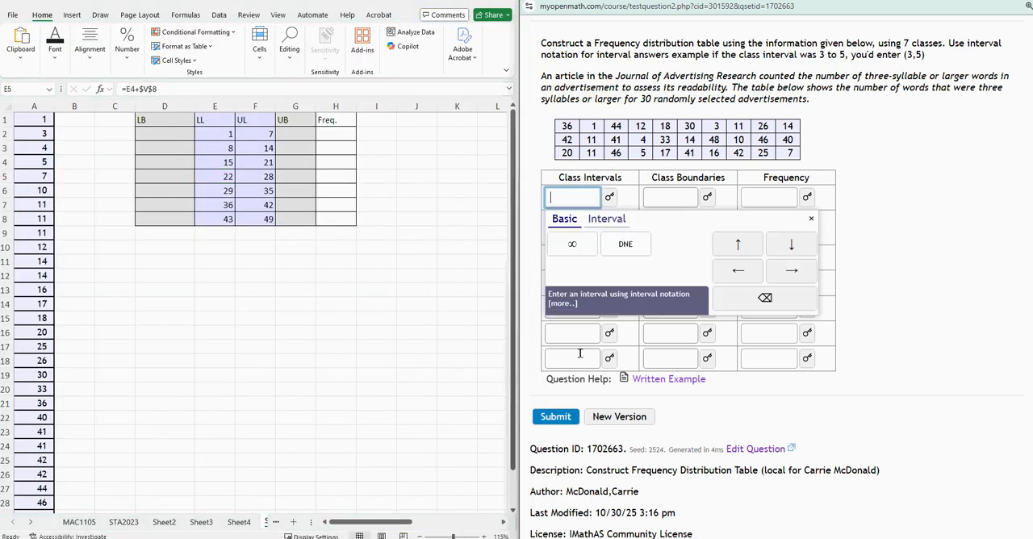
pyautogui.write('(')
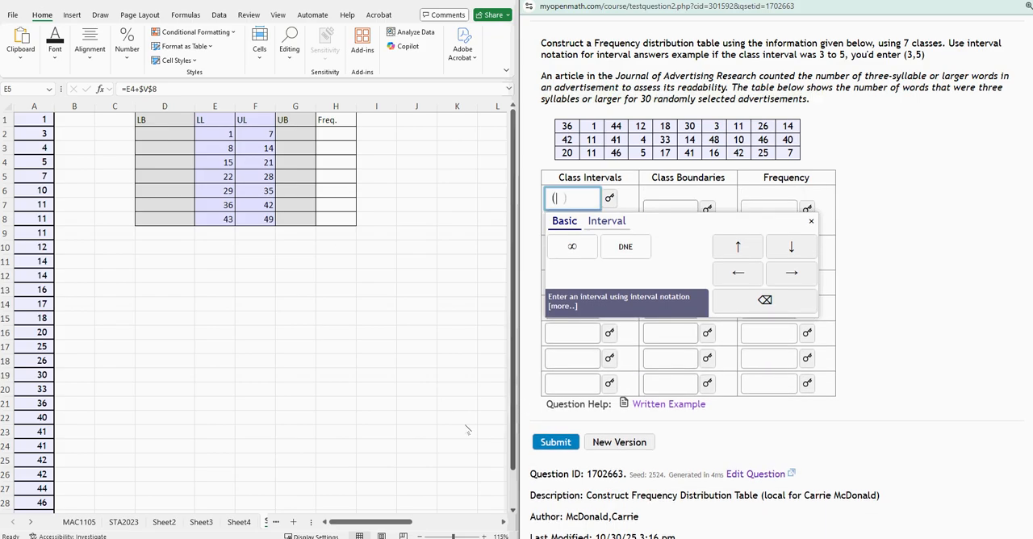
pyautogui.write('1,7]')
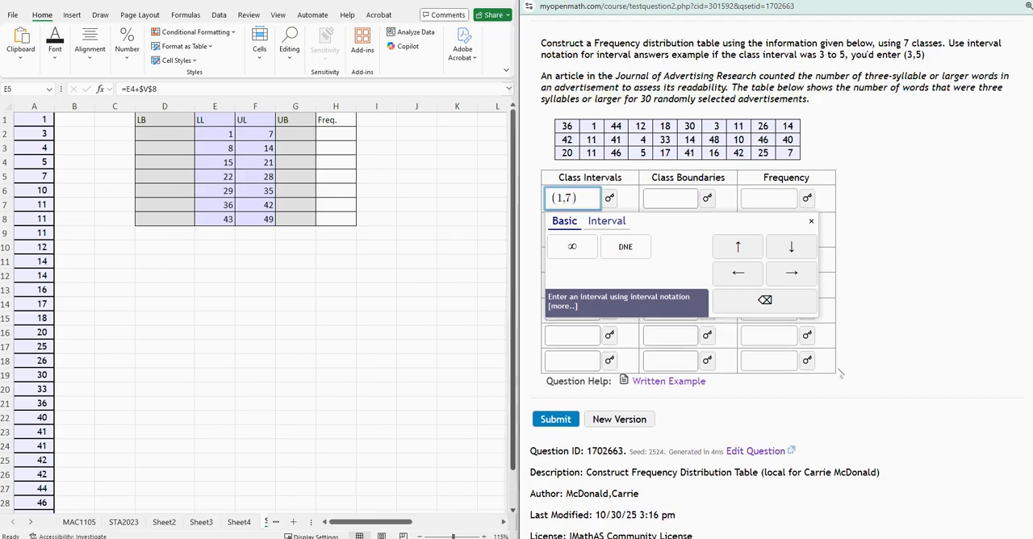
pyautogui.click(883, 373)
pyautogui.click(551, 421)
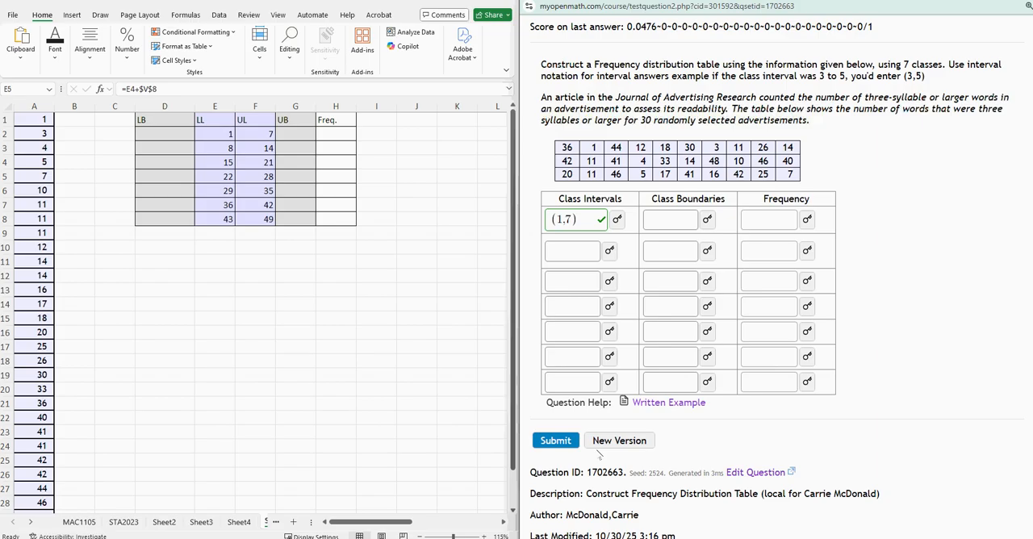
# Enter (8,14) as the second class interval and submit the answer.
pyautogui.click(573, 252)
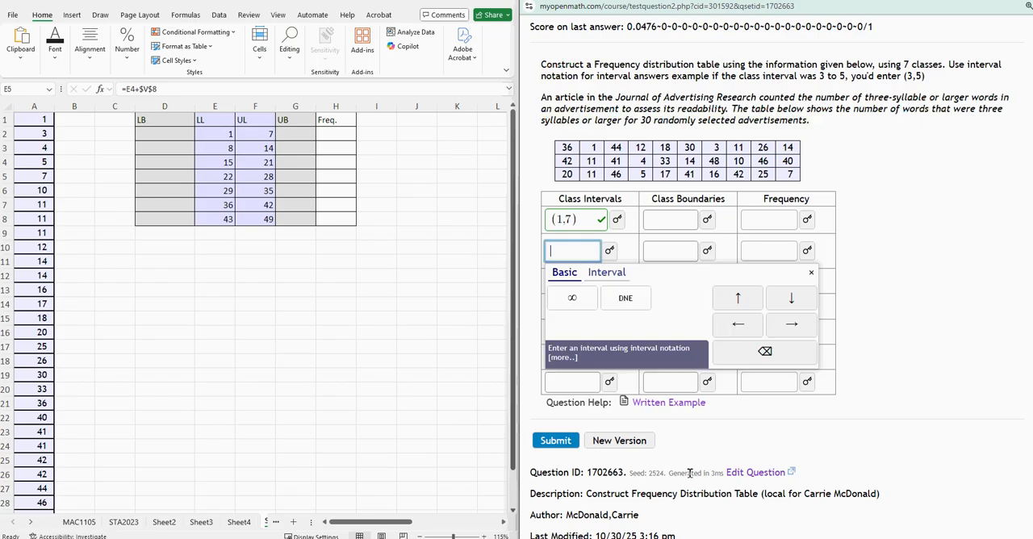
pyautogui.write('(8,')
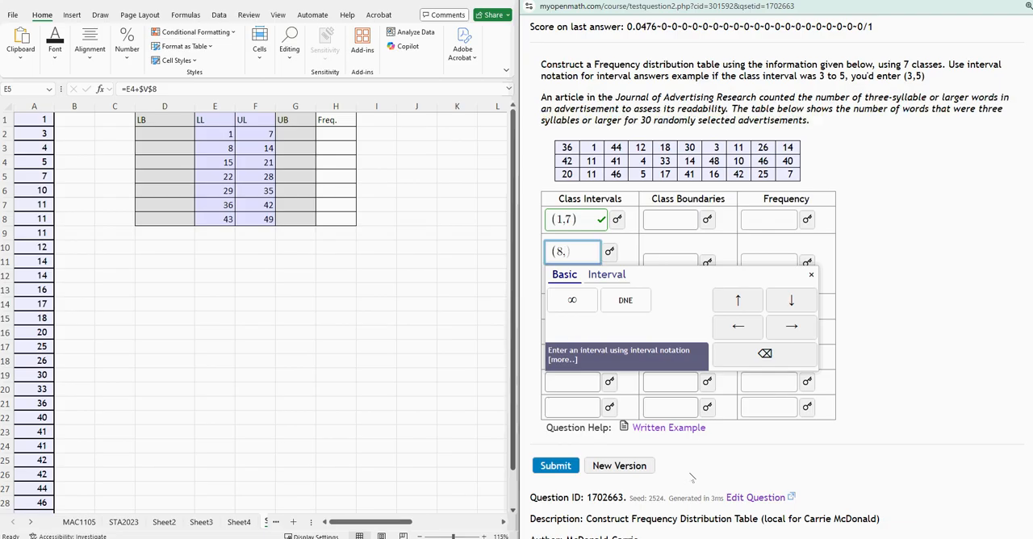
pyautogui.press('BackSpace')
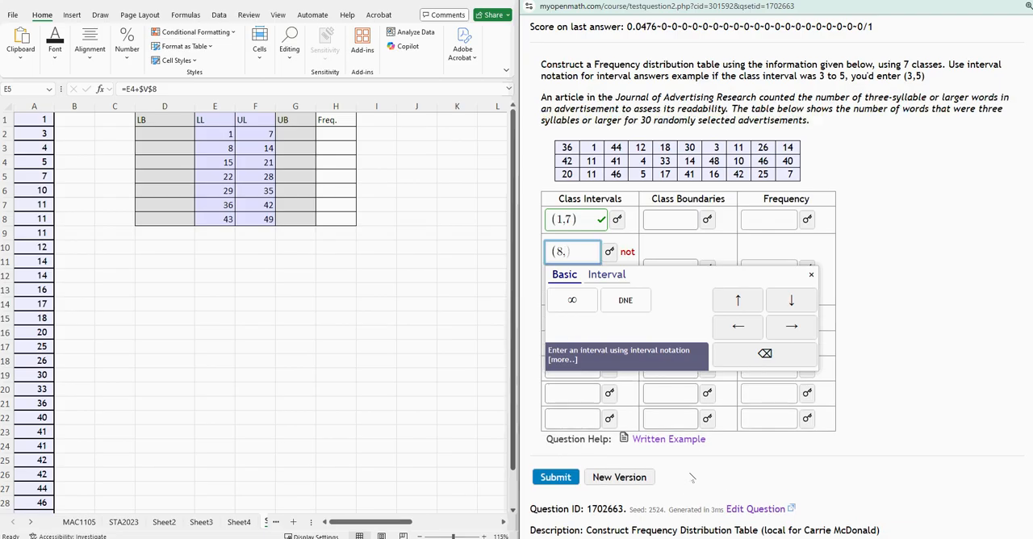
pyautogui.write(',14')
pyautogui.click(690, 474)
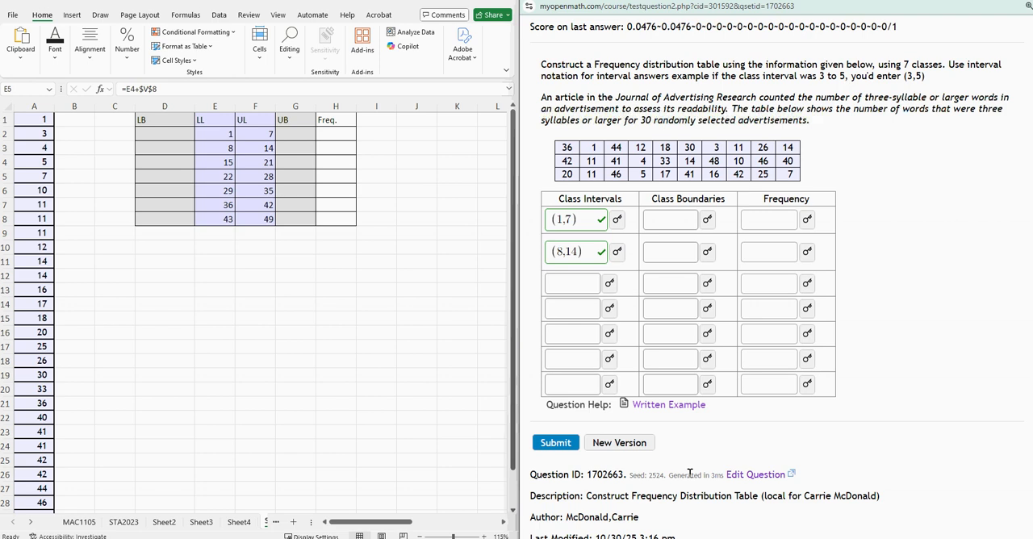
# Enter (15,21) as the third class interval, submit the answer and return to the worksheet.
pyautogui.click(576, 284)
pyautogui.write('(')
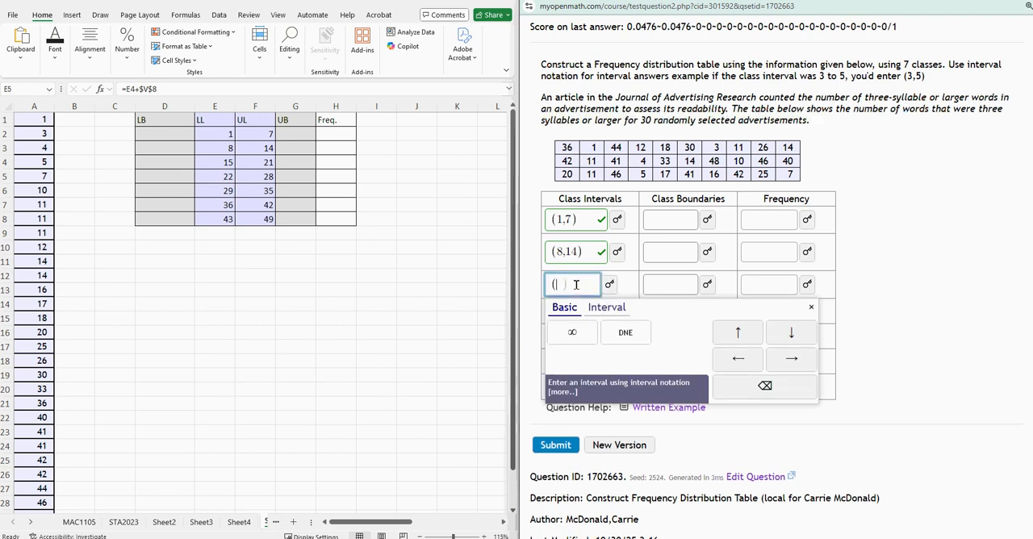
pyautogui.write('15,')
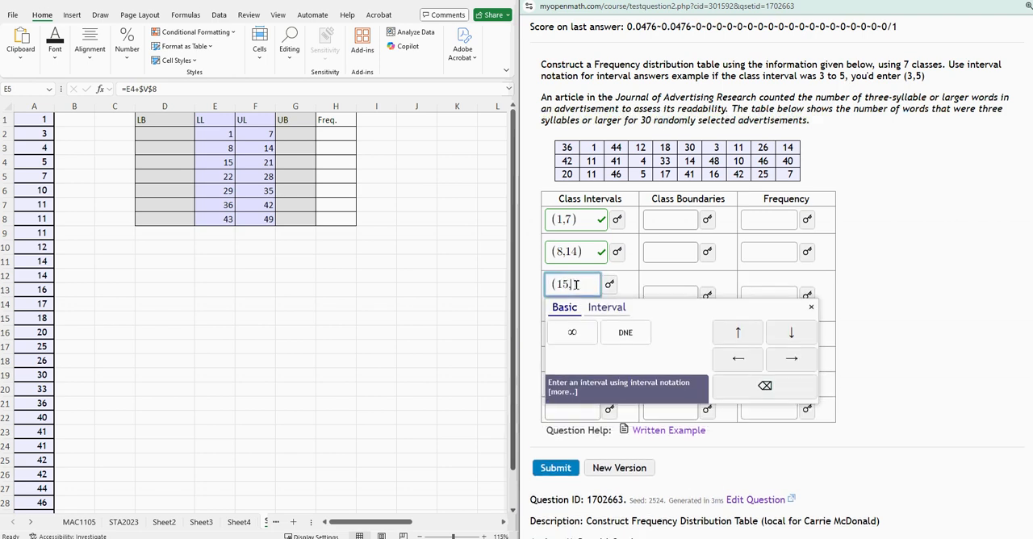
pyautogui.write('21')
pyautogui.press('Return')
pyautogui.click(397, 359)
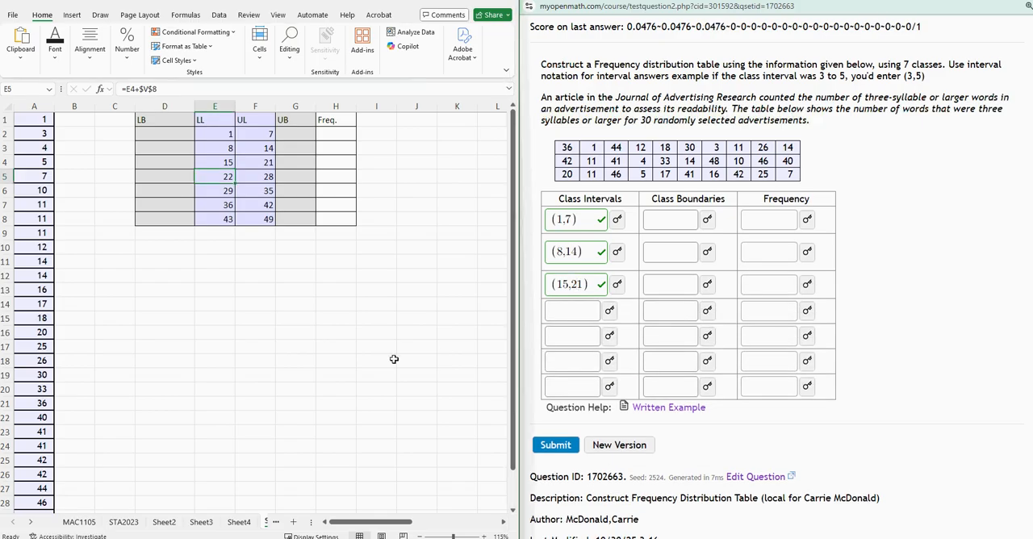
# Sketch a horizontal and a vertical axis with arrowheads below the frequency table using the black pen.
pyautogui.click(161, 131)
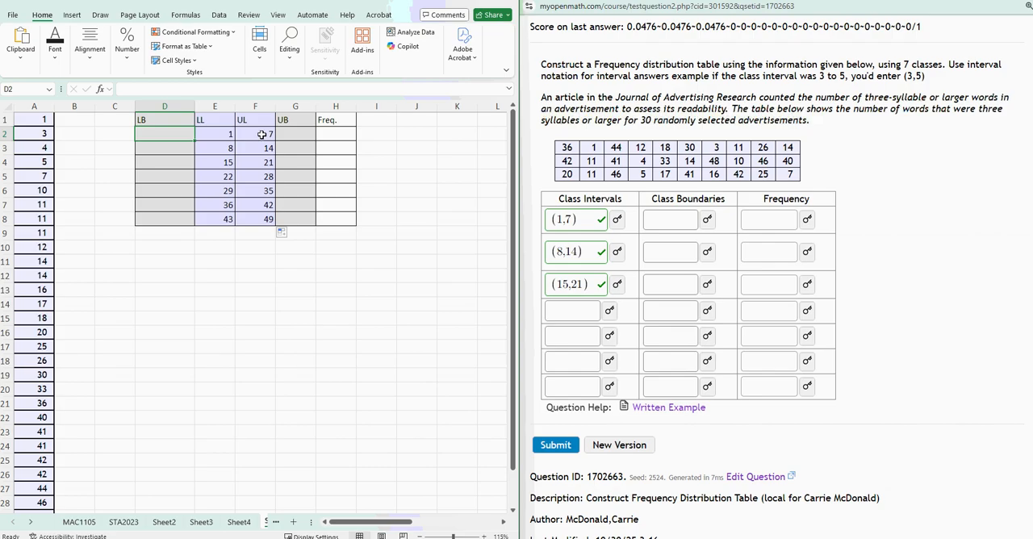
pyautogui.click(260, 135)
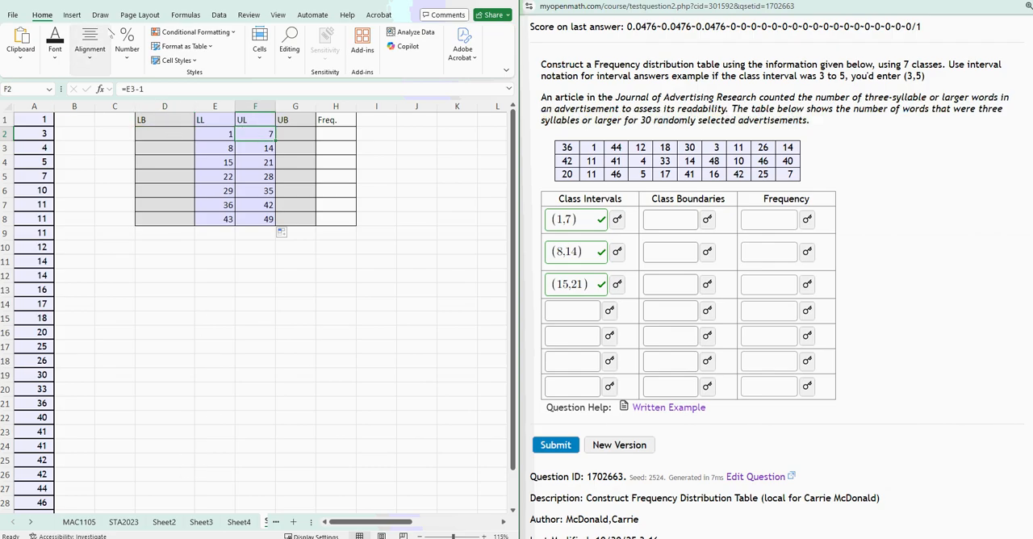
pyautogui.click(102, 14)
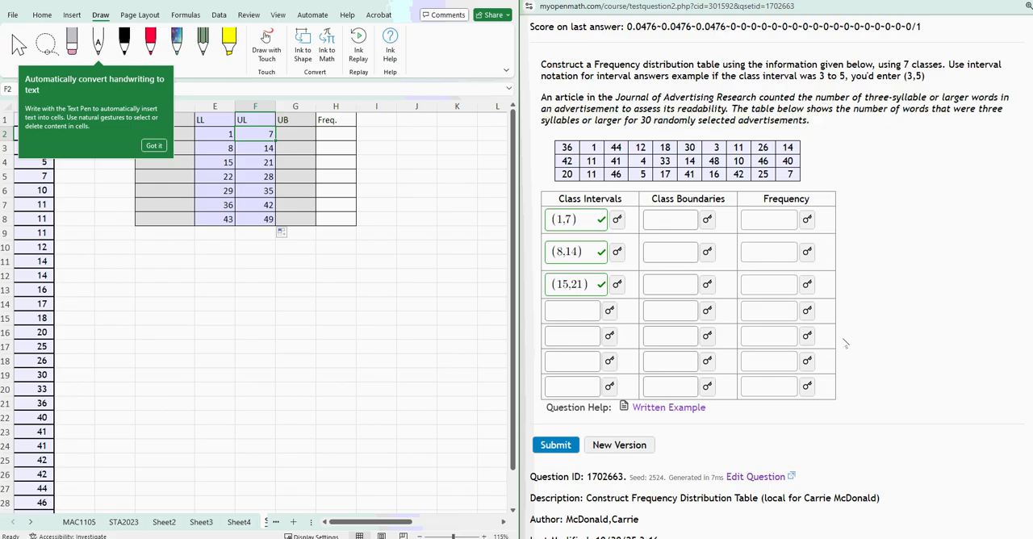
pyautogui.click(416, 388)
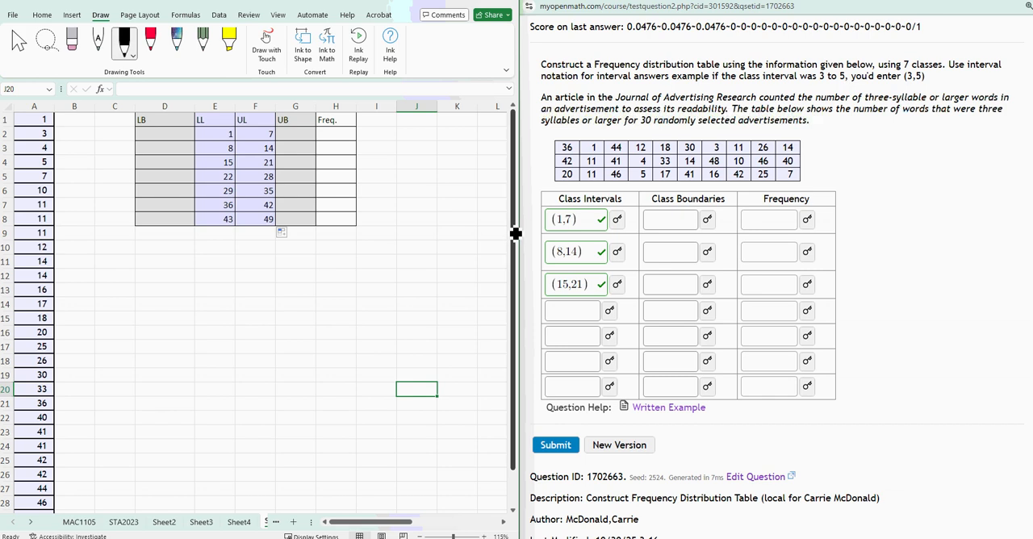
pyautogui.moveTo(194, 357)
pyautogui.mouseDown()
pyautogui.moveTo(392, 357)
pyautogui.moveTo(384, 363)
pyautogui.mouseUp()
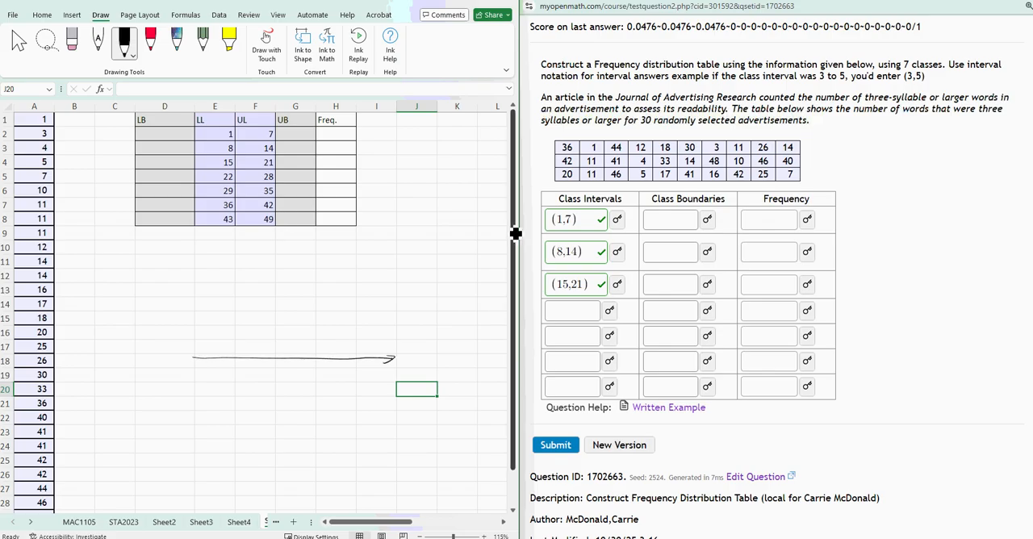
pyautogui.moveTo(194, 246); pyautogui.dragTo(195, 317)
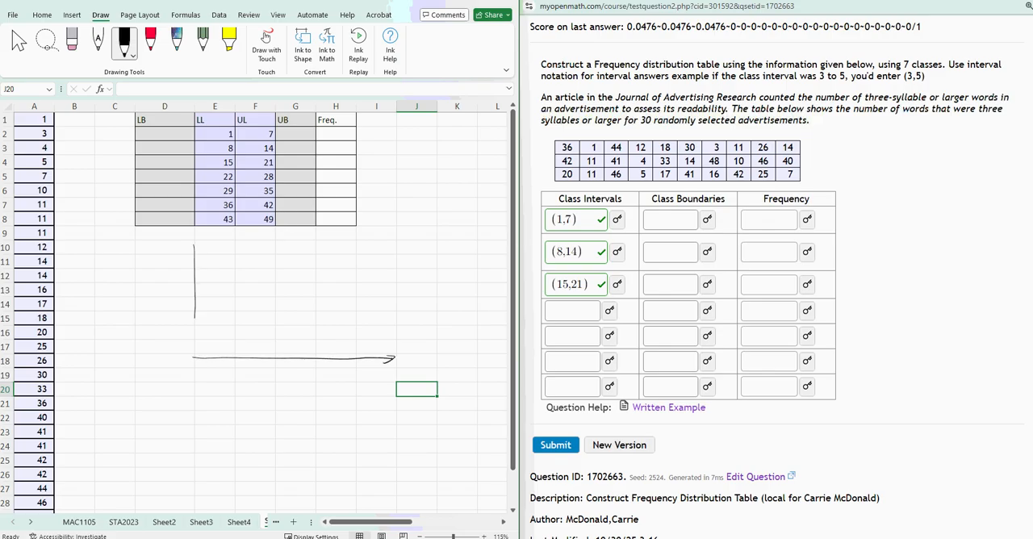
pyautogui.moveTo(189, 253); pyautogui.dragTo(193, 245)
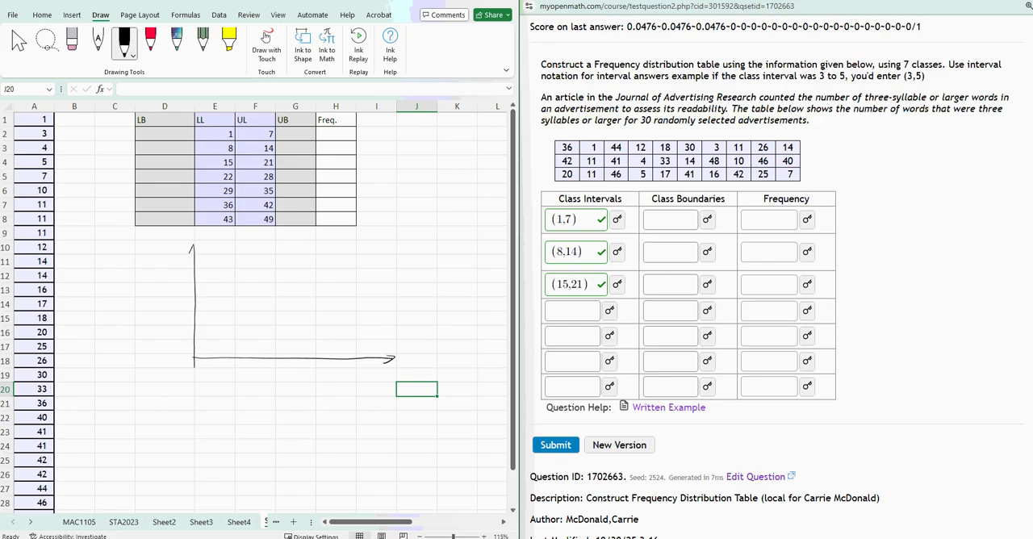
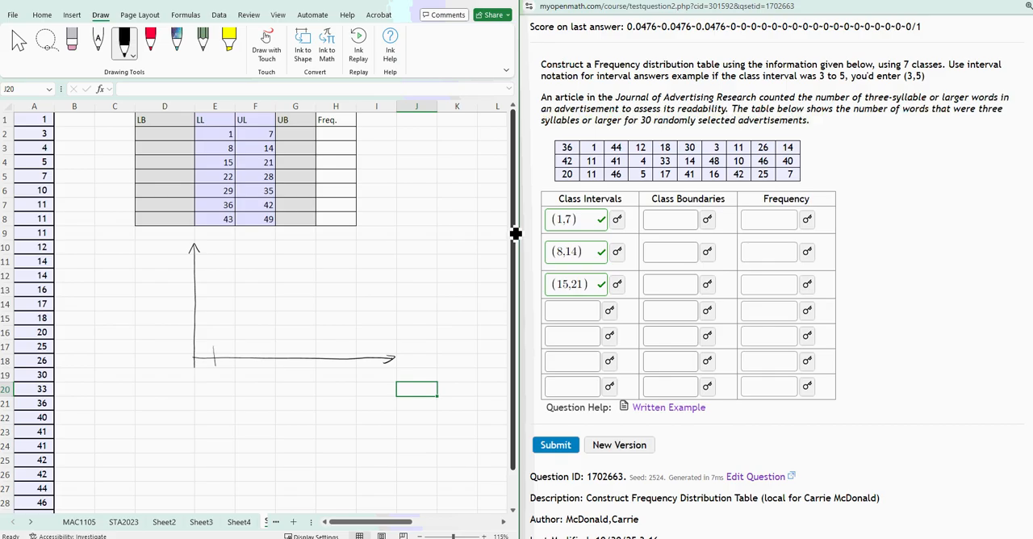
# Label the first tick on the horizontal axis 1 with the black pen.
pyautogui.moveTo(214, 375); pyautogui.dragTo(217, 384)
pyautogui.moveTo(241, 351)
pyautogui.mouseDown()
pyautogui.moveTo(242, 371)
pyautogui.moveTo(276, 368)
pyautogui.mouseUp()
pyautogui.moveTo(286, 351)
pyautogui.mouseDown()
pyautogui.moveTo(288, 368)
pyautogui.moveTo(313, 368)
pyautogui.mouseUp()
pyautogui.moveTo(322, 352)
pyautogui.mouseDown()
pyautogui.moveTo(323, 368)
pyautogui.moveTo(342, 369)
pyautogui.mouseUp()
pyautogui.moveTo(351, 353); pyautogui.dragTo(352, 368)
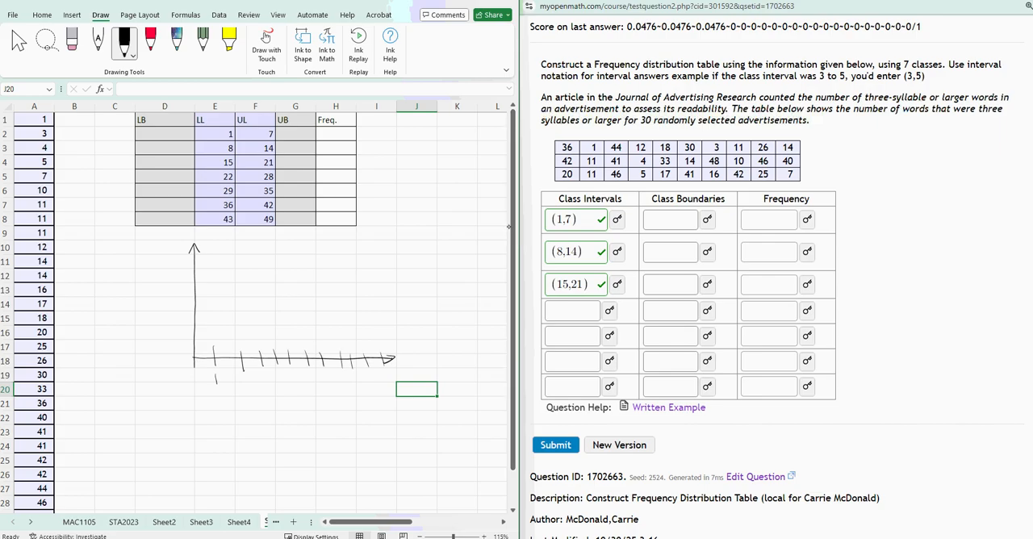
pyautogui.hotkey('ctrl', 'z')
pyautogui.hotkey('ctrl', 'z')
pyautogui.hotkey('ctrl', 'z')
pyautogui.hotkey('ctrl', 'z')
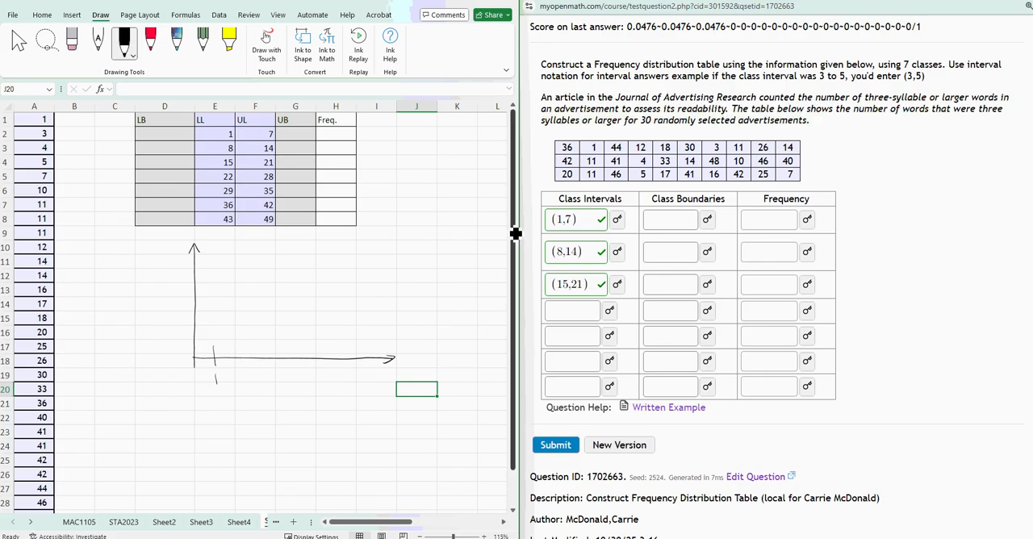
# Add a second tick labelled 7 on the horizontal axis and sketch a rough bar between 1 and 7.
pyautogui.moveTo(255, 349)
pyautogui.mouseDown()
pyautogui.moveTo(262, 383)
pyautogui.moveTo(266, 376)
pyautogui.mouseUp()
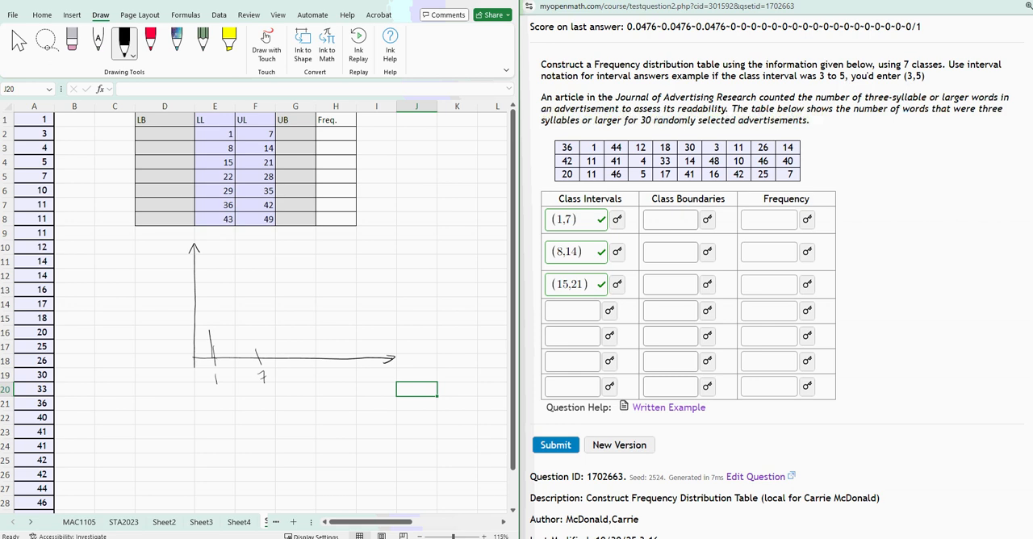
pyautogui.moveTo(229, 284); pyautogui.dragTo(256, 344)
# Count the values in A1:A5 with a COUNT formula in H2 as the first class frequency.
pyautogui.click(343, 135)
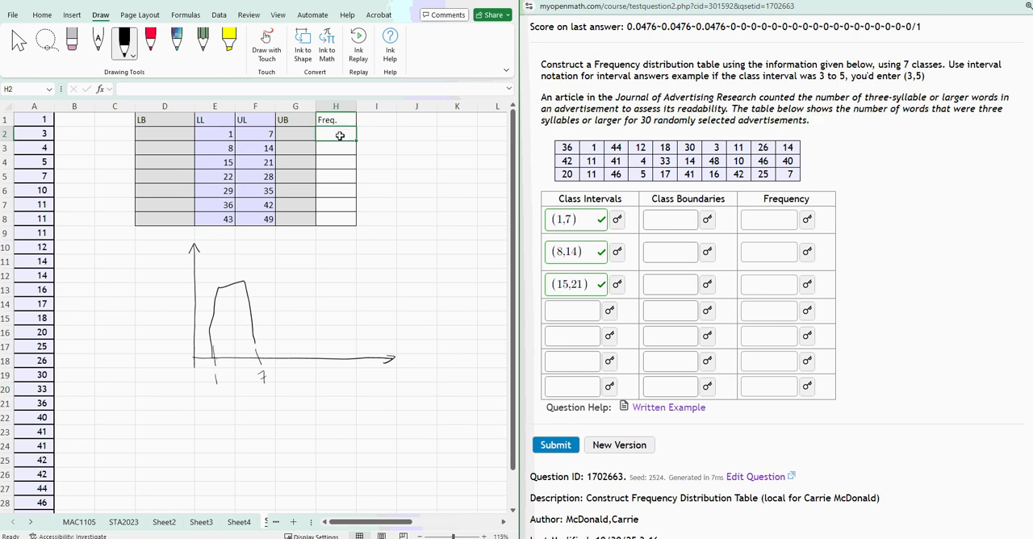
pyautogui.press('Escape')
pyautogui.write('=')
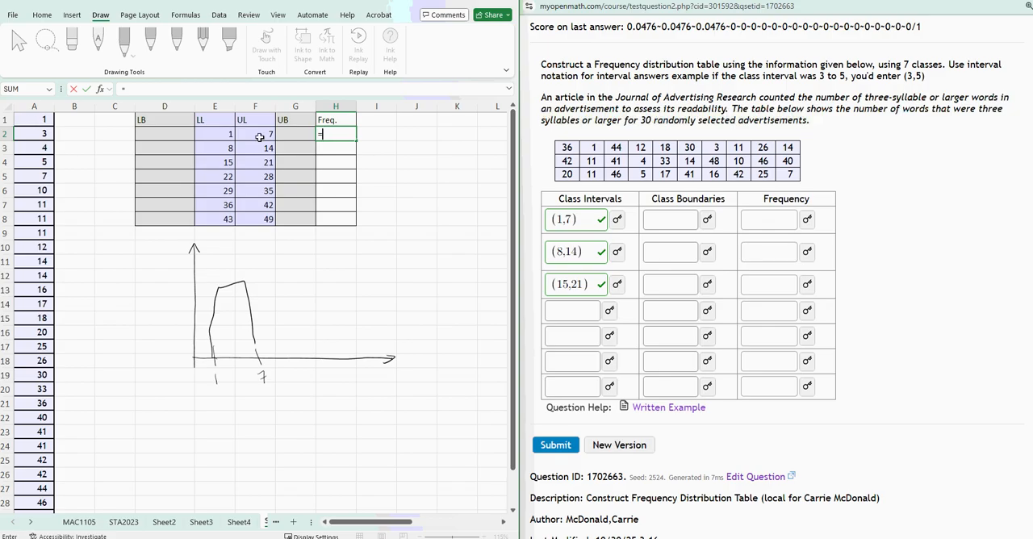
pyautogui.moveTo(29, 119); pyautogui.dragTo(32, 171)
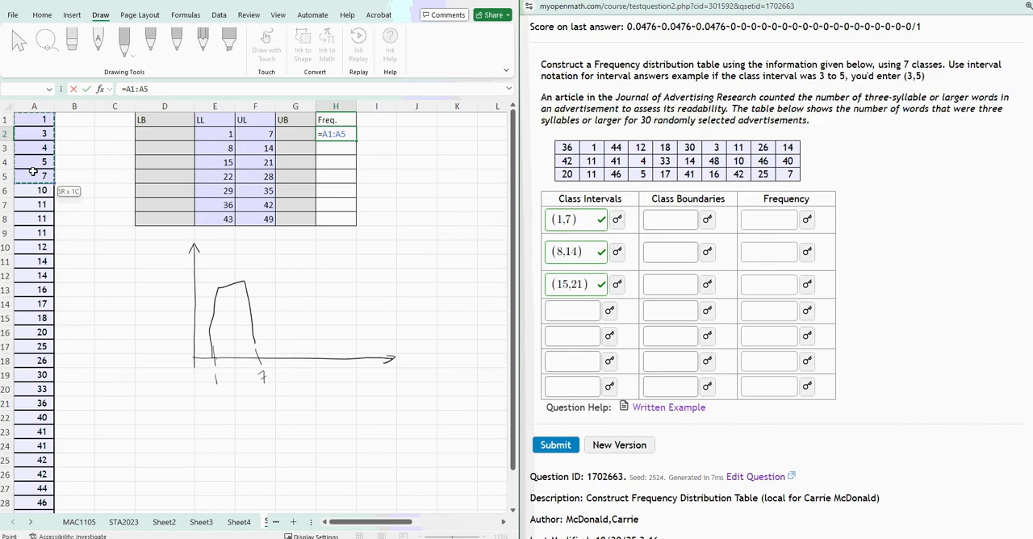
pyautogui.press('BackSpace')
pyautogui.press('BackSpace')
pyautogui.press('BackSpace')
pyautogui.press('BackSpace')
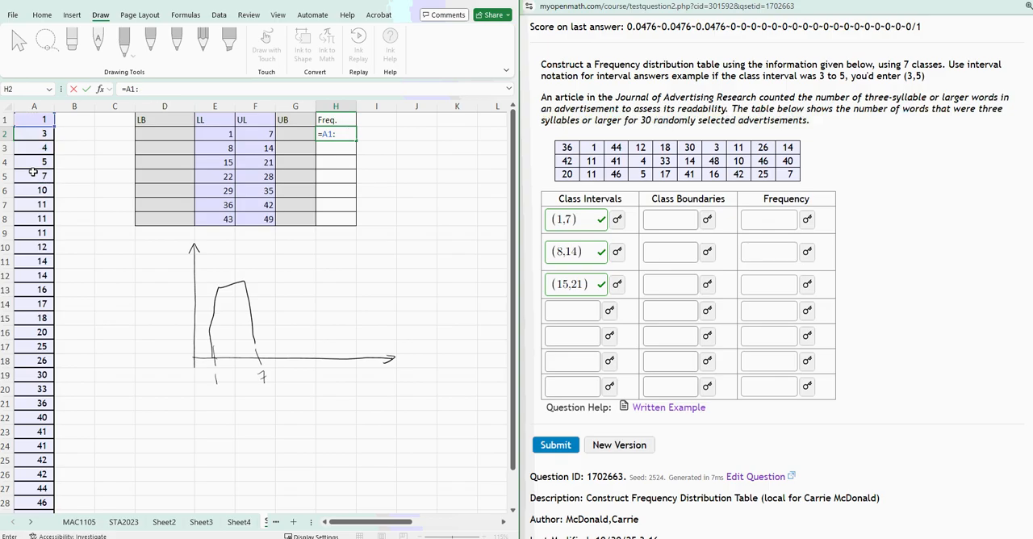
pyautogui.press('BackSpace')
pyautogui.write('coun(')
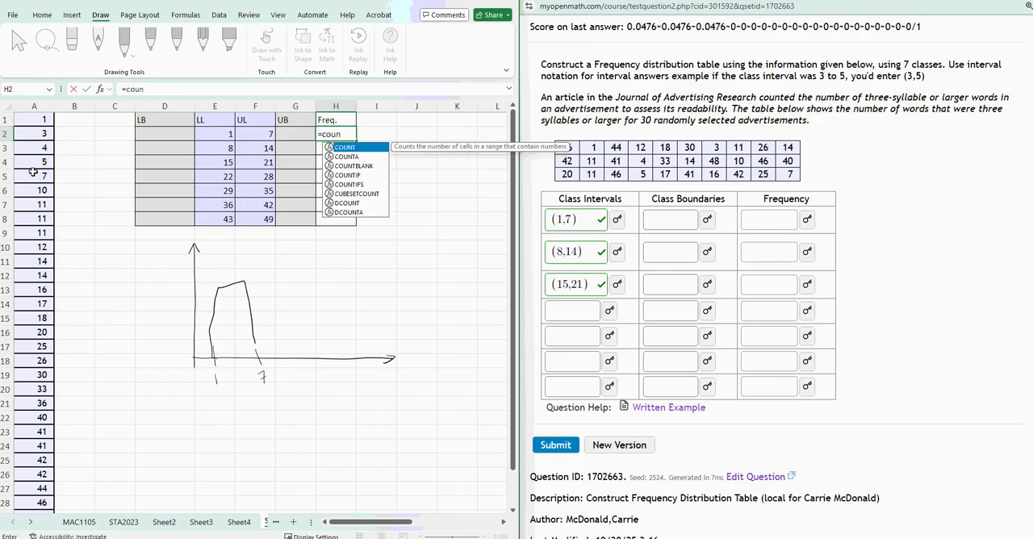
pyautogui.write('(')
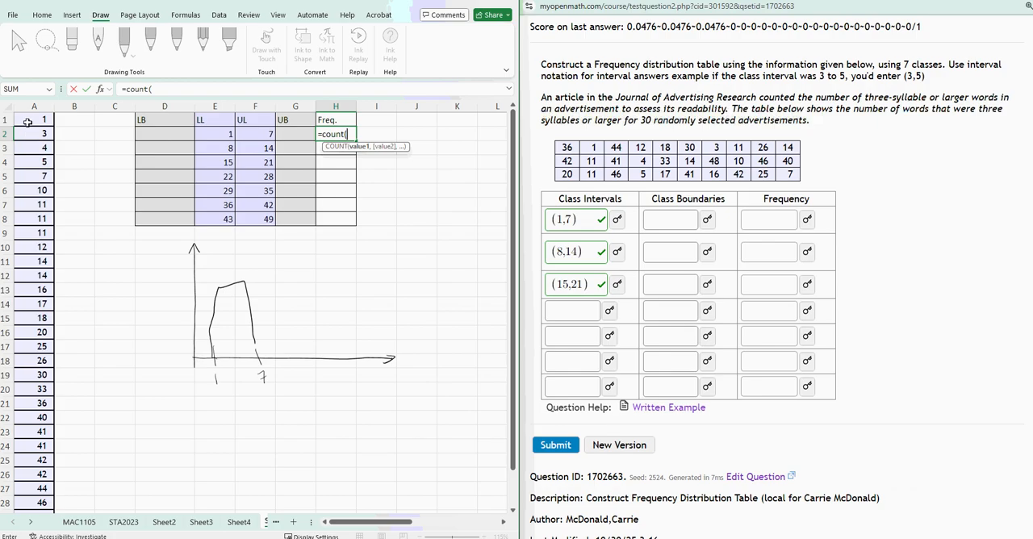
pyautogui.moveTo(27, 120); pyautogui.dragTo(28, 176)
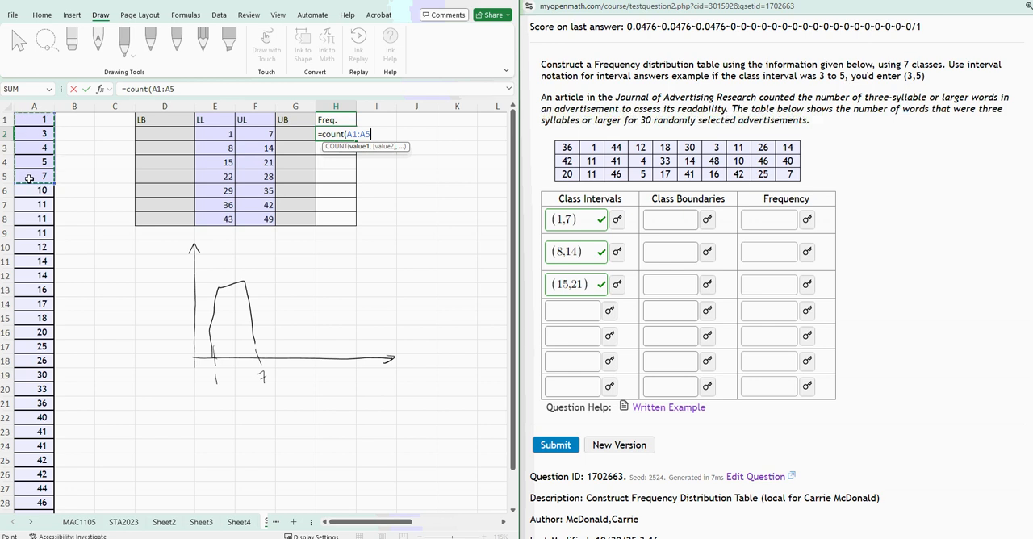
pyautogui.write(')')
pyautogui.press('Return')
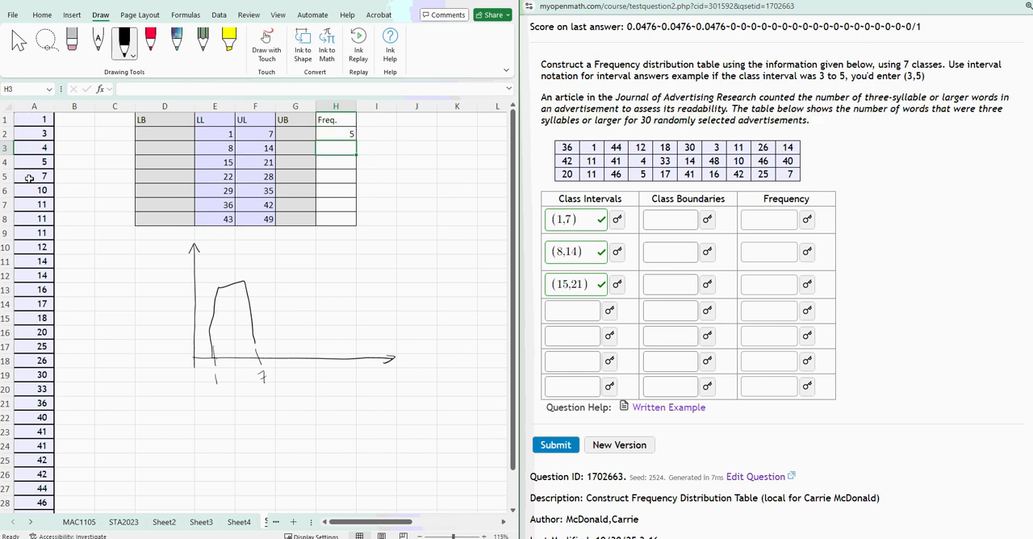
# Erase the rough bar between 1 and 7, keeping the axes and tick labels.
pyautogui.click(343, 131)
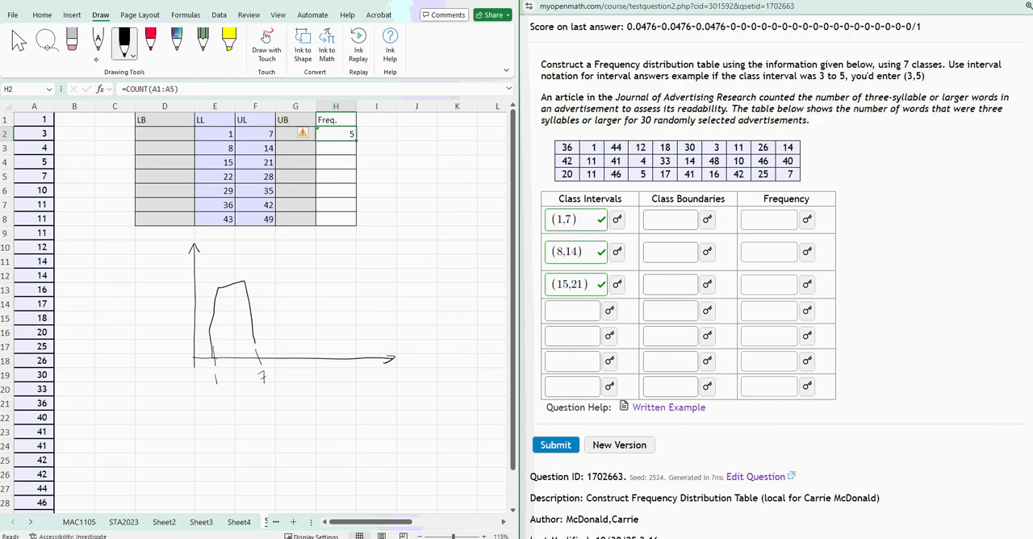
pyautogui.click(71, 41)
pyautogui.click(216, 292)
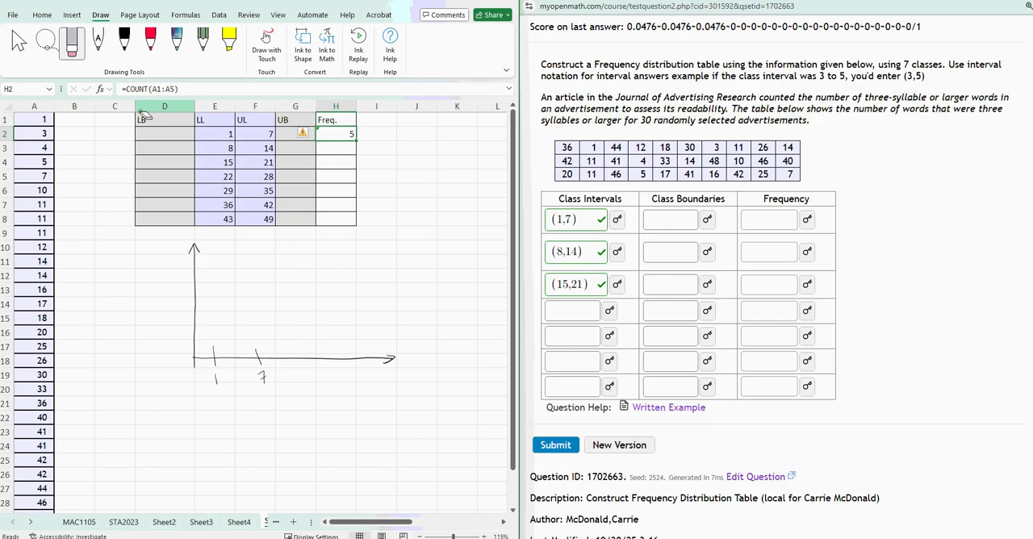
# Mark five ticks on the vertical axis in black, label it f and 5, and draw a bar of height 5 over 1 to 7.
pyautogui.click(123, 40)
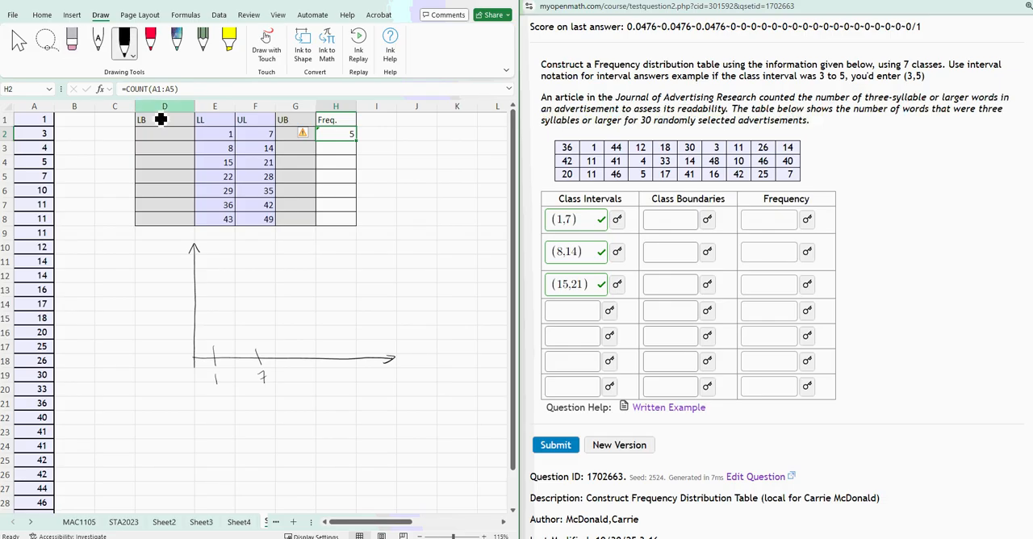
pyautogui.moveTo(189, 340); pyautogui.dragTo(199, 341)
pyautogui.moveTo(191, 327)
pyautogui.mouseDown()
pyautogui.moveTo(202, 326)
pyautogui.moveTo(200, 285)
pyautogui.moveTo(158, 313)
pyautogui.moveTo(174, 292)
pyautogui.mouseUp()
pyautogui.moveTo(178, 279)
pyautogui.mouseDown()
pyautogui.moveTo(188, 276)
pyautogui.moveTo(211, 319)
pyautogui.moveTo(214, 355)
pyautogui.mouseUp()
pyautogui.moveTo(212, 284)
pyautogui.mouseDown()
pyautogui.moveTo(229, 283)
pyautogui.moveTo(257, 355)
pyautogui.mouseUp()
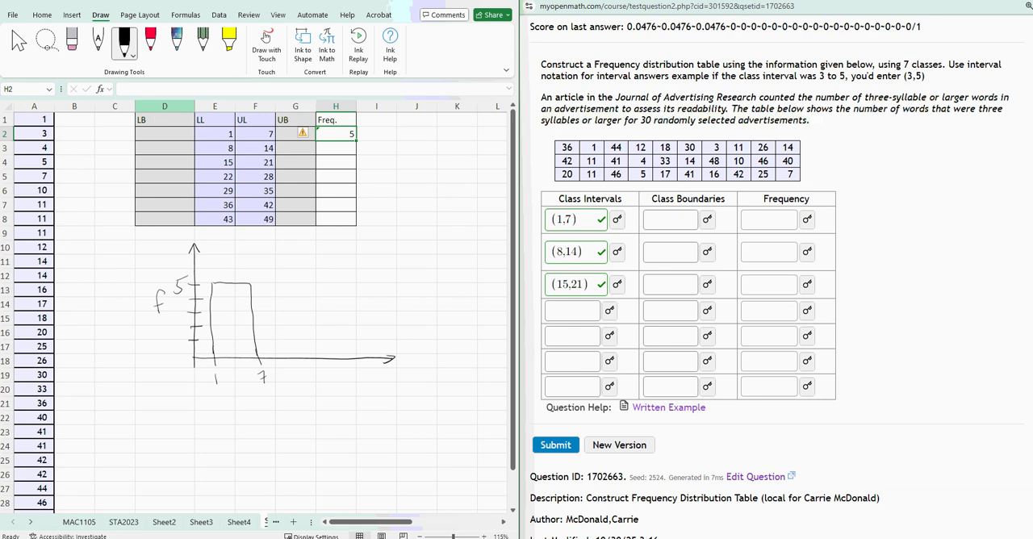
# Add two more ticks labelled 8 and 14 on the horizontal axis.
pyautogui.moveTo(297, 351); pyautogui.dragTo(300, 379)
pyautogui.moveTo(347, 351)
pyautogui.mouseDown()
pyautogui.moveTo(349, 392)
pyautogui.moveTo(360, 385)
pyautogui.mouseUp()
pyautogui.moveTo(358, 375); pyautogui.dragTo(358, 395)
# Count the values in A6:A12 with a COUNT formula in H3 as the second class frequency.
pyautogui.click(323, 148)
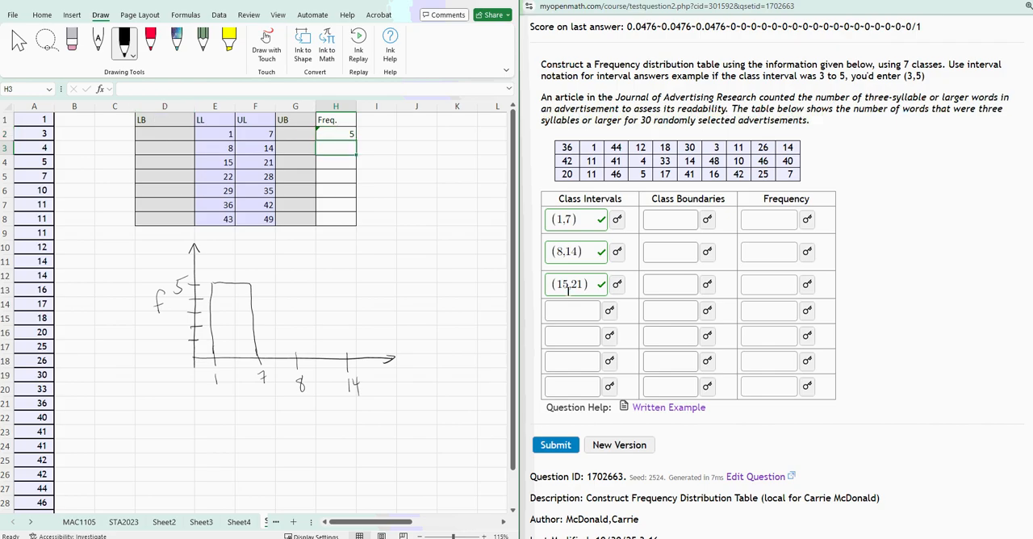
pyautogui.write('=count(')
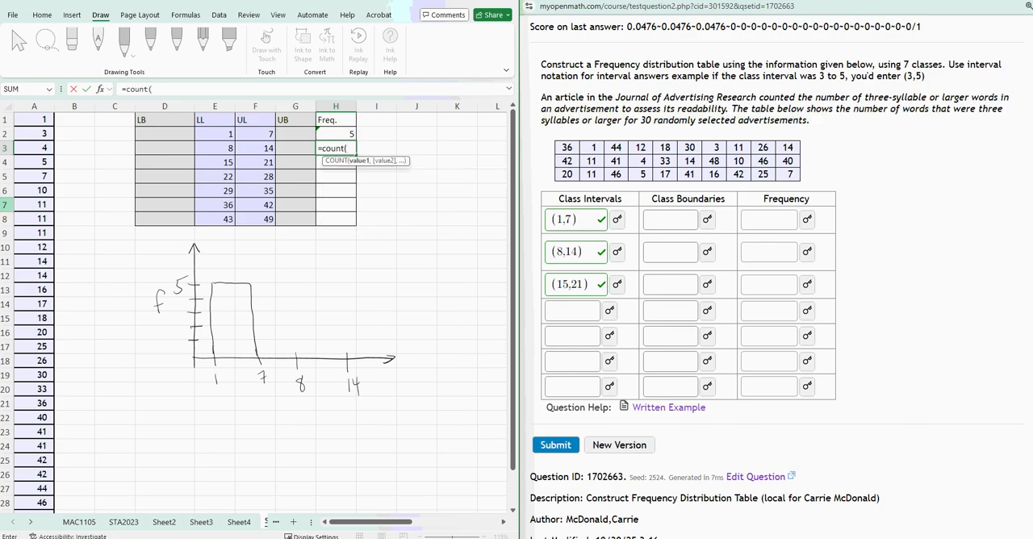
pyautogui.moveTo(36, 191); pyautogui.dragTo(38, 276)
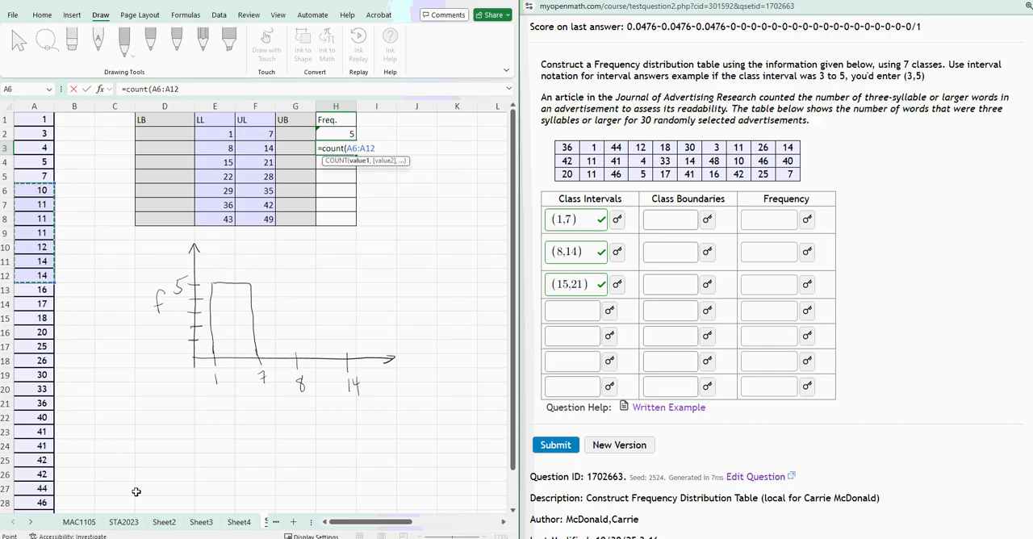
pyautogui.press('Return')
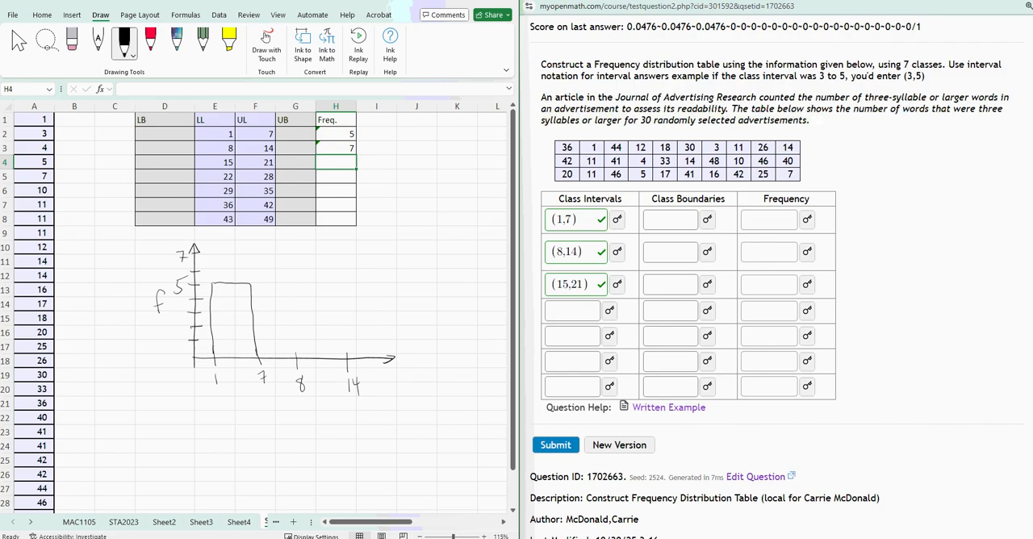
# Draw a black bar of height 7 over 8 to 14 and mark the boundaries 7.5 and 0.5 on the horizontal axis in red.
pyautogui.moveTo(296, 355)
pyautogui.mouseDown()
pyautogui.moveTo(293, 266)
pyautogui.moveTo(336, 256)
pyautogui.moveTo(347, 359)
pyautogui.mouseUp()
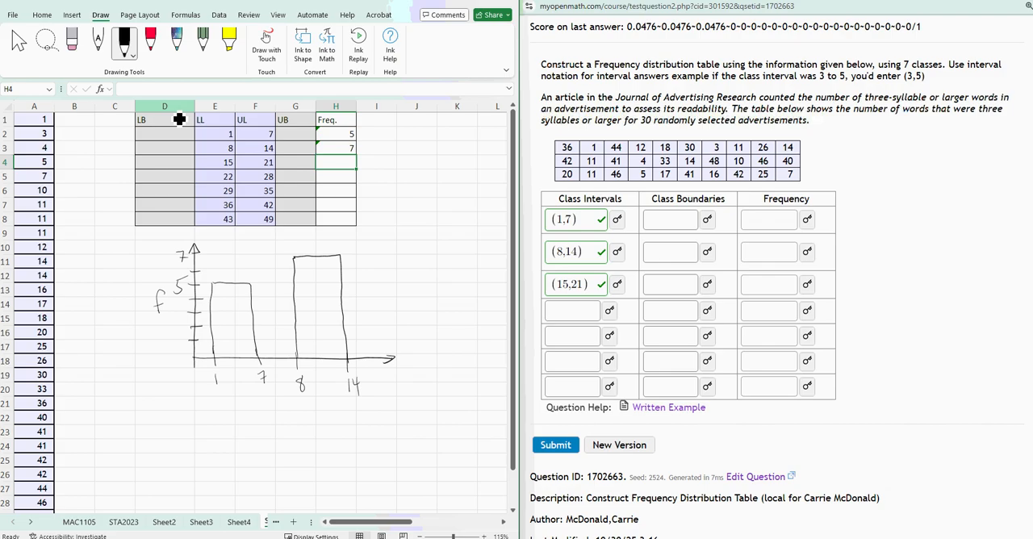
pyautogui.click(150, 41)
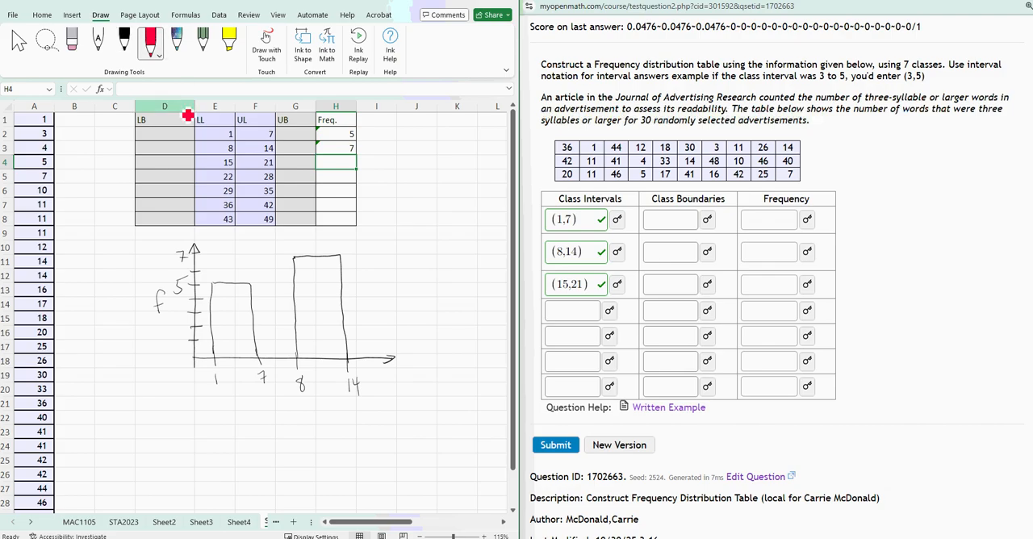
pyautogui.moveTo(279, 352); pyautogui.dragTo(281, 385)
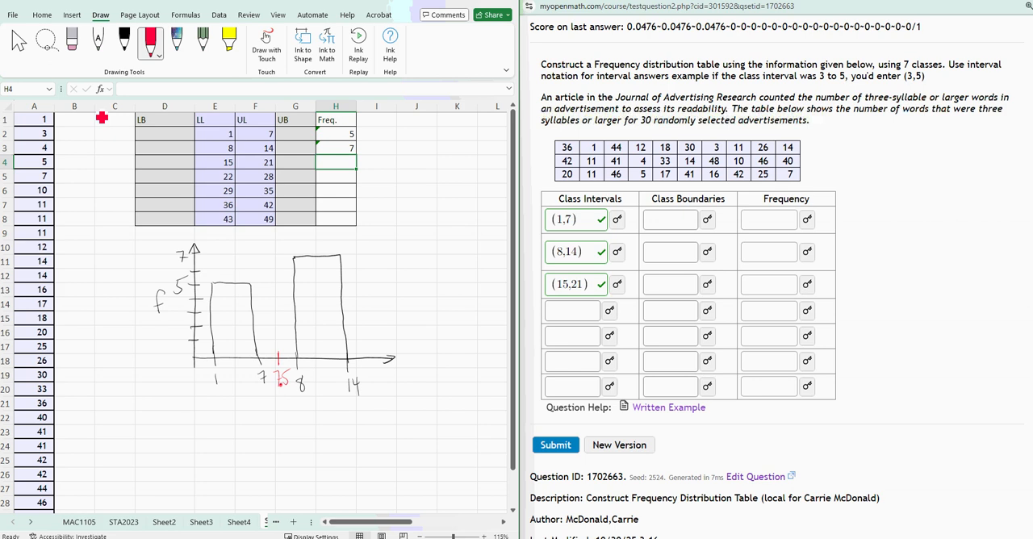
pyautogui.moveTo(202, 352)
pyautogui.mouseDown()
pyautogui.moveTo(196, 380)
pyautogui.moveTo(195, 372)
pyautogui.mouseUp()
pyautogui.click(201, 380)
# Change the pen colour to dark blue and outline a bar of height 5 from 0.5 to 7.5.
pyautogui.click(150, 42)
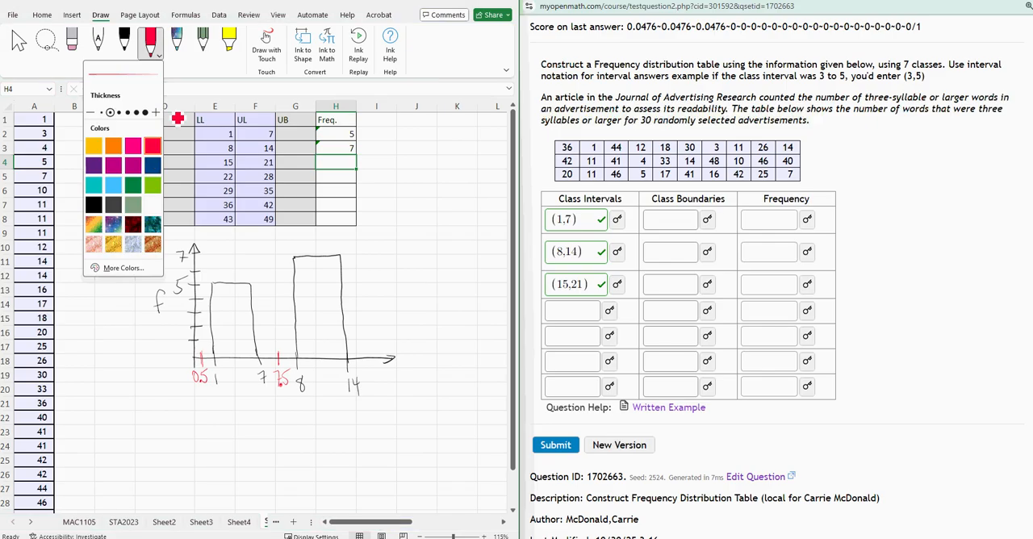
pyautogui.click(153, 165)
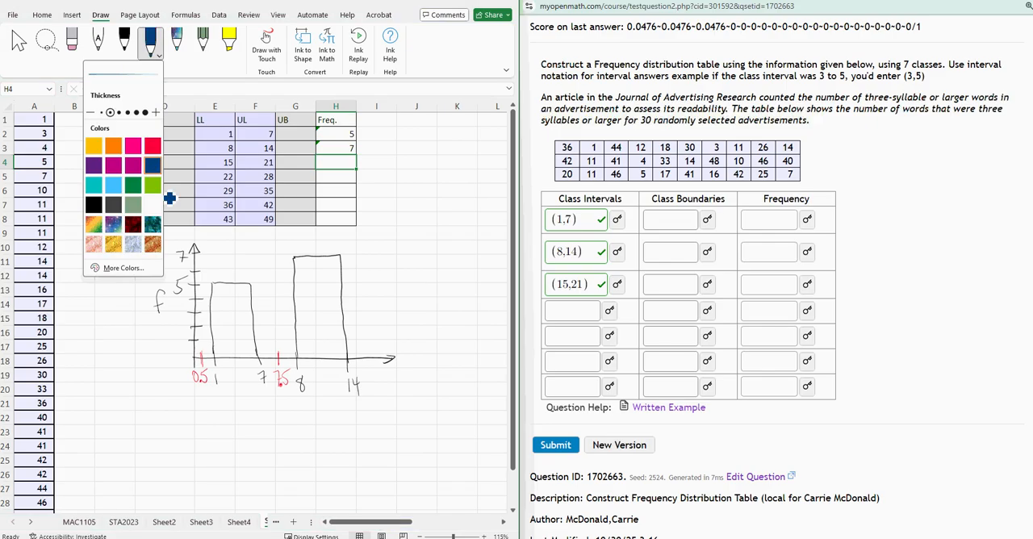
pyautogui.click(169, 198)
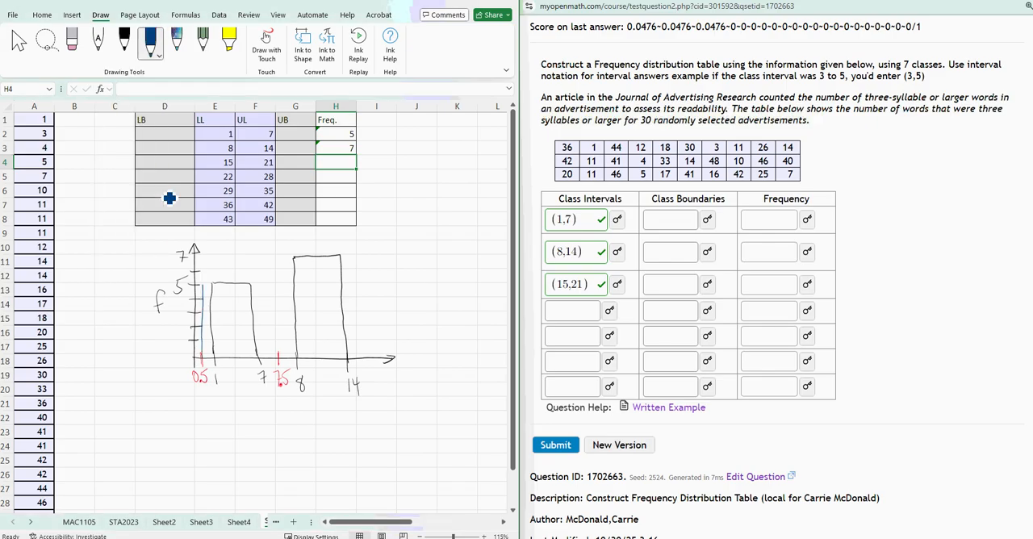
pyautogui.moveTo(206, 283)
pyautogui.mouseDown()
pyautogui.moveTo(260, 281)
pyautogui.moveTo(280, 355)
pyautogui.mouseUp()
pyautogui.moveTo(274, 283); pyautogui.dragTo(280, 358)
# Change the pen colour to red and mark the boundary 14.5 on the horizontal axis.
pyautogui.click(150, 42)
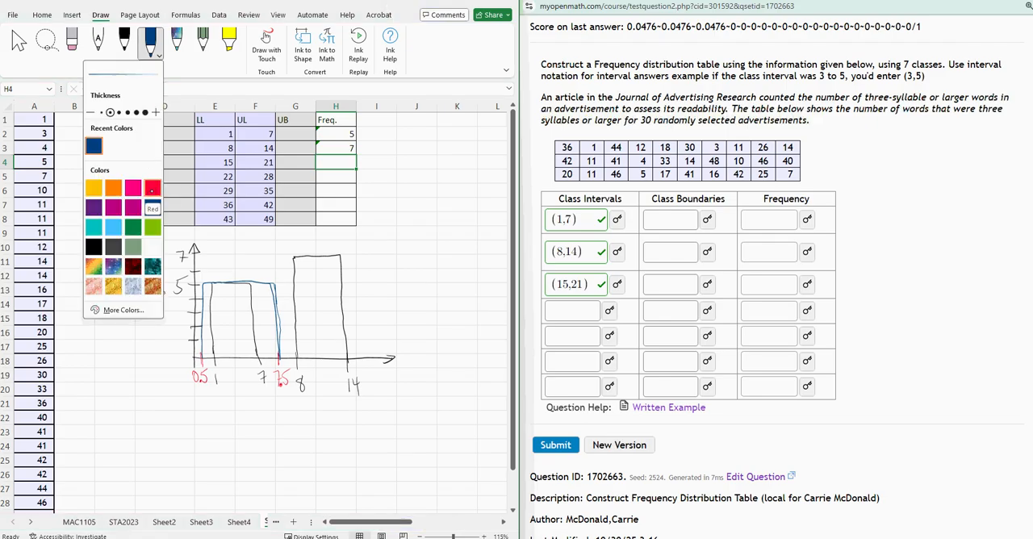
pyautogui.click(152, 188)
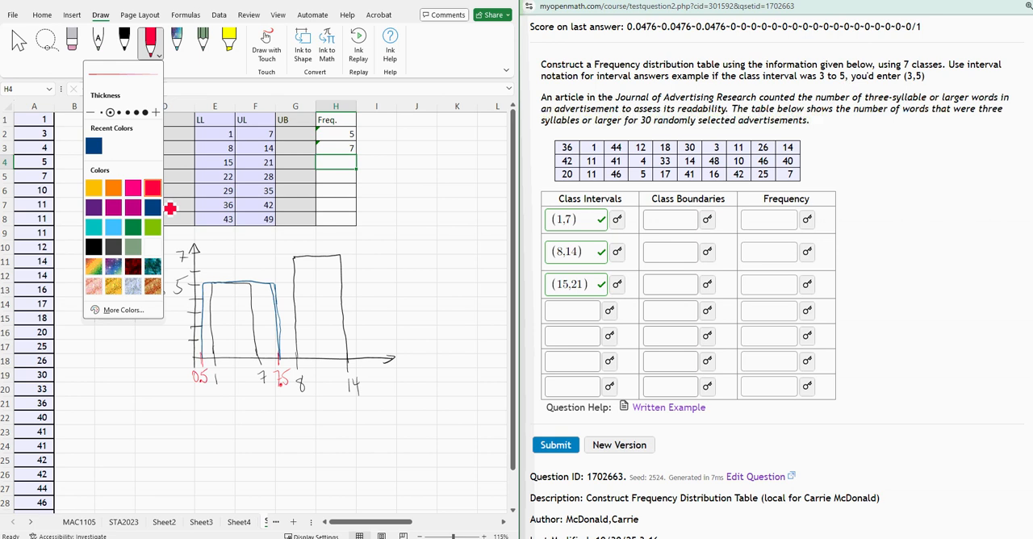
pyautogui.click(169, 208)
pyautogui.moveTo(360, 369); pyautogui.dragTo(372, 379)
pyautogui.click(370, 377)
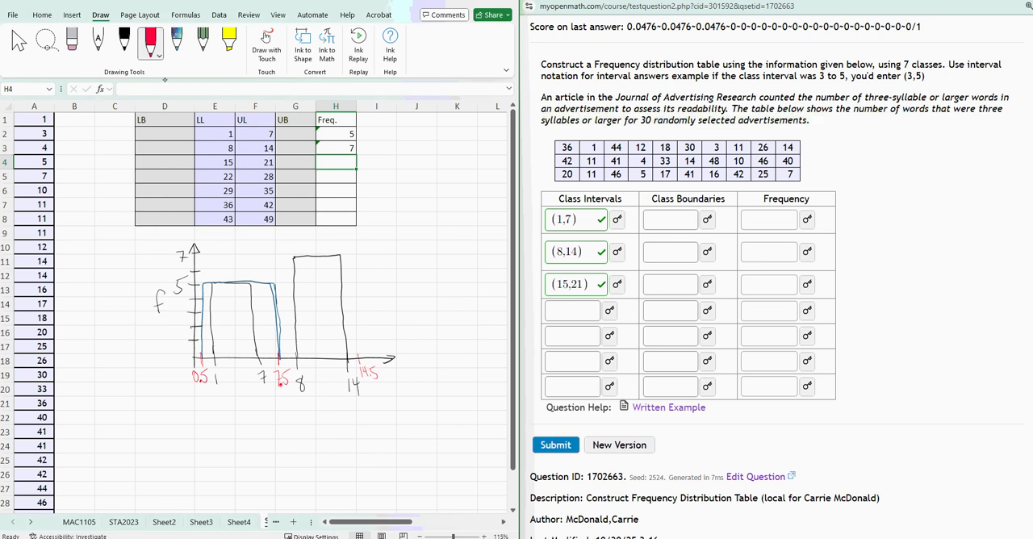
# Change the pen colour back to dark blue and outline a bar of height 7 from 7.5 to 14.5.
pyautogui.click(150, 42)
pyautogui.click(113, 145)
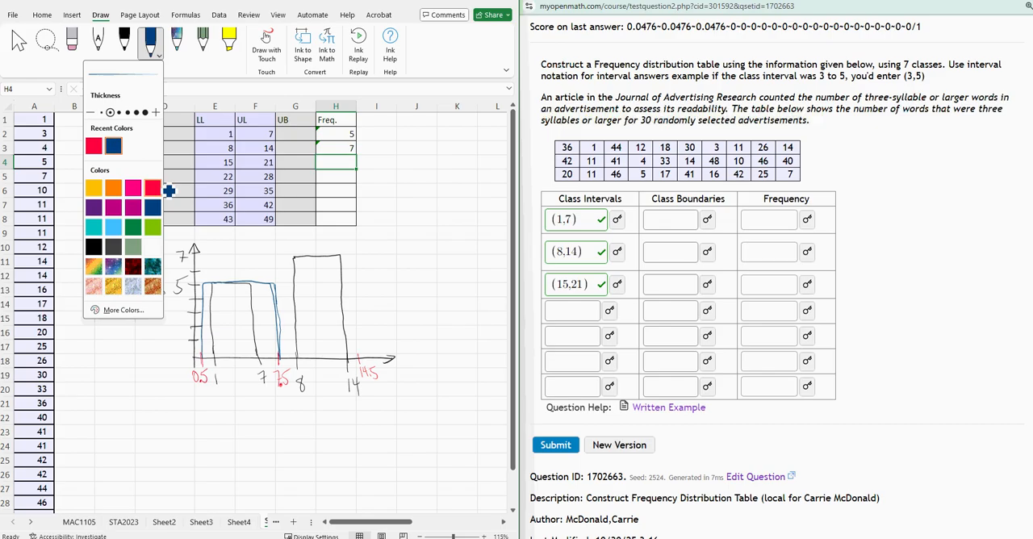
pyautogui.moveTo(279, 357); pyautogui.dragTo(281, 254)
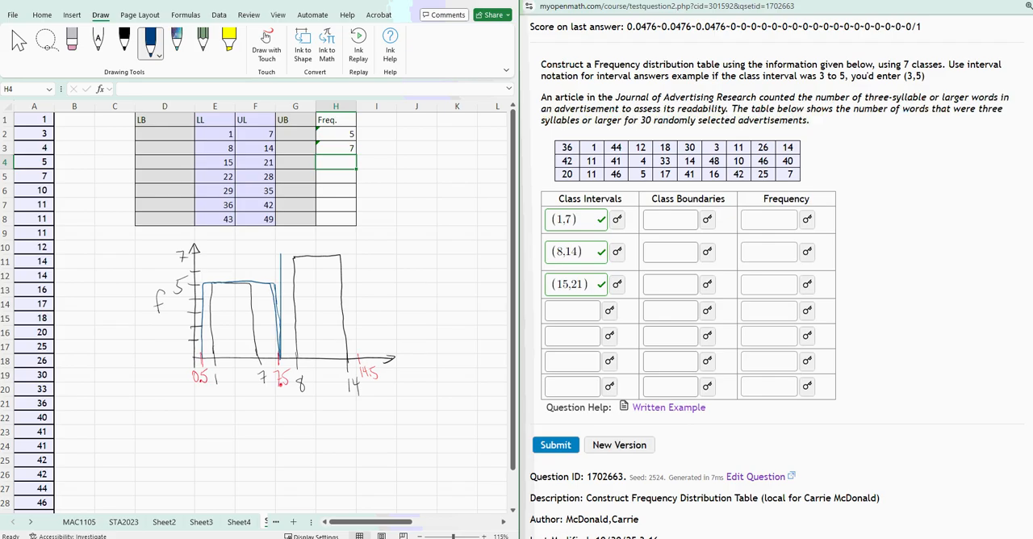
pyautogui.moveTo(276, 255)
pyautogui.mouseDown()
pyautogui.moveTo(354, 255)
pyautogui.moveTo(358, 349)
pyautogui.mouseUp()
# Shade both blue bars with diagonal hatching strokes.
pyautogui.moveTo(205, 300); pyautogui.dragTo(226, 285)
pyautogui.moveTo(210, 323); pyautogui.dragTo(236, 287)
pyautogui.moveTo(215, 343)
pyautogui.mouseDown()
pyautogui.moveTo(251, 297)
pyautogui.moveTo(263, 297)
pyautogui.mouseUp()
pyautogui.moveTo(237, 347)
pyautogui.mouseDown()
pyautogui.moveTo(271, 312)
pyautogui.moveTo(278, 321)
pyautogui.mouseUp()
pyautogui.moveTo(209, 310); pyautogui.dragTo(287, 253)
pyautogui.moveTo(277, 292); pyautogui.dragTo(297, 263)
pyautogui.moveTo(282, 305); pyautogui.dragTo(326, 254)
pyautogui.moveTo(294, 317); pyautogui.dragTo(334, 278)
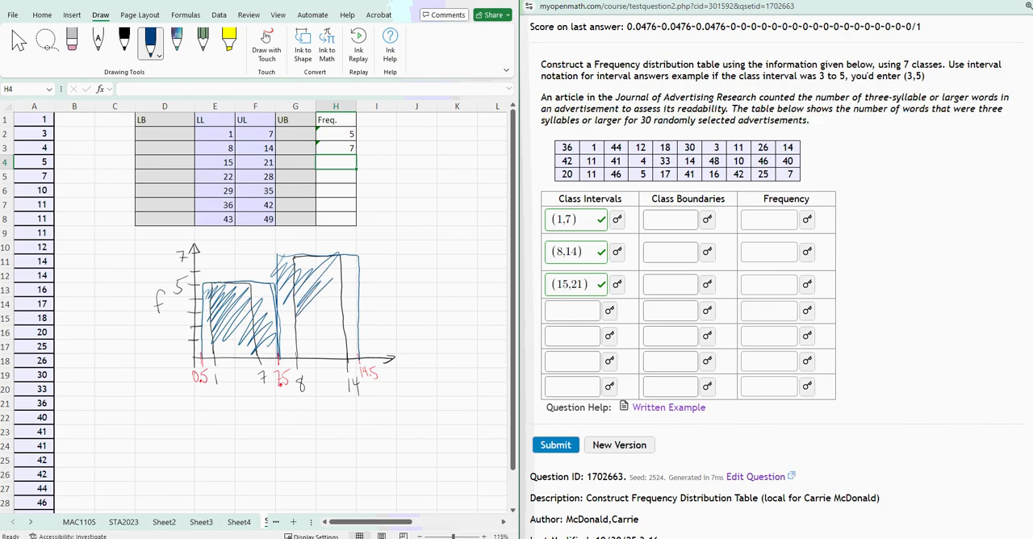
pyautogui.moveTo(297, 337); pyautogui.dragTo(345, 268)
pyautogui.moveTo(302, 354)
pyautogui.mouseDown()
pyautogui.moveTo(355, 297)
pyautogui.moveTo(348, 319)
pyautogui.mouseUp()
pyautogui.moveTo(323, 367)
pyautogui.mouseDown()
pyautogui.moveTo(350, 324)
pyautogui.moveTo(332, 301)
pyautogui.mouseUp()
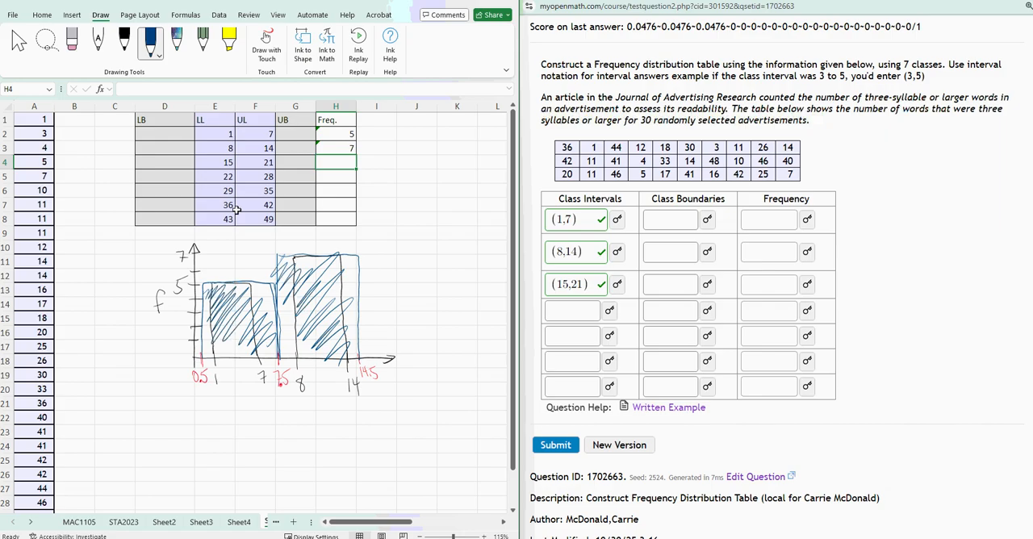
pyautogui.click(225, 137)
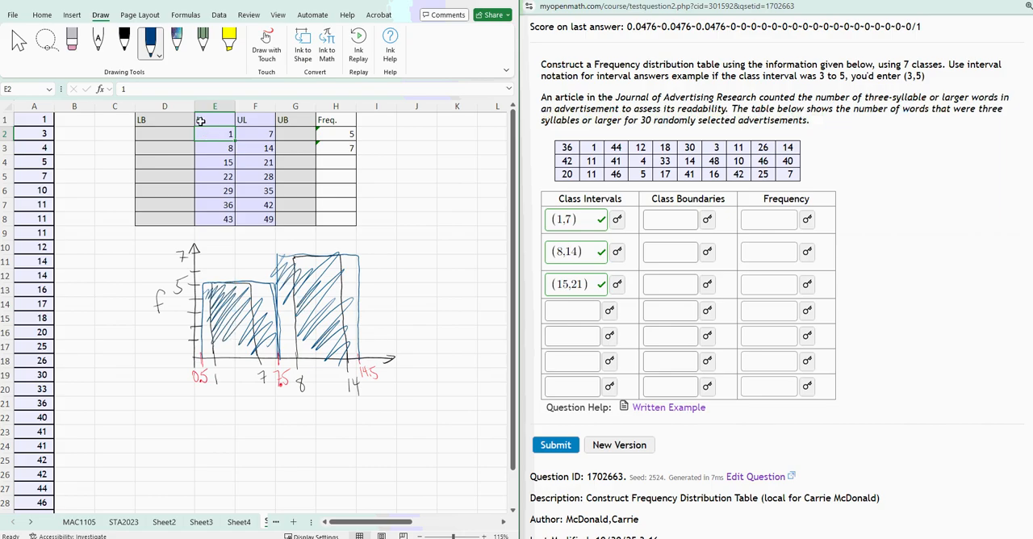
pyautogui.click(207, 120)
pyautogui.write('Lower')
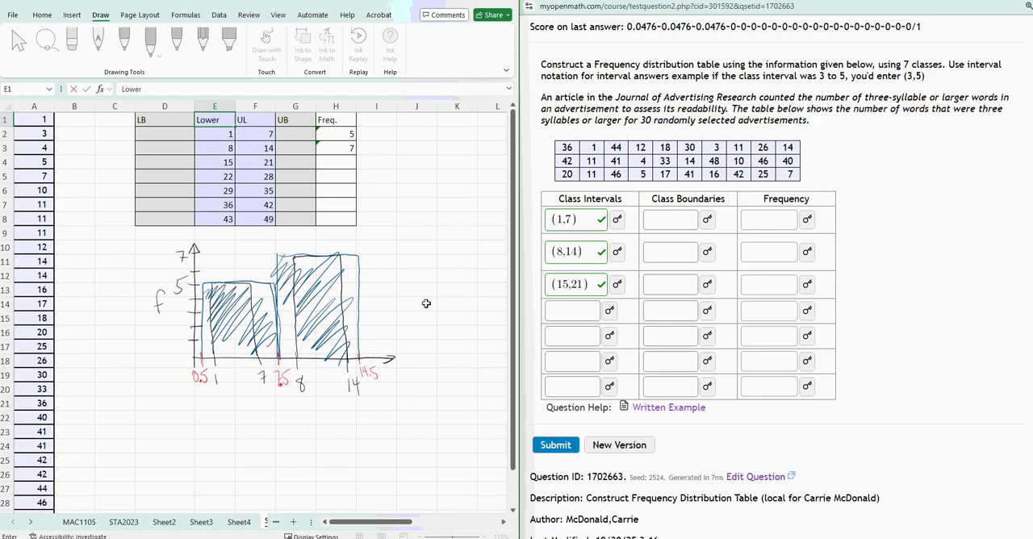
pyautogui.write(' Class Limit')
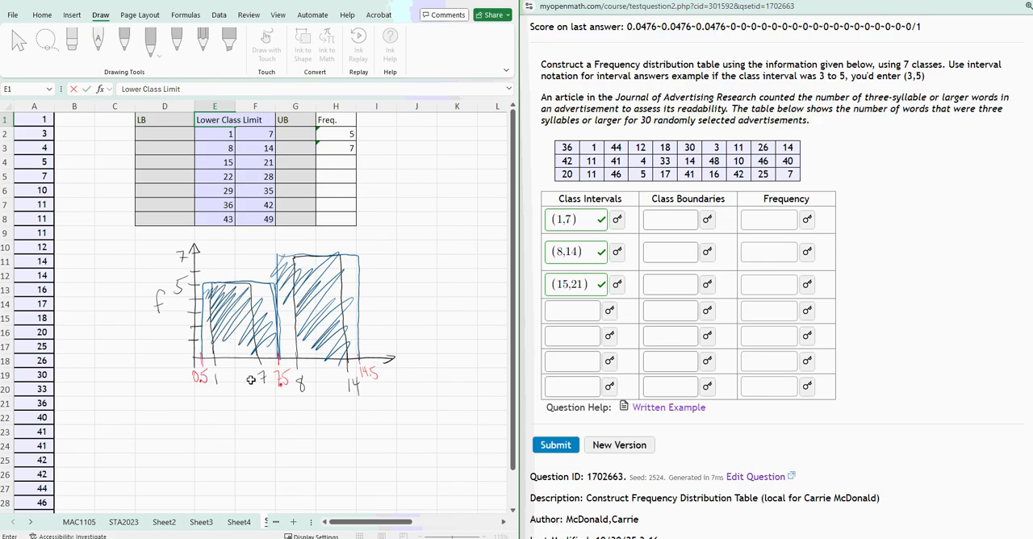
pyautogui.click(383, 466)
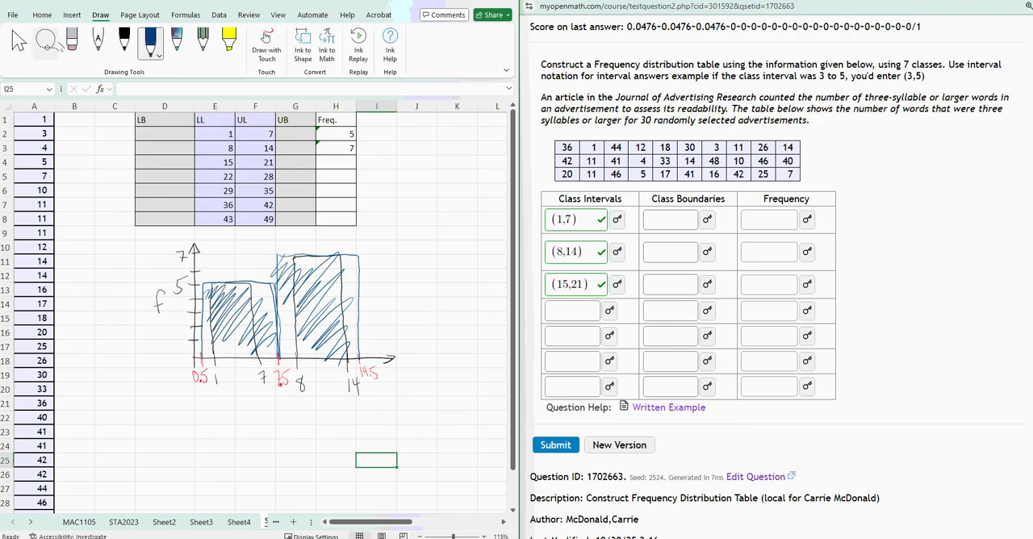
# Erase the entire histogram sketch below the table and return to normal cell selection.
pyautogui.click(71, 40)
pyautogui.moveTo(219, 392)
pyautogui.mouseDown()
pyautogui.moveTo(207, 269)
pyautogui.moveTo(181, 282)
pyautogui.moveTo(528, 384)
pyautogui.moveTo(349, 364)
pyautogui.moveTo(185, 383)
pyautogui.moveTo(260, 360)
pyautogui.moveTo(99, 288)
pyautogui.moveTo(159, 342)
pyautogui.moveTo(301, 373)
pyautogui.moveTo(388, 405)
pyautogui.moveTo(380, 392)
pyautogui.mouseUp()
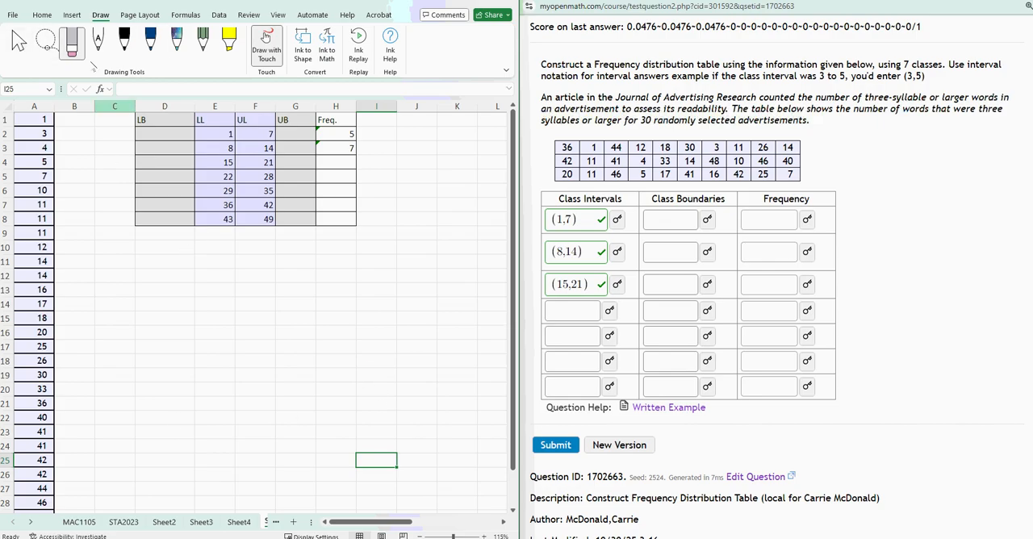
pyautogui.click(19, 44)
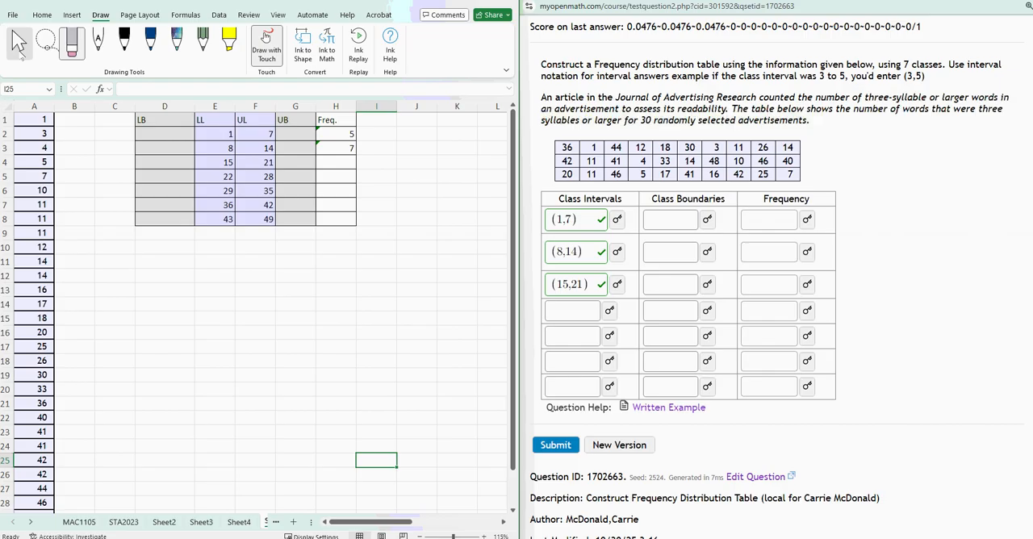
pyautogui.click(215, 387)
pyautogui.click(338, 148)
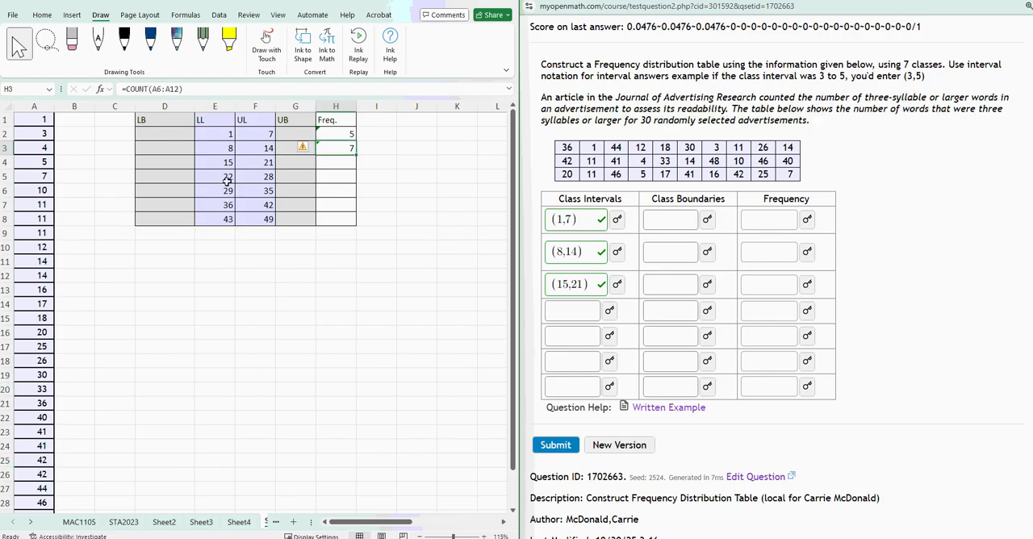
# Enter 0.5 and 7.5 as the first two lower boundaries in D2 and D3.
pyautogui.click(149, 134)
pyautogui.write('0.5')
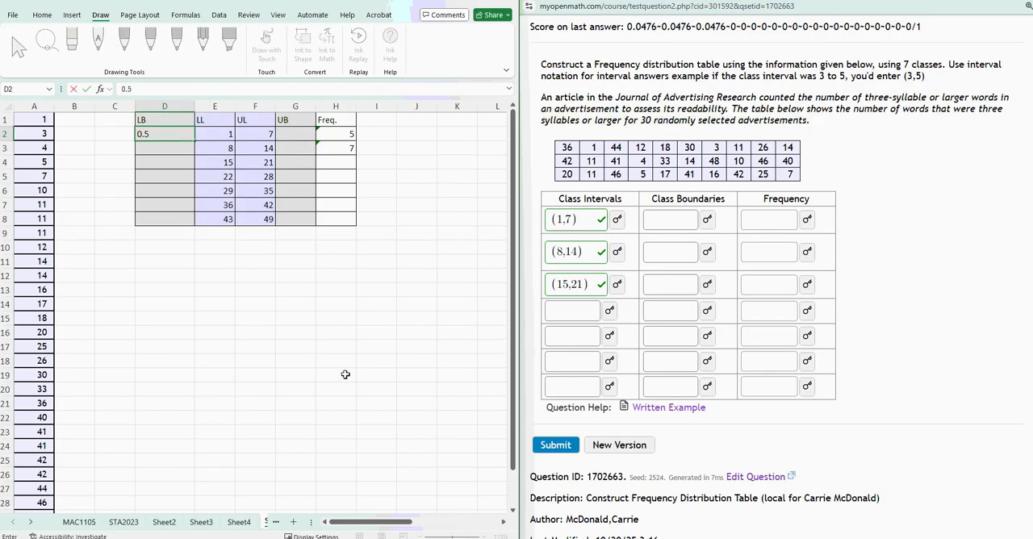
pyautogui.press('Return')
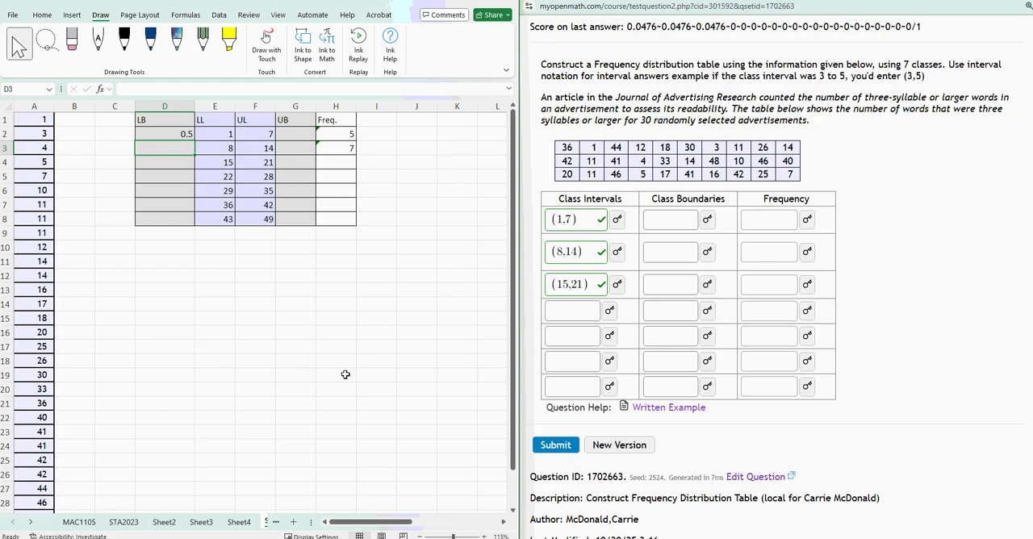
pyautogui.write('7.5')
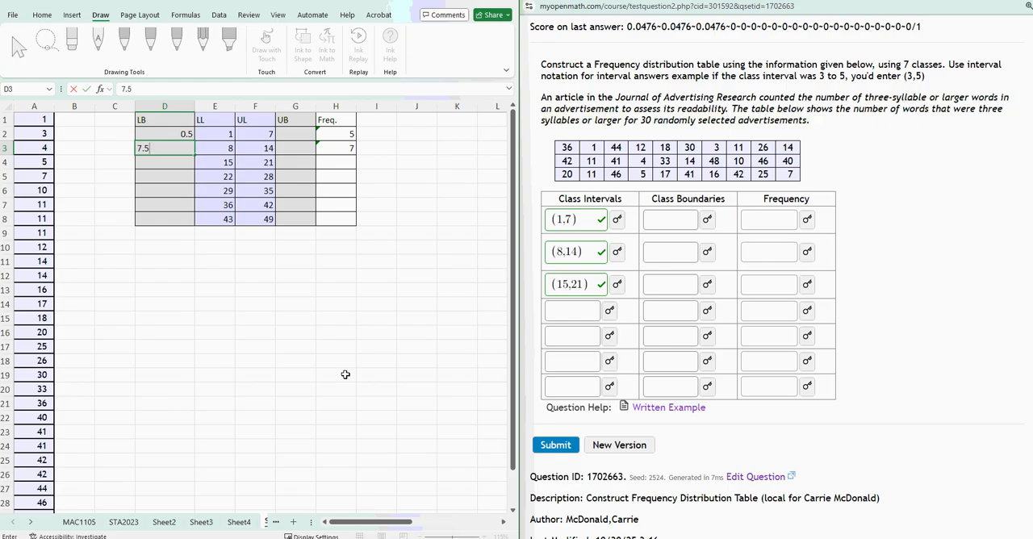
pyautogui.press('Return')
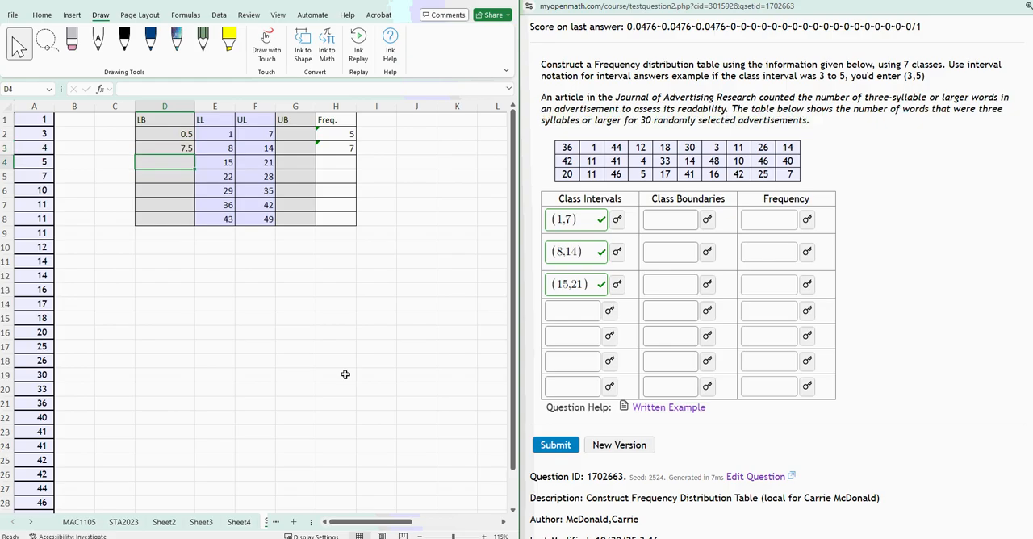
# Enter the formula =D3+0.5 in D4 and fill it down to D8 for the remaining lower boundaries.
pyautogui.write('=')
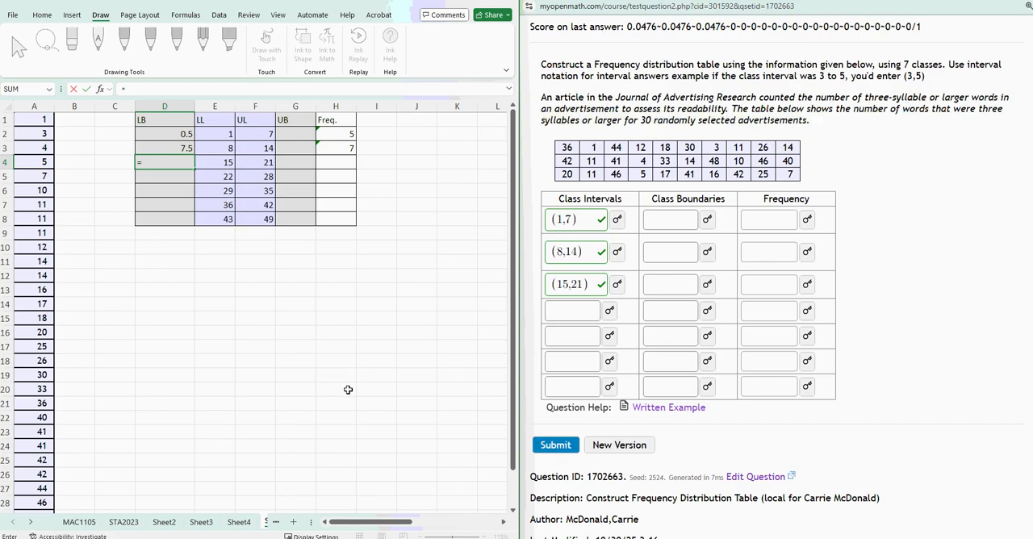
pyautogui.click(162, 148)
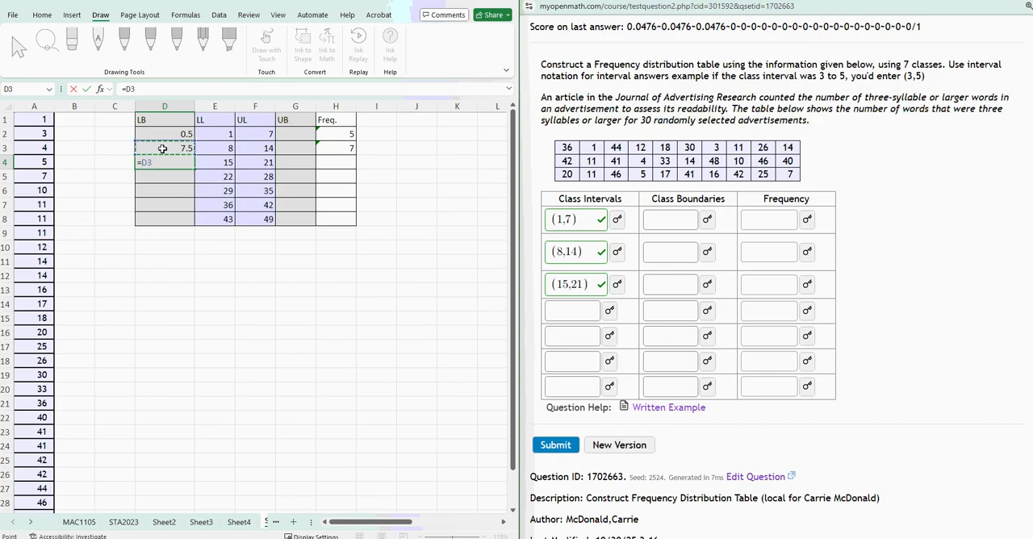
pyautogui.write('+0.5')
pyautogui.press('Return')
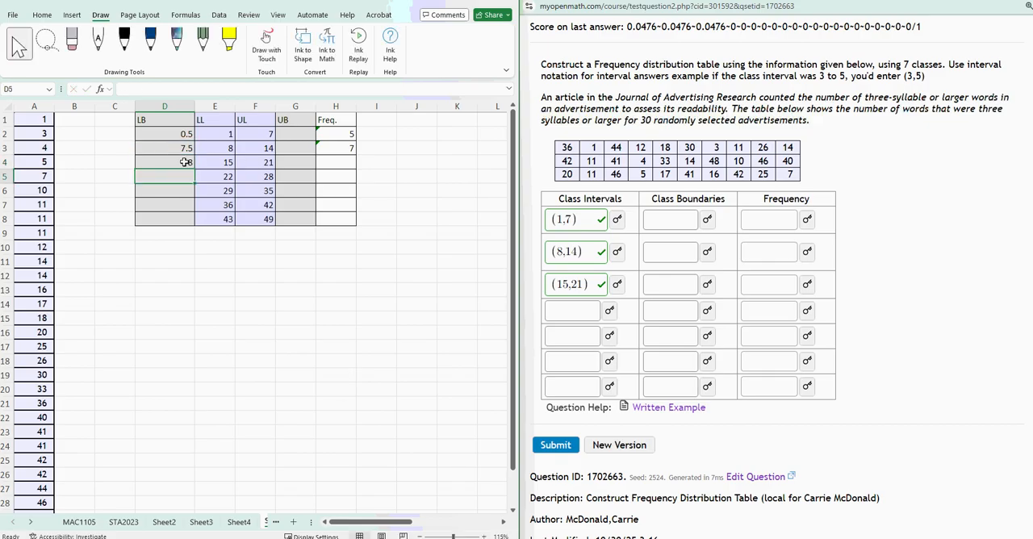
pyautogui.click(149, 163)
pyautogui.moveTo(193, 171); pyautogui.dragTo(198, 222)
# Enter 7.5 as the first upper boundary in G2.
pyautogui.click(295, 133)
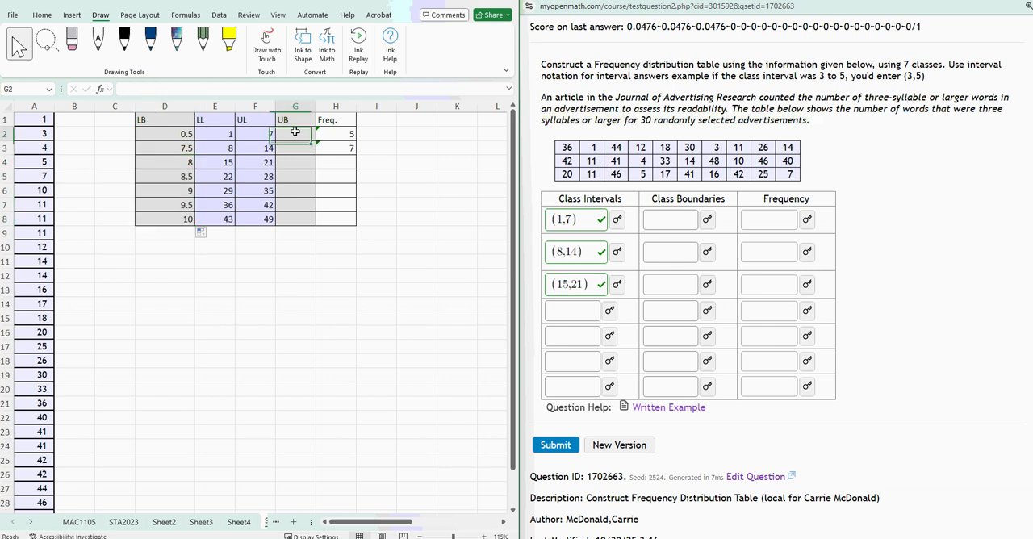
pyautogui.write('7.5')
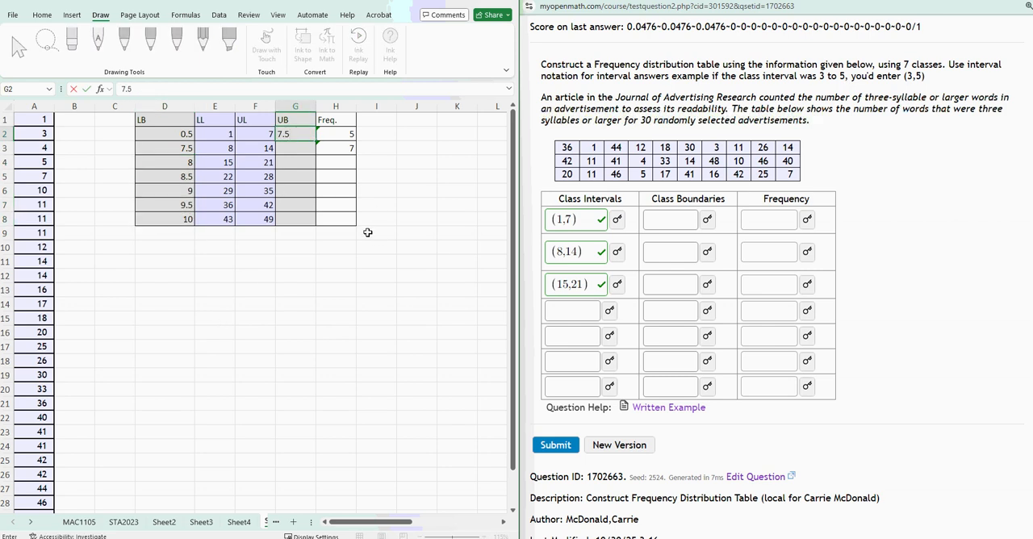
pyautogui.press('Return')
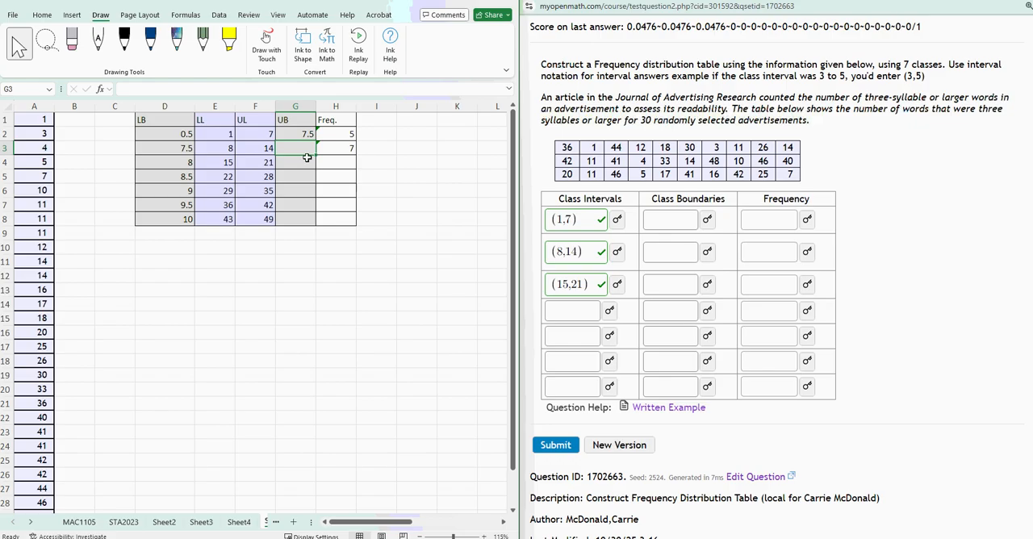
pyautogui.write('=')
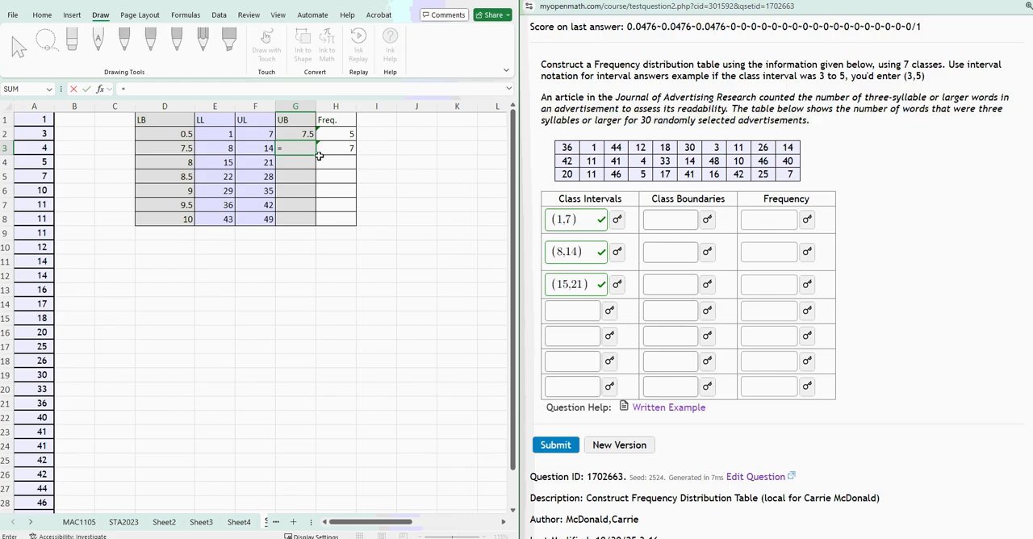
pyautogui.click(290, 134)
pyautogui.write('+')
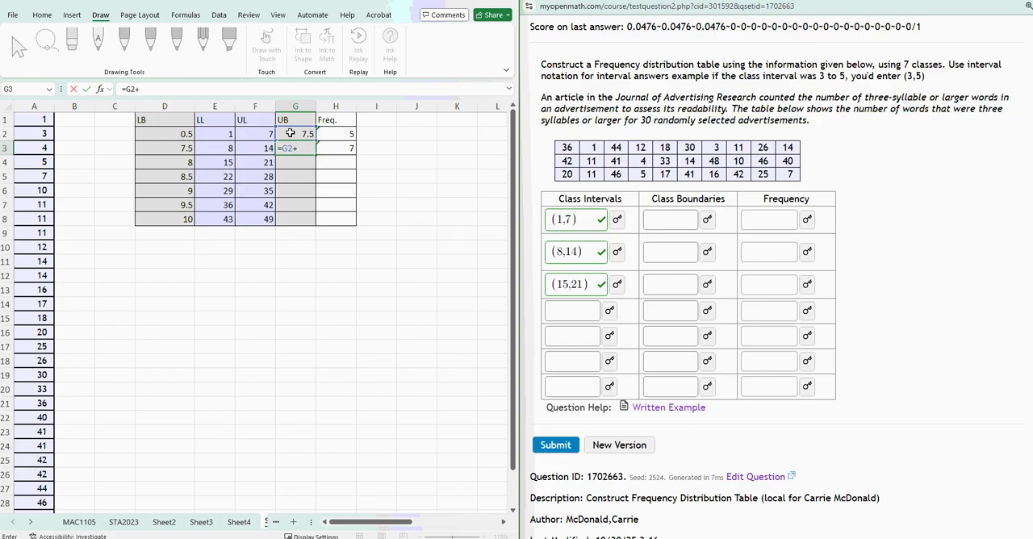
pyautogui.press('BackSpace')
pyautogui.press('BackSpace')
pyautogui.press('BackSpace')
# Replace the first upper boundary in G2 with the formula =F2+0.5.
pyautogui.click(289, 133)
pyautogui.write('=')
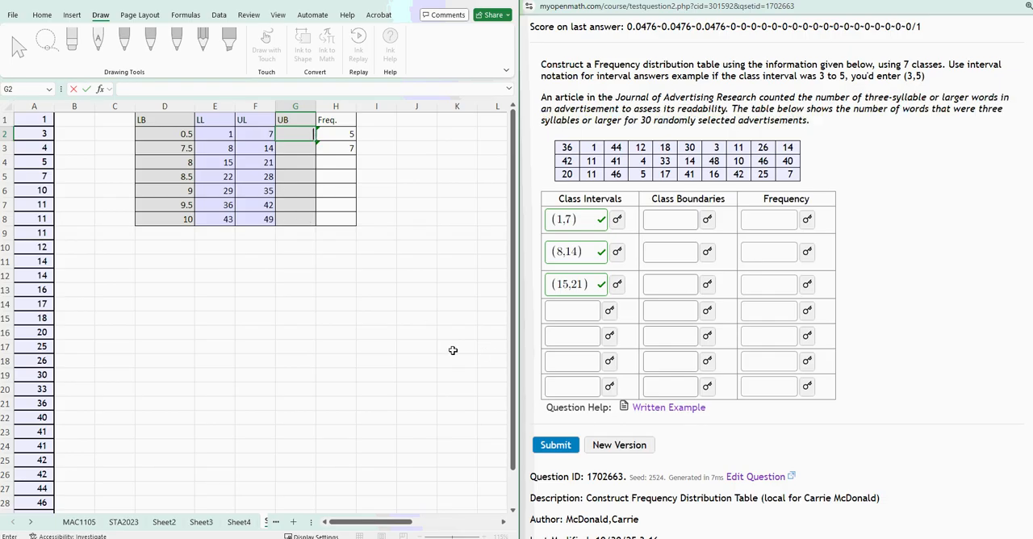
pyautogui.click(258, 134)
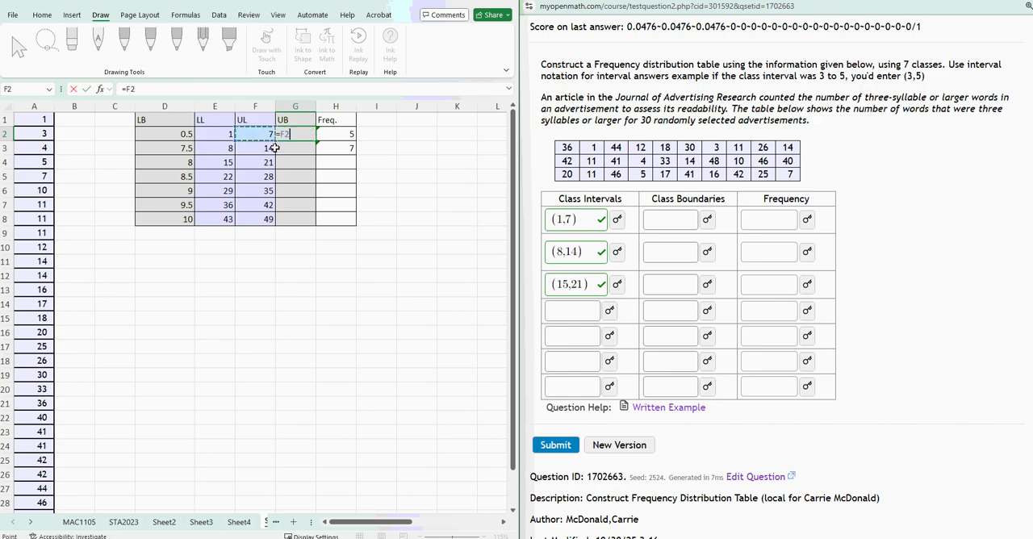
pyautogui.write('+0.5')
pyautogui.press('Return')
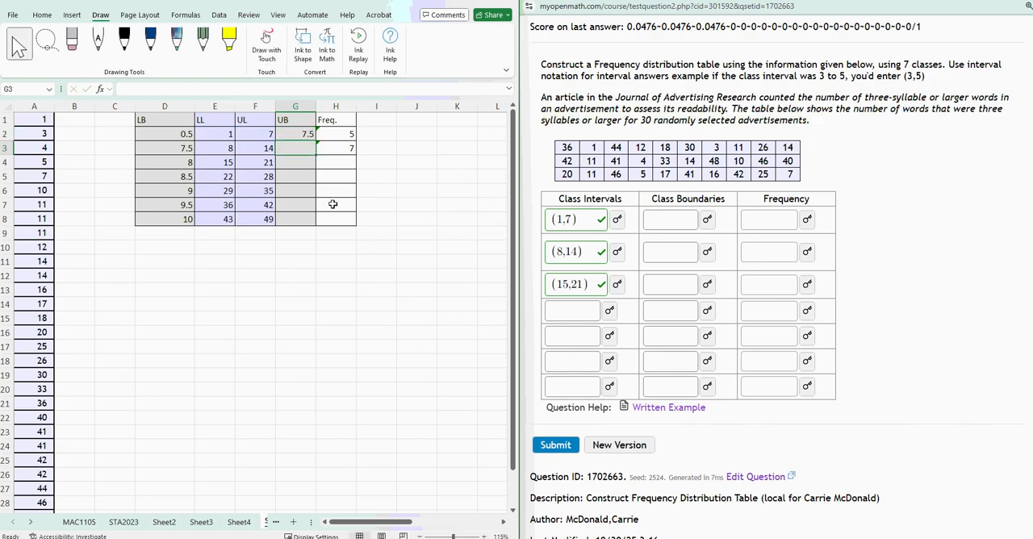
# Try filling the upper-boundary formula from G2 down to G8, and undo the fill.
pyautogui.click(300, 134)
pyautogui.moveTo(316, 141); pyautogui.dragTo(321, 225)
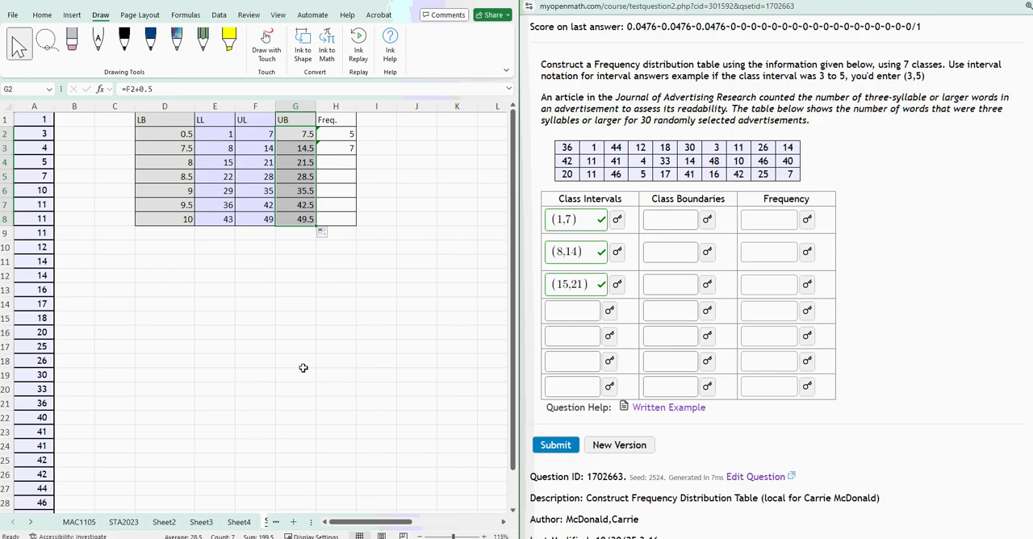
pyautogui.hotkey('ctrl', 'z')
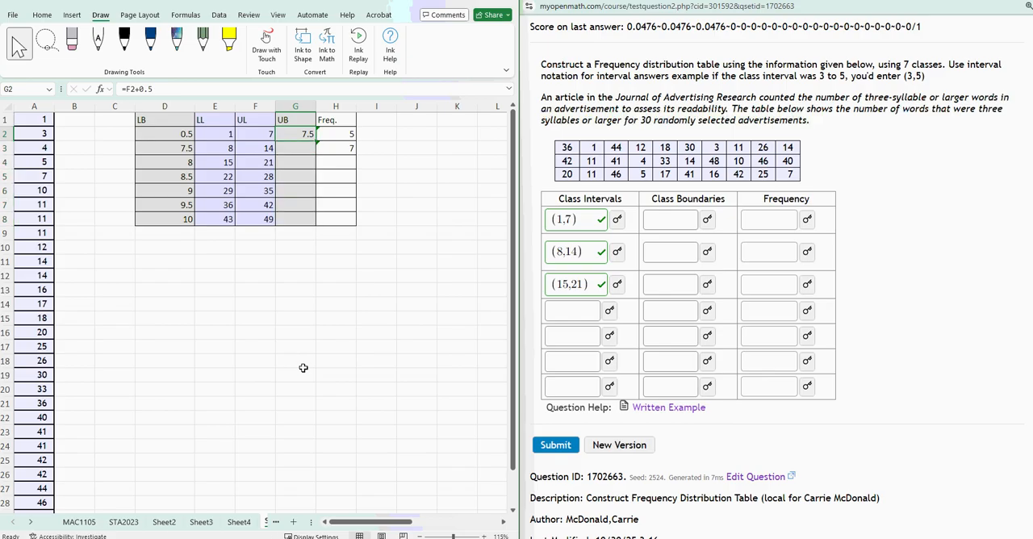
pyautogui.moveTo(34, 121); pyautogui.dragTo(34, 462)
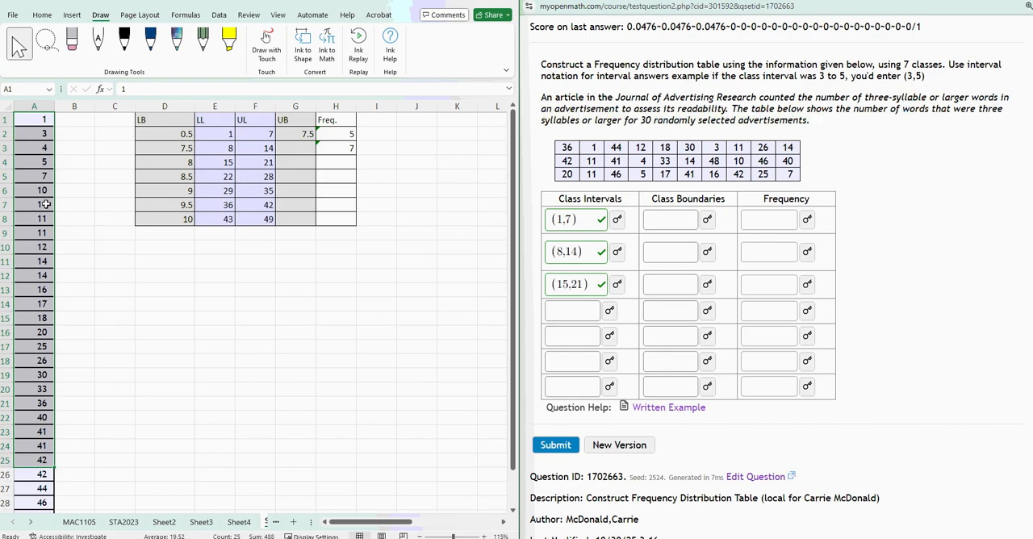
pyautogui.click(224, 131)
pyautogui.click(253, 129)
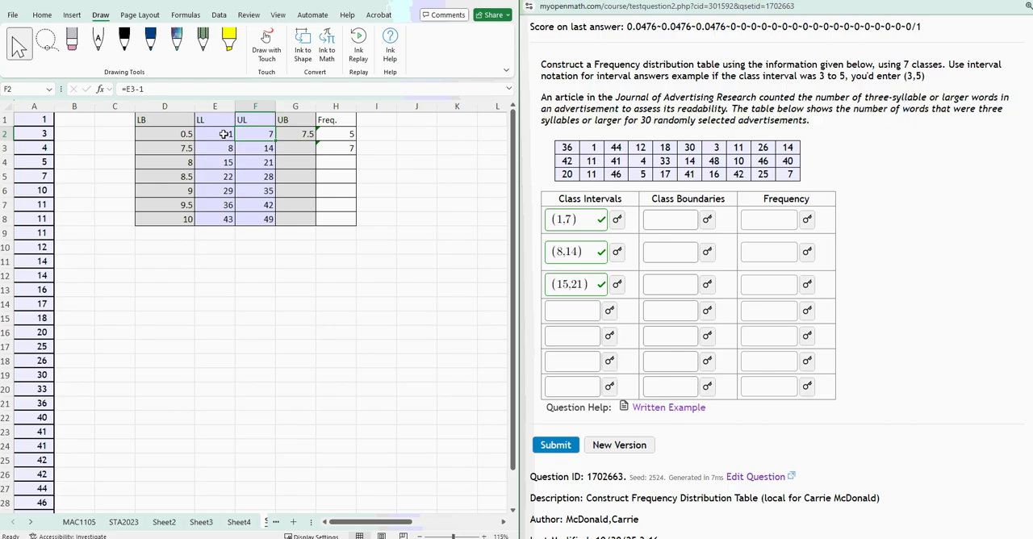
pyautogui.click(227, 405)
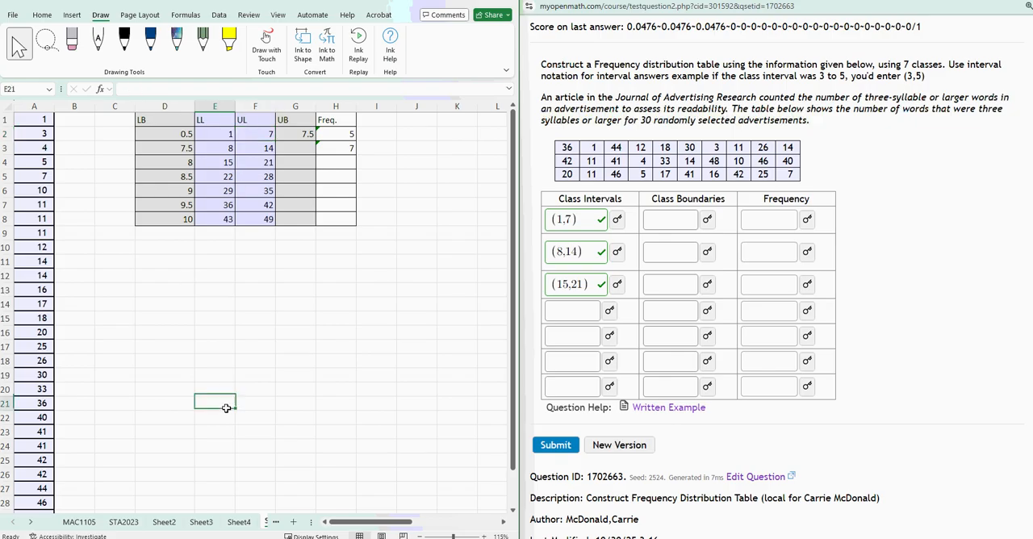
# Try a midpoint formula in G2 that adds F2 and E3 in parentheses and divides the sum.
pyautogui.click(297, 133)
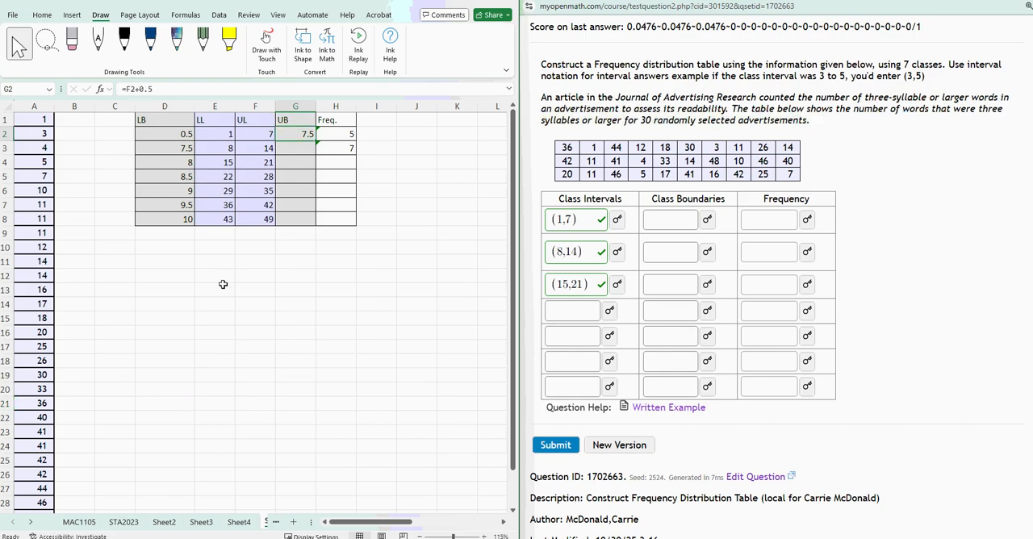
pyautogui.write('=')
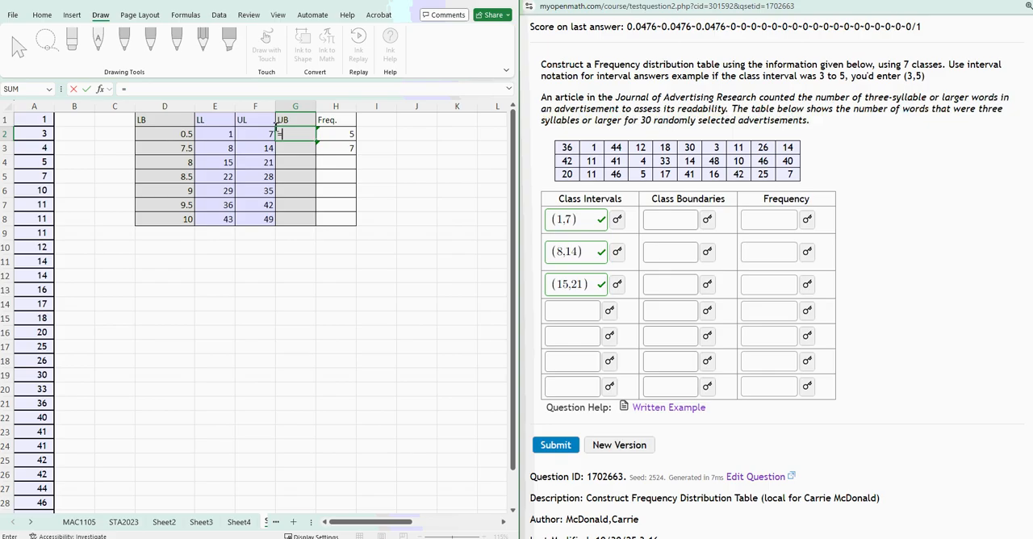
pyautogui.click(251, 135)
pyautogui.click(226, 146)
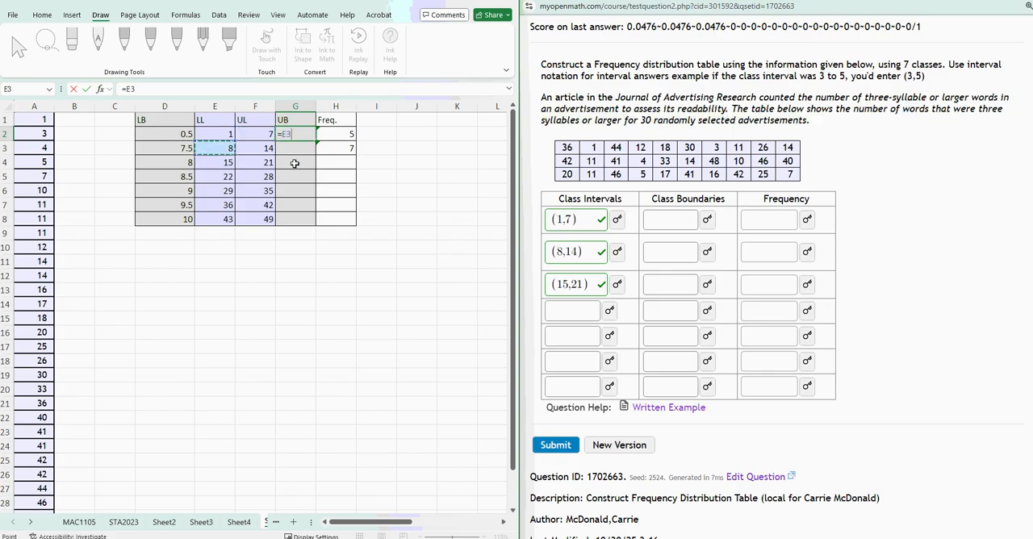
pyautogui.press('BackSpace')
pyautogui.press('BackSpace')
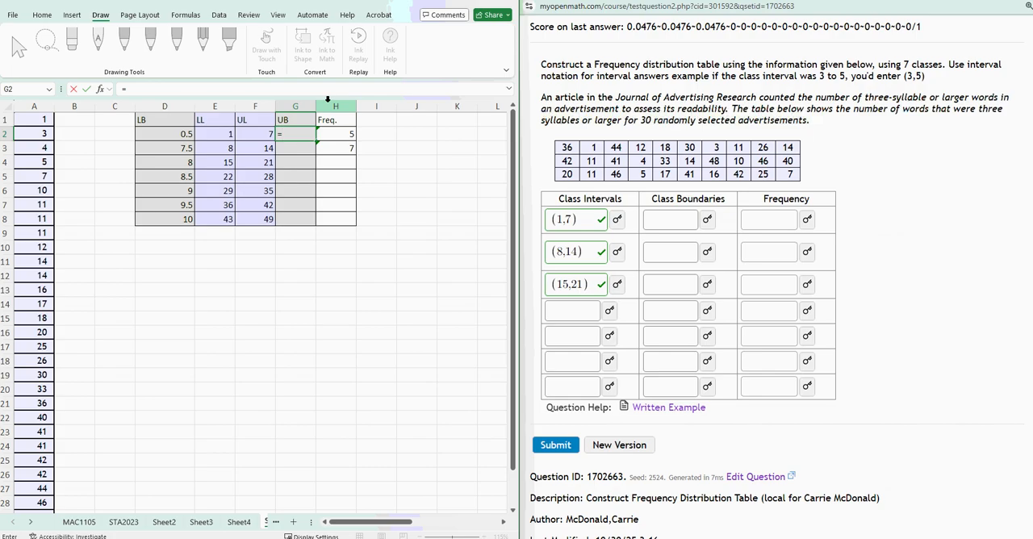
pyautogui.write('(')
pyautogui.click(249, 133)
pyautogui.write('+')
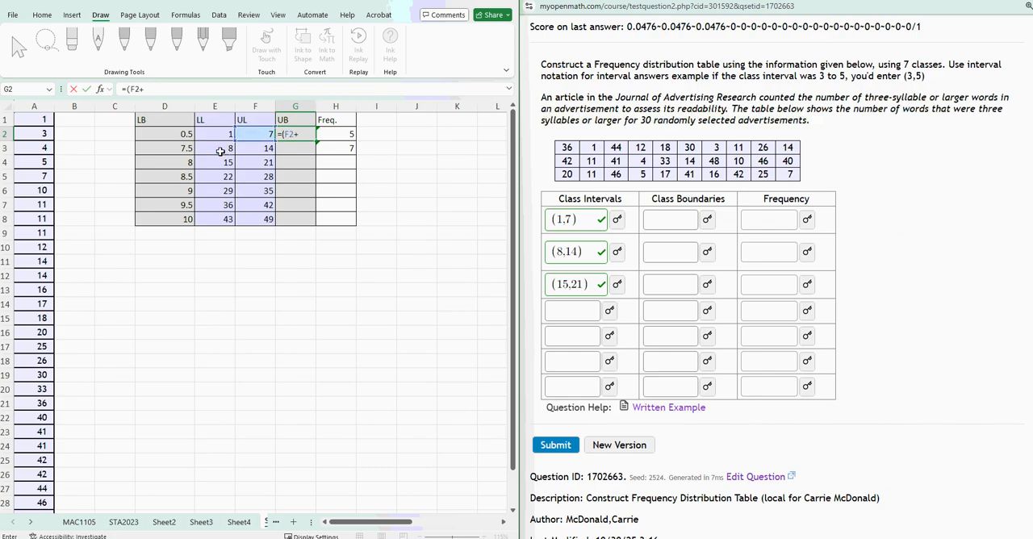
pyautogui.click(219, 151)
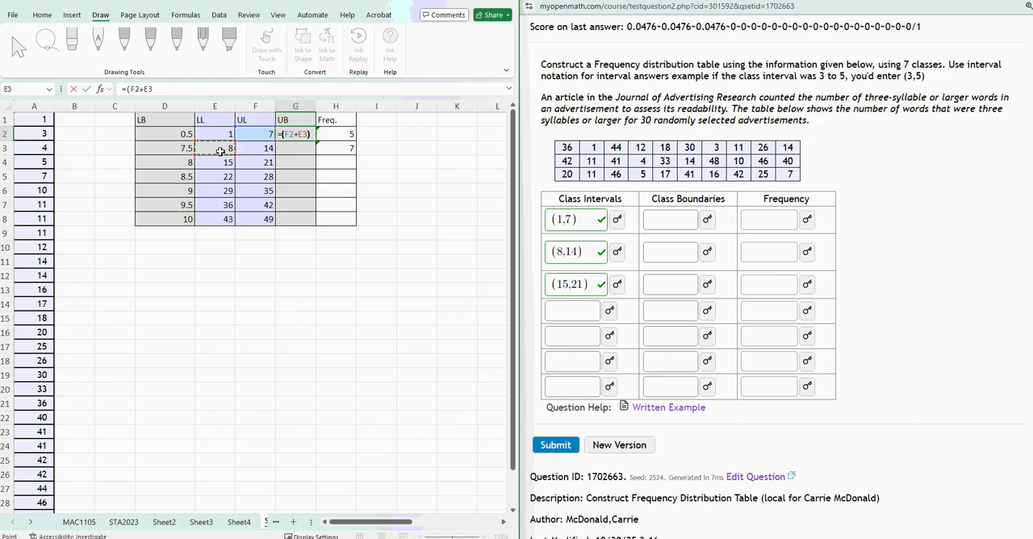
pyautogui.write(')/')
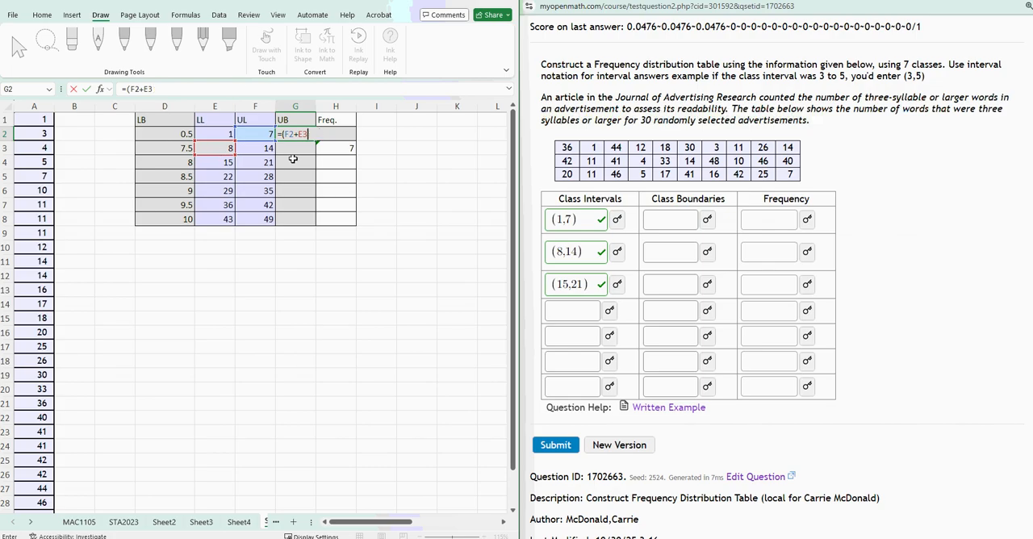
pyautogui.press('BackSpace')
pyautogui.press('BackSpace')
pyautogui.press('BackSpace')
pyautogui.press('BackSpace')
pyautogui.press('BackSpace')
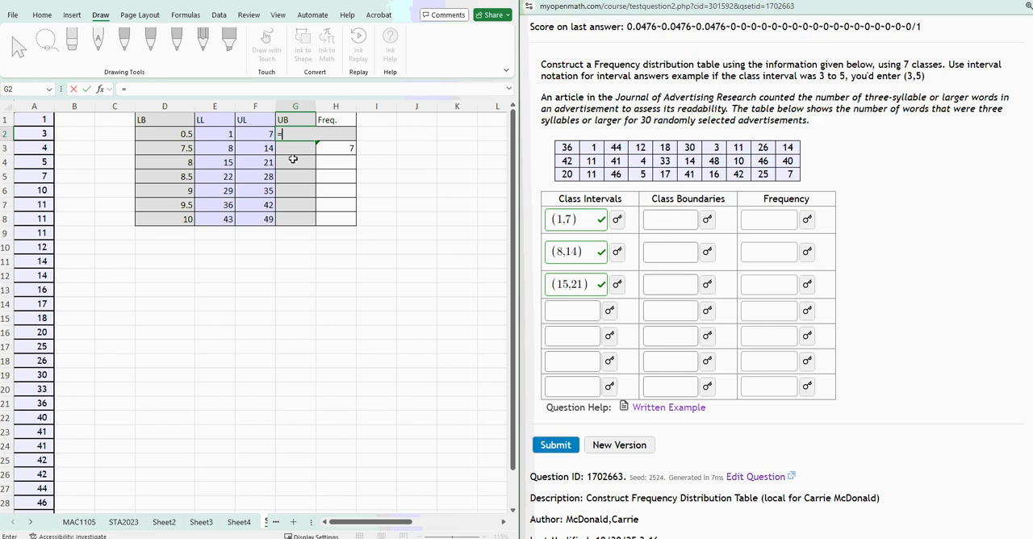
# Enter the formula =AVERAGE(F2,E3) as the first upper boundary in G2.
pyautogui.write('average(')
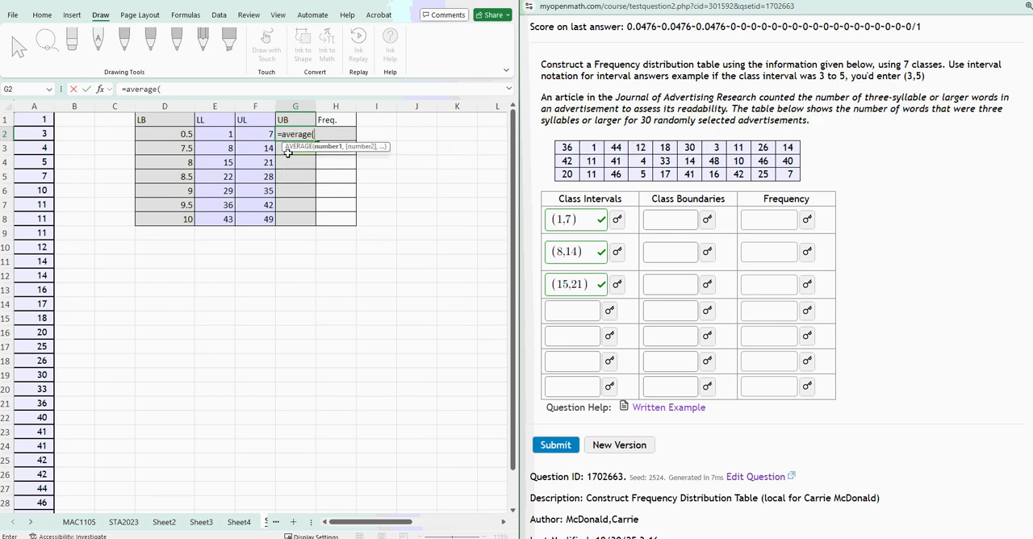
pyautogui.click(260, 135)
pyautogui.write(',')
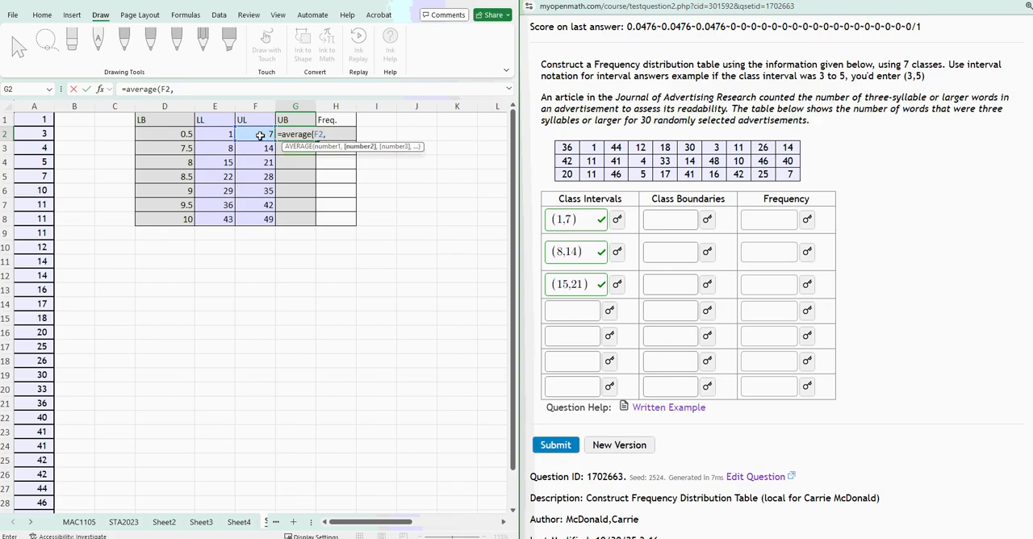
pyautogui.click(224, 148)
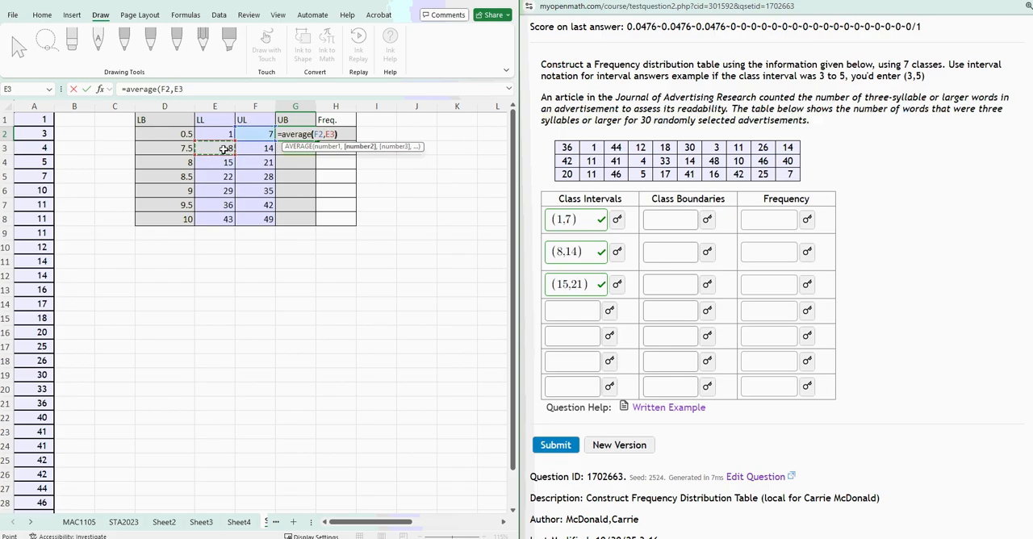
pyautogui.write(')')
pyautogui.press('Return')
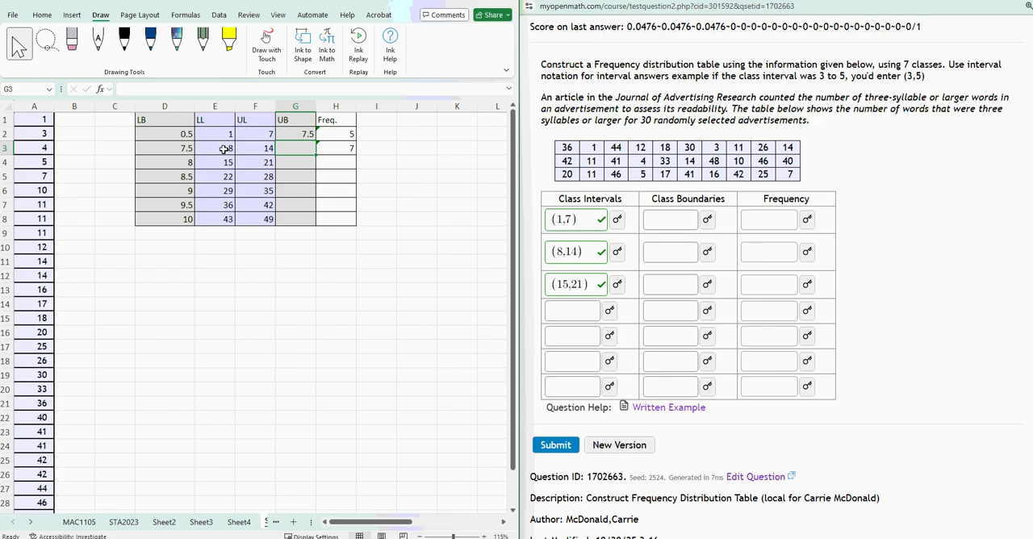
pyautogui.click(309, 134)
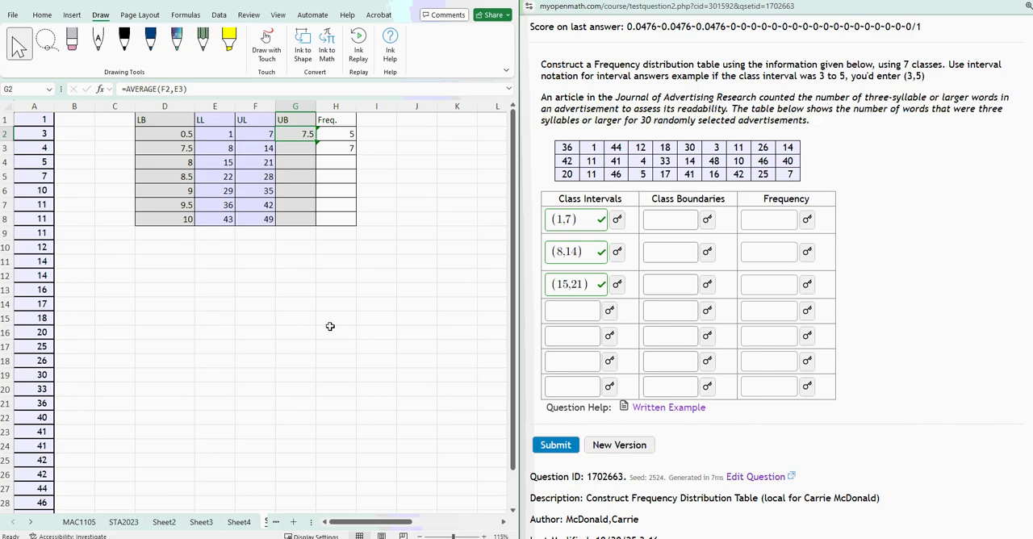
# Enter =G2+$V$8 in G3 to add the class width to the previous upper boundary, and fill it down to G8.
pyautogui.click(300, 146)
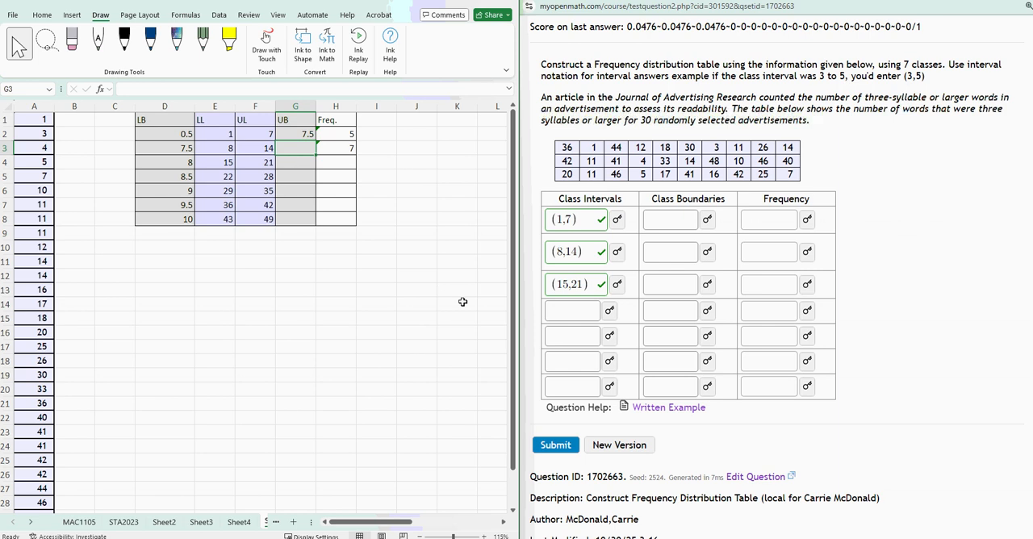
pyautogui.write('=')
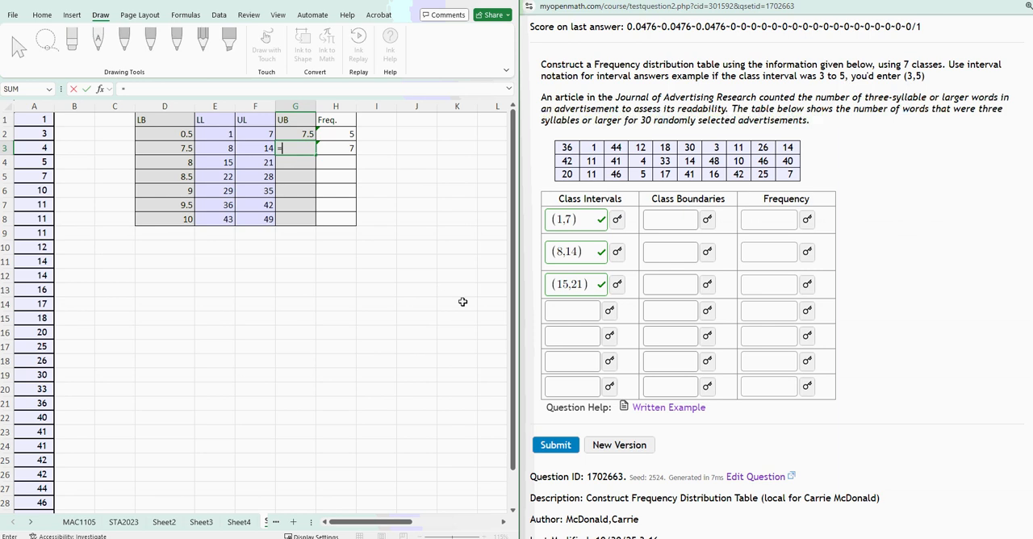
pyautogui.click(297, 136)
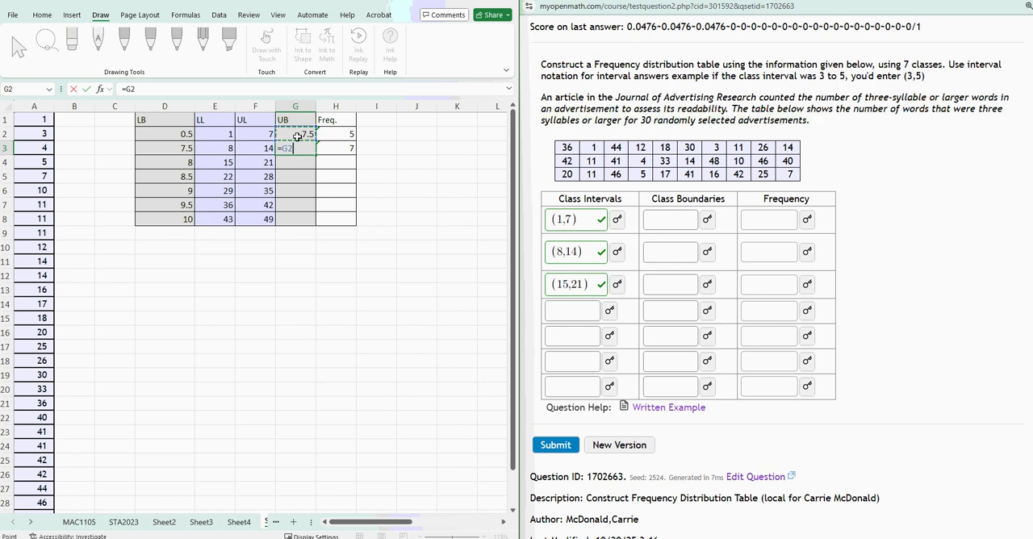
pyautogui.write('+')
pyautogui.click(479, 2)
pyautogui.click(932, 220)
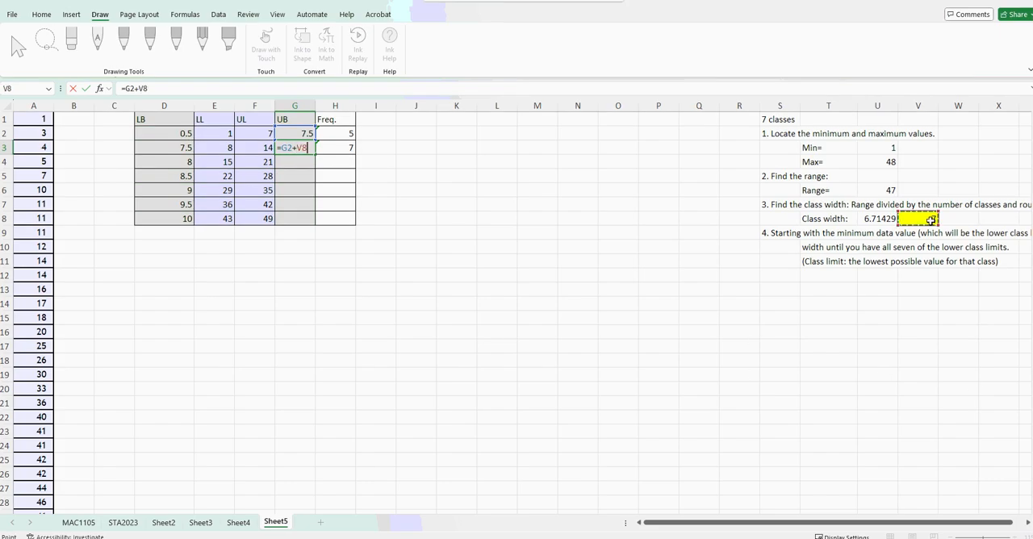
pyautogui.press('F4')
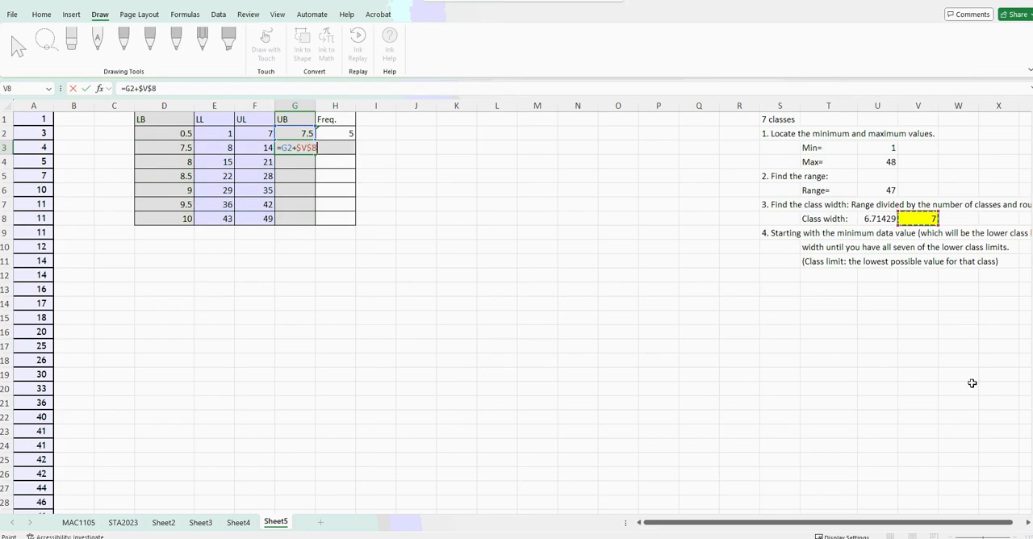
pyautogui.press('Return')
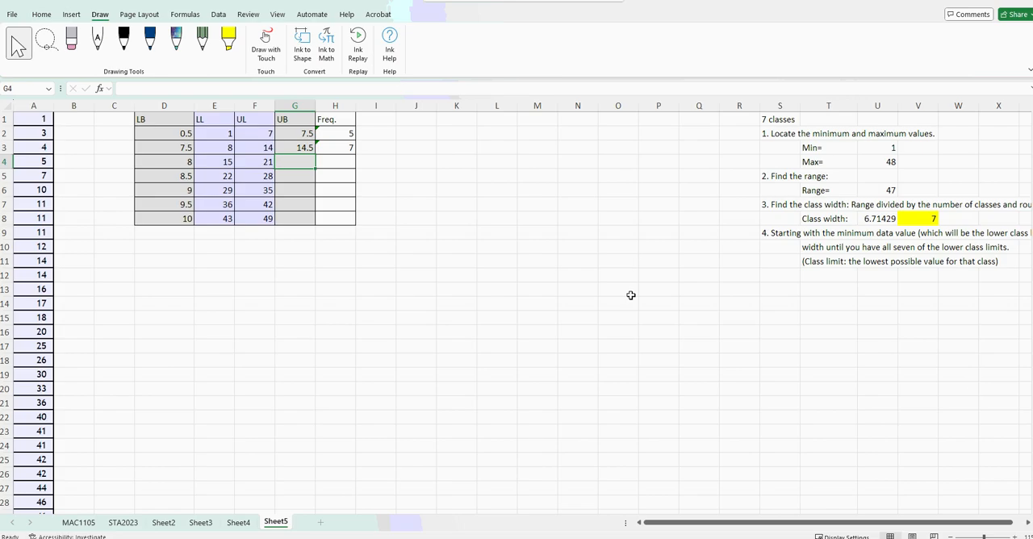
pyautogui.click(306, 150)
pyautogui.moveTo(314, 154); pyautogui.dragTo(316, 222)
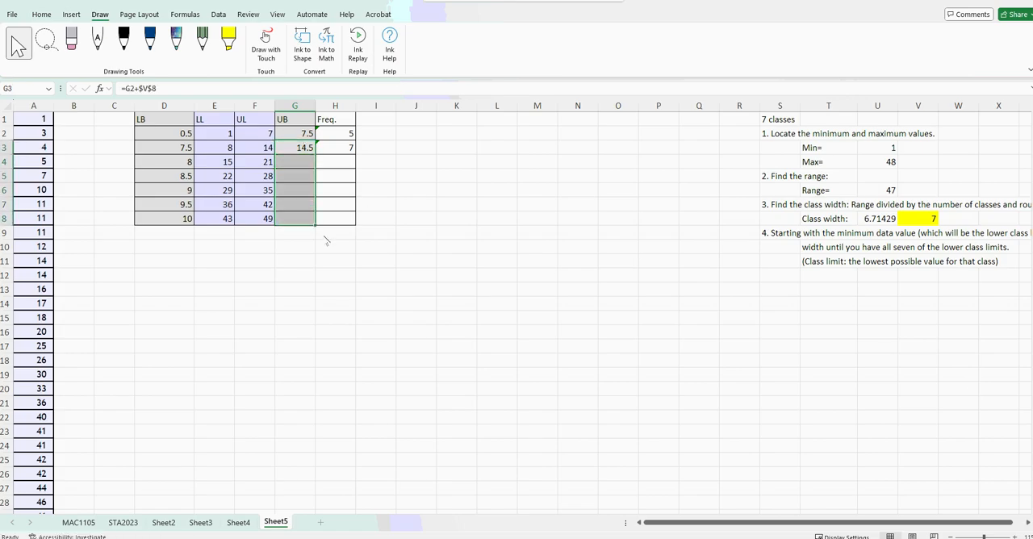
# Compare each class's upper limit in F2:F8 with its upper boundary in G2:G8, row by row.
pyautogui.click(293, 134)
pyautogui.click(265, 135)
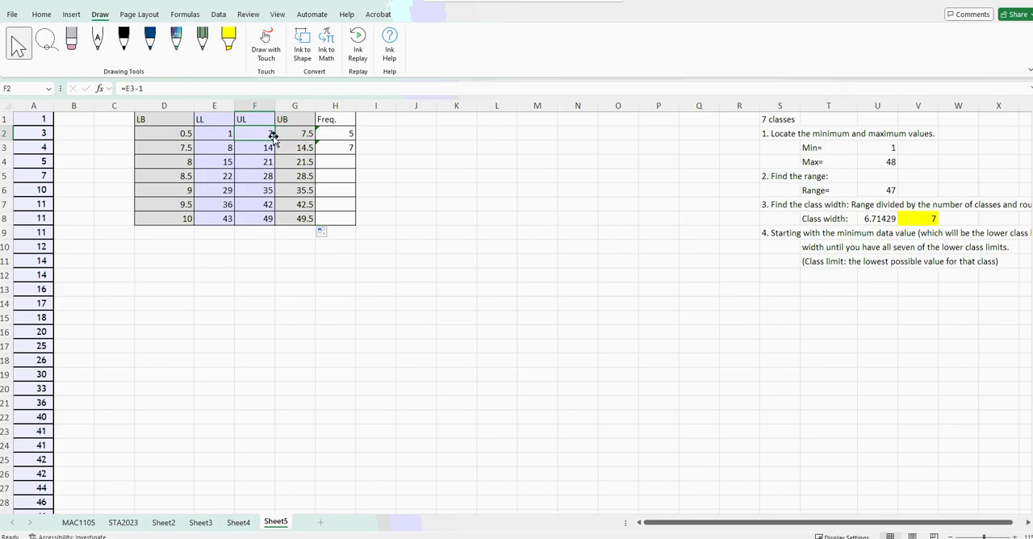
pyautogui.click(299, 134)
pyautogui.click(269, 148)
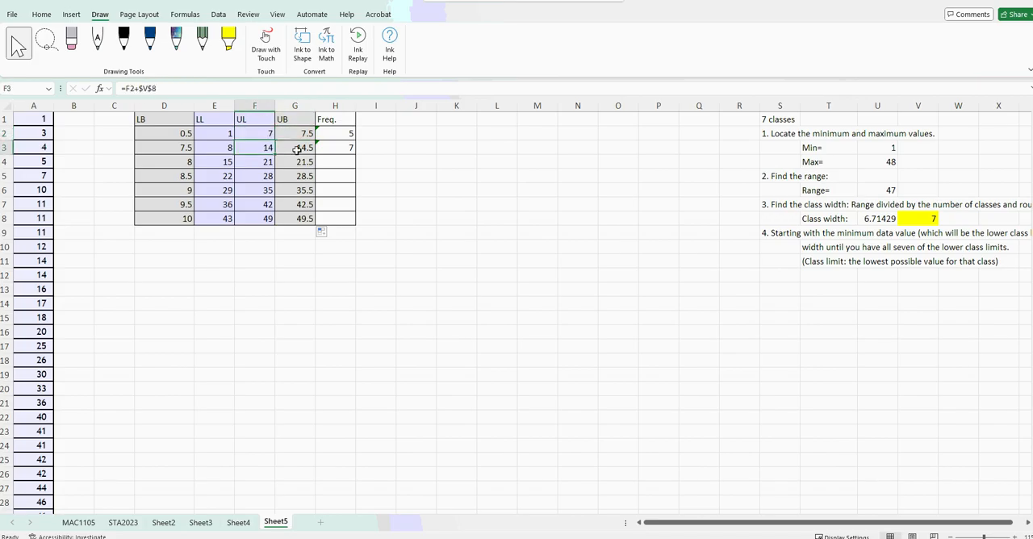
pyautogui.click(298, 149)
pyautogui.click(264, 162)
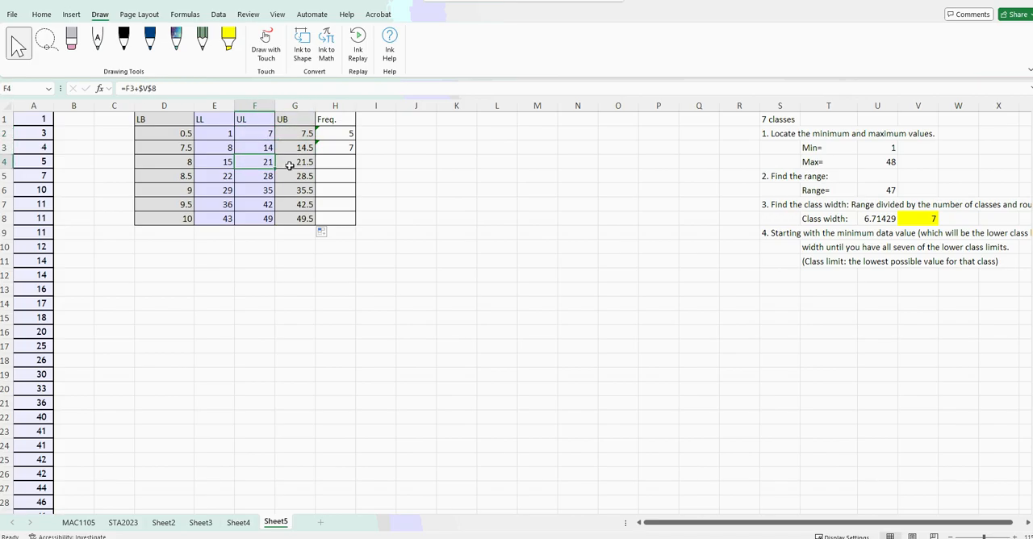
pyautogui.click(290, 162)
pyautogui.click(271, 176)
pyautogui.click(284, 178)
pyautogui.click(271, 192)
pyautogui.click(282, 191)
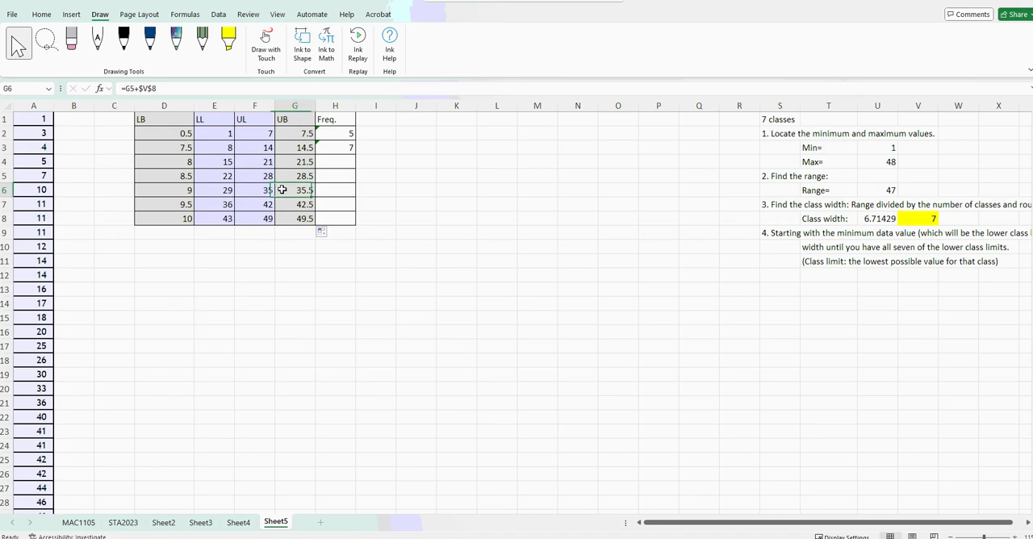
pyautogui.click(270, 205)
pyautogui.click(278, 209)
pyautogui.click(263, 223)
pyautogui.click(297, 220)
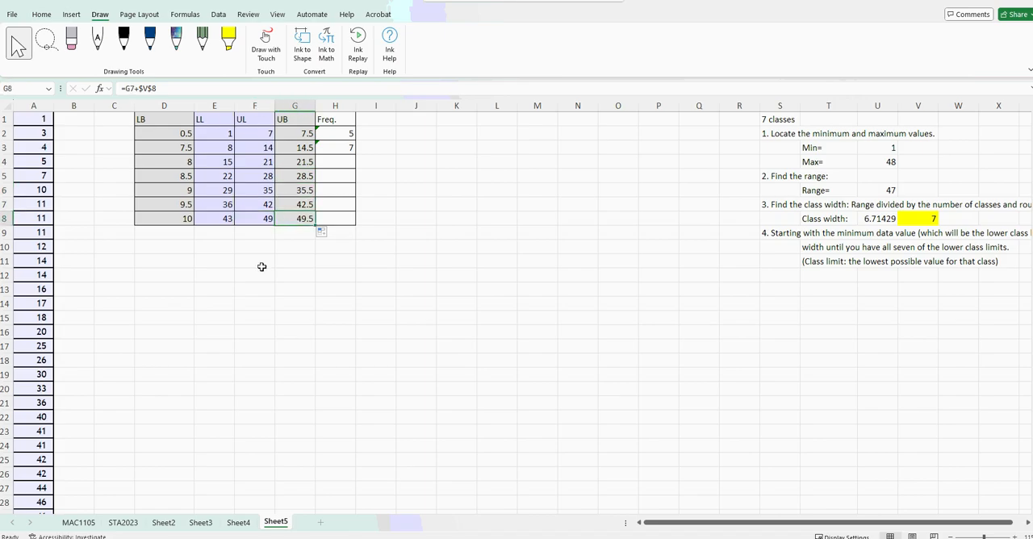
# Replace the first lower boundary in D2 with the formula =E2-0.5.
pyautogui.click(176, 135)
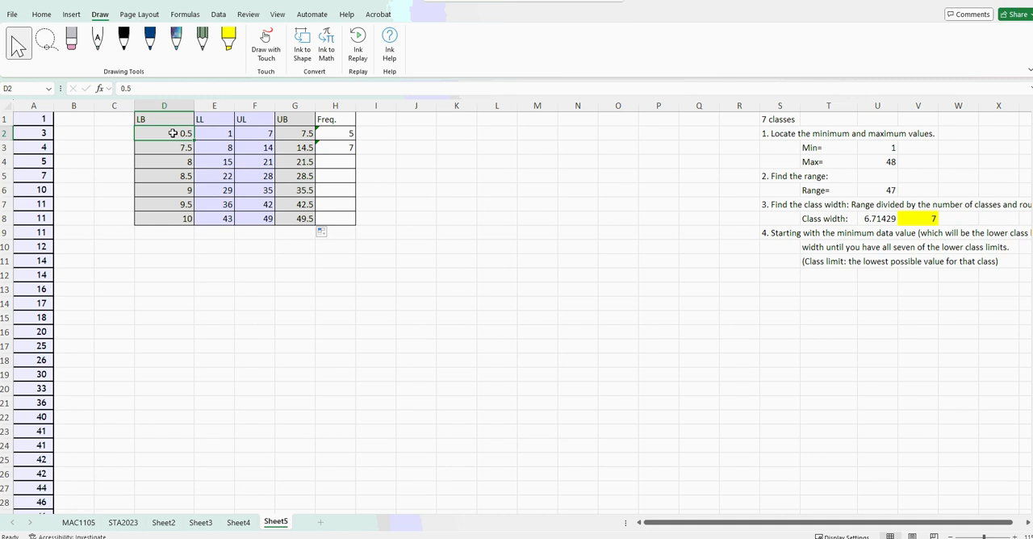
pyautogui.write('=')
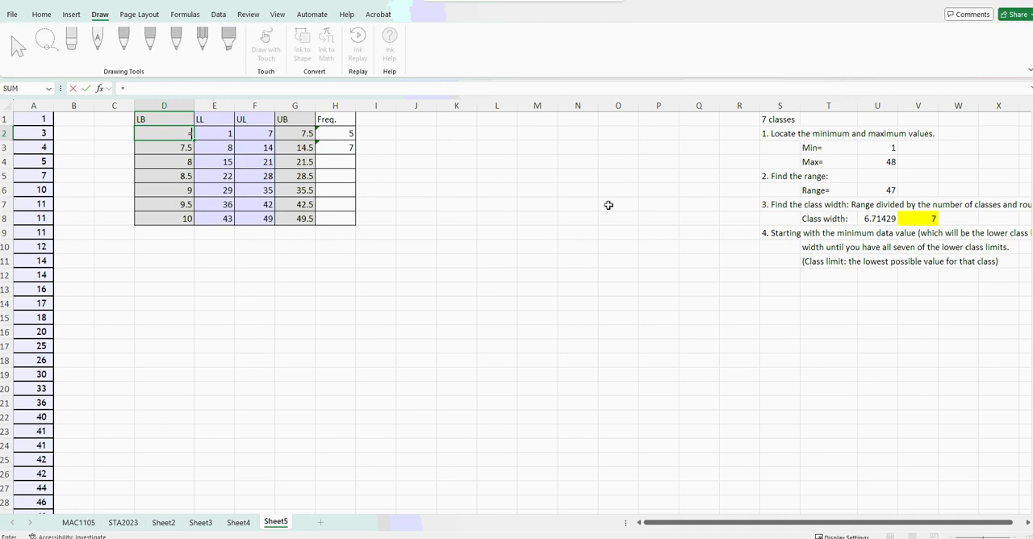
pyautogui.click(212, 132)
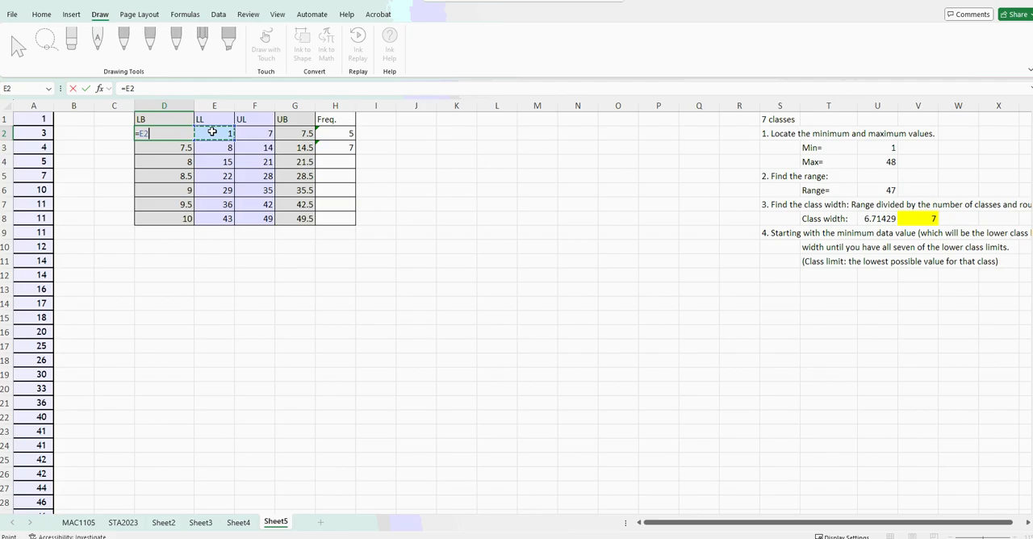
pyautogui.write('-0.5')
pyautogui.press('Return')
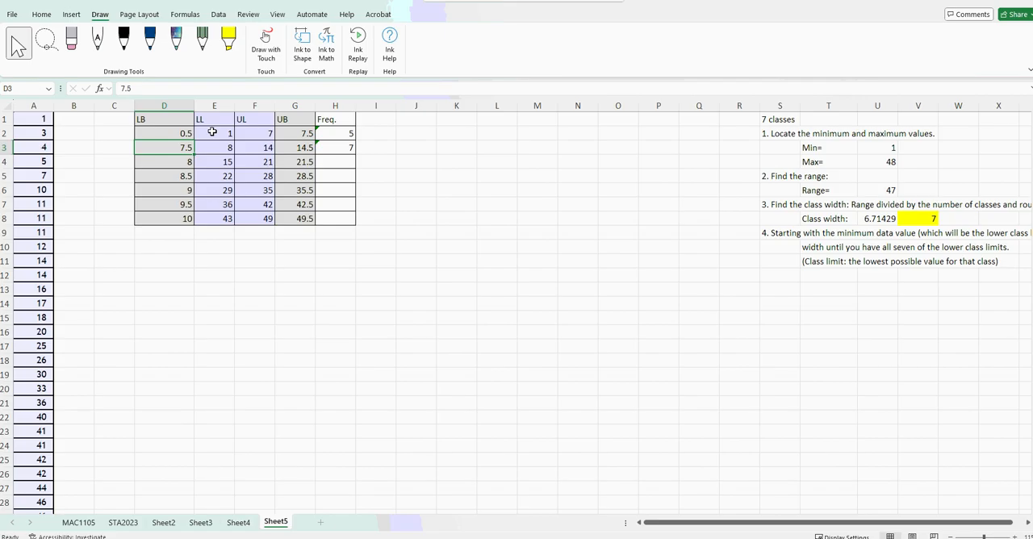
# Set the first lower boundary in D2 to the first upper boundary minus the class width with =G2-V8.
pyautogui.click(154, 133)
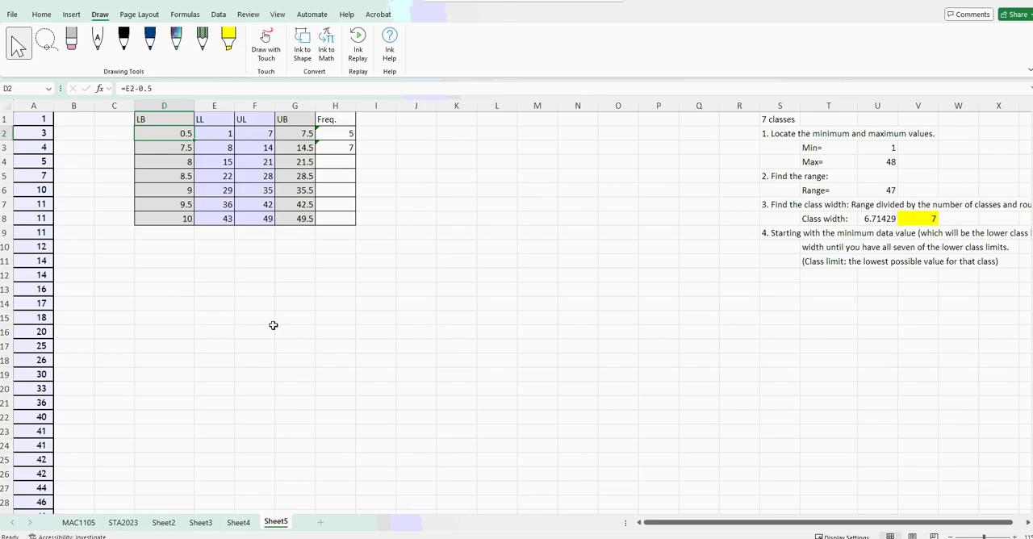
pyautogui.write('=')
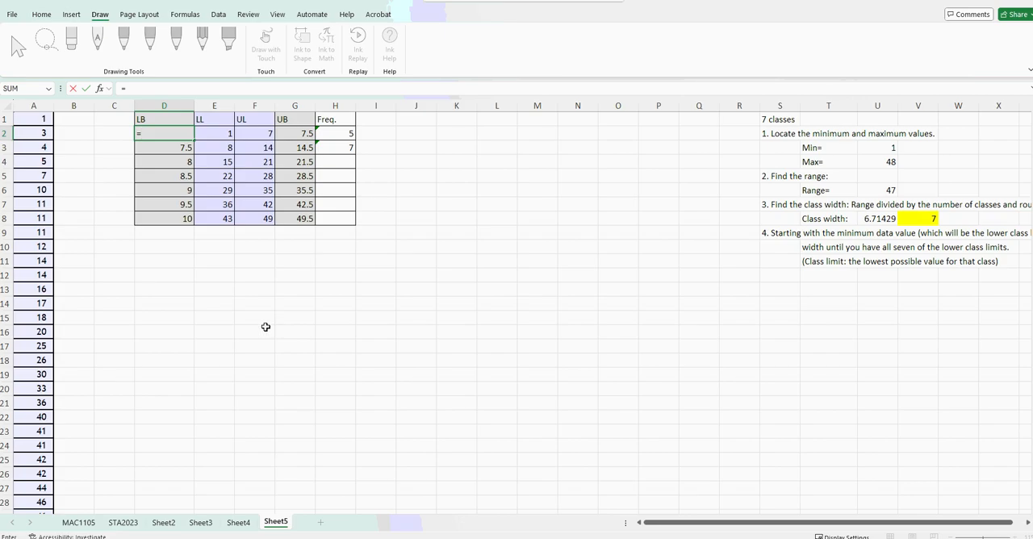
pyautogui.click(295, 134)
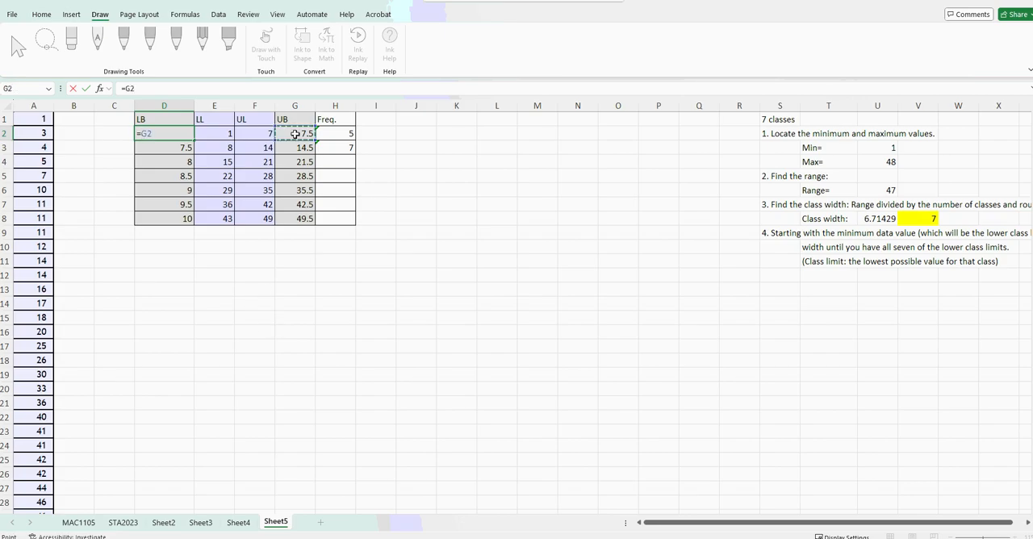
pyautogui.write('-')
pyautogui.click(908, 220)
pyautogui.press('Return')
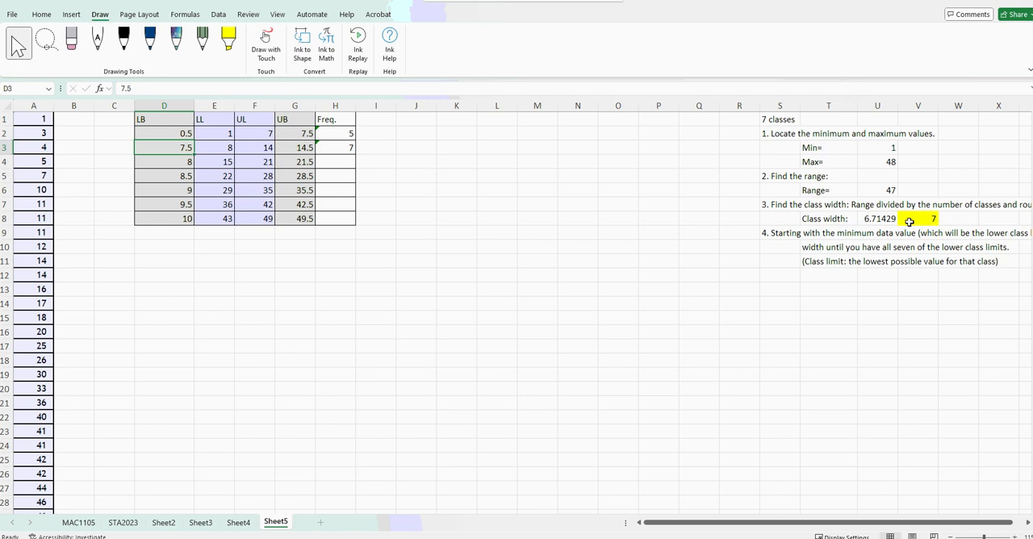
pyautogui.click(170, 129)
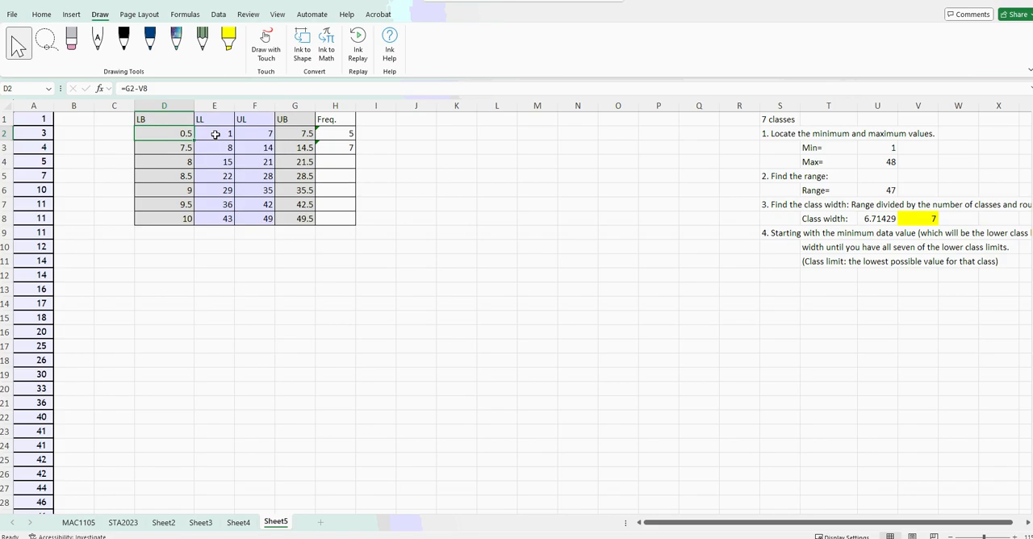
pyautogui.moveTo(216, 134); pyautogui.dragTo(218, 148)
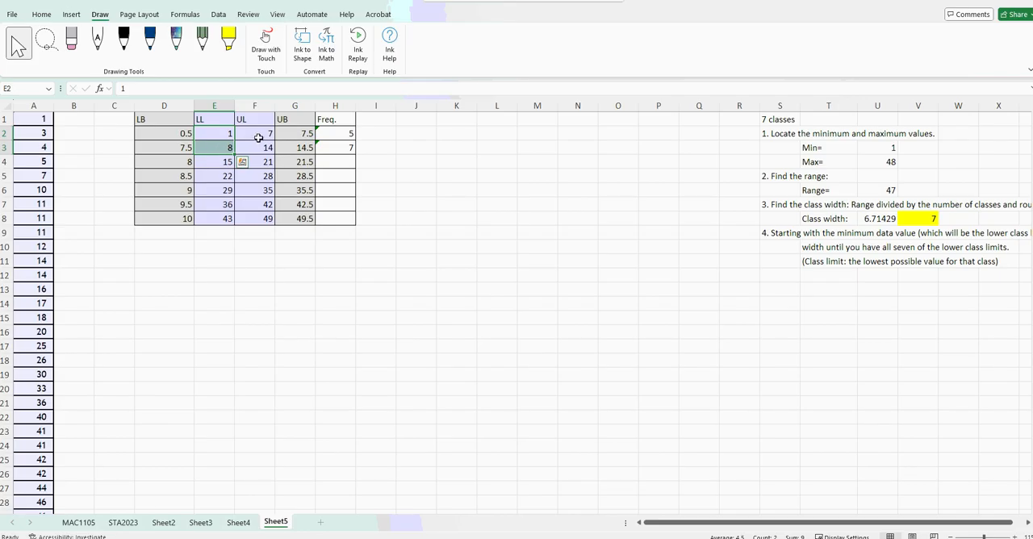
pyautogui.moveTo(254, 134); pyautogui.dragTo(258, 147)
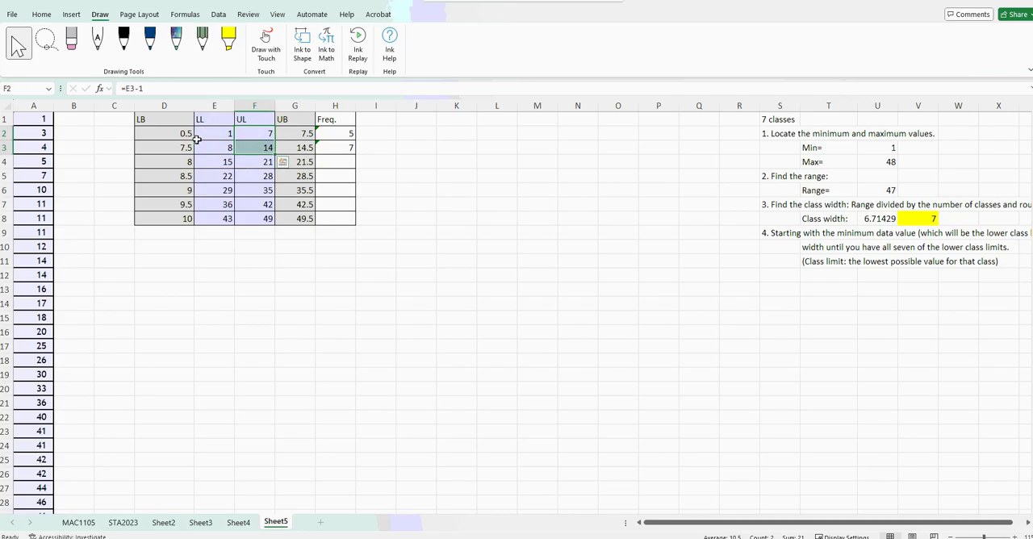
pyautogui.click(210, 303)
# Enter the label UB1-LB1 in D11 below the frequency table.
pyautogui.click(165, 261)
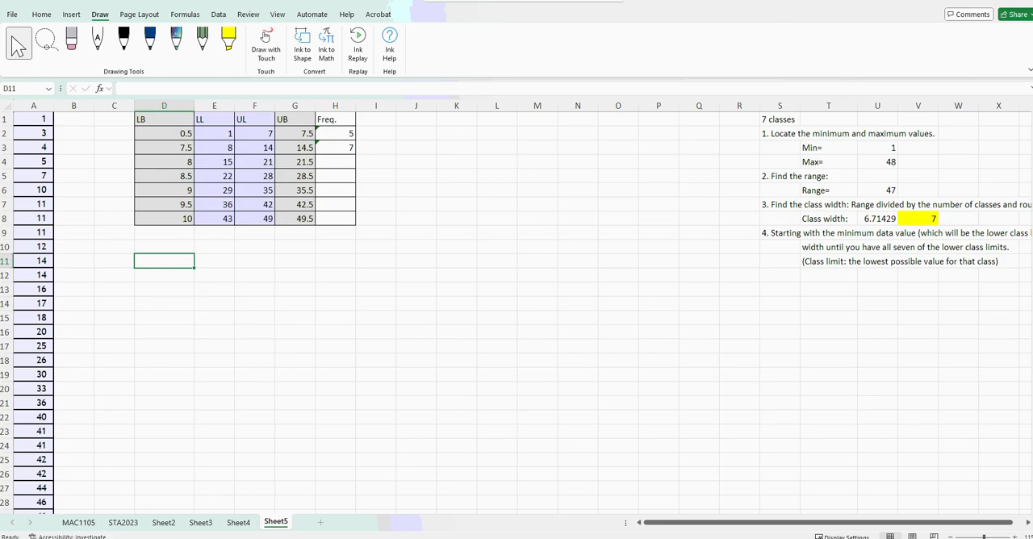
pyautogui.write('Upper Bound')
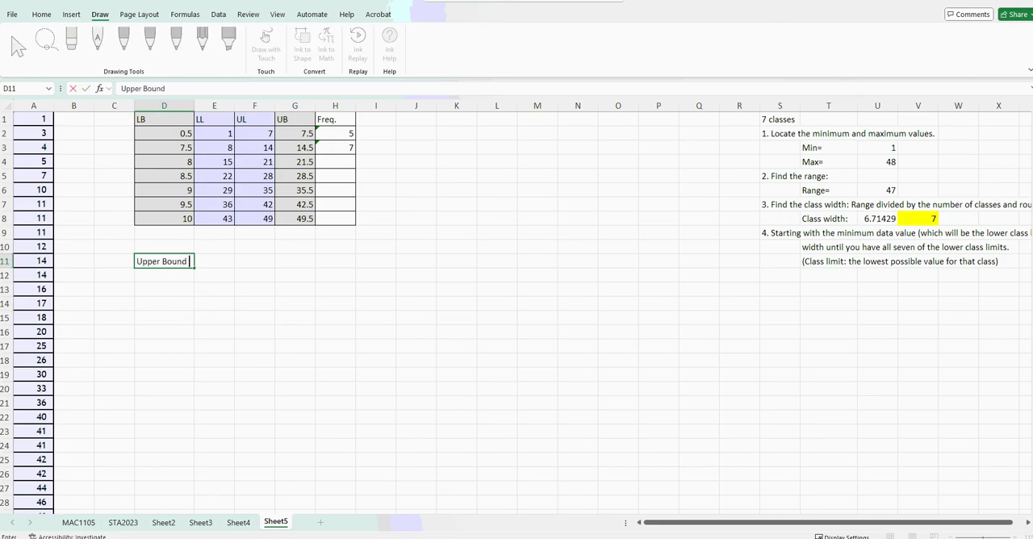
pyautogui.write(' - Lower Boun')
pyautogui.press('BackSpace')
pyautogui.press('BackSpace')
pyautogui.press('BackSpace')
pyautogui.press('BackSpace')
pyautogui.press('BackSpace')
pyautogui.press('BackSpace')
pyautogui.press('BackSpace')
pyautogui.press('BackSpace')
pyautogui.press('BackSpace')
pyautogui.press('BackSpace')
pyautogui.press('BackSpace')
pyautogui.press('BackSpace')
pyautogui.press('BackSpace')
pyautogui.press('BackSpace')
pyautogui.press('BackSpace')
pyautogui.press('BackSpace')
pyautogui.press('BackSpace')
pyautogui.press('BackSpace')
pyautogui.press('BackSpace')
pyautogui.press('BackSpace')
pyautogui.press('BackSpace')
pyautogui.press('BackSpace')
pyautogui.press('BackSpace')
pyautogui.press('BackSpace')
pyautogui.write('1st')
pyautogui.press('BackSpace')
pyautogui.press('BackSpace')
pyautogui.write('U')
pyautogui.press('BackSpace')
pyautogui.write('L')
pyautogui.press('BackSpace')
pyautogui.write('UB1-LB1')
pyautogui.press('Tab')
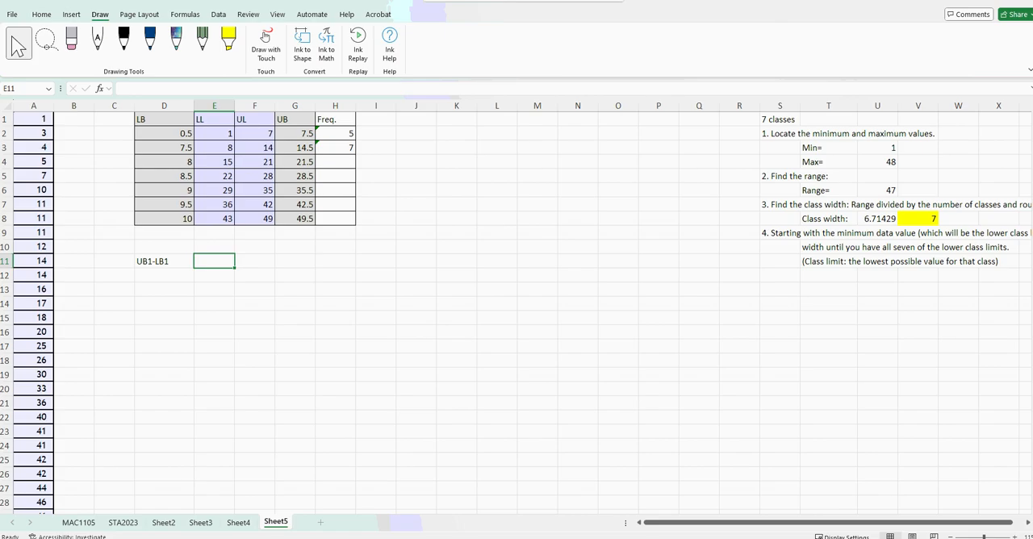
# Try entering =7 in E11 beside the UB1-LB1 label.
pyautogui.write('7')
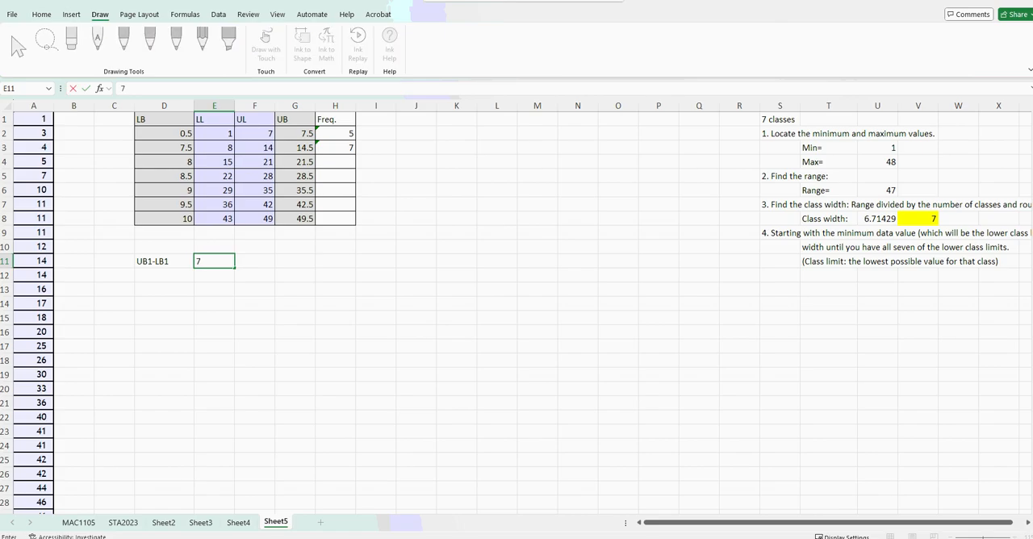
pyautogui.press('BackSpace')
pyautogui.write('=4')
pyautogui.press('BackSpace')
pyautogui.write('7')
pyautogui.press('Return')
# Replace the contents of E11 with the written-out difference 7.5-0.5.
pyautogui.press('Up')
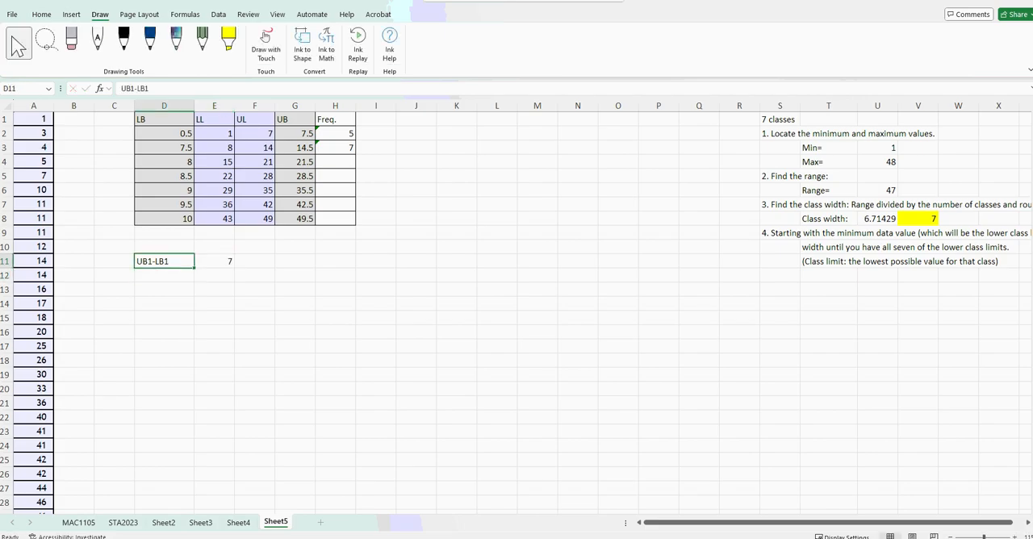
pyautogui.press('Right')
pyautogui.write('7.5-')
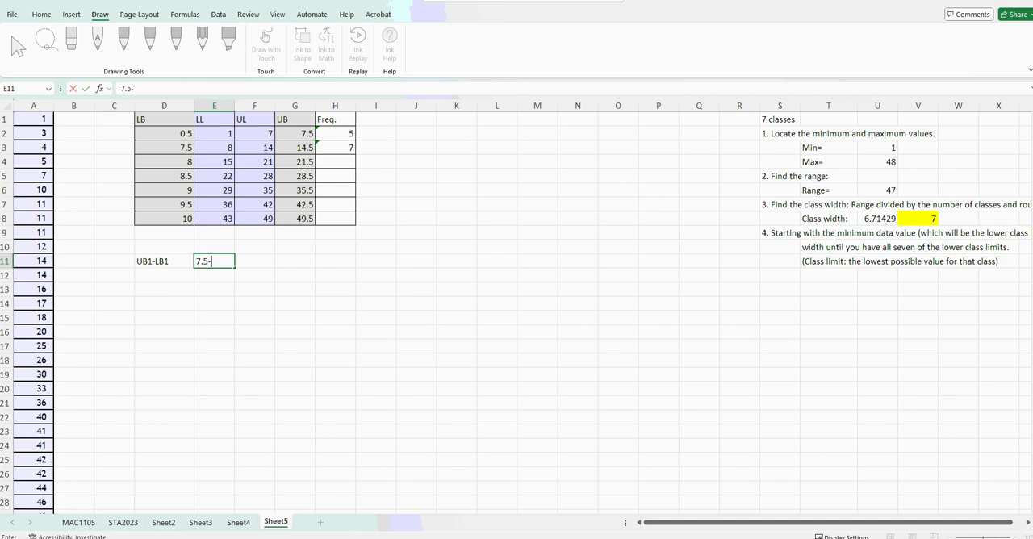
pyautogui.write('0.5')
pyautogui.press('Return')
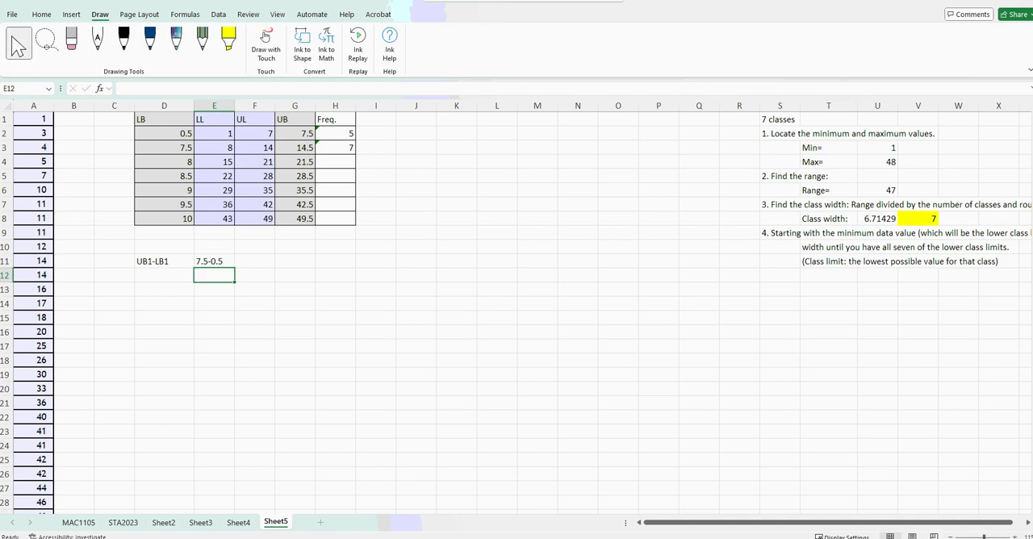
# Enter the result 7 in F11 beside the written-out difference 7.5-0.5.
pyautogui.click(229, 263)
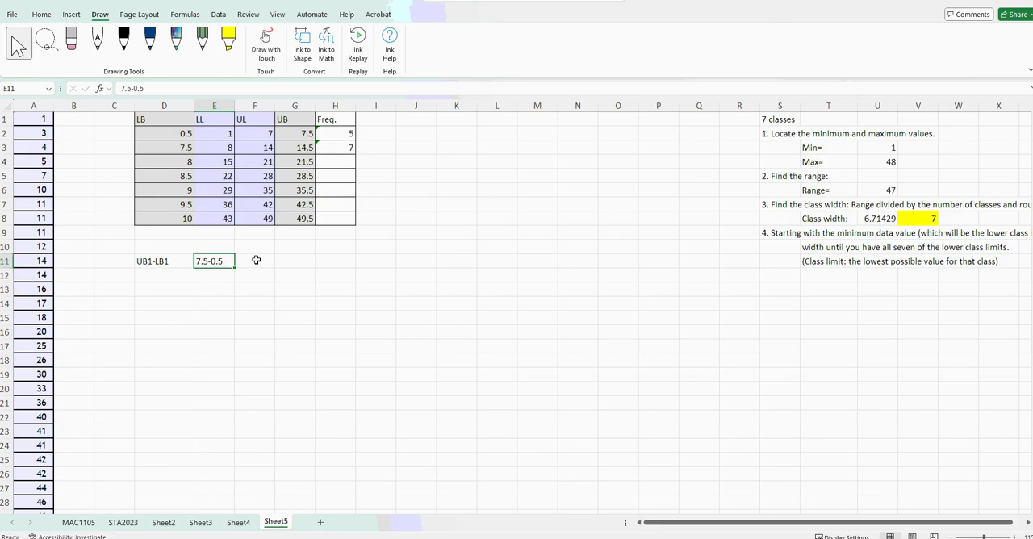
pyautogui.click(255, 260)
pyautogui.write('=')
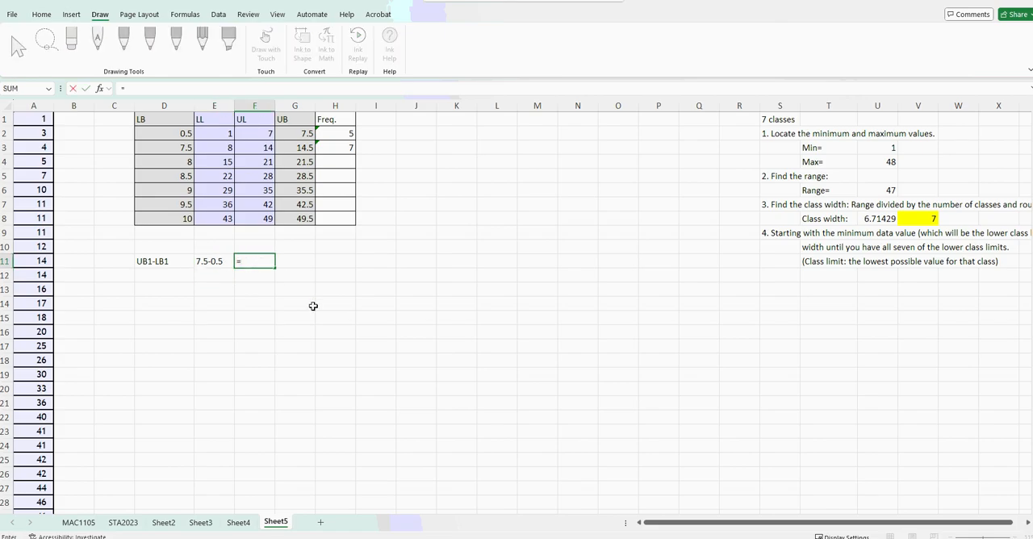
pyautogui.write('7.5-0.5')
pyautogui.press('Return')
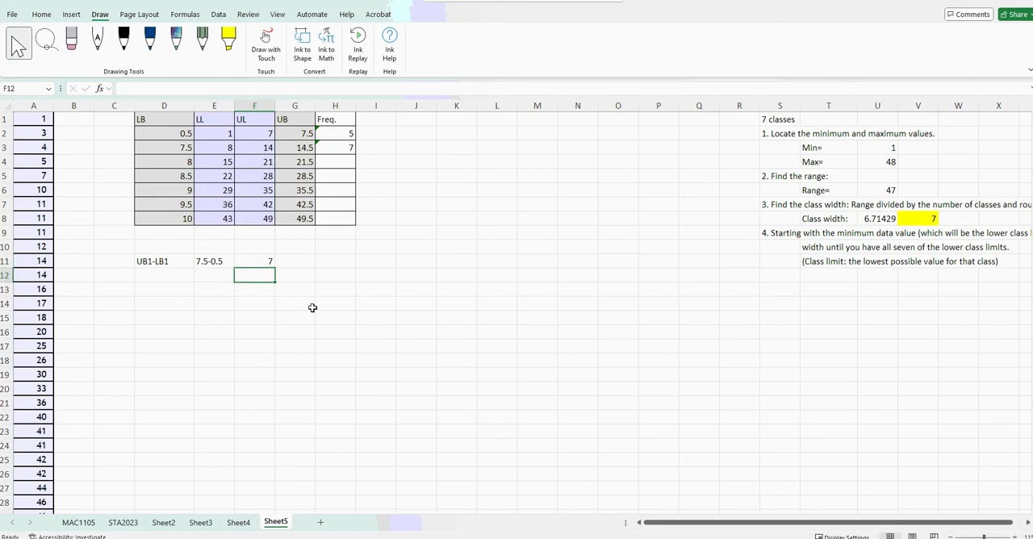
# Append an equals sign to the 7.5-0.5 text in E11 and to the UB1-LB1 label in D11.
pyautogui.doubleClick(204, 258)
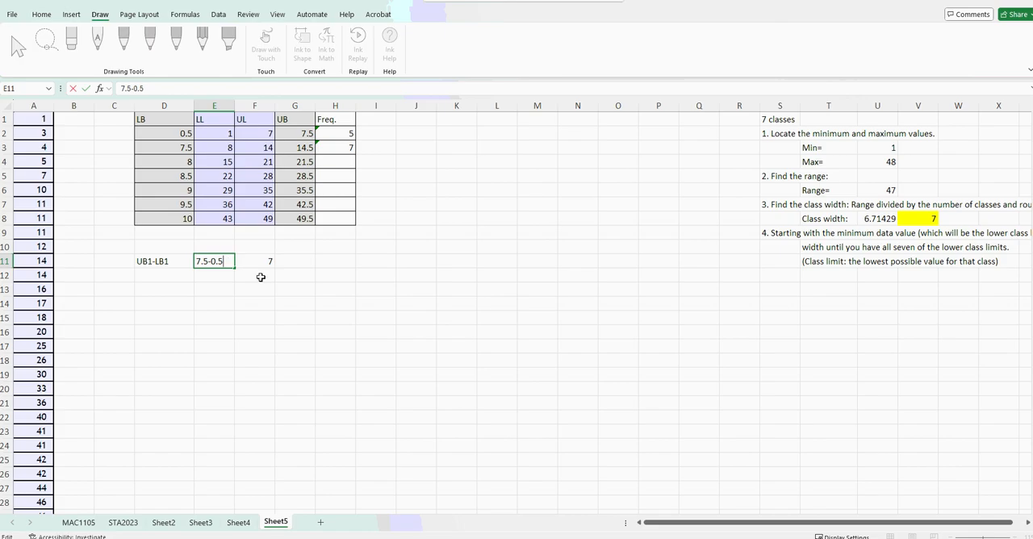
pyautogui.write('=')
pyautogui.doubleClick(176, 263)
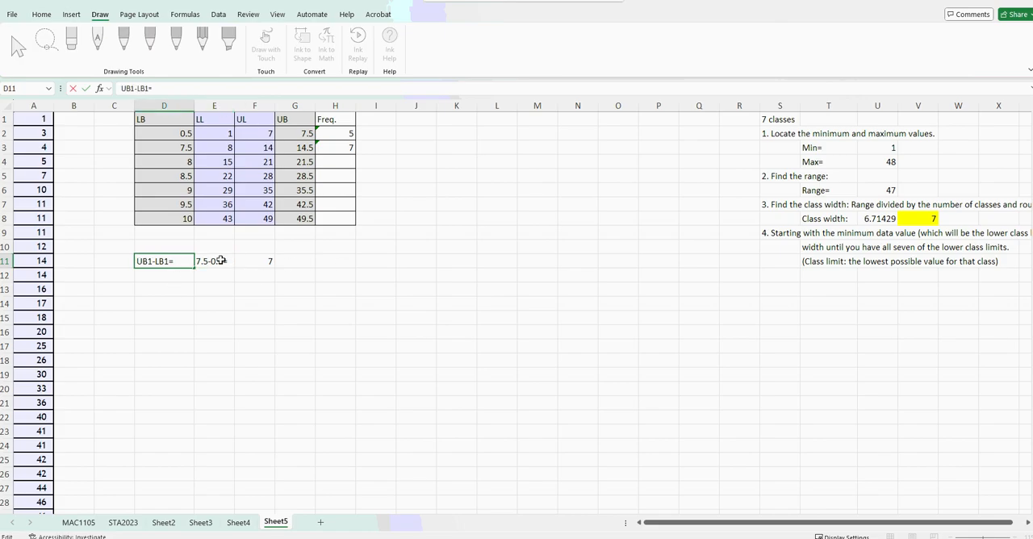
pyautogui.press('Return')
pyautogui.click(259, 264)
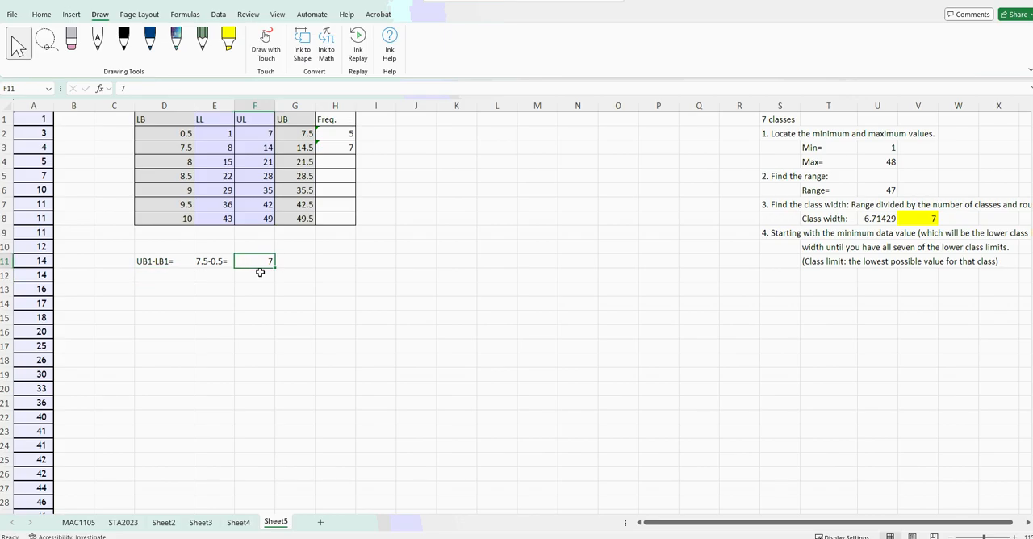
# Enter the label LL2-LL1= in D12, below the UB1-LB1= label.
pyautogui.click(142, 278)
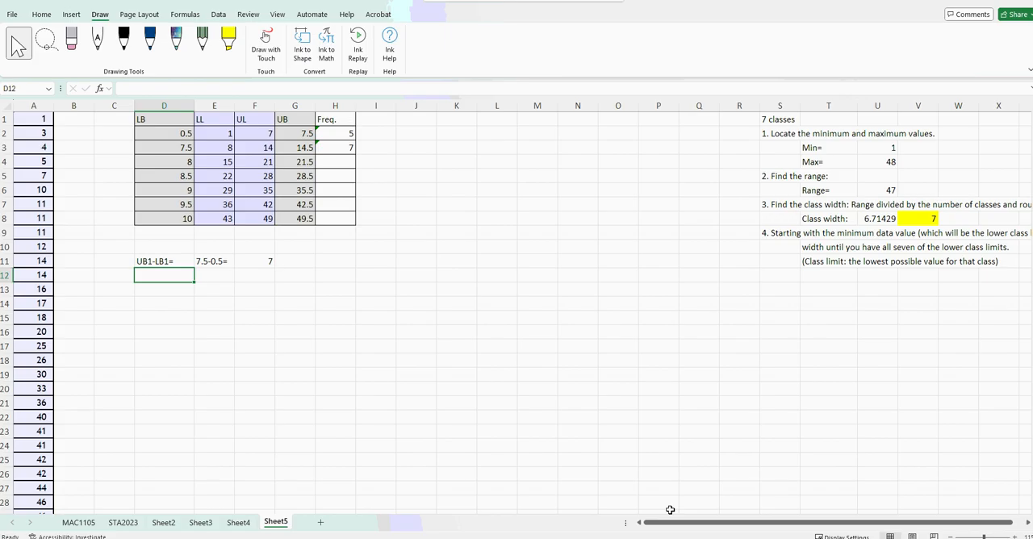
pyautogui.write('LL')
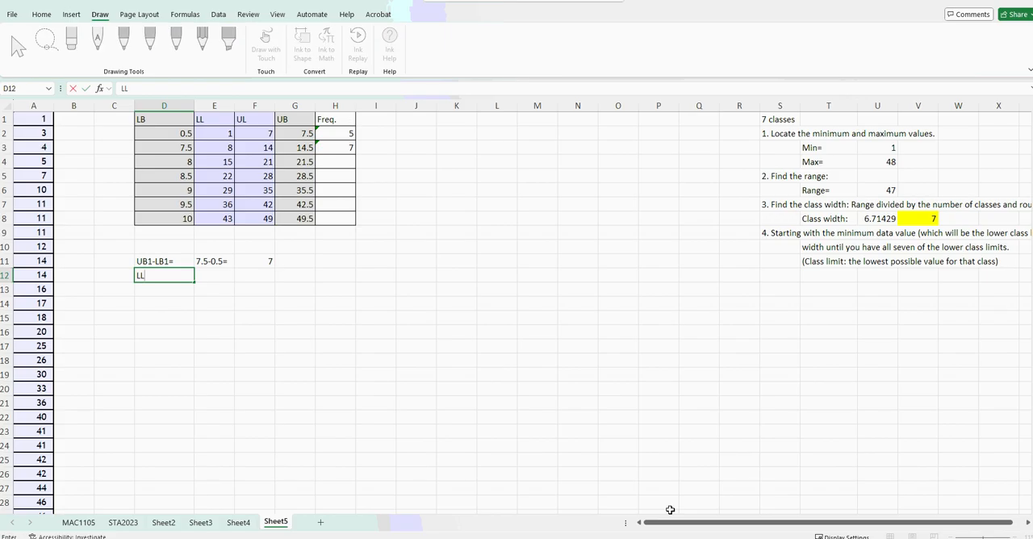
pyautogui.write('2-LL1=')
pyautogui.press('Tab')
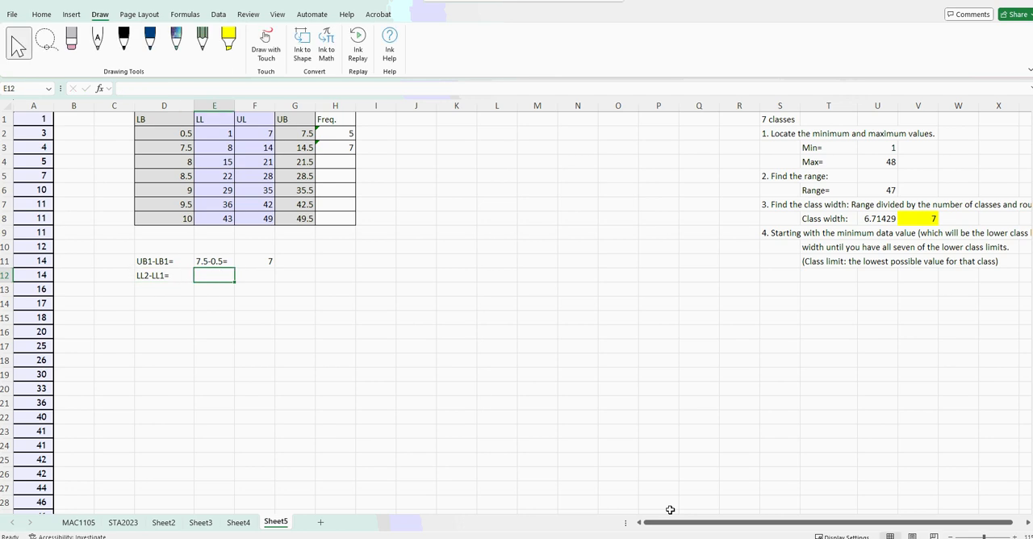
# Write out the lower-limit difference as 8-1= in E12 and enter its result 7 in F12.
pyautogui.write('7-')
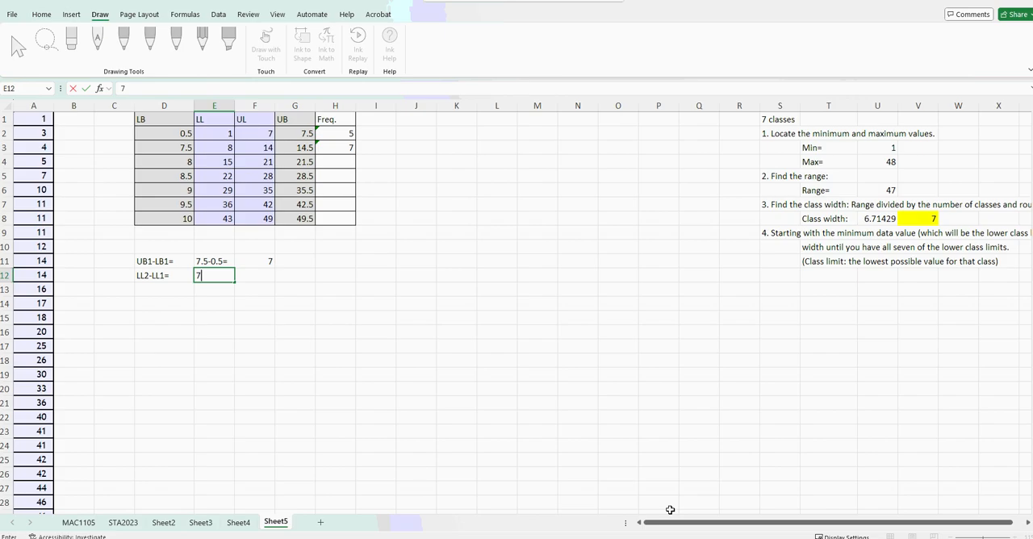
pyautogui.write('8')
pyautogui.write('-1=')
pyautogui.press('Tab')
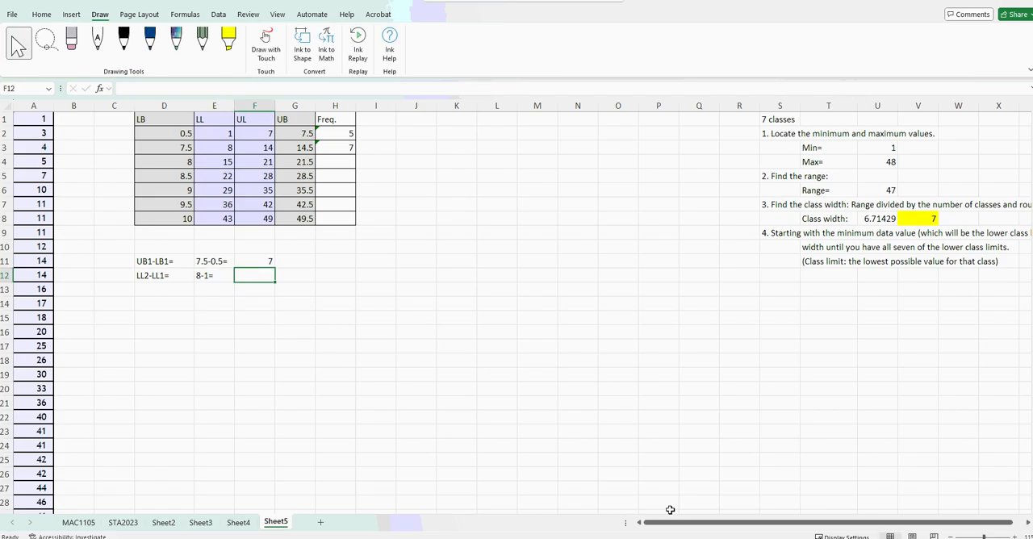
pyautogui.write('7')
pyautogui.press('Return')
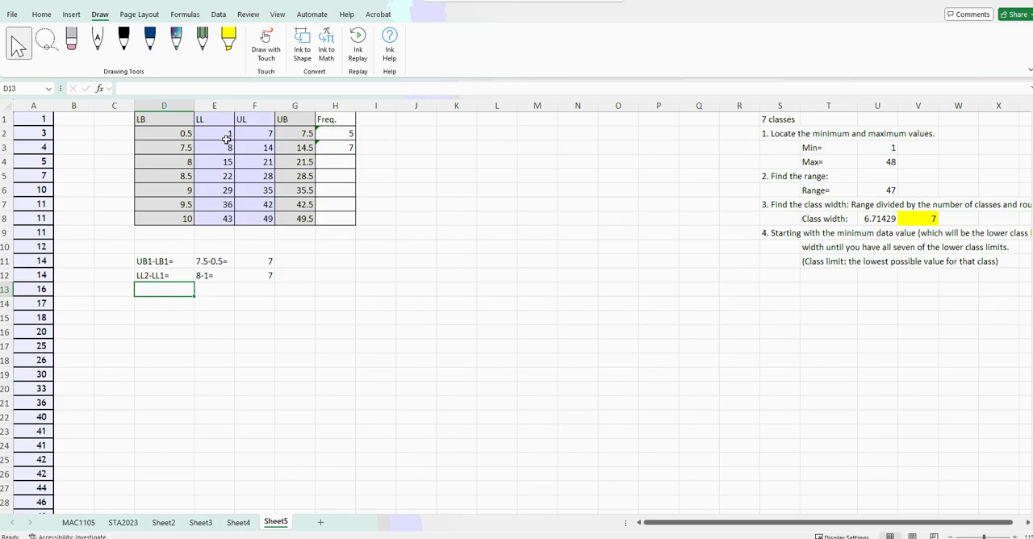
# Enter the label UL2-UL1= in D13, below the LL2-LL1= label.
pyautogui.moveTo(226, 140); pyautogui.dragTo(211, 150)
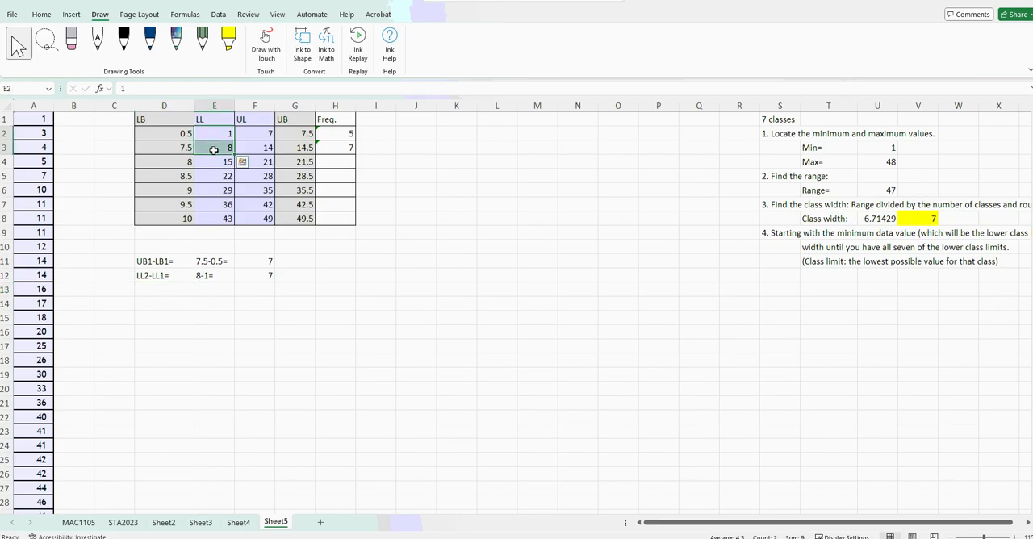
pyautogui.click(171, 289)
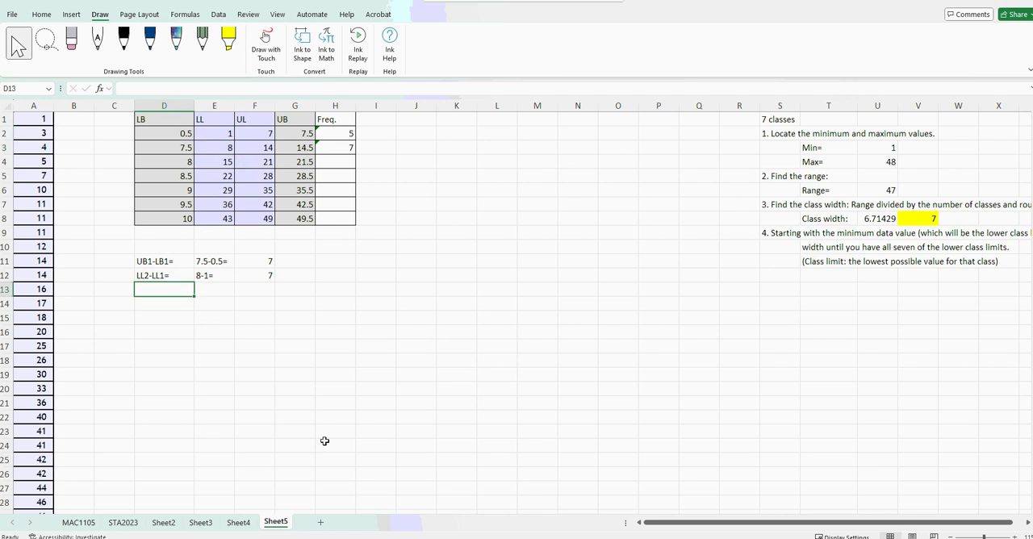
pyautogui.write('LUL')
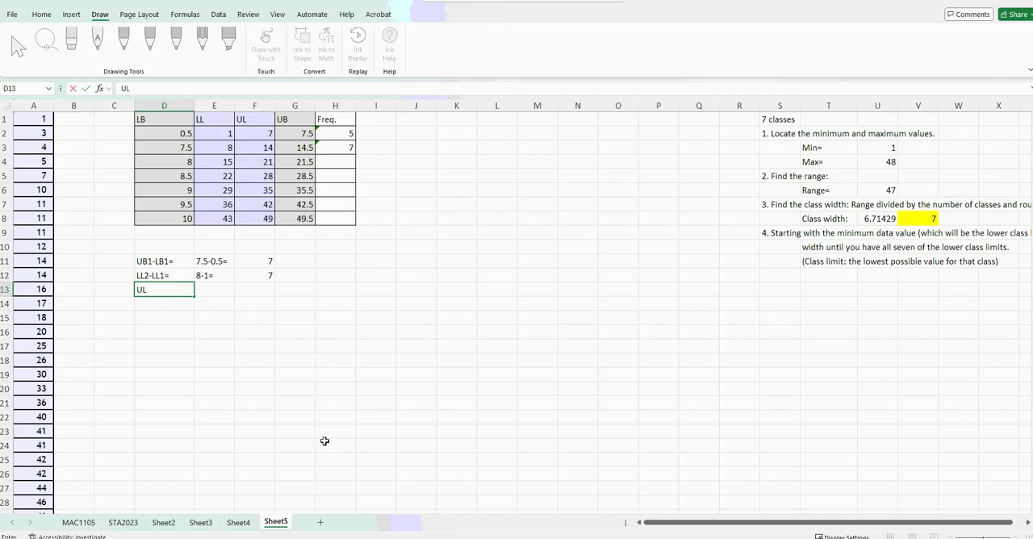
pyautogui.write('2-UL1=')
pyautogui.click(202, 403)
# Write out the upper-limit difference as 14-7= in E13 and enter its result 7 in F13.
pyautogui.click(226, 290)
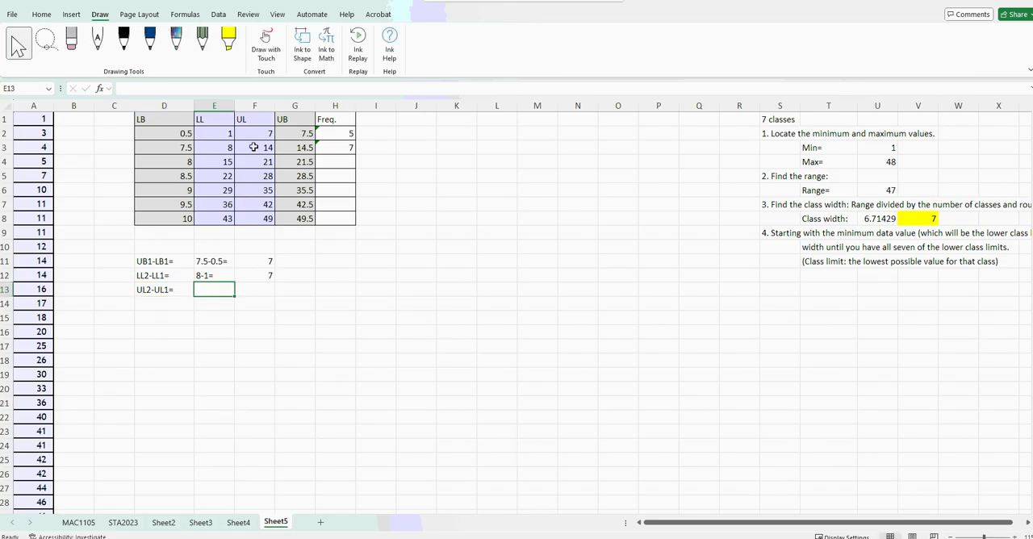
pyautogui.write('14')
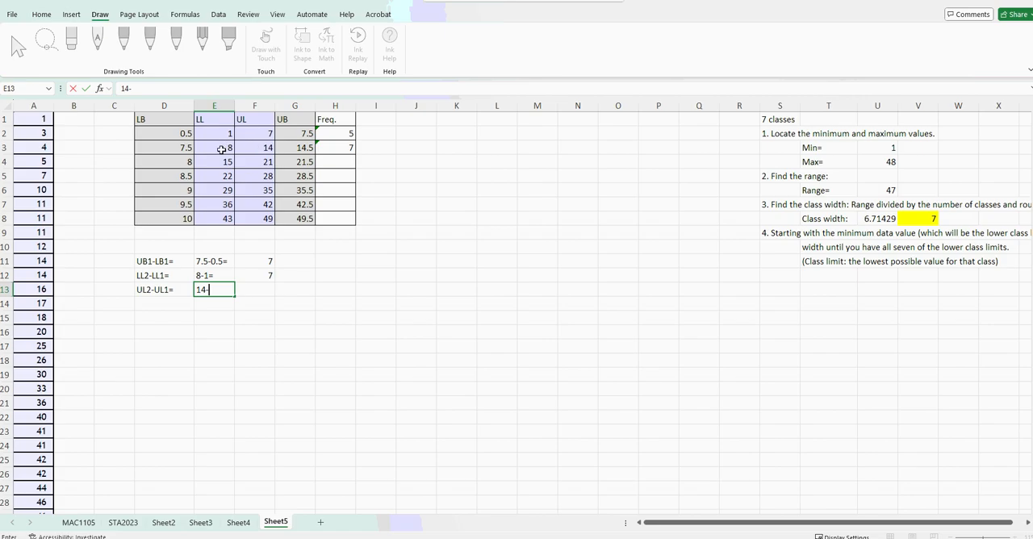
pyautogui.write('-7=')
pyautogui.press('Return')
pyautogui.click(254, 291)
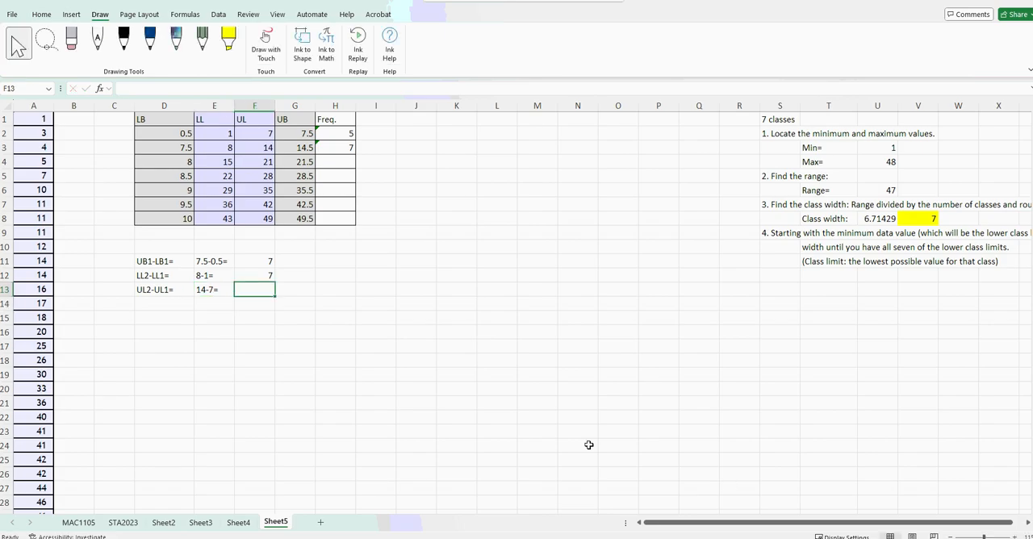
pyautogui.write('7')
pyautogui.press('Return')
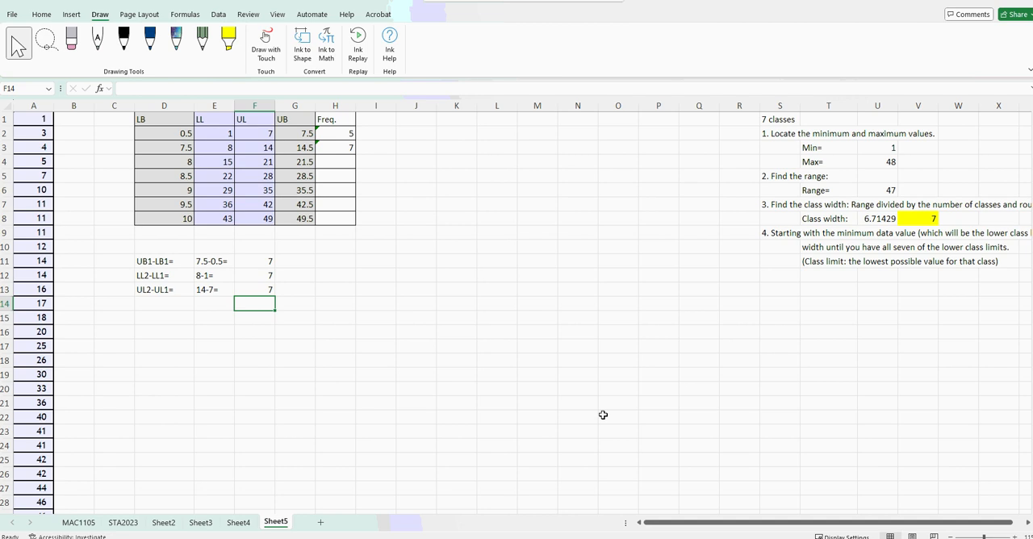
pyautogui.click(292, 134)
pyautogui.click(137, 135)
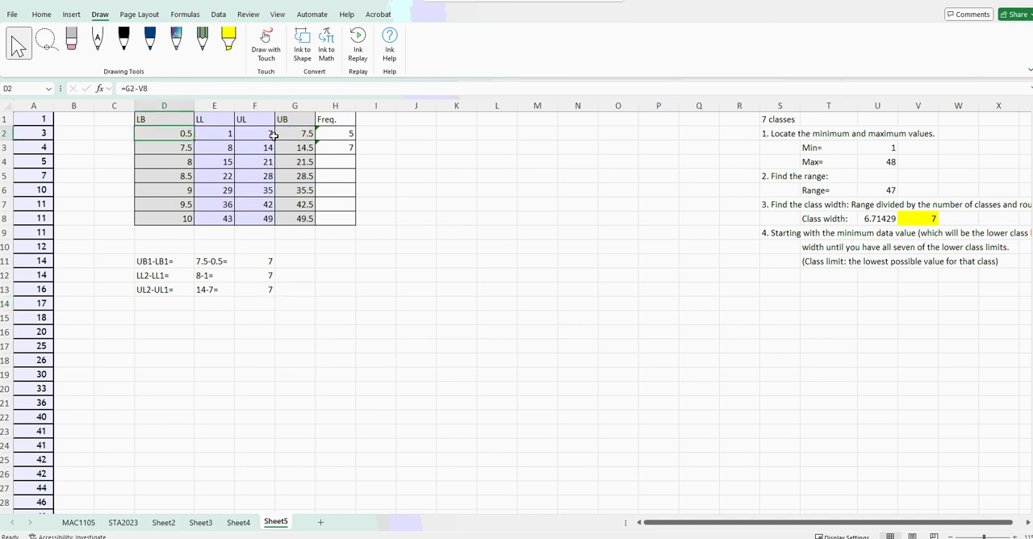
pyautogui.click(299, 133)
pyautogui.moveTo(299, 133); pyautogui.dragTo(254, 137)
pyautogui.click(205, 136)
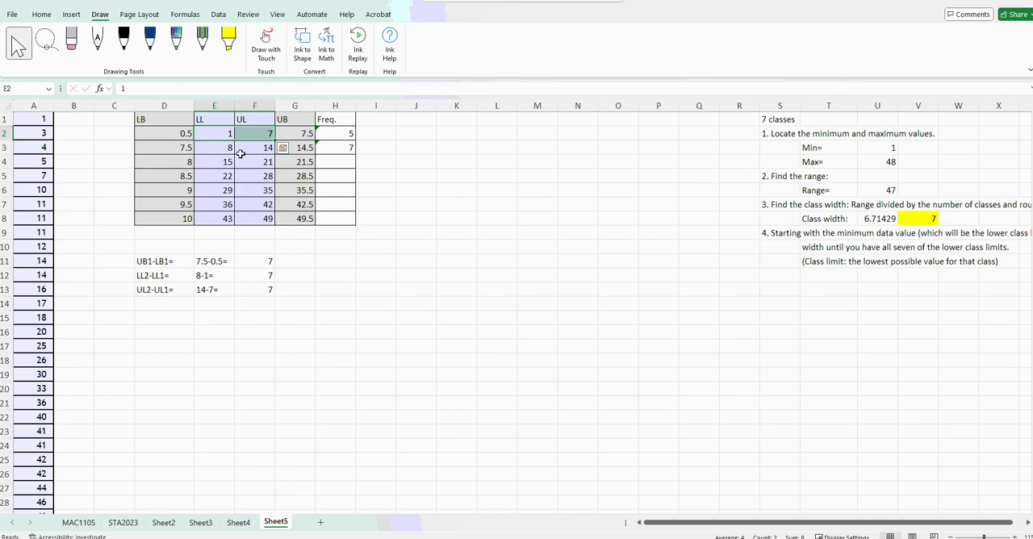
# Clear the contents of the class width notes in D11:F13.
pyautogui.moveTo(149, 263); pyautogui.dragTo(255, 293)
pyautogui.rightClick(255, 294)
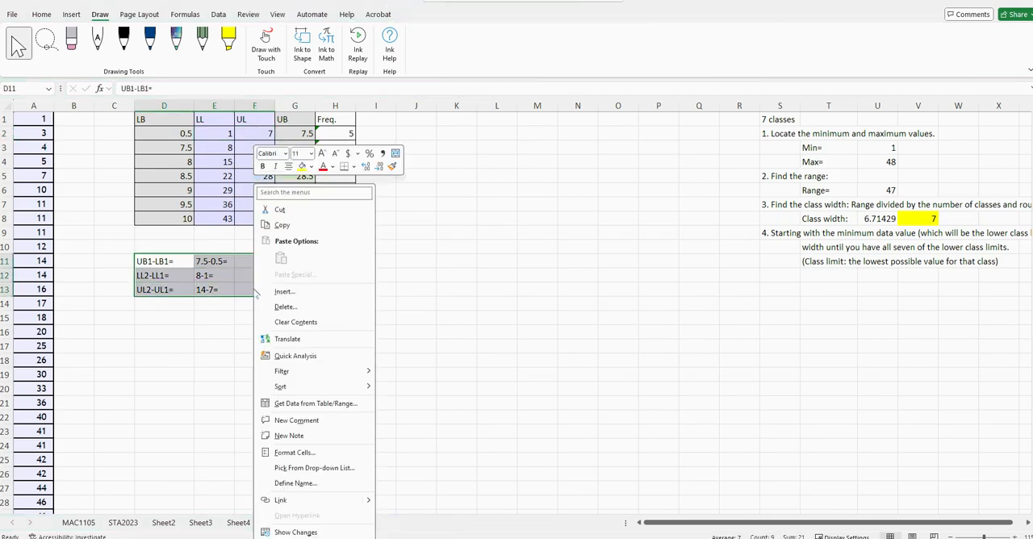
pyautogui.click(299, 321)
pyautogui.click(339, 401)
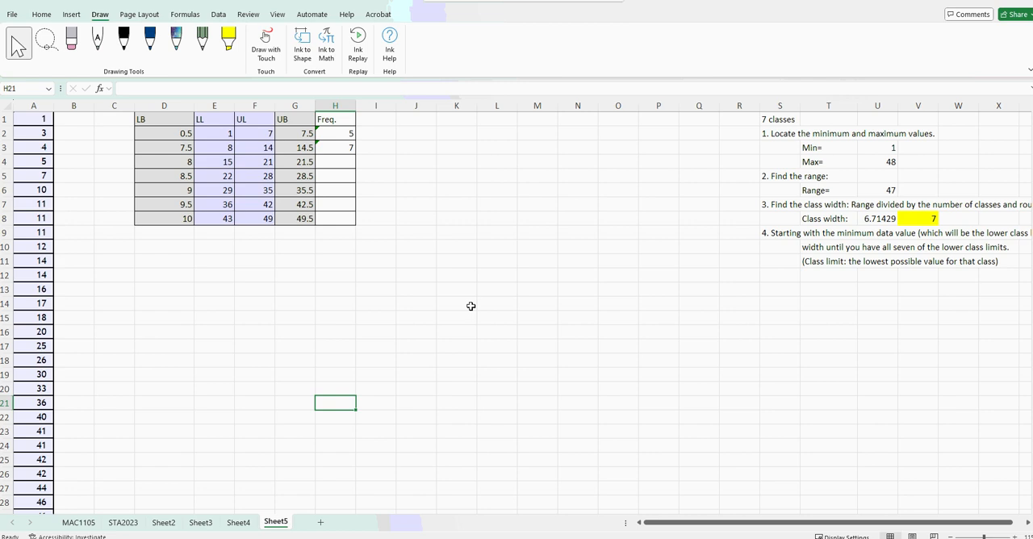
pyautogui.click(166, 130)
pyautogui.click(173, 223)
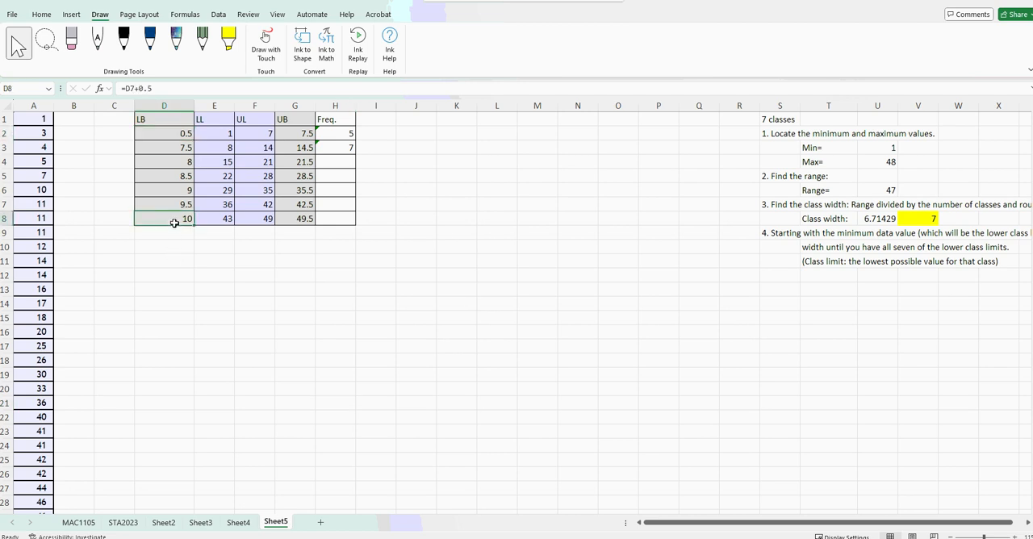
pyautogui.click(171, 151)
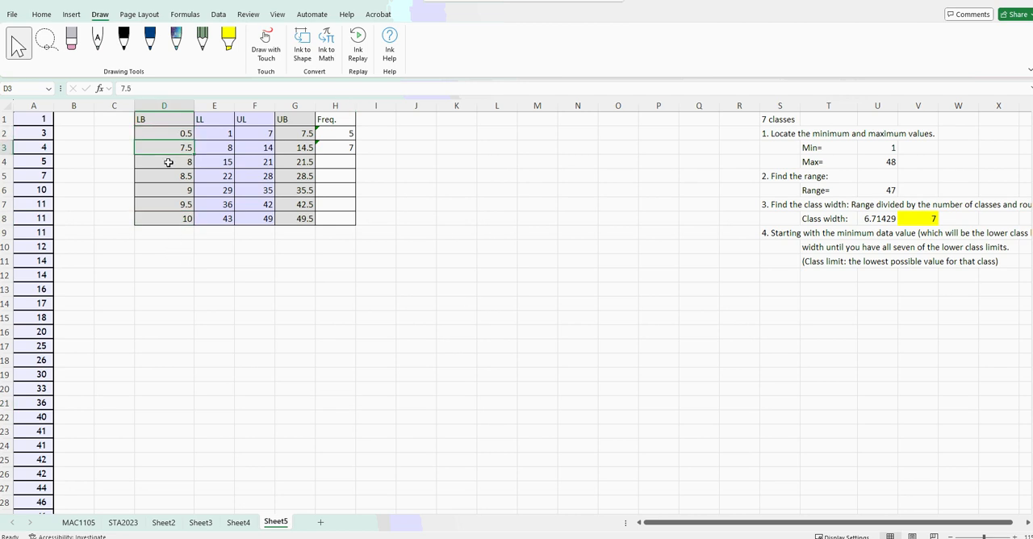
pyautogui.click(181, 133)
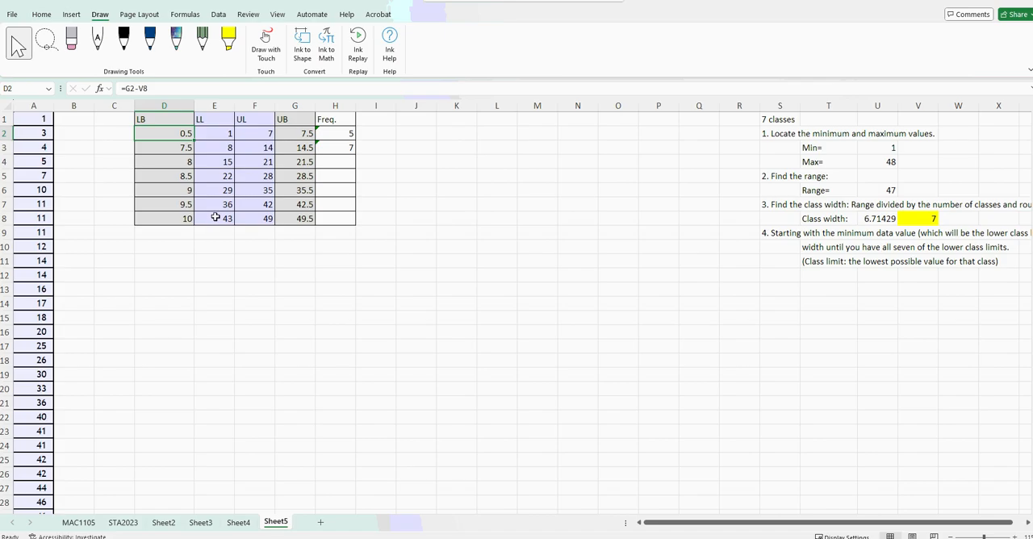
pyautogui.click(146, 149)
pyautogui.click(142, 135)
# Replace the second lower boundary in D3 with the first lower boundary plus the class width, =D2+V8.
pyautogui.click(156, 151)
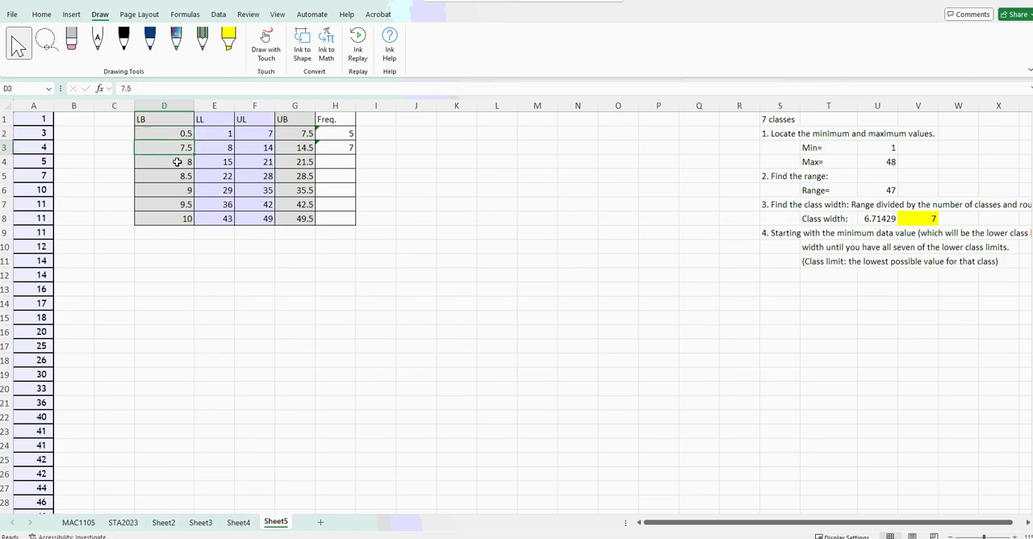
pyautogui.write('=')
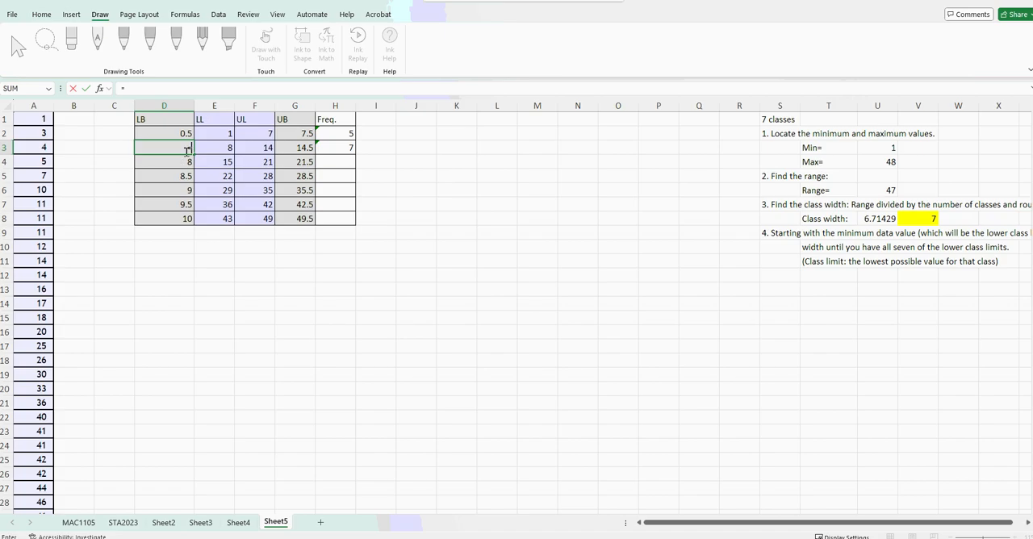
pyautogui.click(185, 132)
pyautogui.write('+')
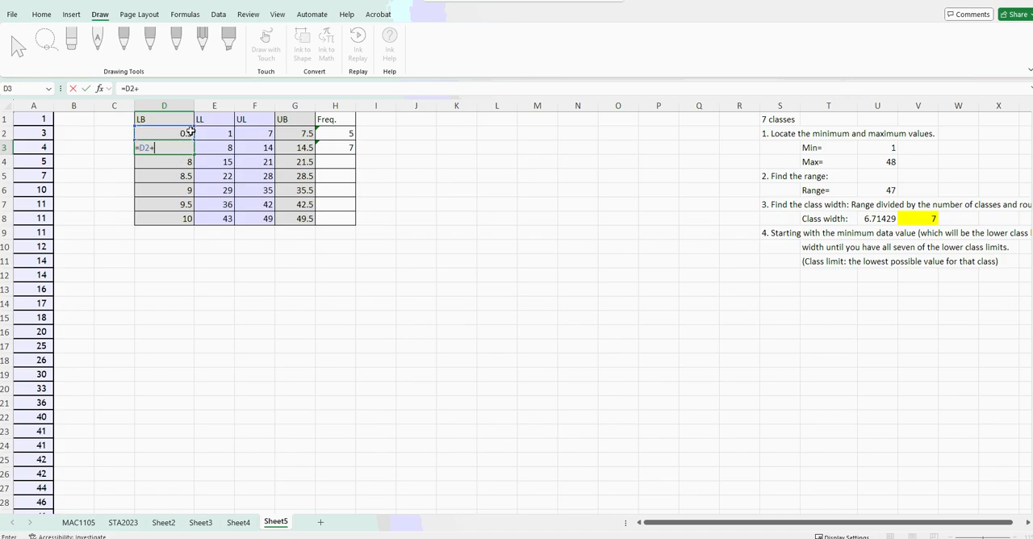
pyautogui.click(916, 218)
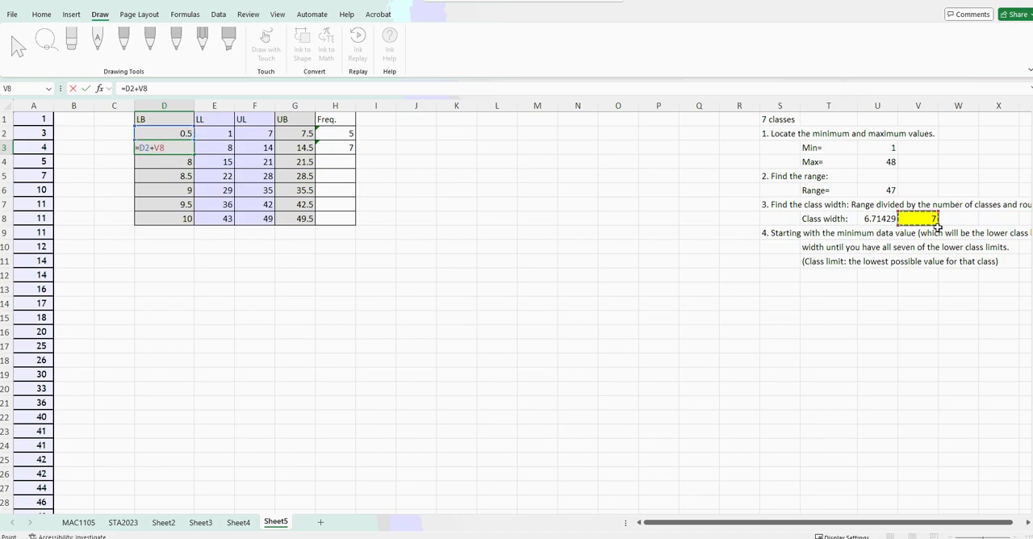
pyautogui.press('Return')
pyautogui.scroll(-2, 940, 234)
pyautogui.scroll(2, 954, 285)
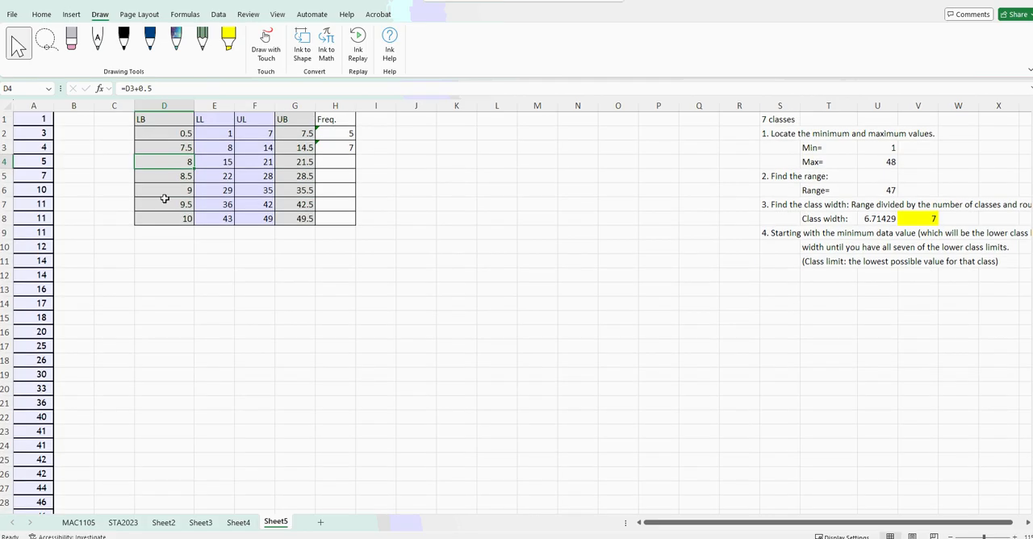
# Make the class width reference in D3 absolute, giving =D2+$V$8, and fill the formula down through D8.
pyautogui.click(173, 148)
pyautogui.click(192, 159)
pyautogui.click(189, 150)
pyautogui.click(144, 89)
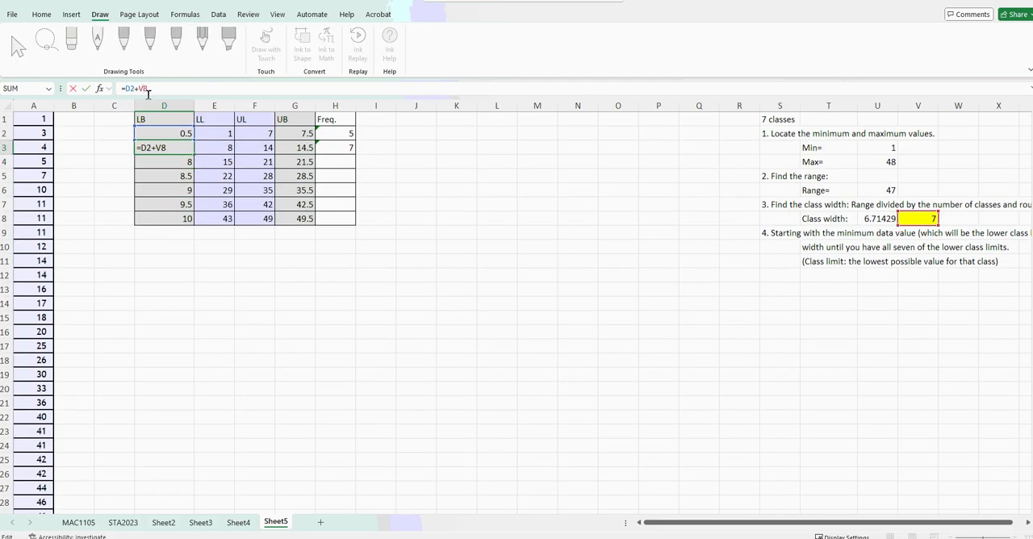
pyautogui.press('F4')
pyautogui.press('Return')
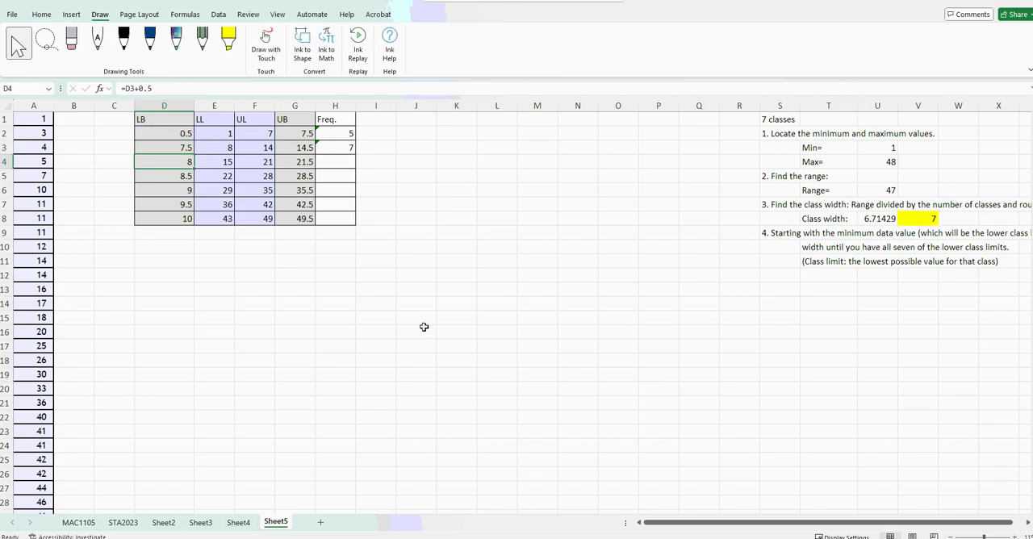
pyautogui.click(169, 147)
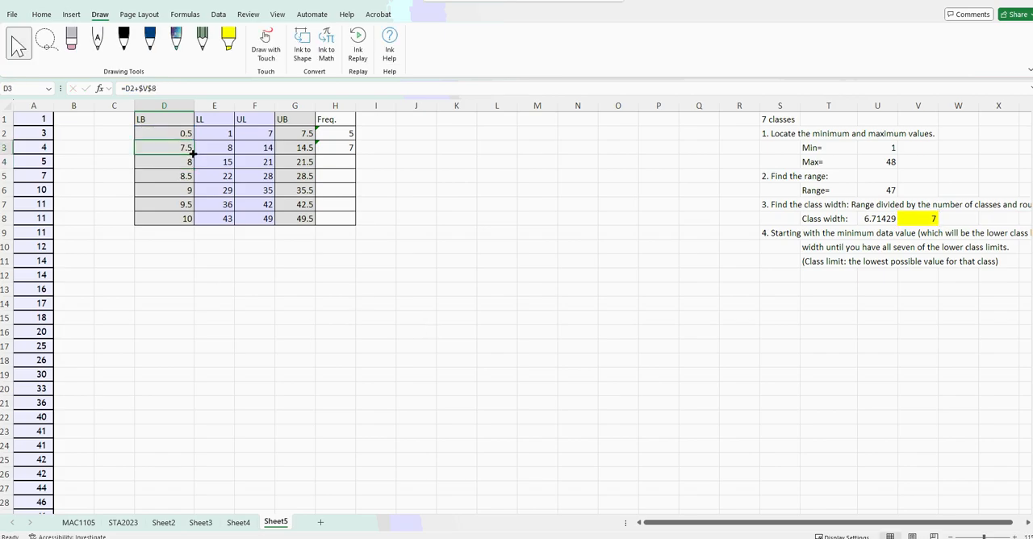
pyautogui.moveTo(193, 152); pyautogui.dragTo(194, 221)
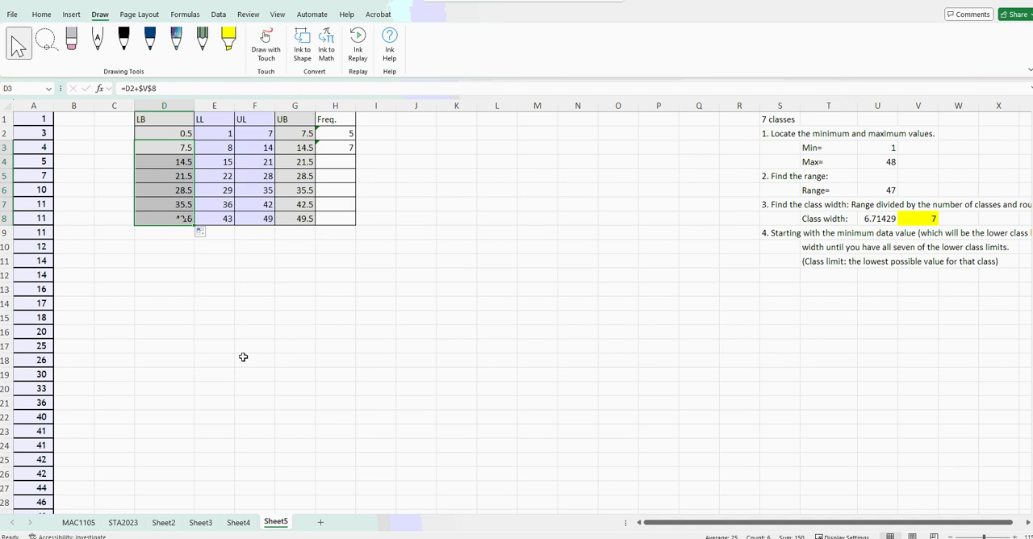
# Place the workbook side by side with the MyOpenMath question and check the first class's limits and boundaries in row 2.
pyautogui.click(217, 385)
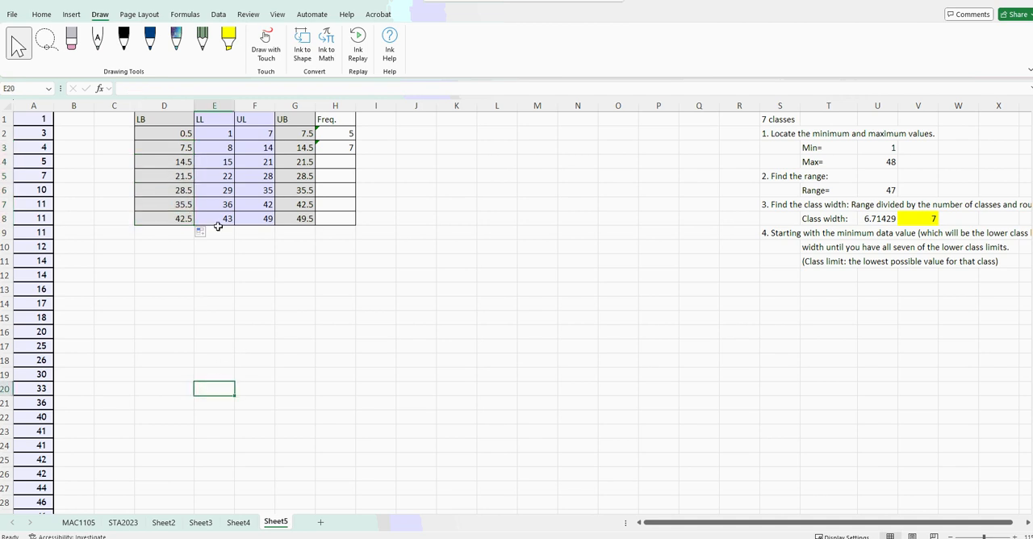
pyautogui.click(207, 220)
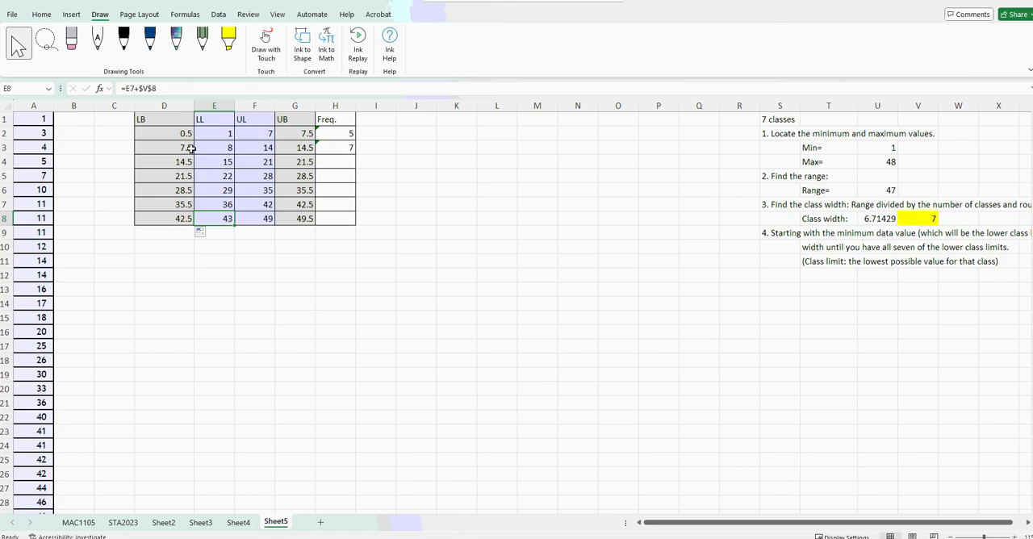
pyautogui.moveTo(520, 3); pyautogui.dragTo(24, 232)
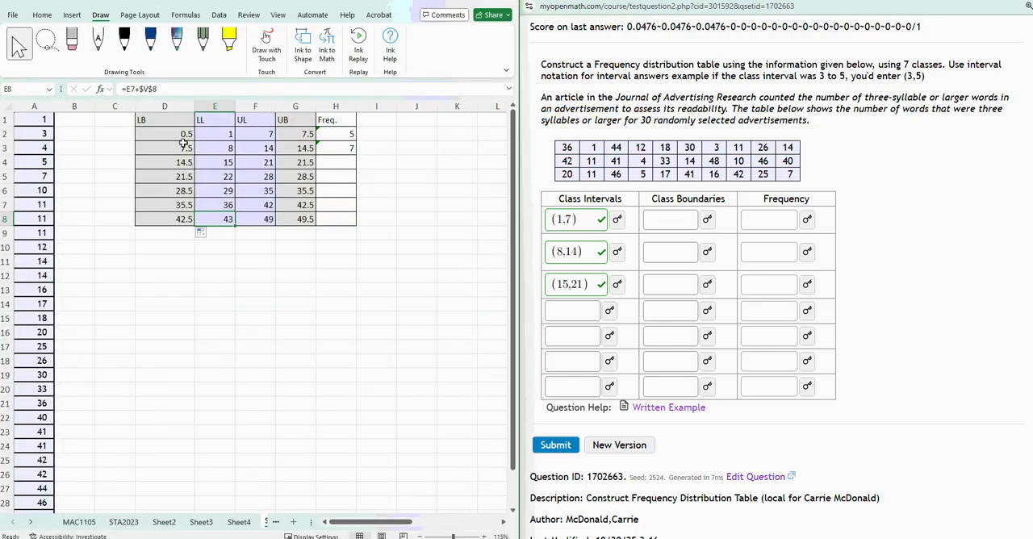
pyautogui.moveTo(228, 138); pyautogui.dragTo(250, 135)
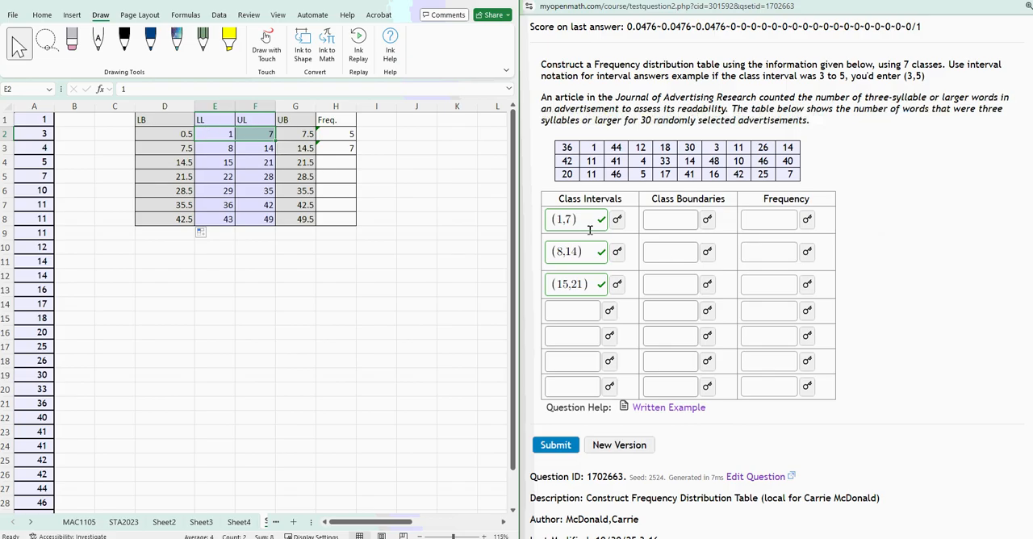
pyautogui.click(176, 137)
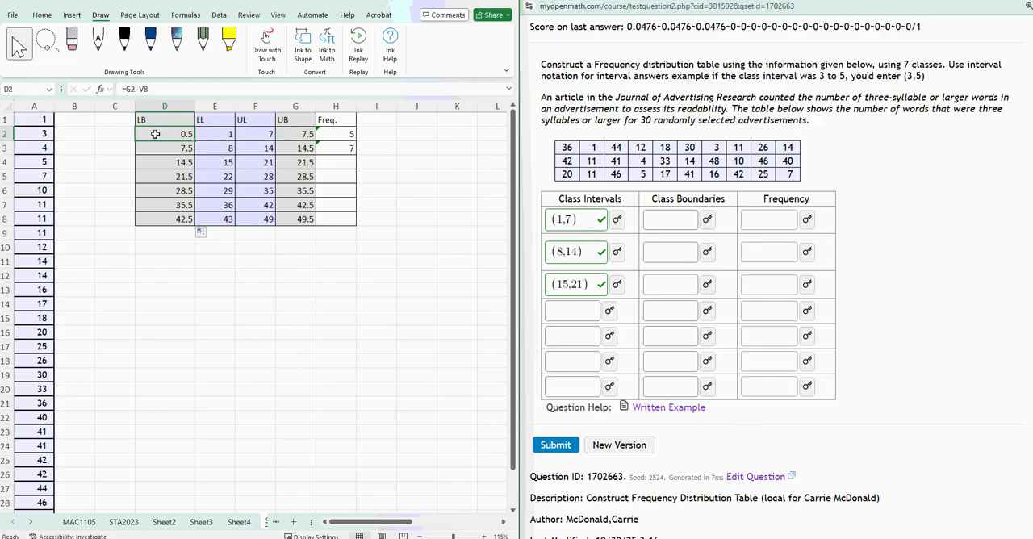
pyautogui.click(285, 138)
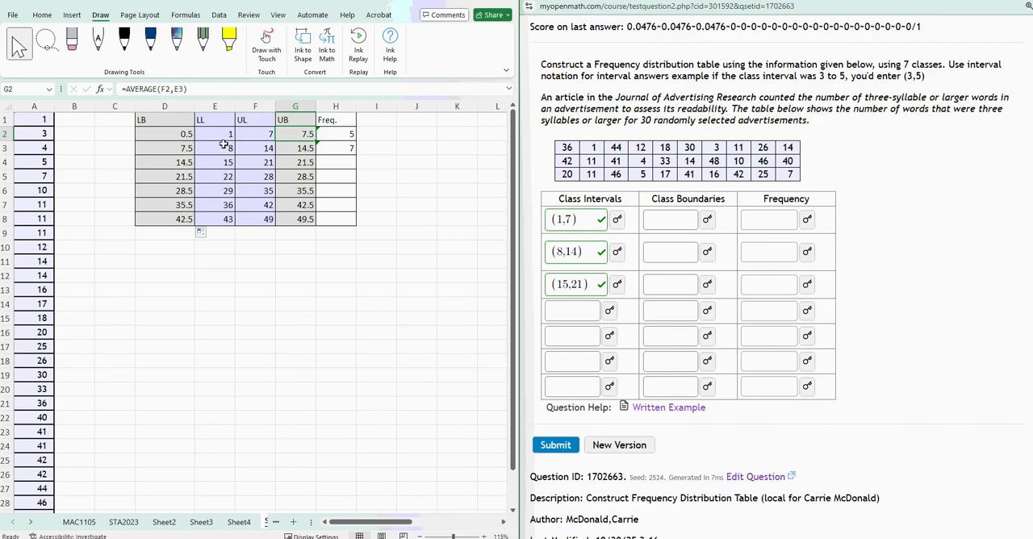
# Enter (0.5,7.5) as the class boundaries of the first class in MyOpenMath and submit the answer.
pyautogui.click(672, 220)
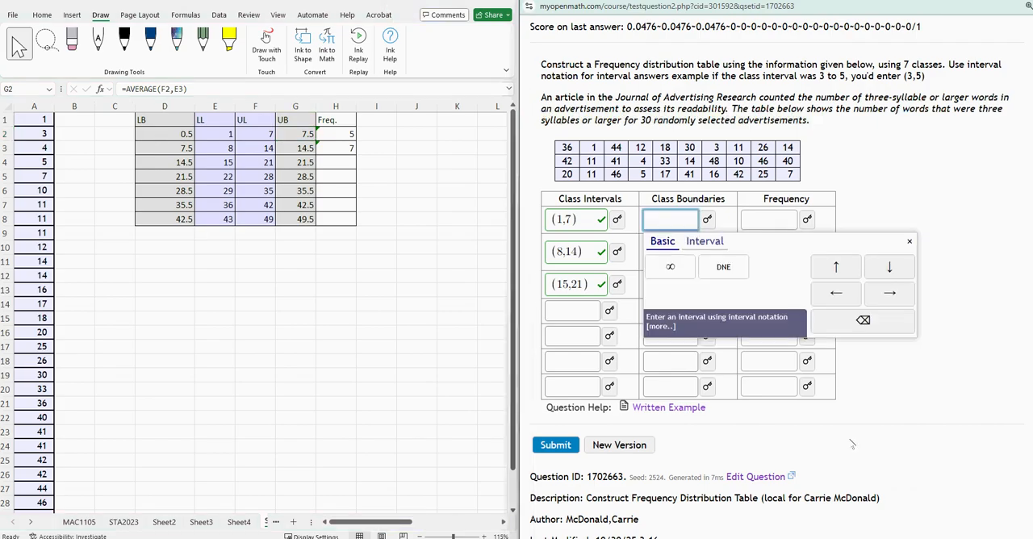
pyautogui.write('(0.5,7.5')
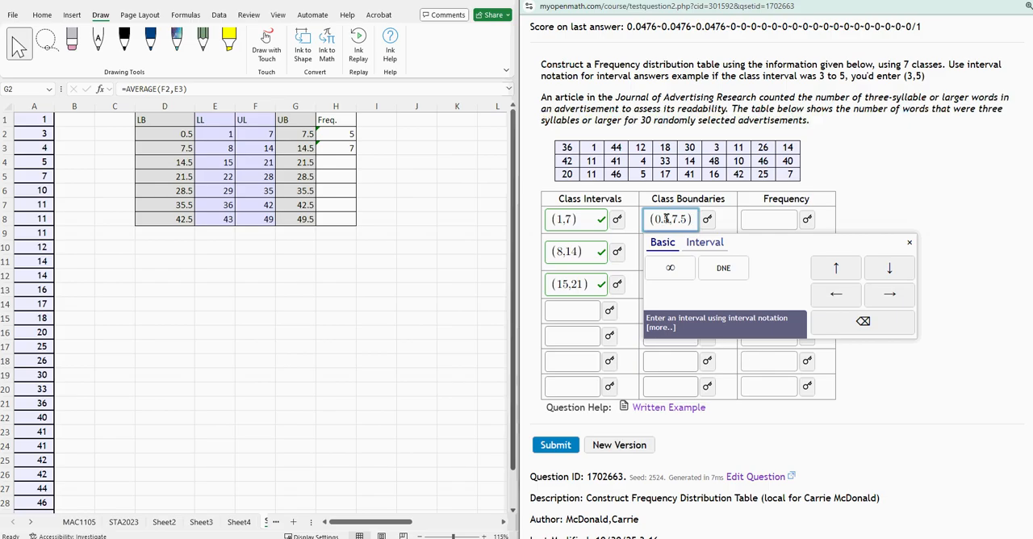
pyautogui.press('Return')
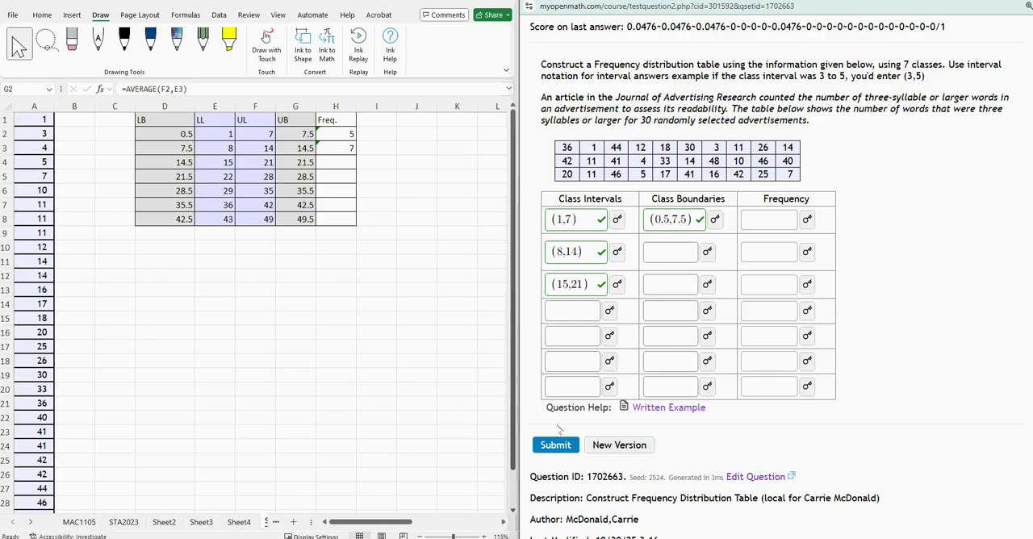
pyautogui.click(774, 213)
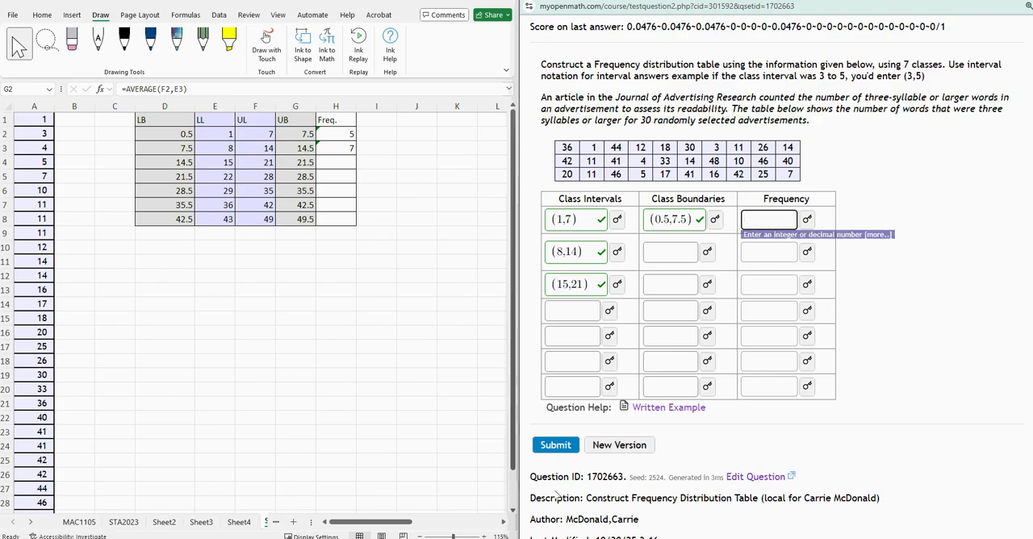
pyautogui.click(552, 221)
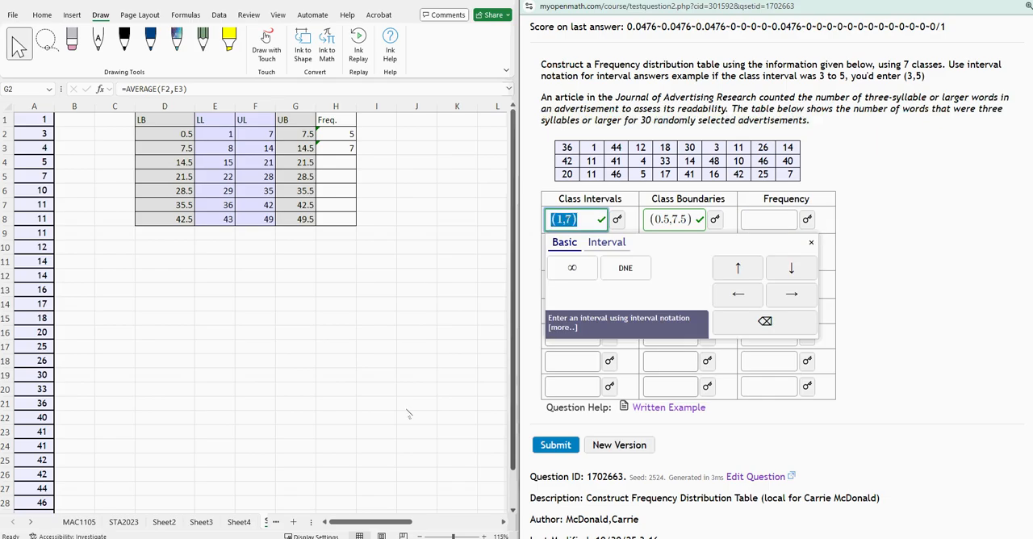
pyautogui.click(323, 137)
pyautogui.click(321, 148)
# Count the data values from 15 to 21 in the third class's frequency cell H4 with =COUNT(A13:A16).
pyautogui.click(335, 165)
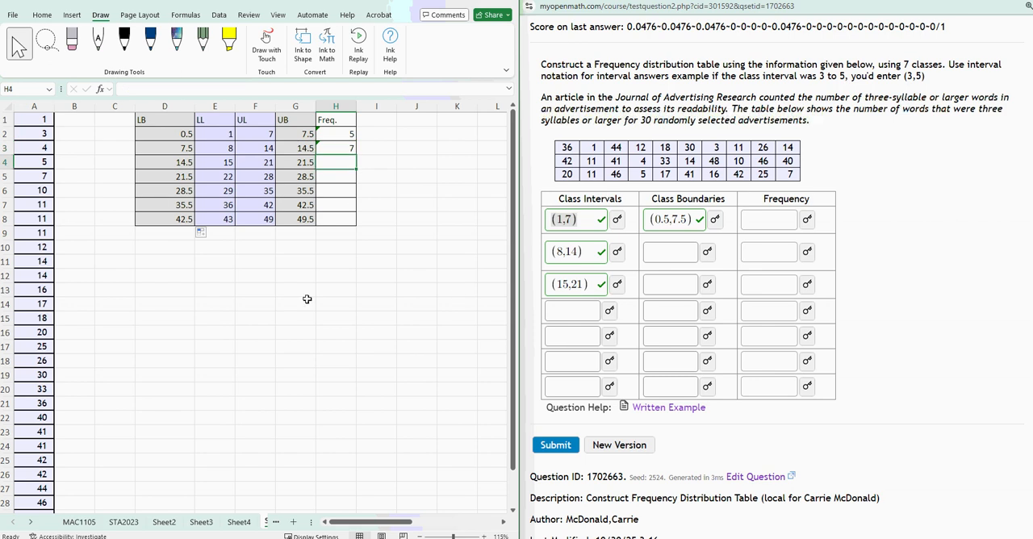
pyautogui.moveTo(211, 162); pyautogui.dragTo(255, 166)
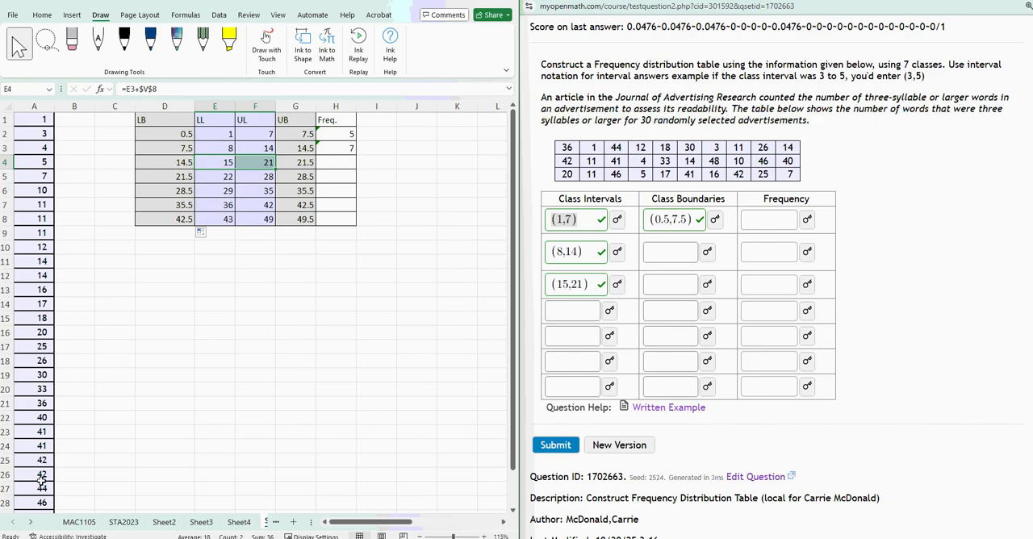
pyautogui.scroll(-3, 44, 339)
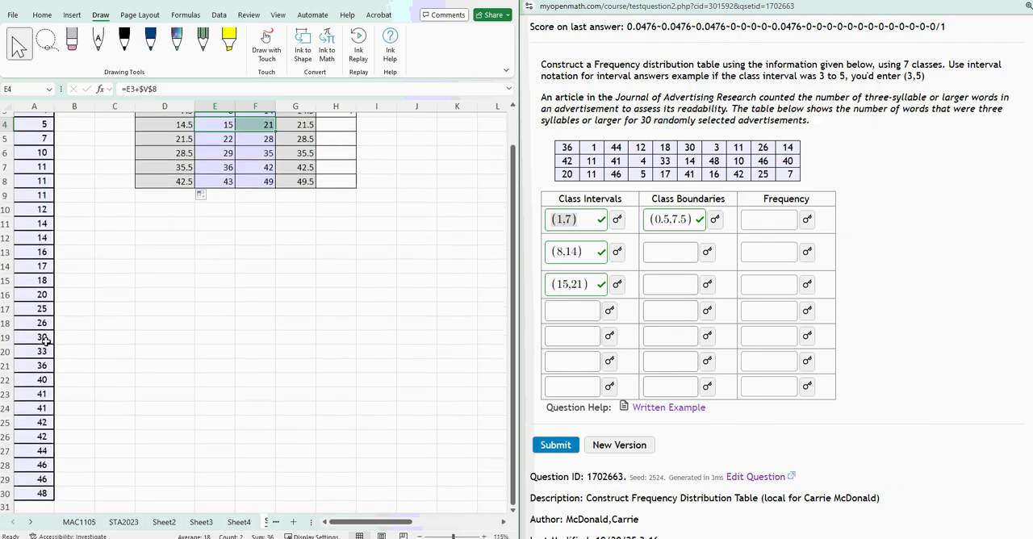
pyautogui.scroll(1, 44, 339)
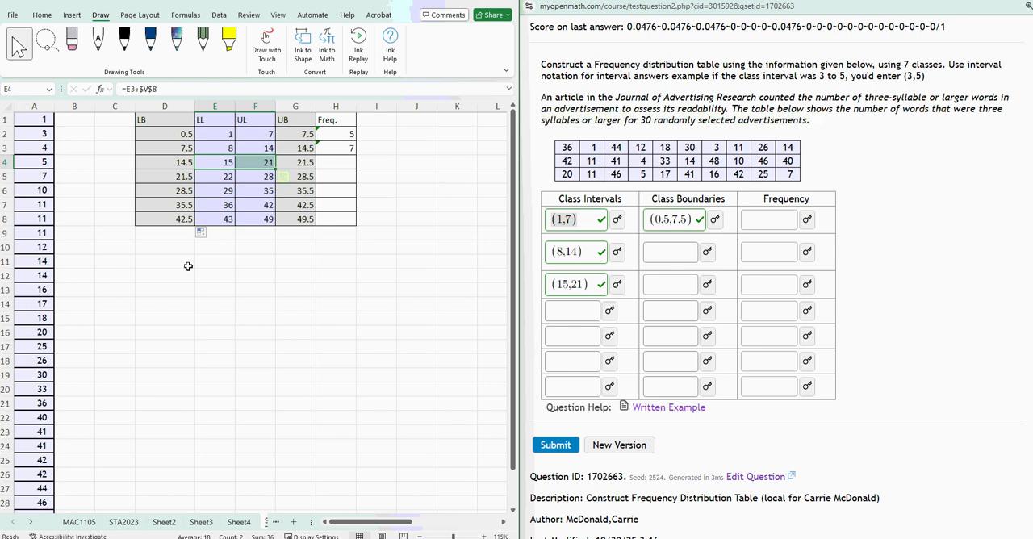
pyautogui.click(340, 163)
pyautogui.write('=count(')
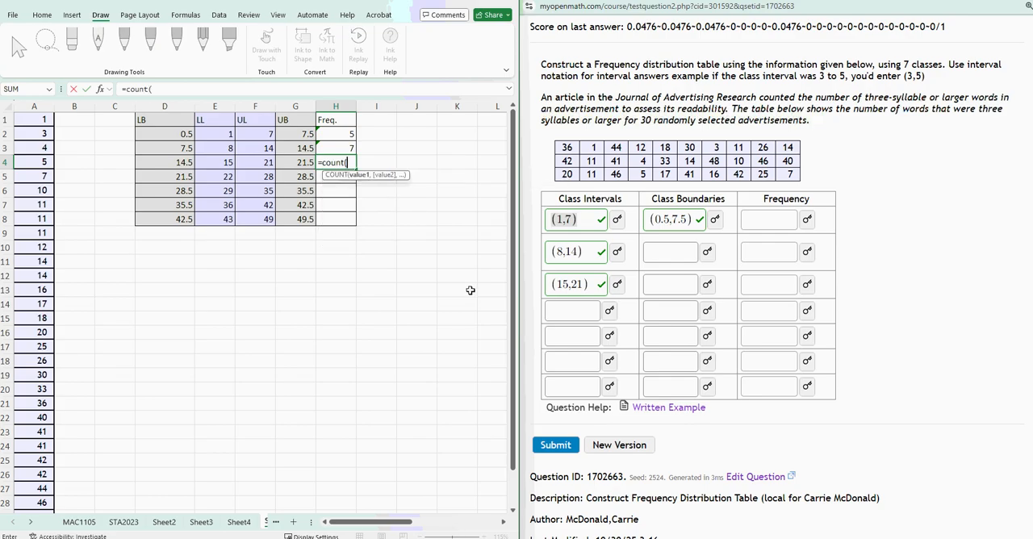
pyautogui.moveTo(32, 290); pyautogui.dragTo(35, 317)
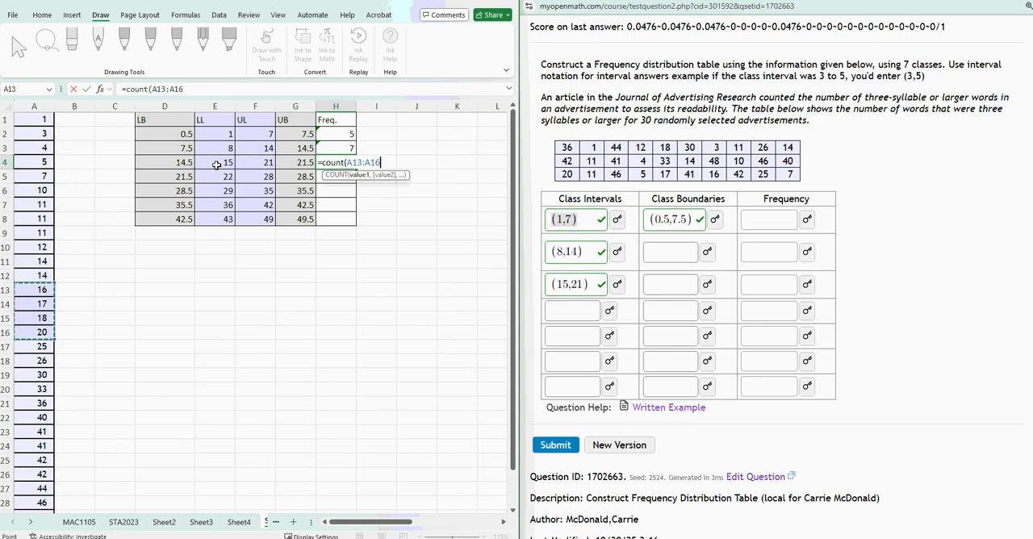
pyautogui.press('Return')
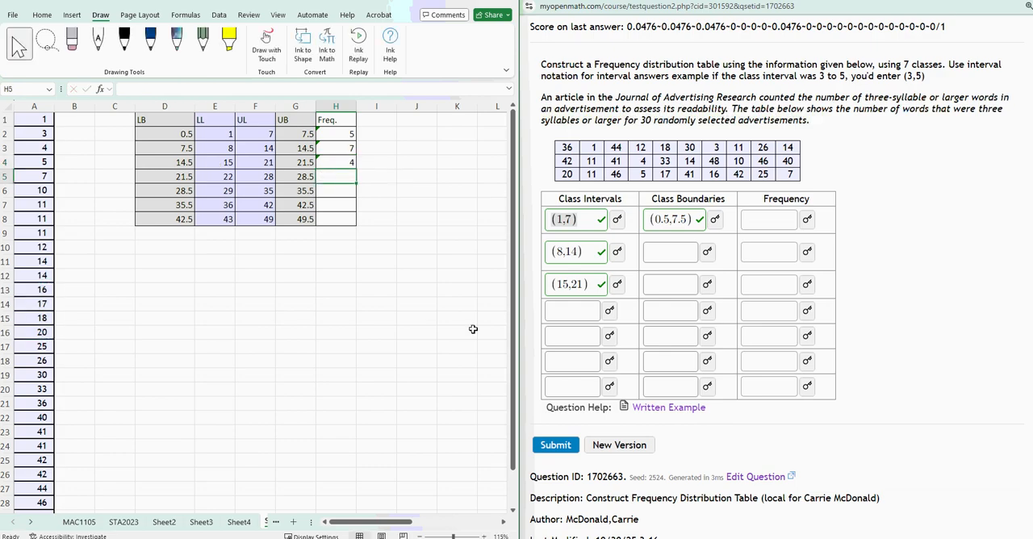
# Enter 4 as the frequency of the (15,21) class in MyOpenMath and submit the answer.
pyautogui.click(776, 288)
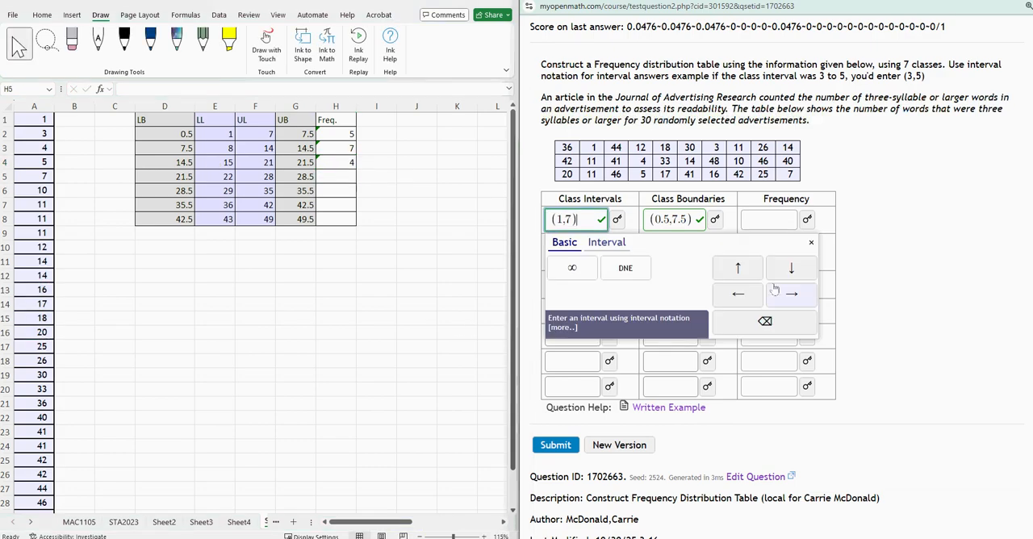
pyautogui.click(862, 400)
pyautogui.click(762, 278)
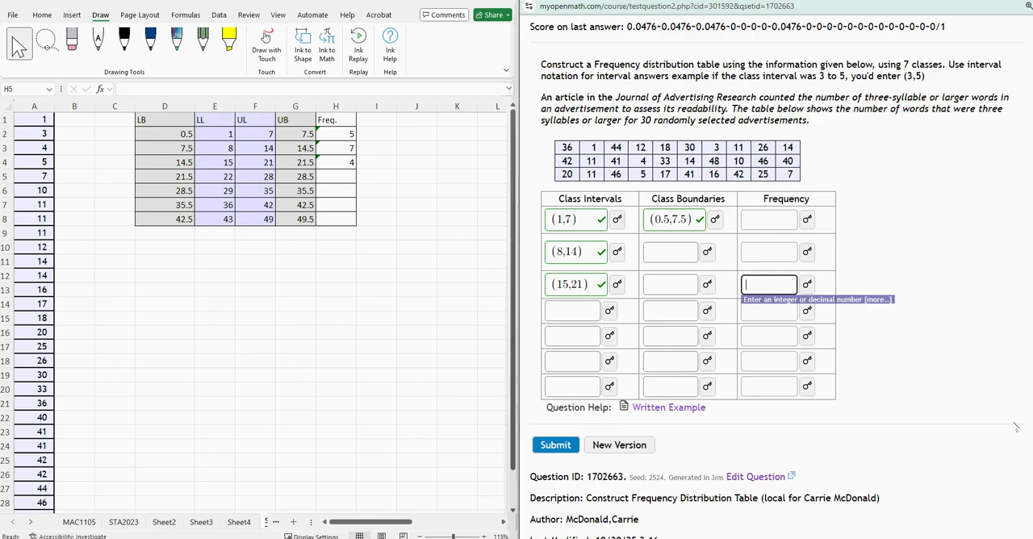
pyautogui.write('4')
pyautogui.press('Return')
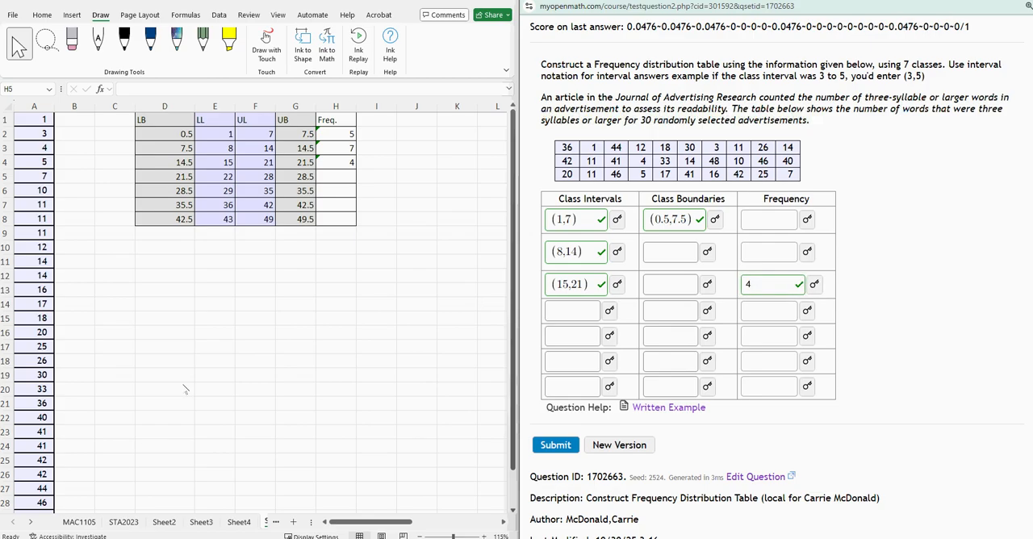
# Count the fourth class's values in H5 of the workbook with =COUNT(A17:A18) and submit 2 as its frequency in MyOpenMath.
pyautogui.hotkey('alt', 'Tab')
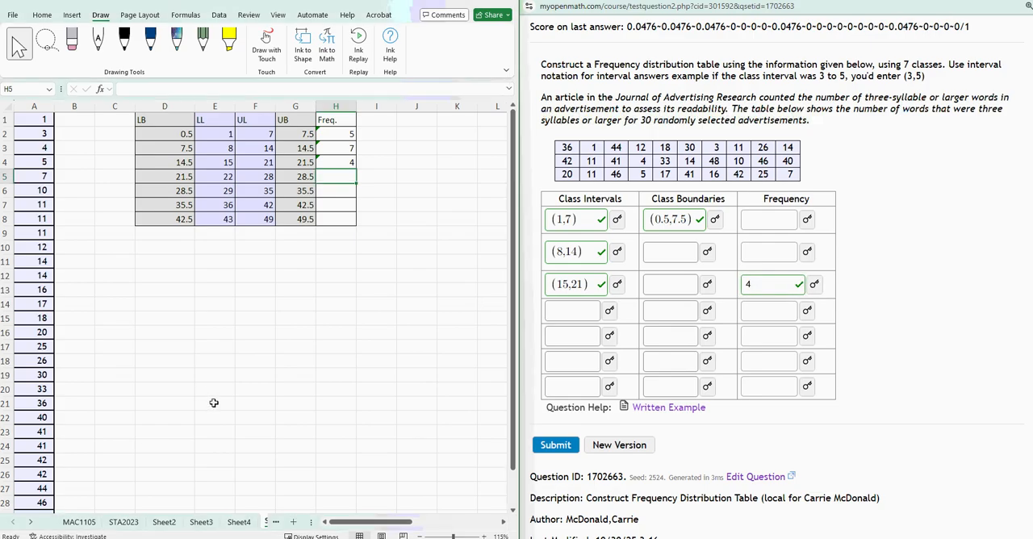
pyautogui.click(336, 162)
pyautogui.click(323, 179)
pyautogui.write('=count(')
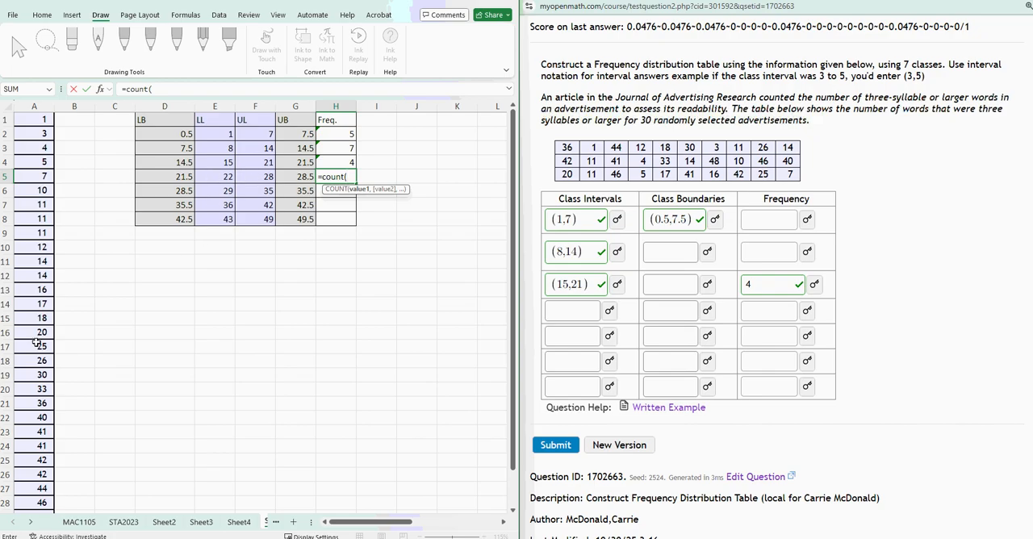
pyautogui.moveTo(27, 341); pyautogui.dragTo(52, 368)
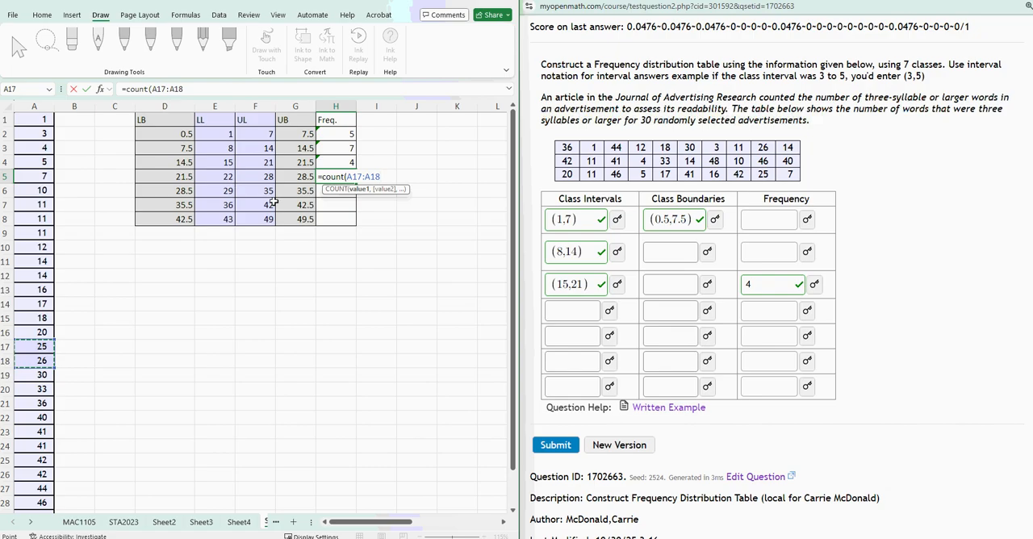
pyautogui.press('Return')
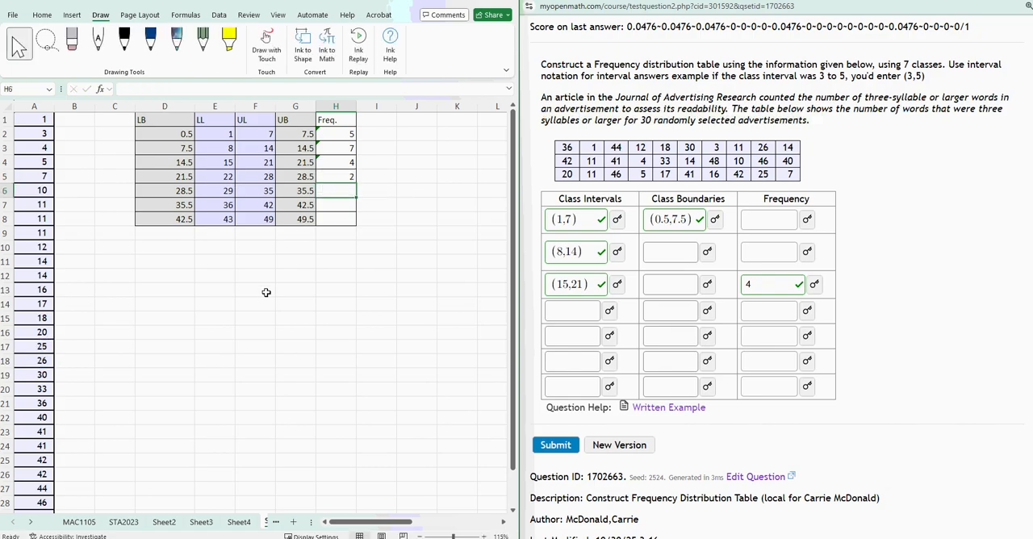
pyautogui.click(776, 310)
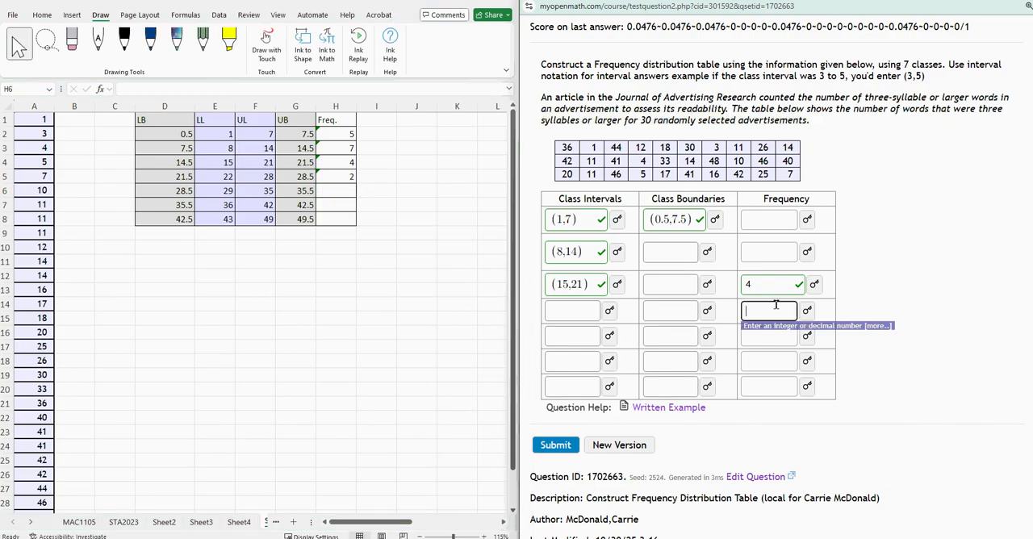
pyautogui.write('2')
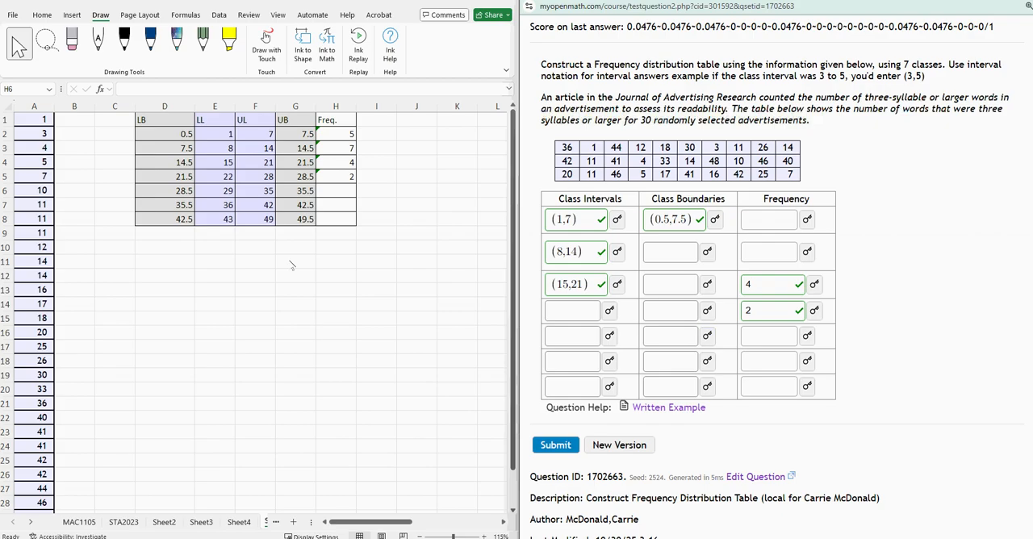
# Count the data values from 29 to 35 in the fifth class's frequency cell H6 with =COUNT(A19:A20).
pyautogui.doubleClick(332, 192)
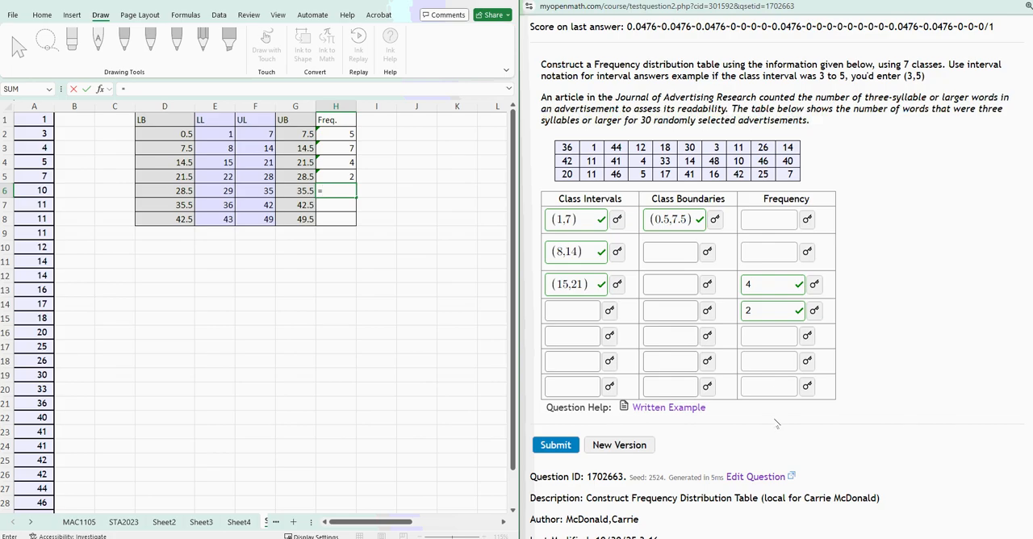
pyautogui.scroll(-2, 83, 460)
pyautogui.scroll(2, 84, 455)
pyautogui.write('count(')
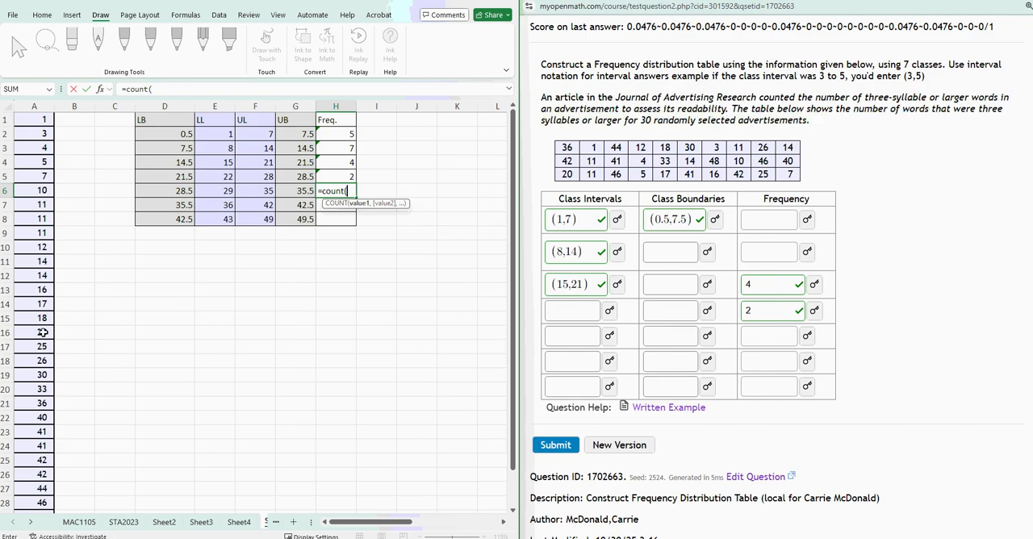
pyautogui.scroll(-2, 78, 484)
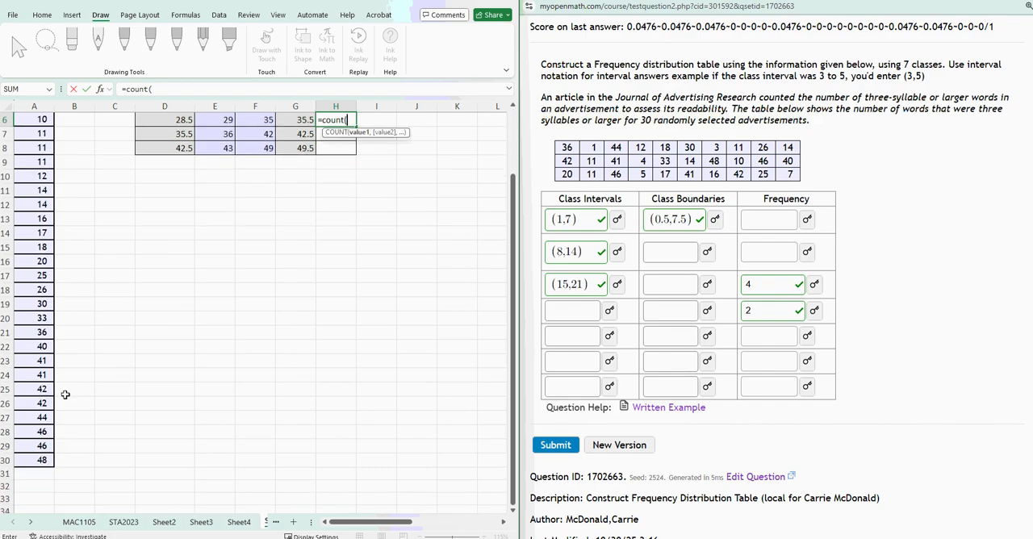
pyautogui.scroll(2, 251, 274)
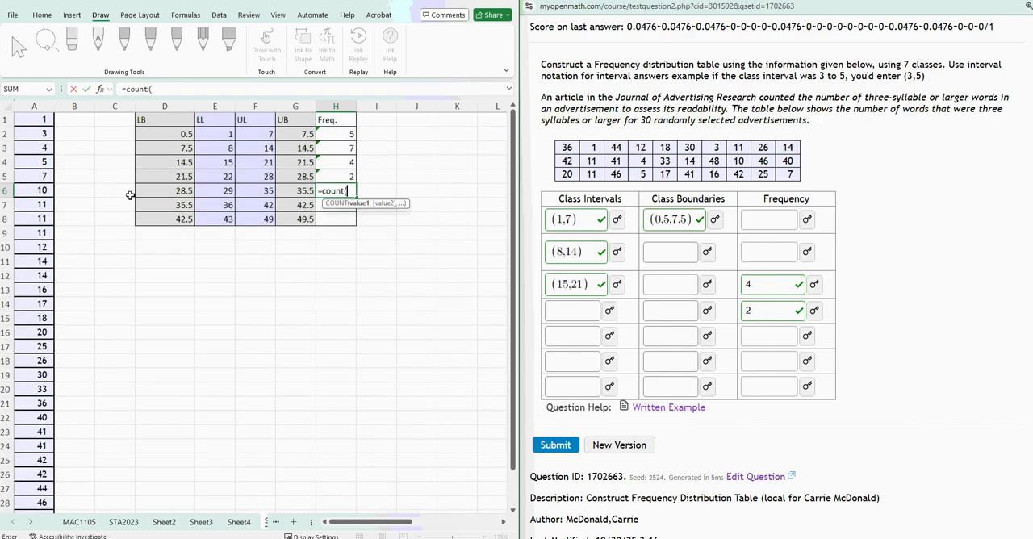
pyautogui.scroll(-1, 65, 471)
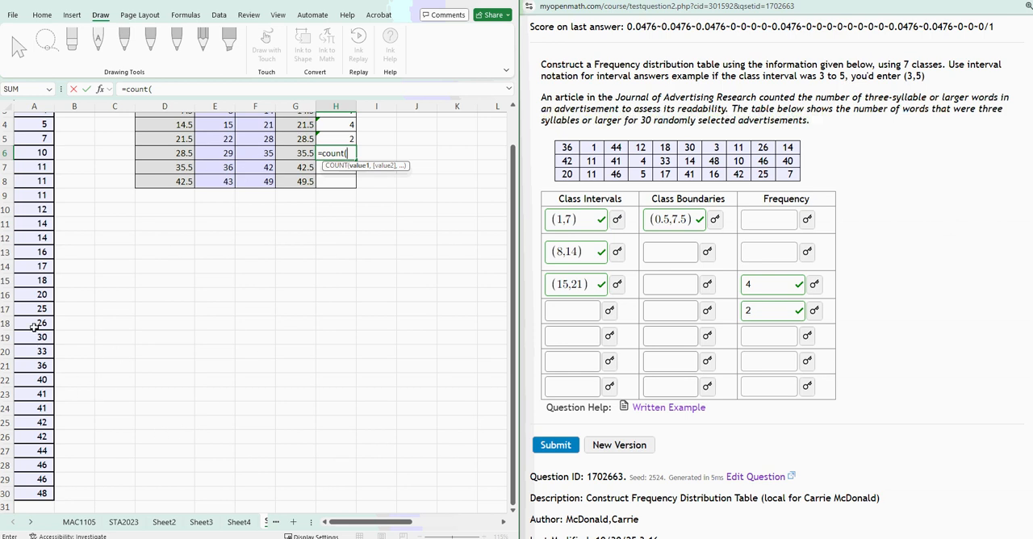
pyautogui.moveTo(35, 337)
pyautogui.mouseDown()
pyautogui.moveTo(36, 370)
pyautogui.moveTo(33, 353)
pyautogui.mouseUp()
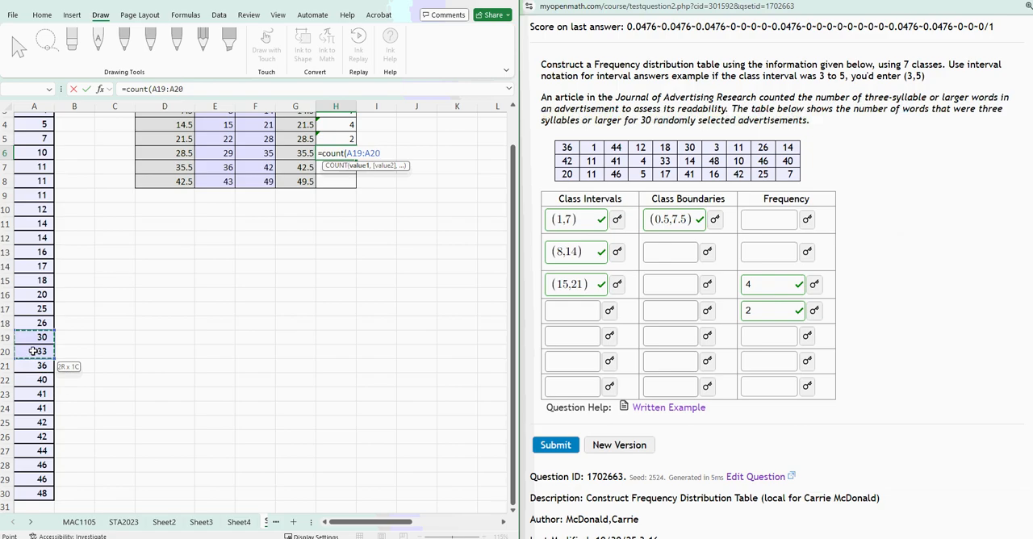
pyautogui.press('Return')
# Count the data values from 36 to 42 in the sixth class's frequency cell H7 with =COUNT(A21:A26).
pyautogui.write('=count(')
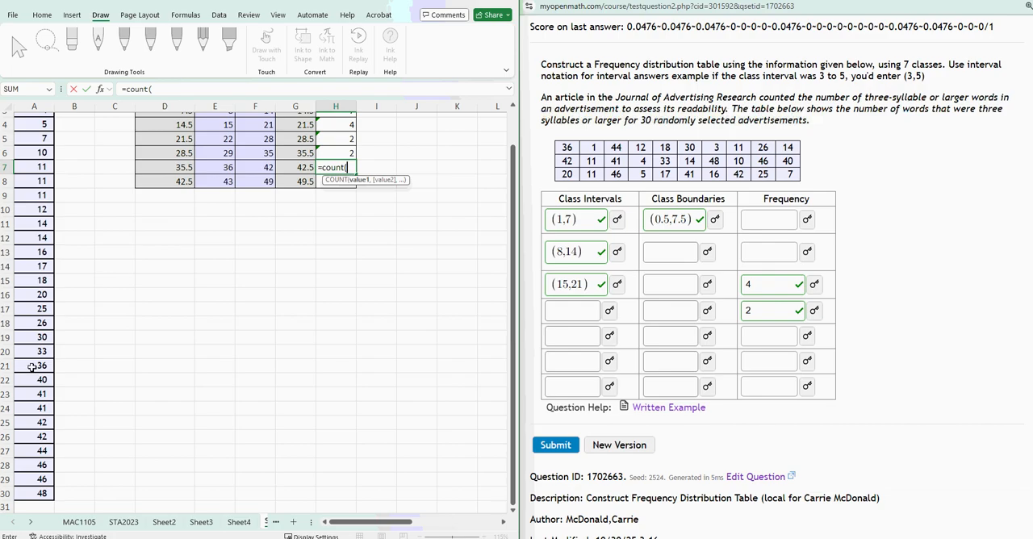
pyautogui.moveTo(31, 365); pyautogui.dragTo(40, 435)
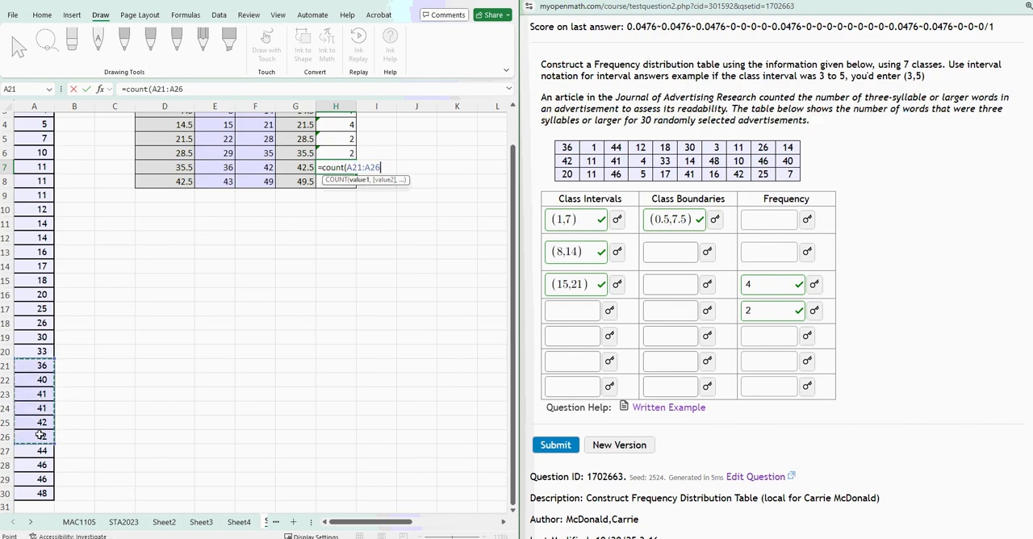
pyautogui.press('Return')
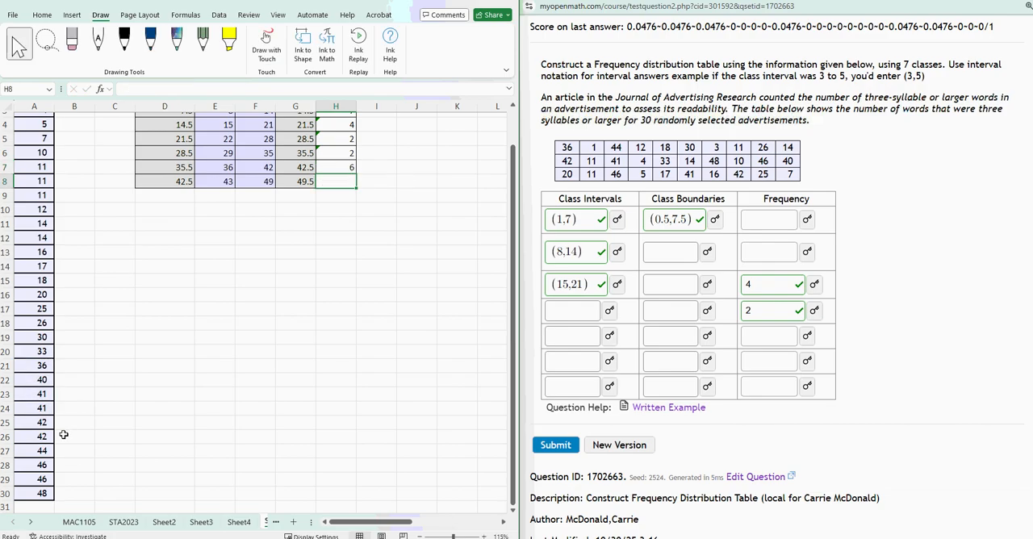
# Count the data values from 43 to 49 in the seventh class's frequency cell H8 with =COUNT(A27:A30).
pyautogui.write('=count(')
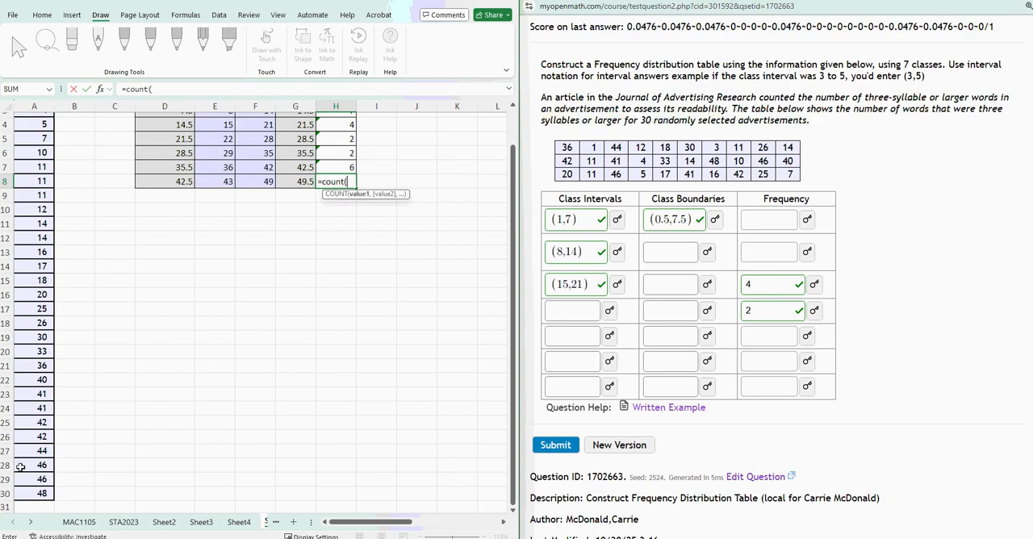
pyautogui.moveTo(37, 448); pyautogui.dragTo(42, 493)
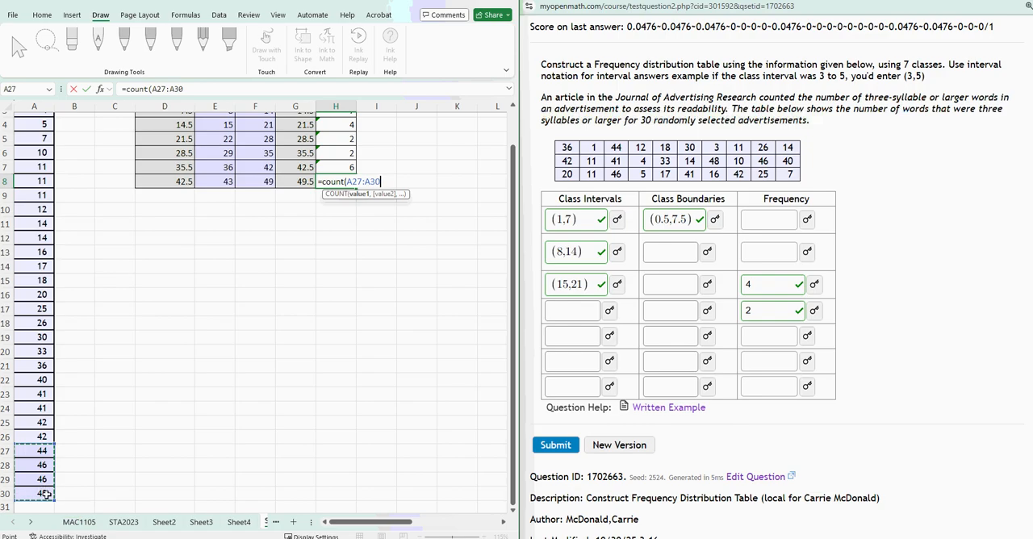
pyautogui.press('Return')
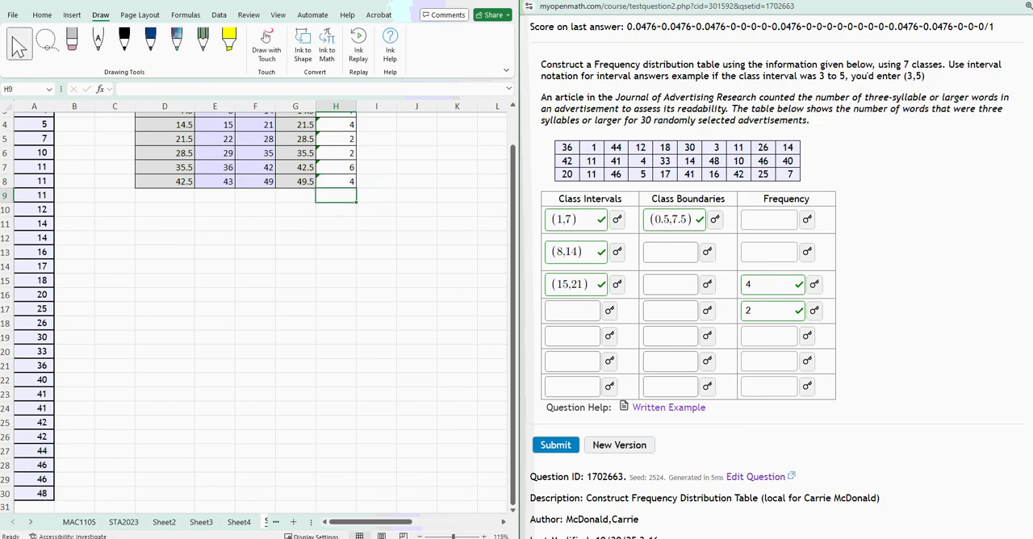
# Total the seven class frequencies in H9 below the Freq. column with =SUM(H2:H8).
pyautogui.scroll(1, 267, 364)
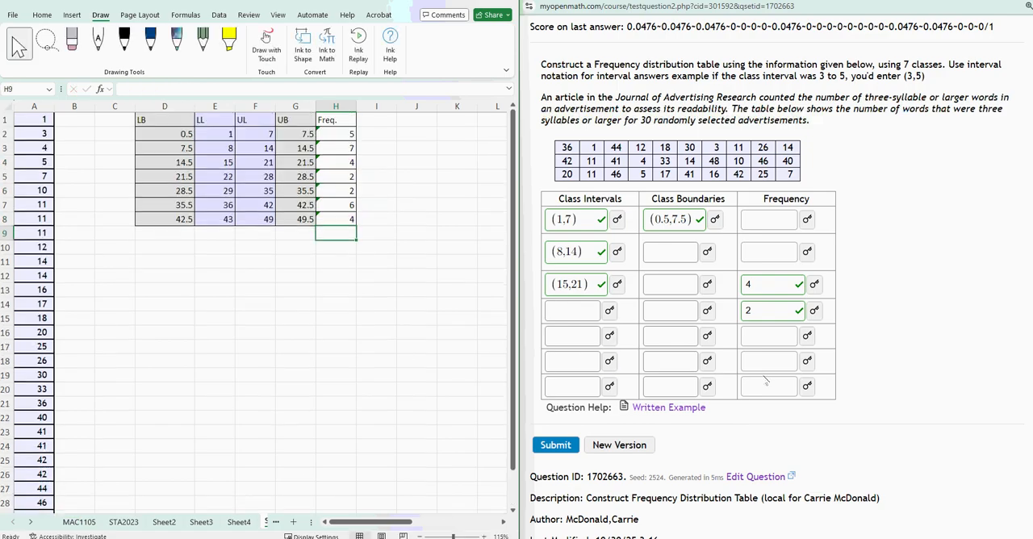
pyautogui.write('=sum(')
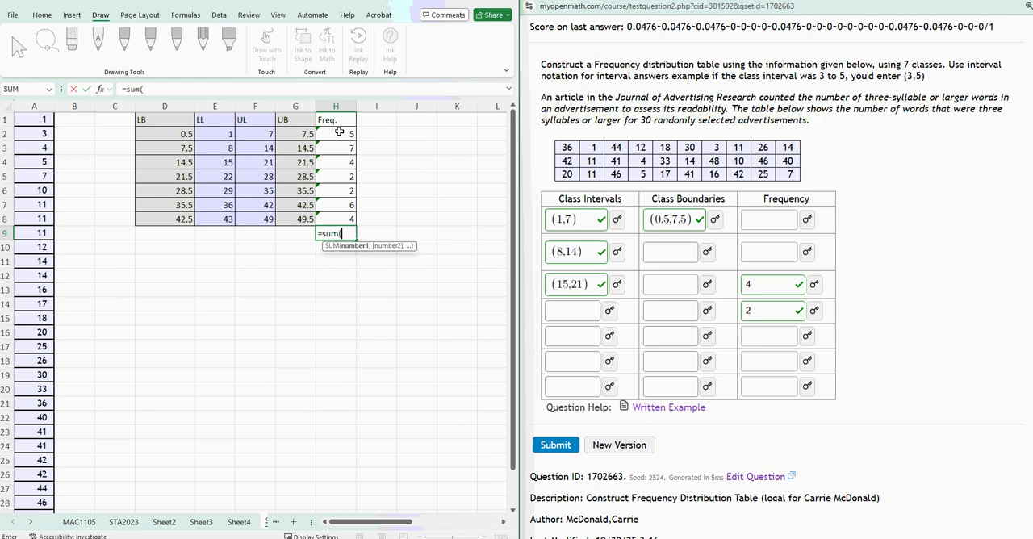
pyautogui.moveTo(345, 134); pyautogui.dragTo(345, 219)
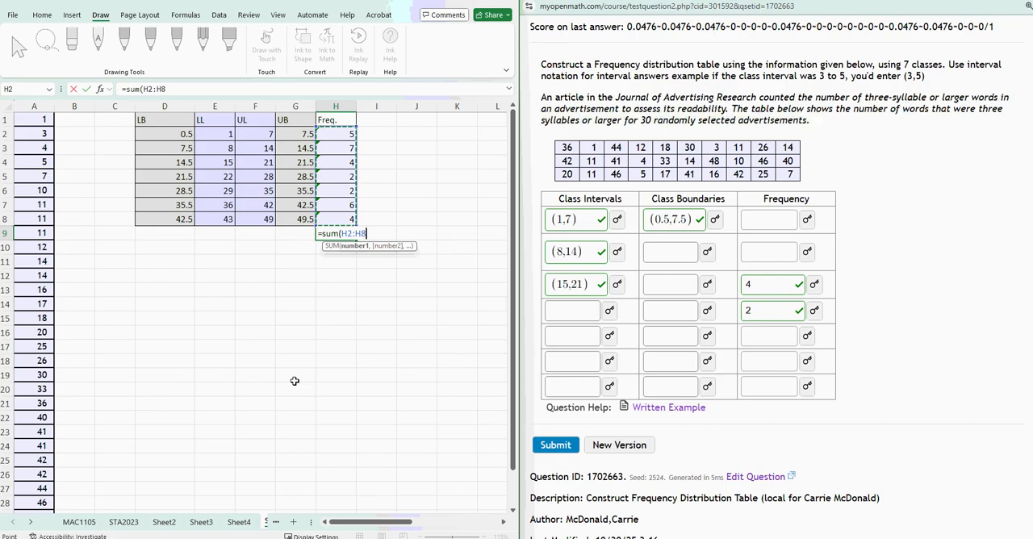
pyautogui.press('Return')
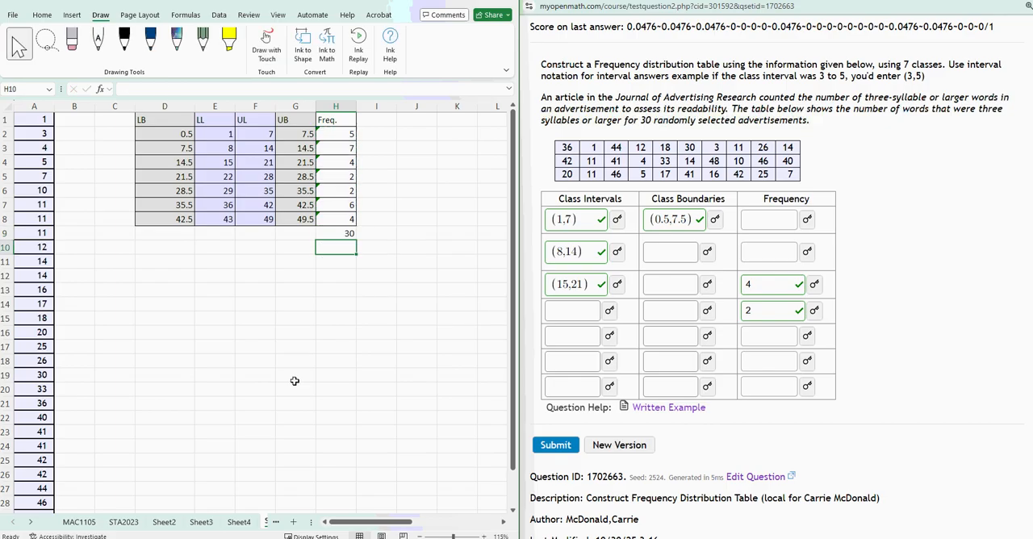
# Check the frequency total in H9 against the number of data rows in column A and review the frequencies in H2:H8.
pyautogui.click(350, 233)
pyautogui.scroll(-2, 28, 309)
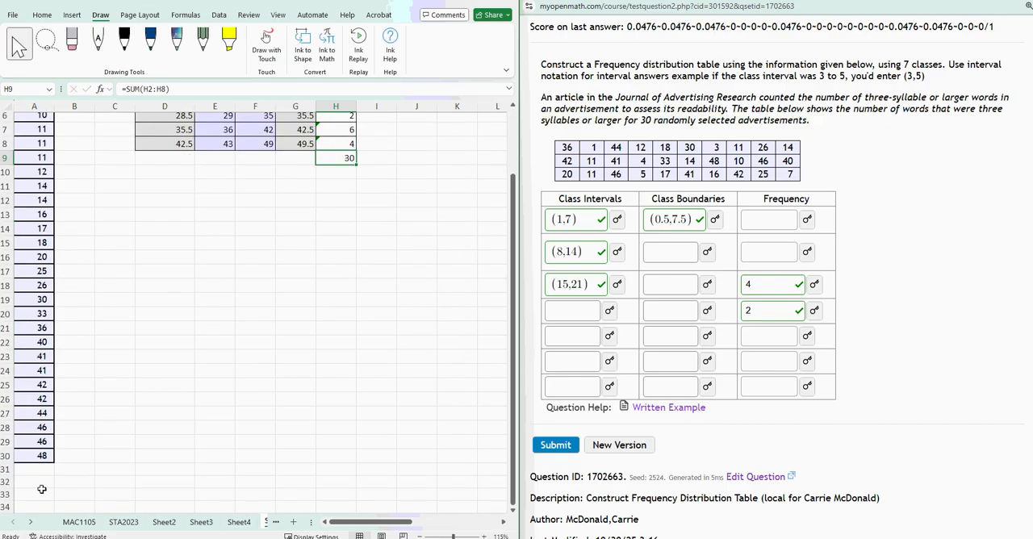
pyautogui.scroll(2, 33, 271)
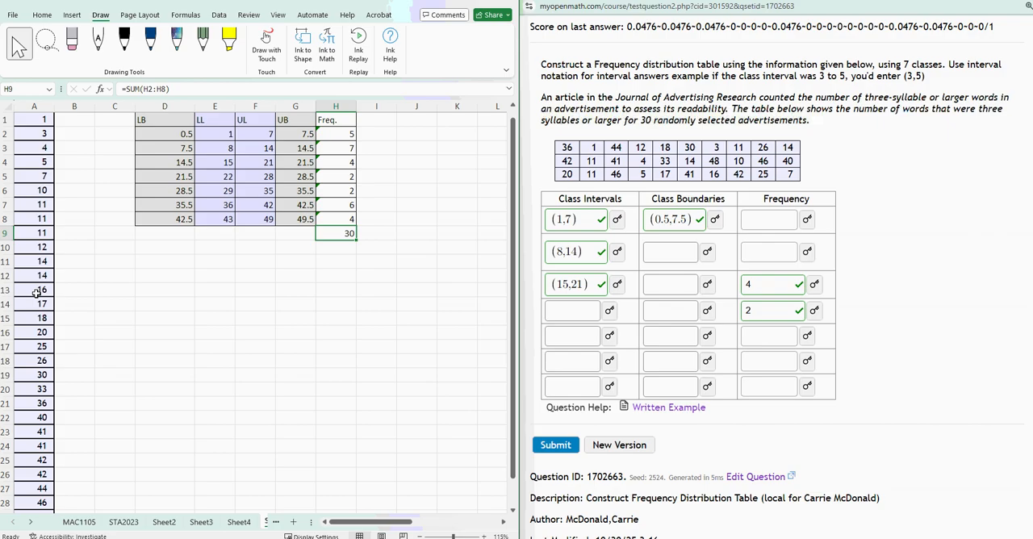
pyautogui.click(7, 119)
pyautogui.scroll(-3, 23, 403)
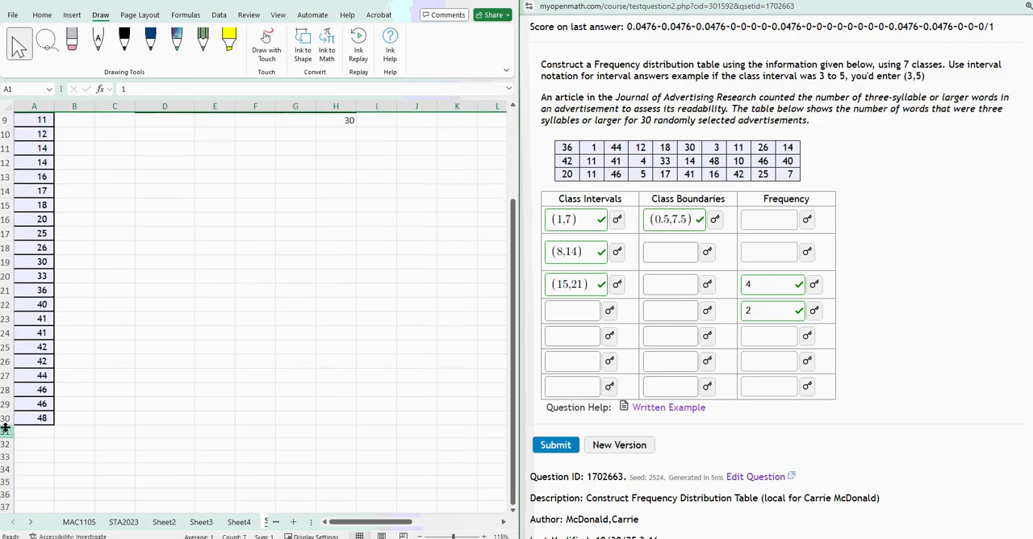
pyautogui.click(6, 418)
pyautogui.scroll(3, 50, 152)
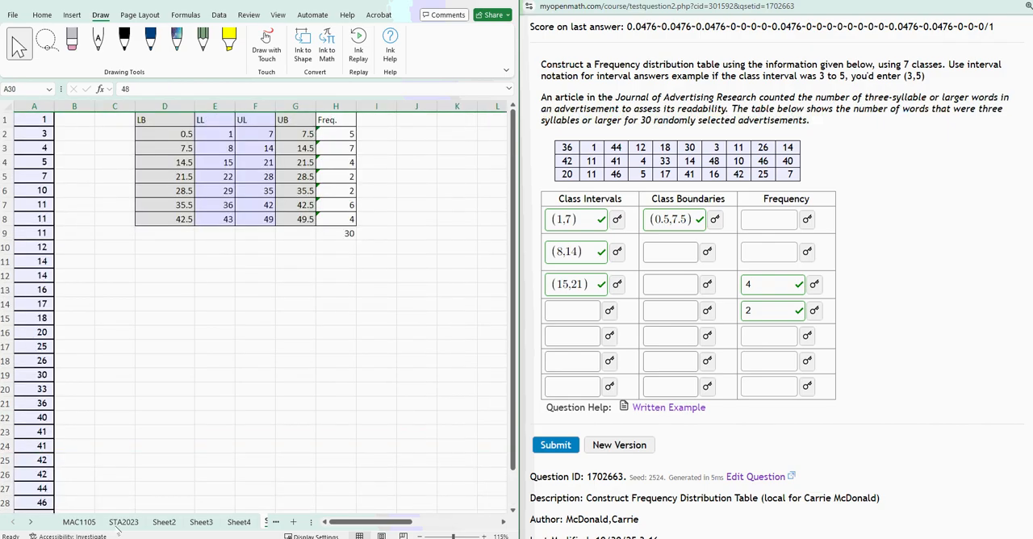
pyautogui.click(355, 232)
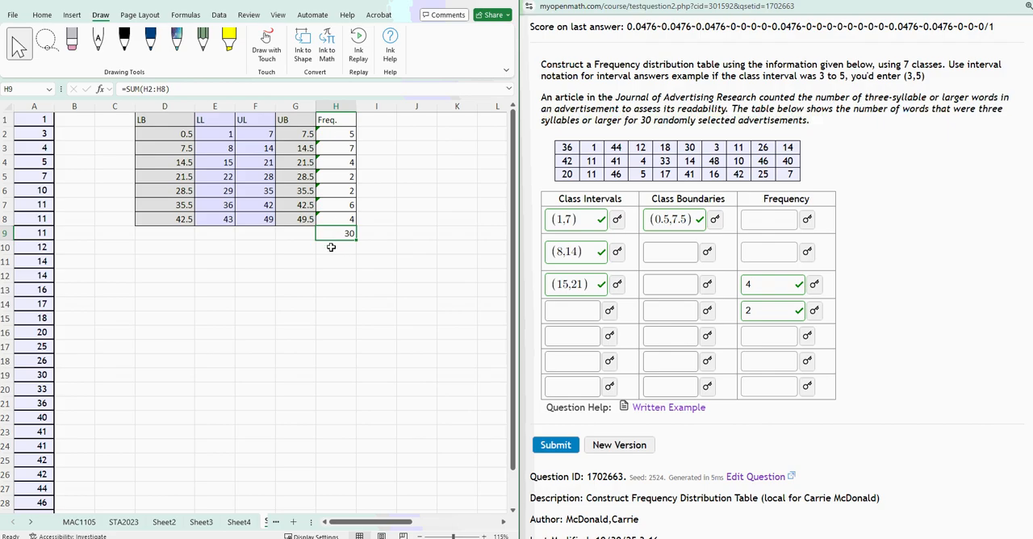
pyautogui.click(426, 402)
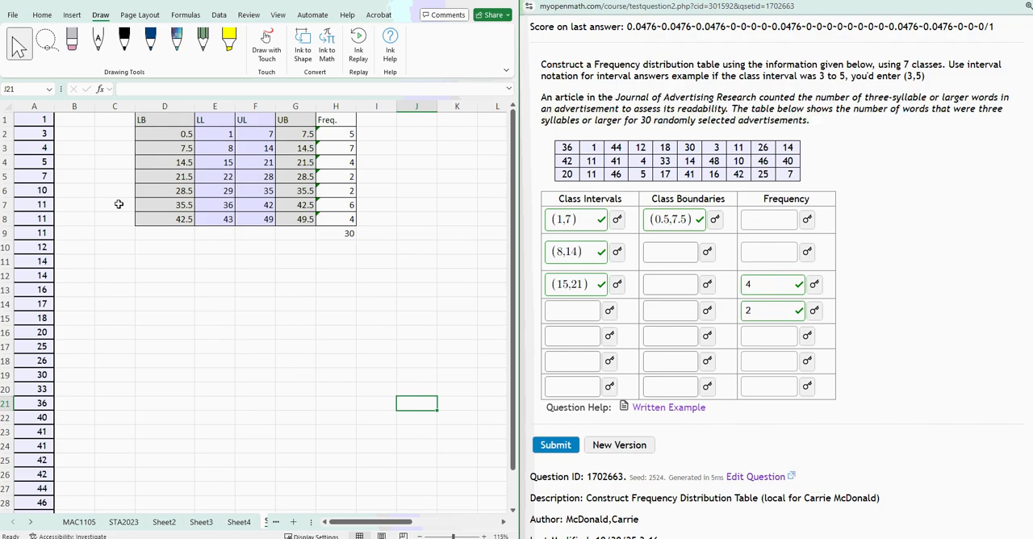
pyautogui.moveTo(325, 131); pyautogui.dragTo(339, 219)
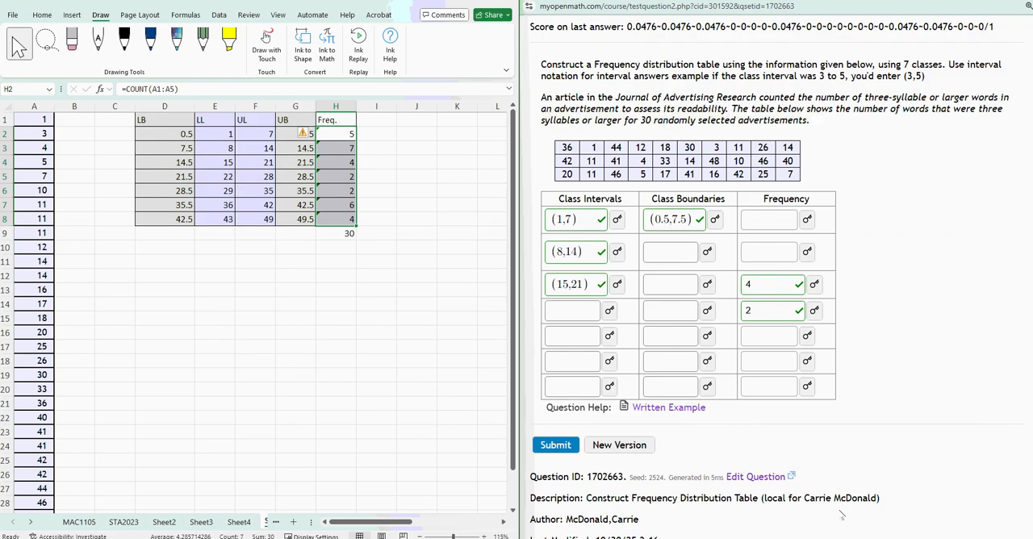
pyautogui.click(116, 538)
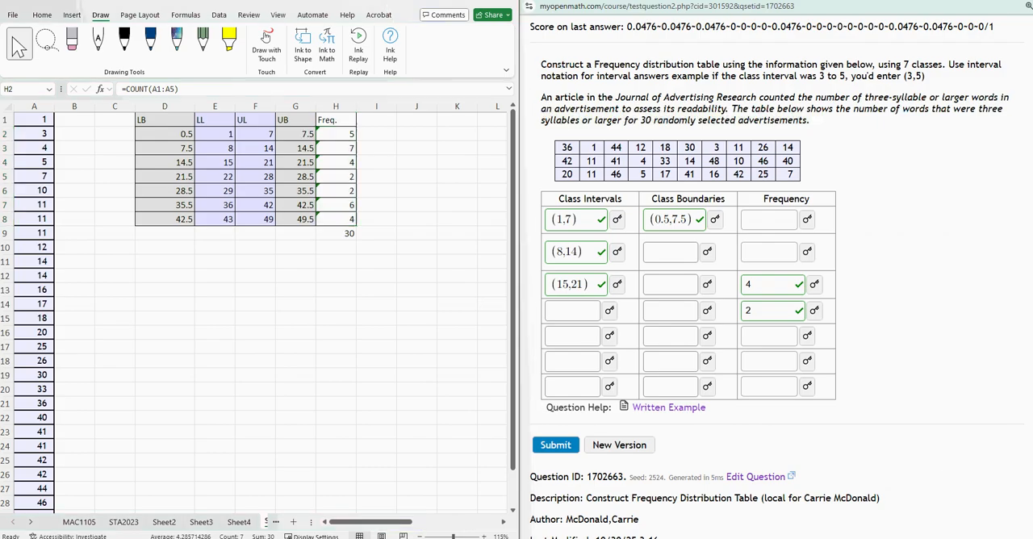